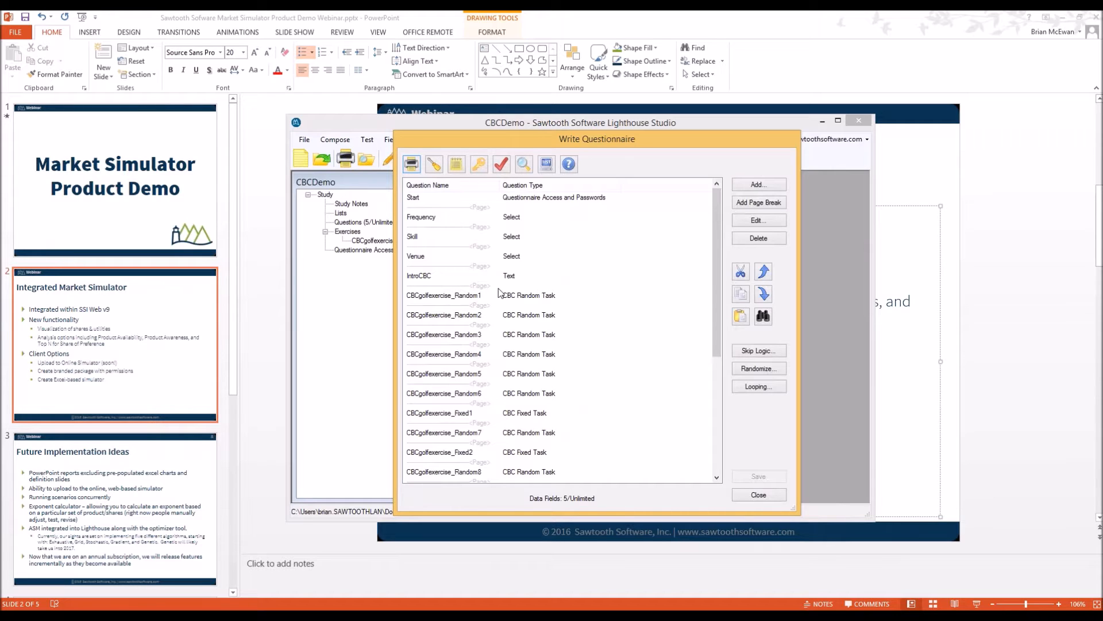
# Review the golf-ball exercise's attributes, including the Performance levels and the four Price levels
pyautogui.click(526, 296)
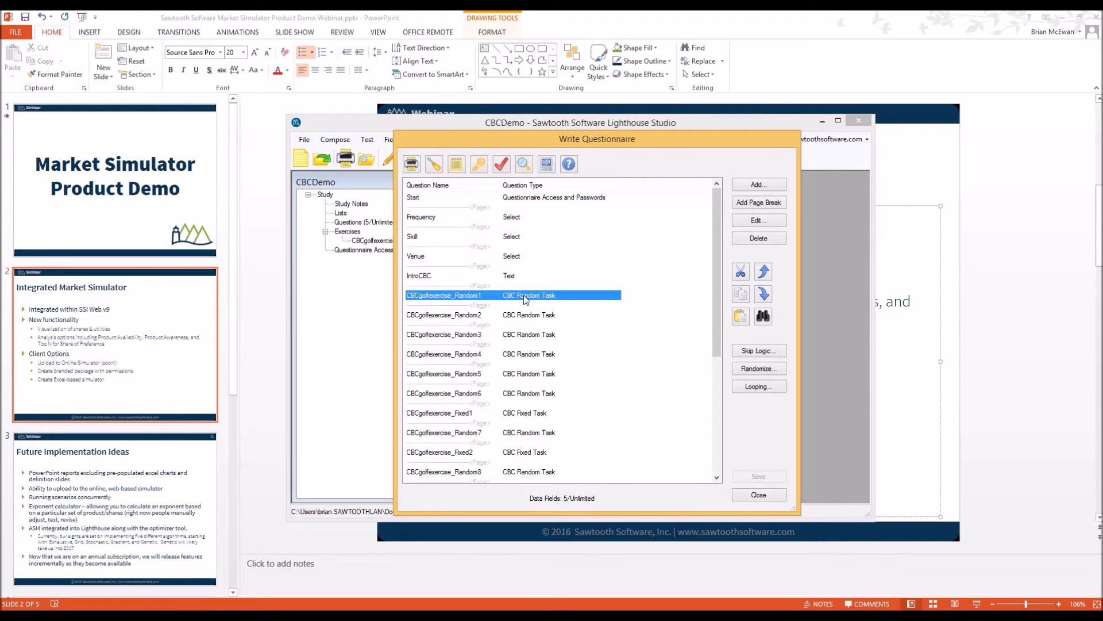
pyautogui.doubleClick(525, 295)
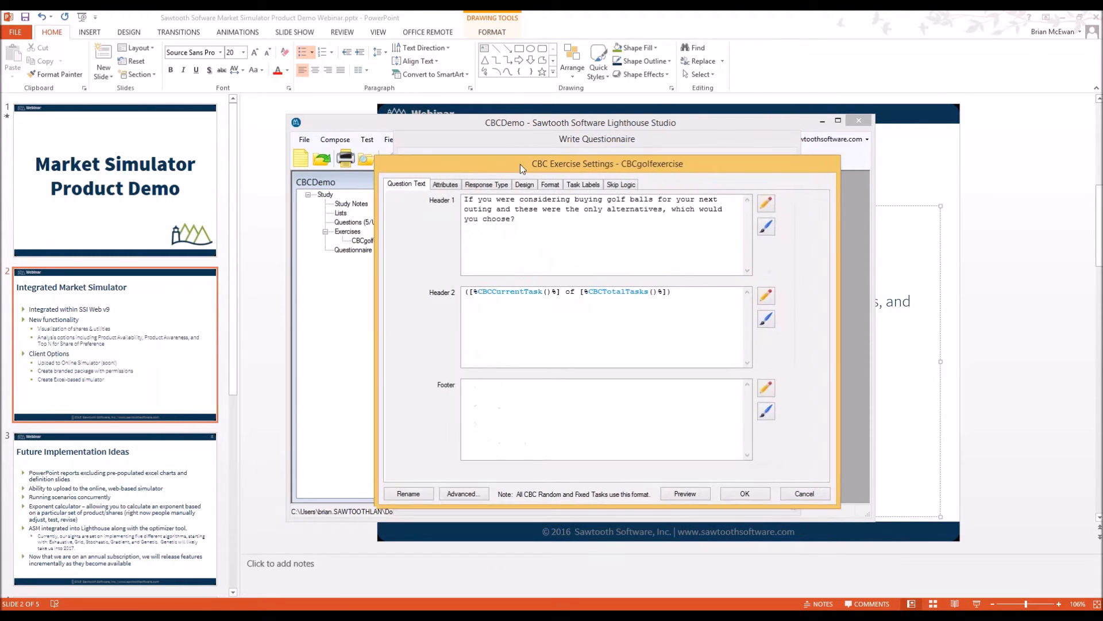
pyautogui.click(447, 183)
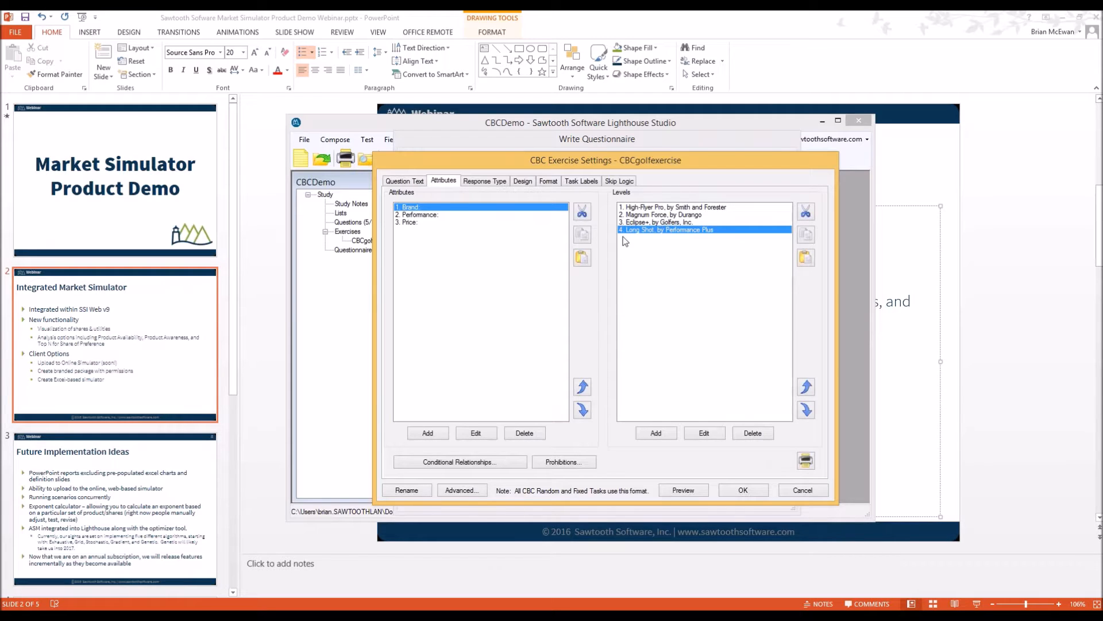
pyautogui.click(482, 215)
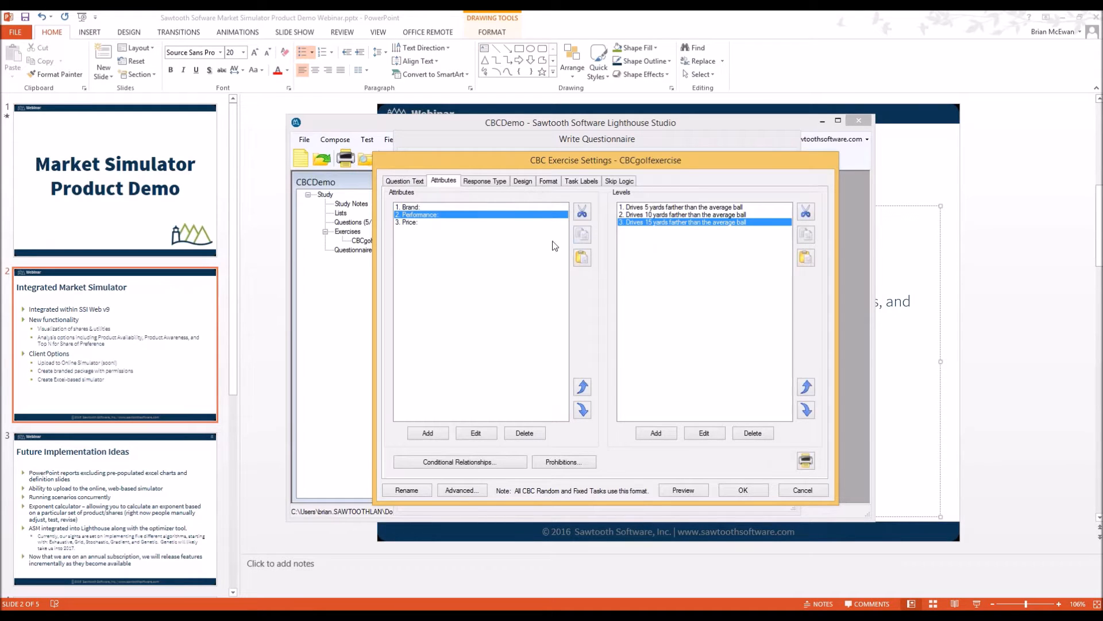
pyautogui.click(430, 223)
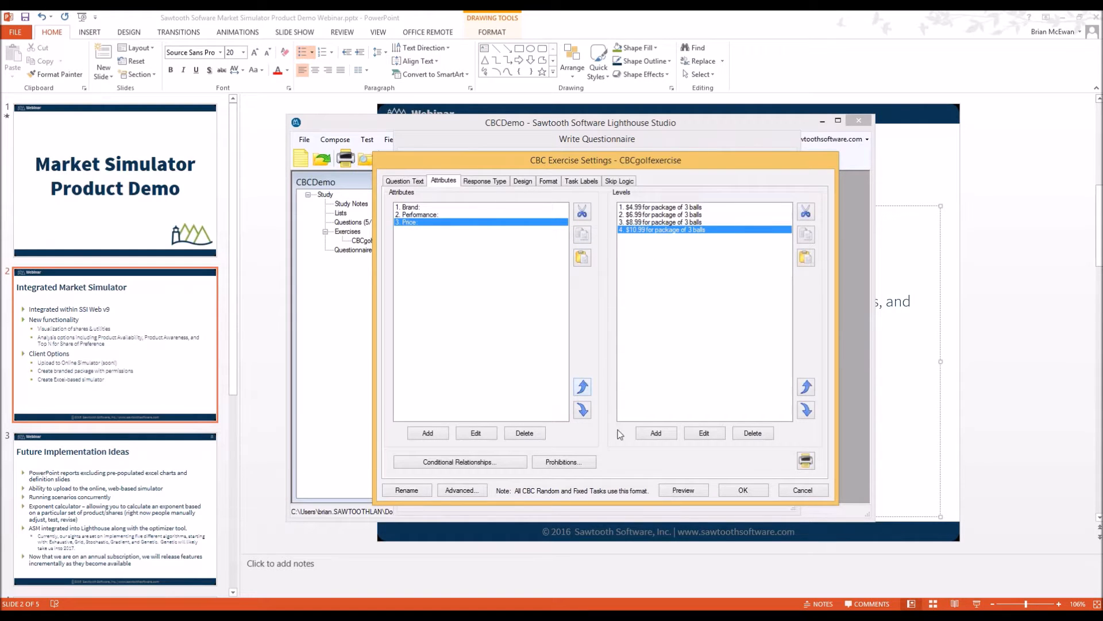
pyautogui.click(743, 490)
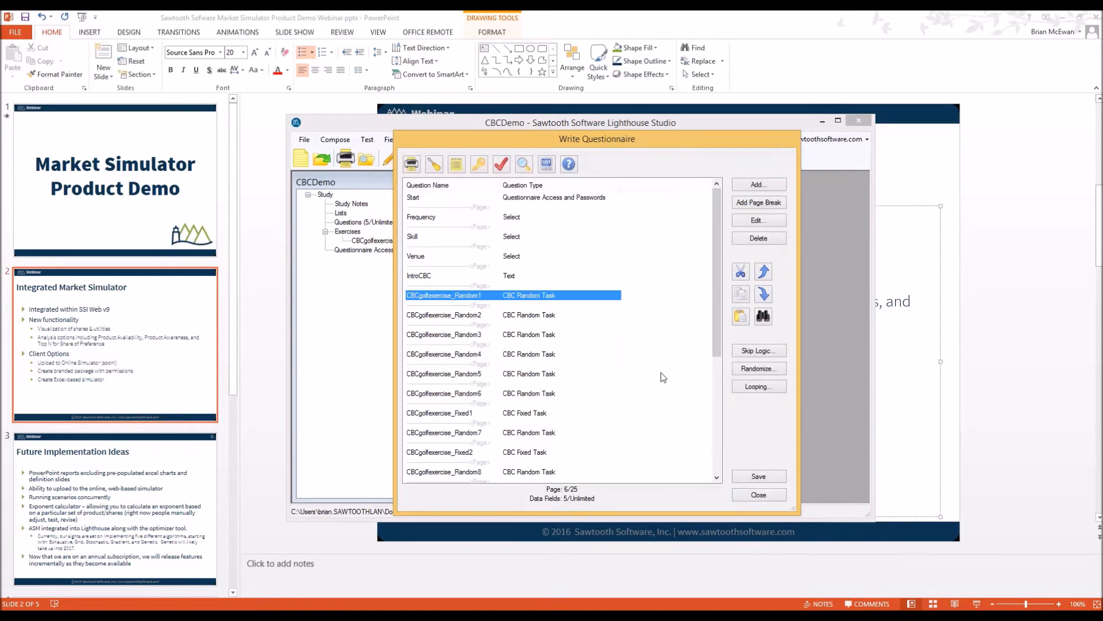
# Close the questionnaire and add Analysis run 1 in the Analysis Manager
pyautogui.click(759, 495)
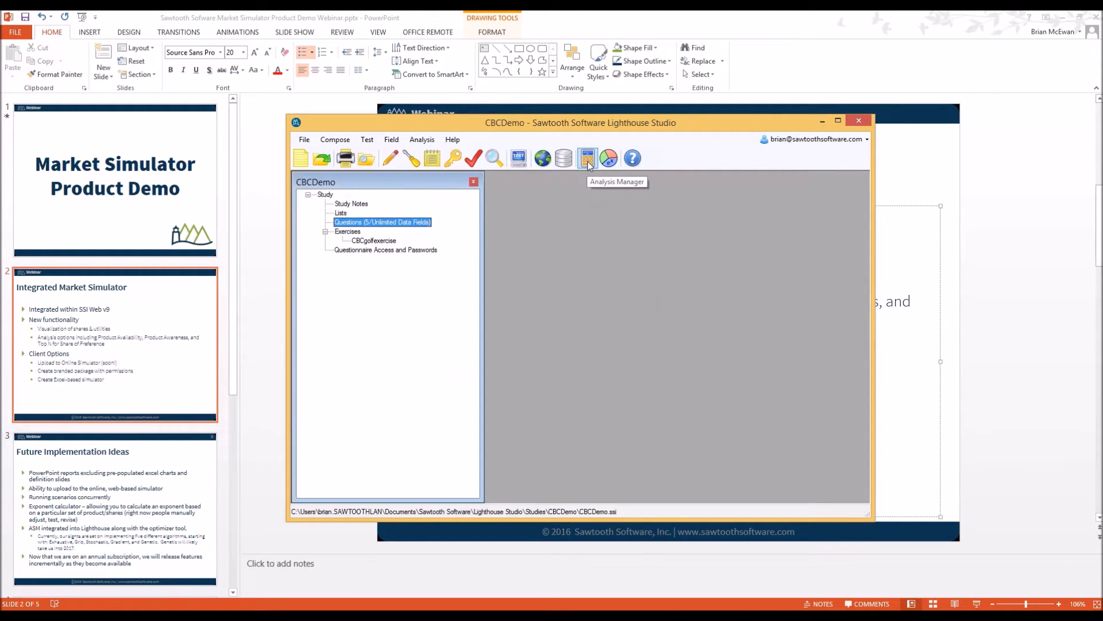
pyautogui.click(421, 141)
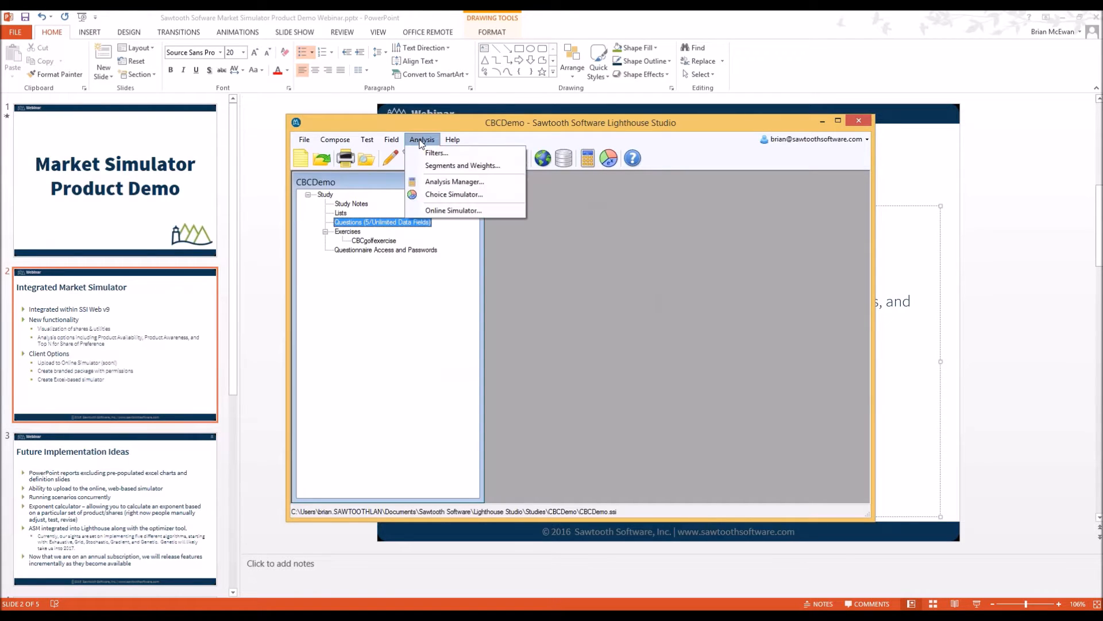
pyautogui.click(454, 182)
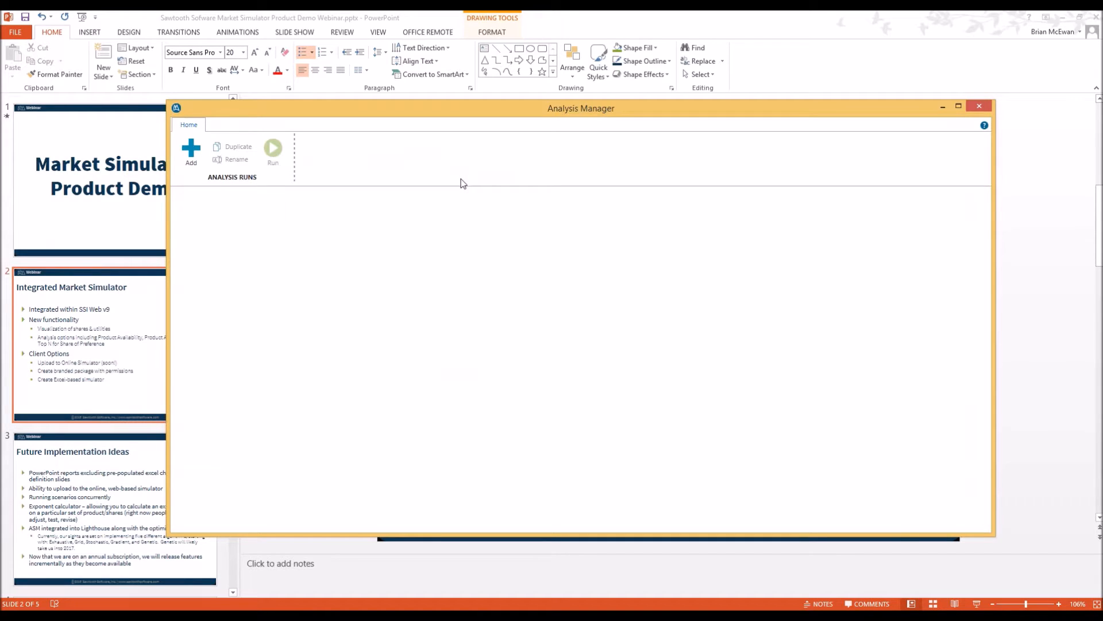
pyautogui.click(192, 153)
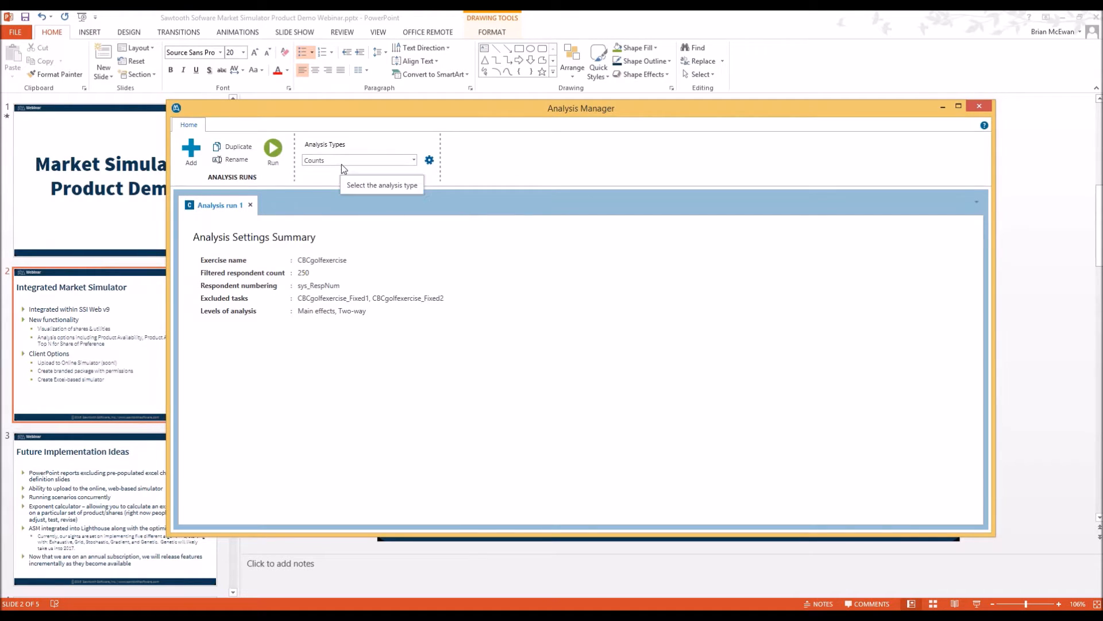
# Run Counts, inspect the brand count rows such as High-Flyer Pro, then add Analysis run 2
pyautogui.click(273, 150)
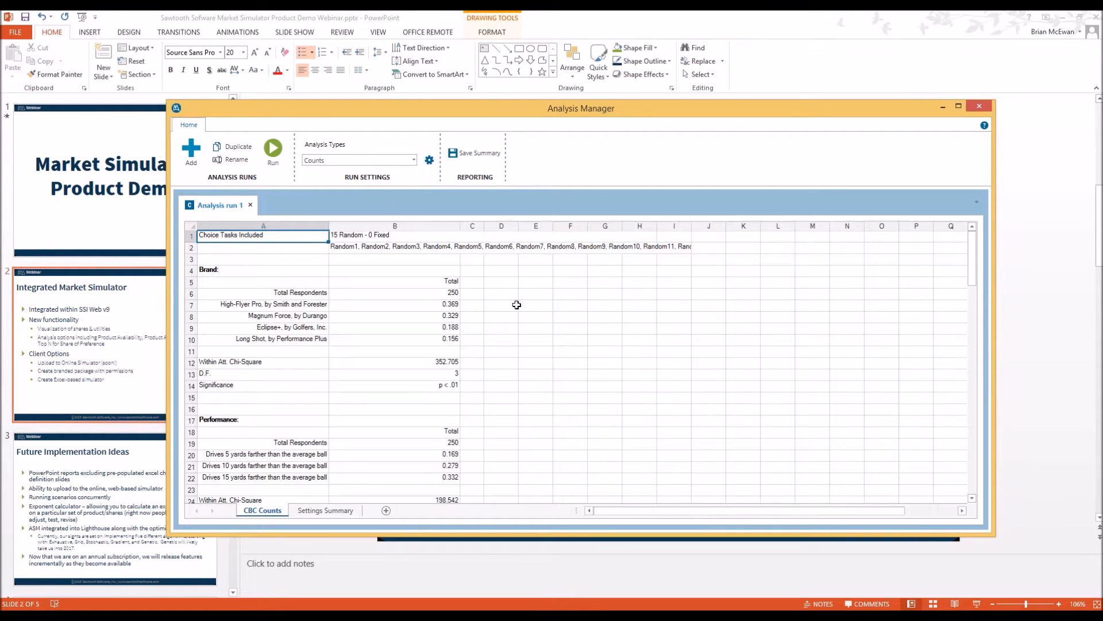
pyautogui.moveTo(405, 296); pyautogui.dragTo(407, 340)
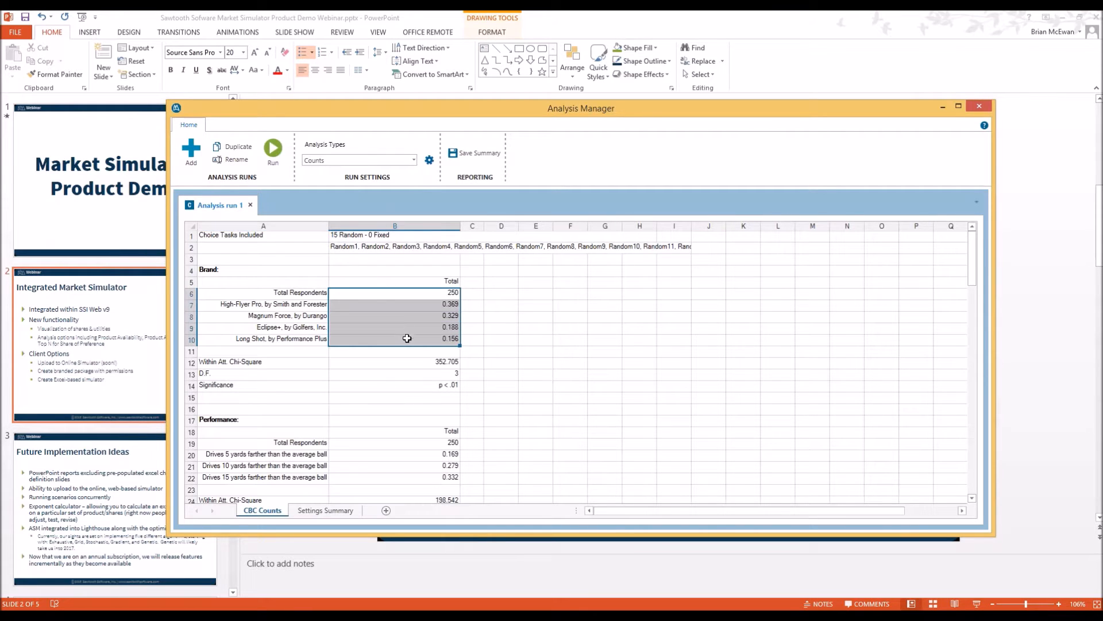
pyautogui.click(304, 306)
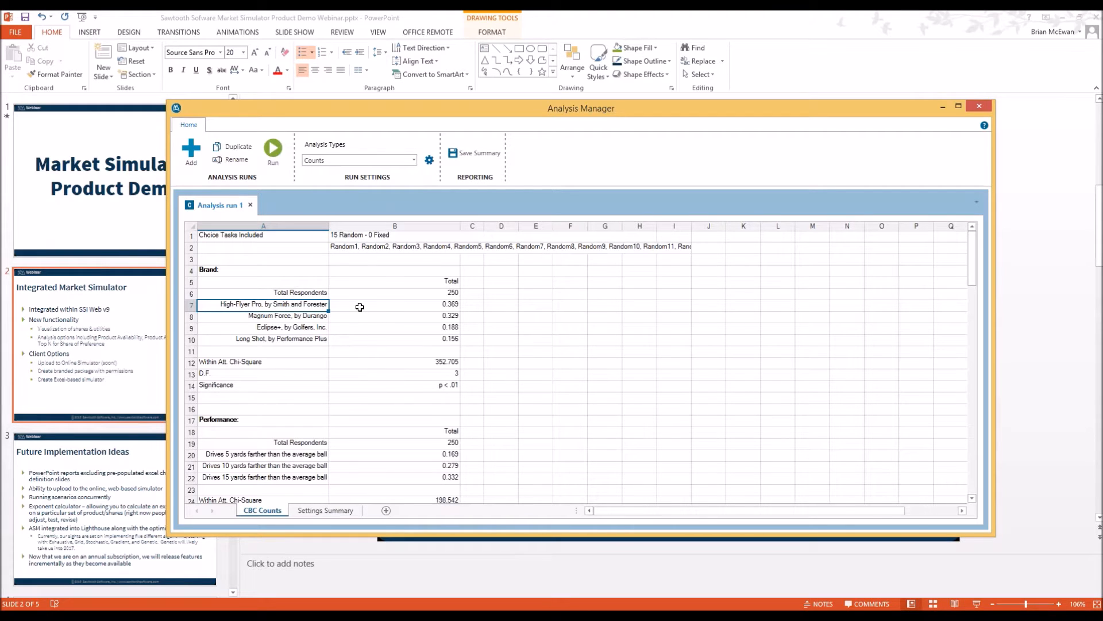
pyautogui.click(193, 152)
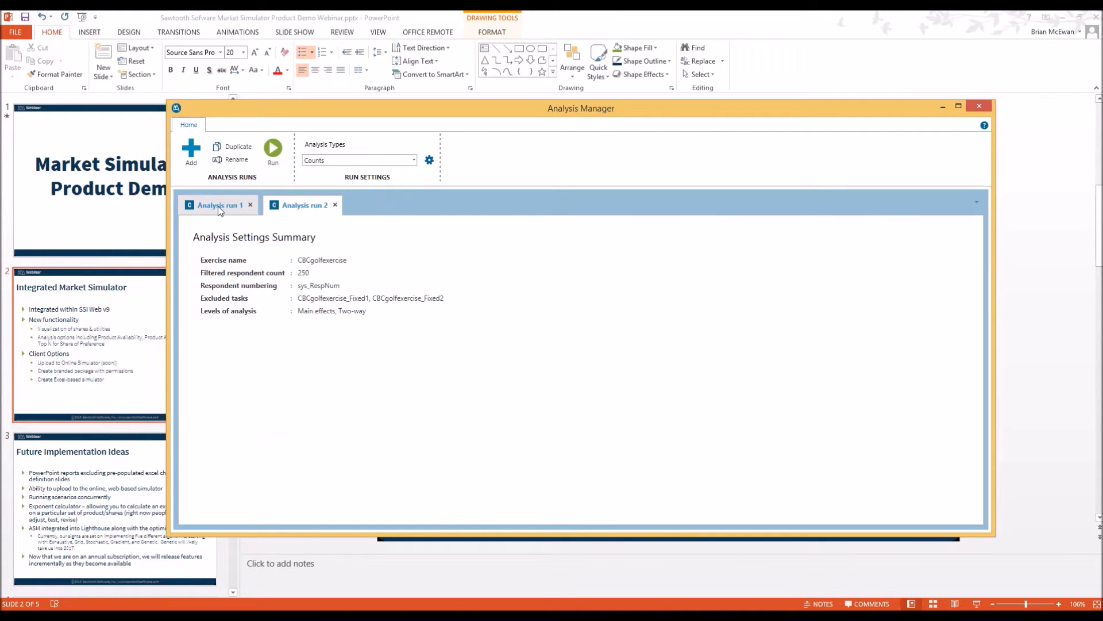
# Rename the second run to 'HB' and choose HB as its analysis type
pyautogui.doubleClick(302, 205)
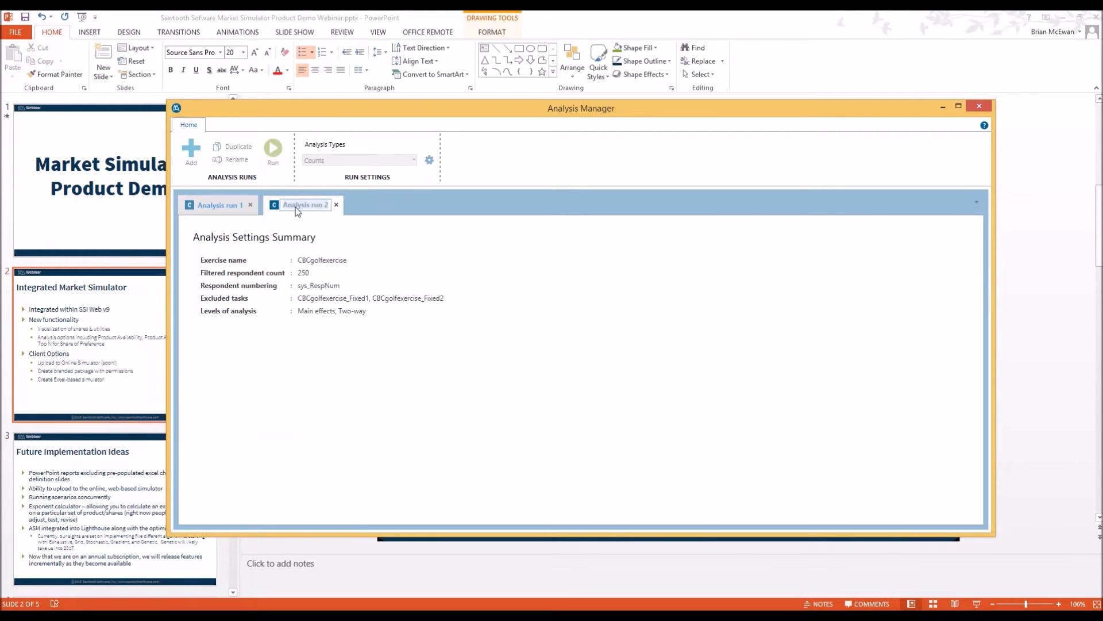
pyautogui.write('HB')
pyautogui.press('Return')
pyautogui.click(351, 160)
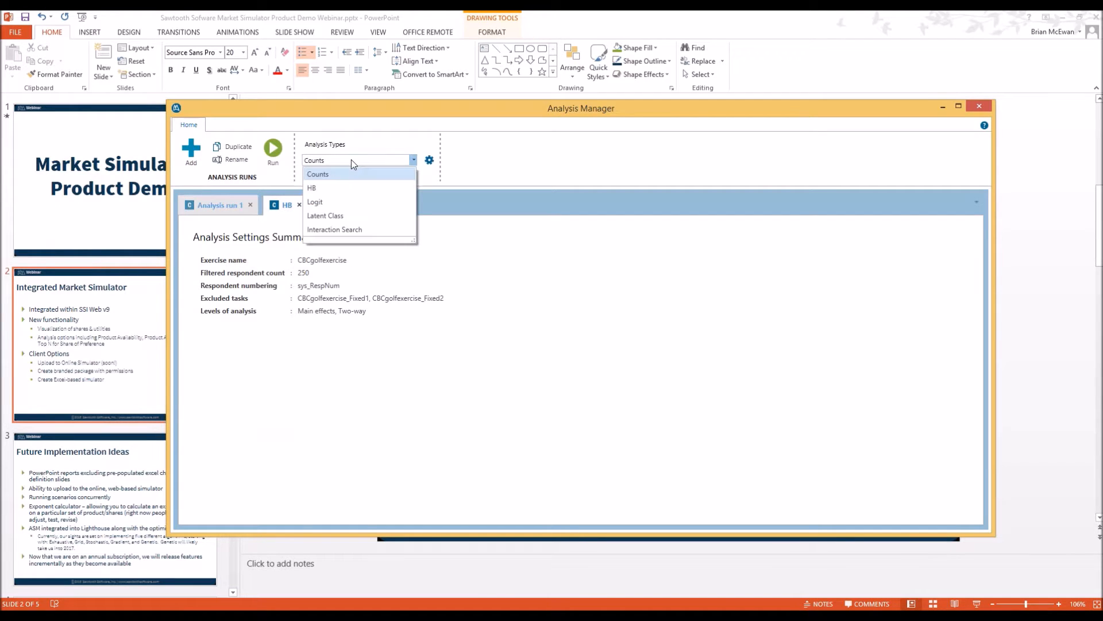
pyautogui.click(334, 188)
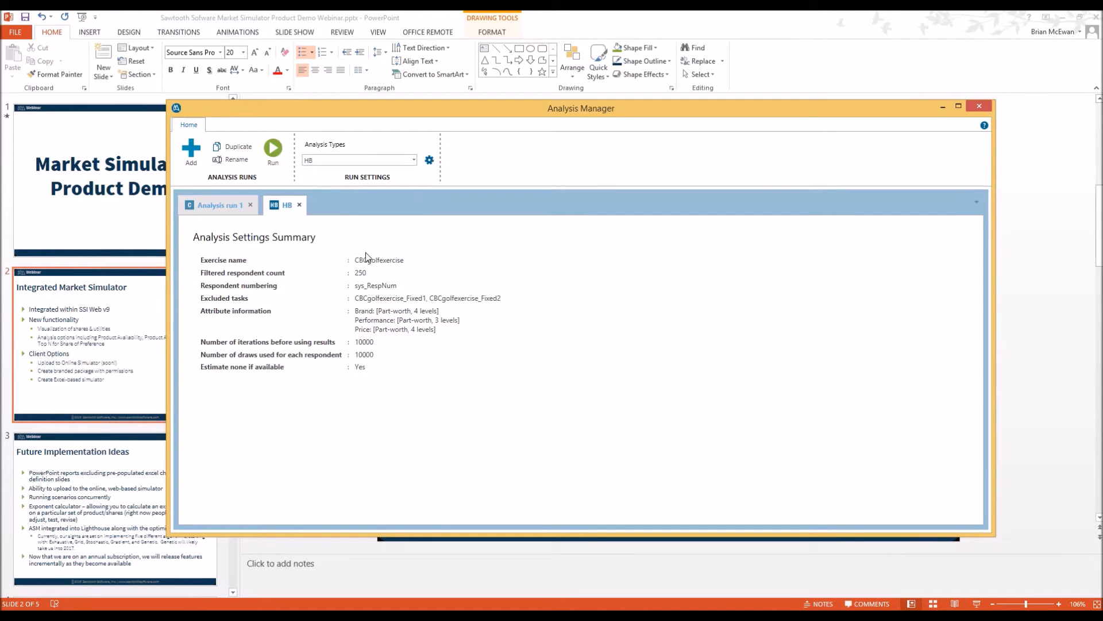
# Set 1000 iterations before using results and 1000 draws per respondent, then run it
pyautogui.click(431, 163)
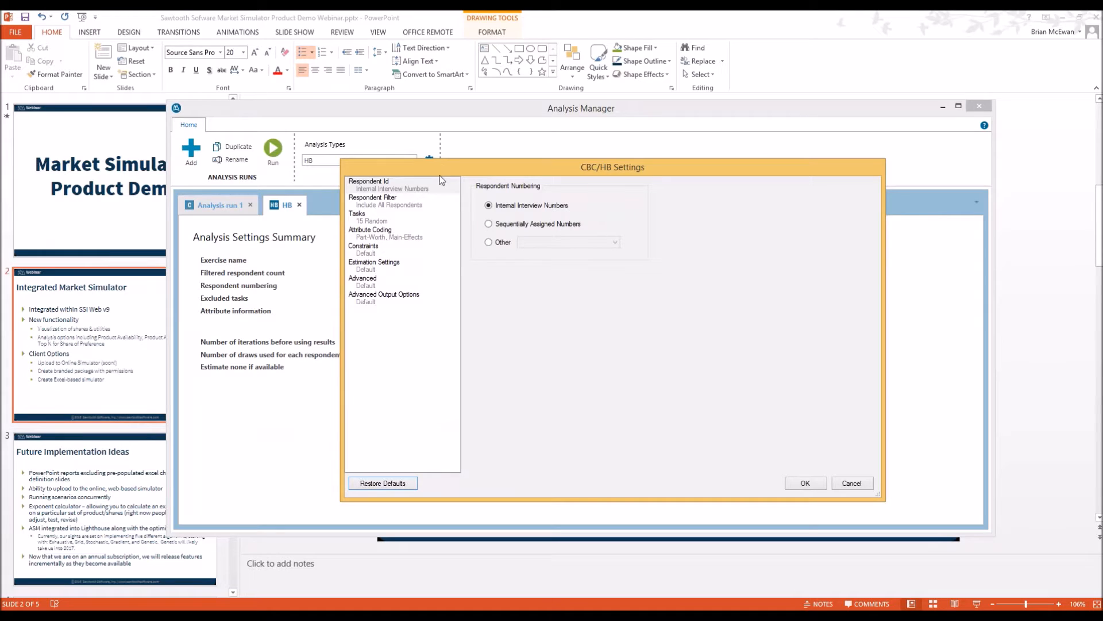
pyautogui.click(400, 267)
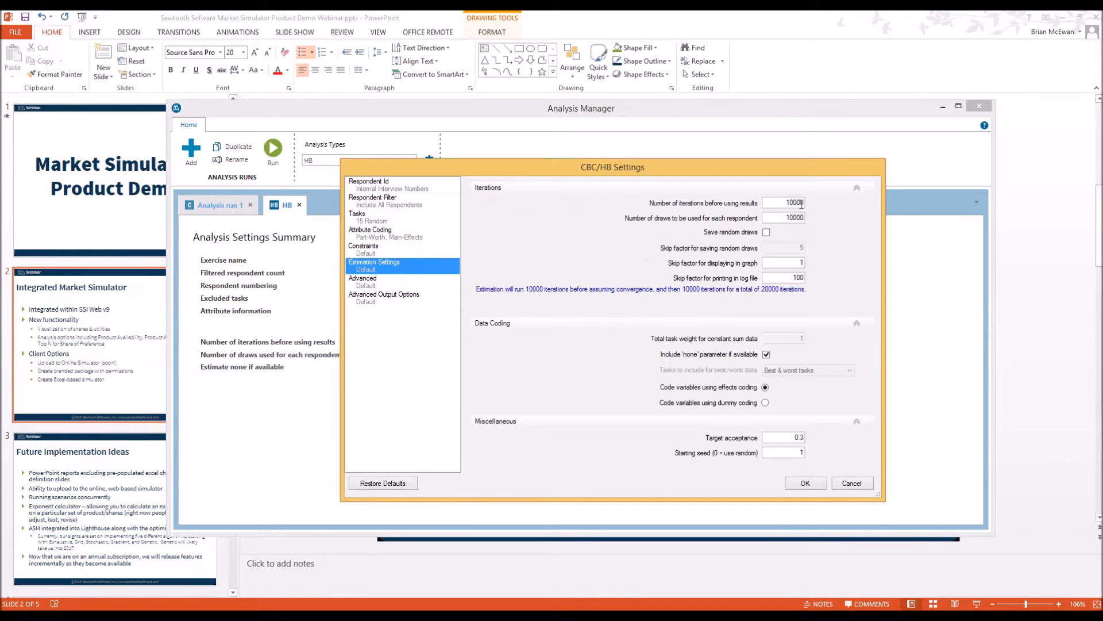
pyautogui.click(791, 202)
pyautogui.press('Delete')
pyautogui.click(798, 218)
pyautogui.press('Delete')
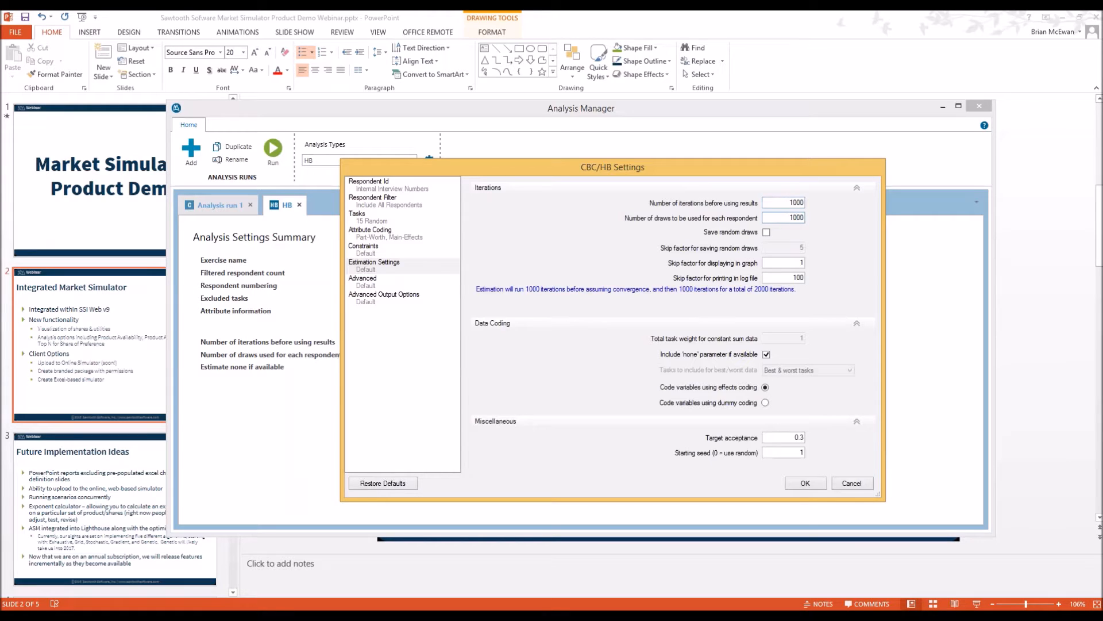
pyautogui.click(272, 149)
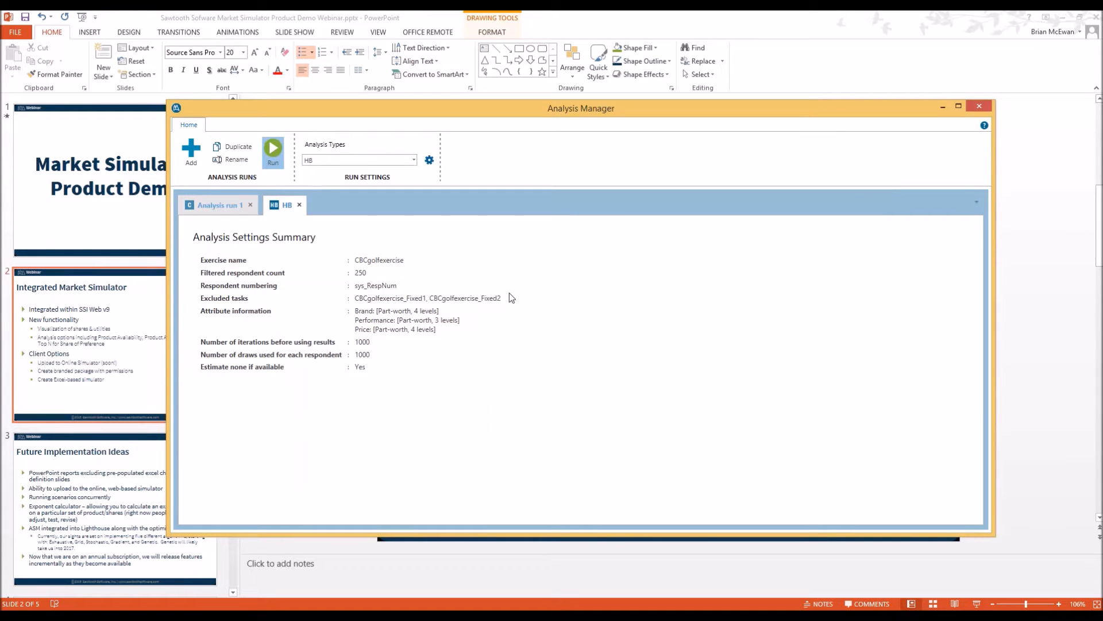
# Estimate the HB utilities and close the finished progress window to view the summary
pyautogui.click(829, 443)
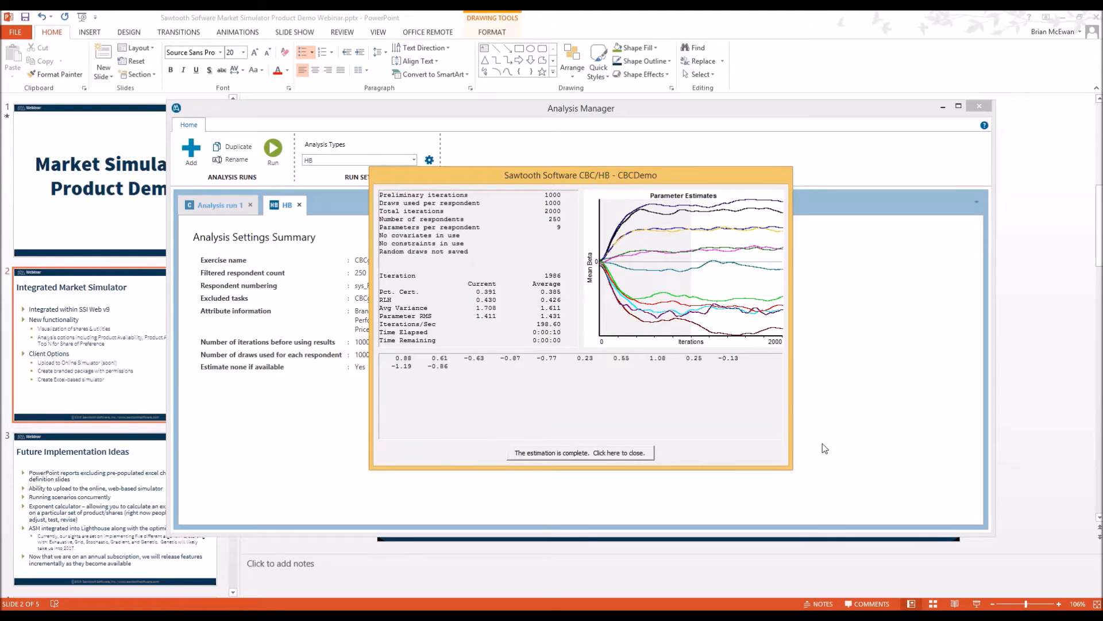
pyautogui.click(635, 454)
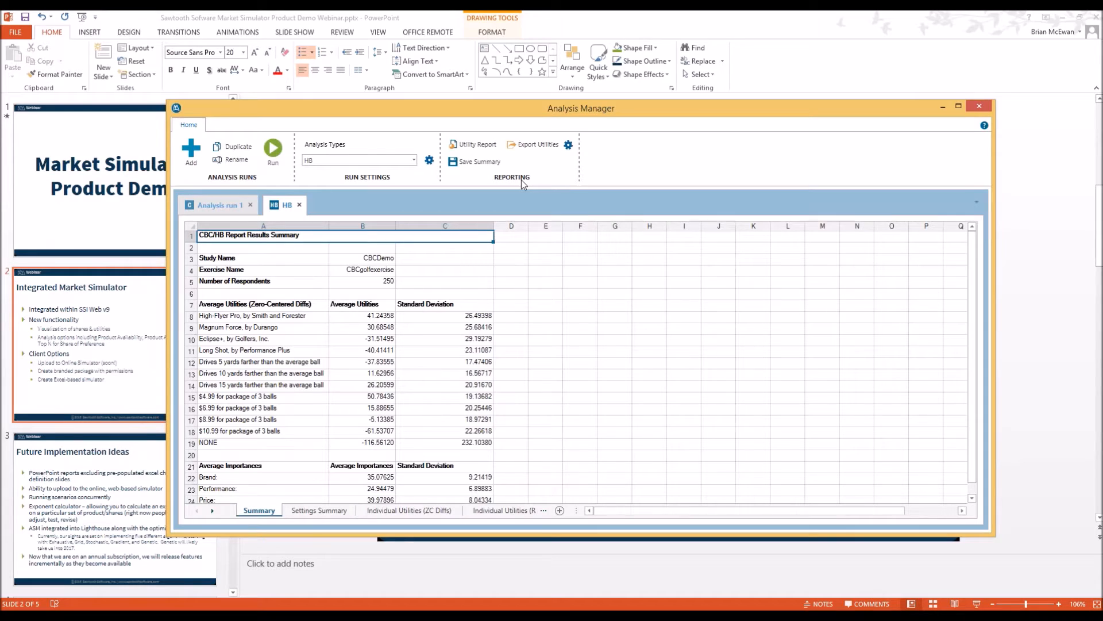
# Open the Utility Summary Report, enlarge its window, and switch the Brand graph to Histograms
pyautogui.click(474, 147)
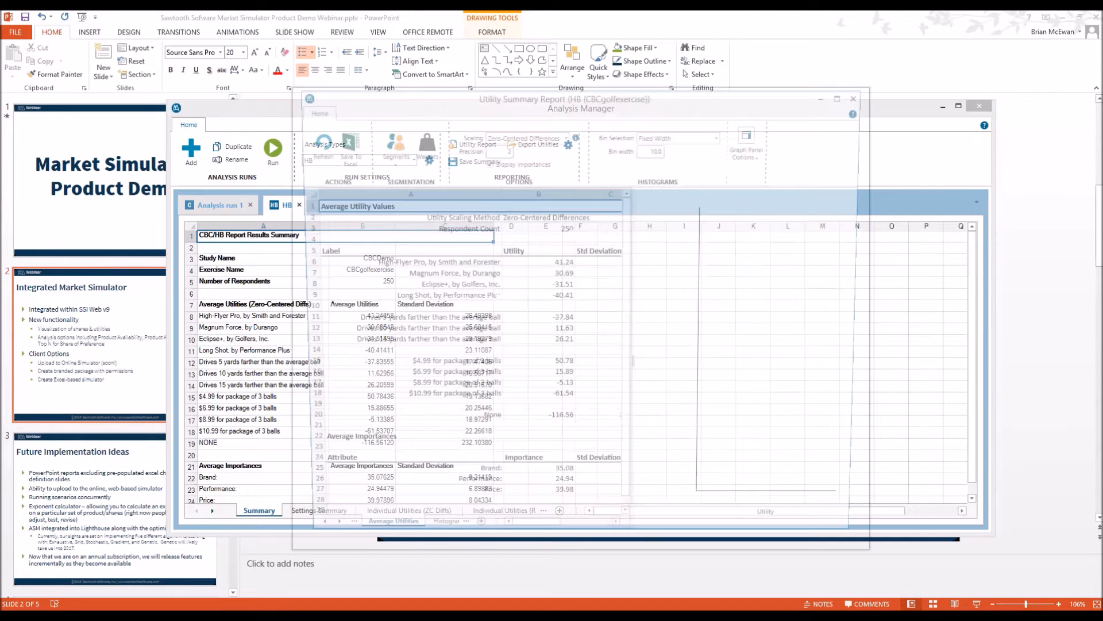
pyautogui.moveTo(493, 100); pyautogui.dragTo(340, 61)
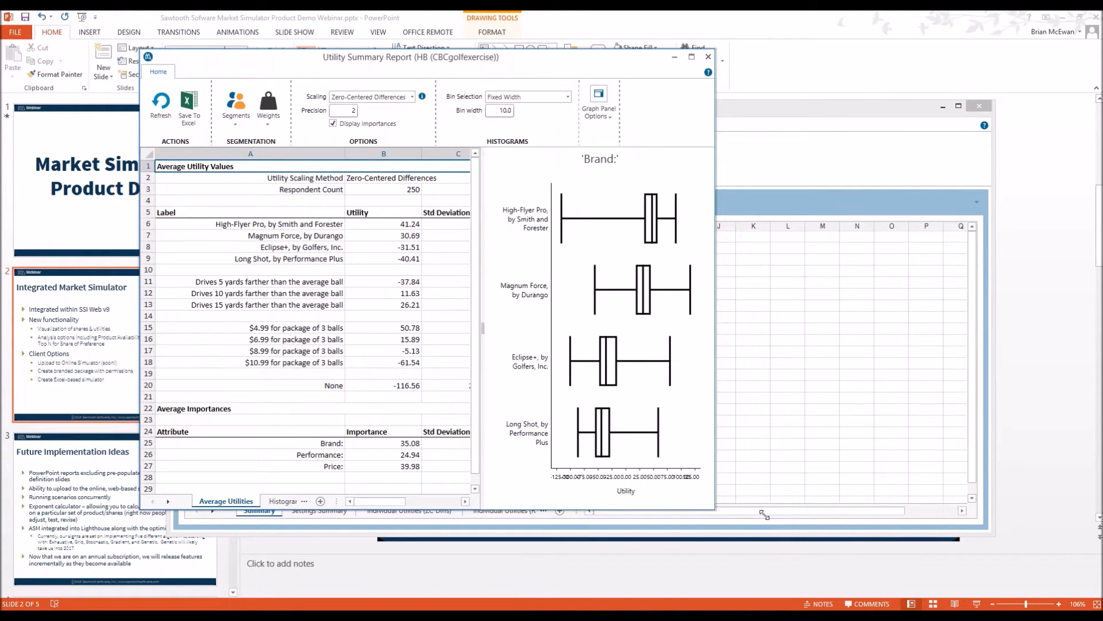
pyautogui.moveTo(715, 510); pyautogui.dragTo(1032, 535)
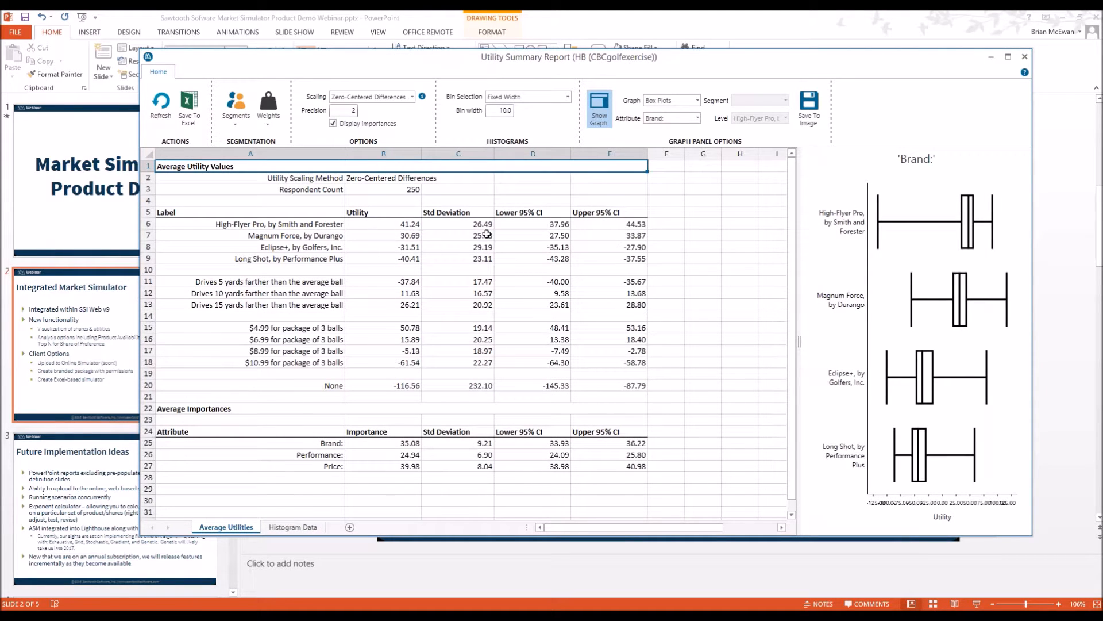
pyautogui.moveTo(798, 340); pyautogui.dragTo(525, 339)
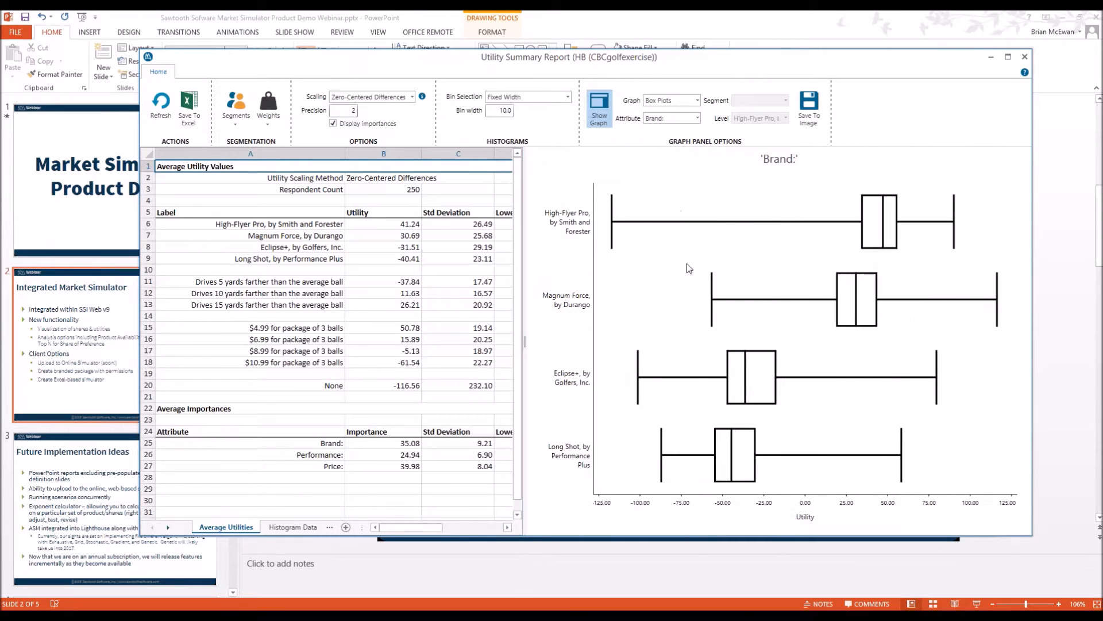
pyautogui.click(668, 100)
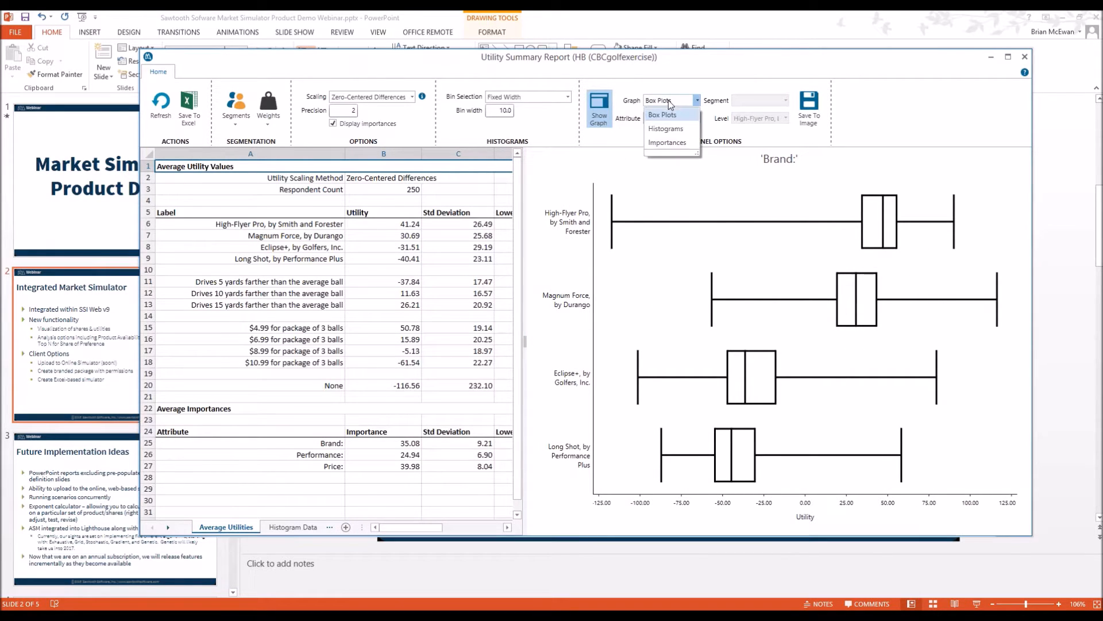
pyautogui.click(665, 130)
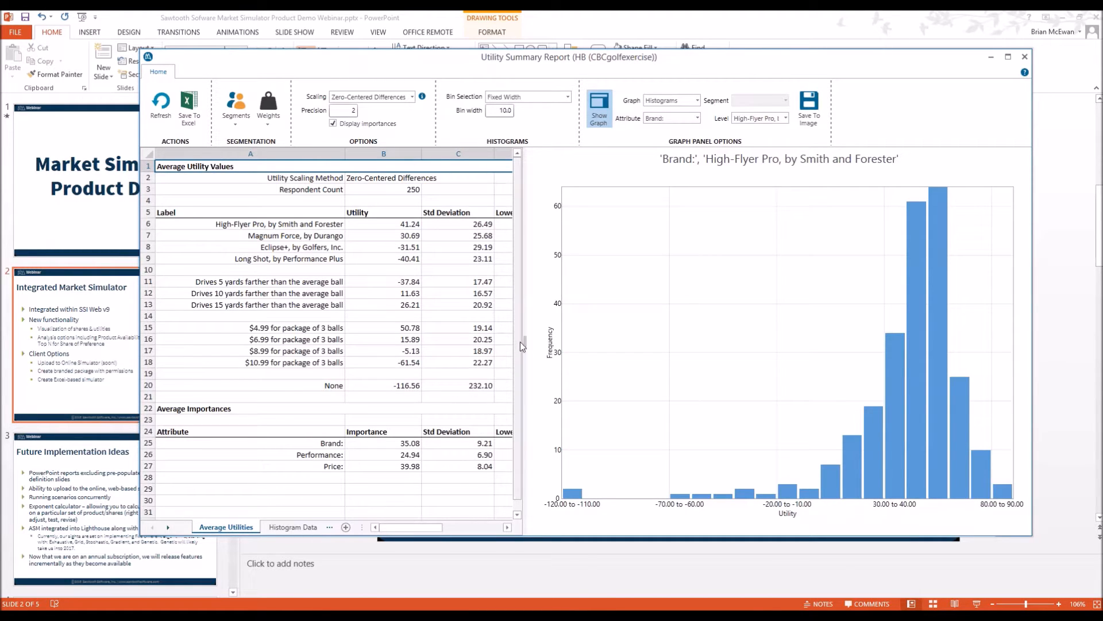
# Widen the table to see the 95% confidence-interval columns, then close the report and Analysis Manager
pyautogui.moveTo(523, 340); pyautogui.dragTo(661, 340)
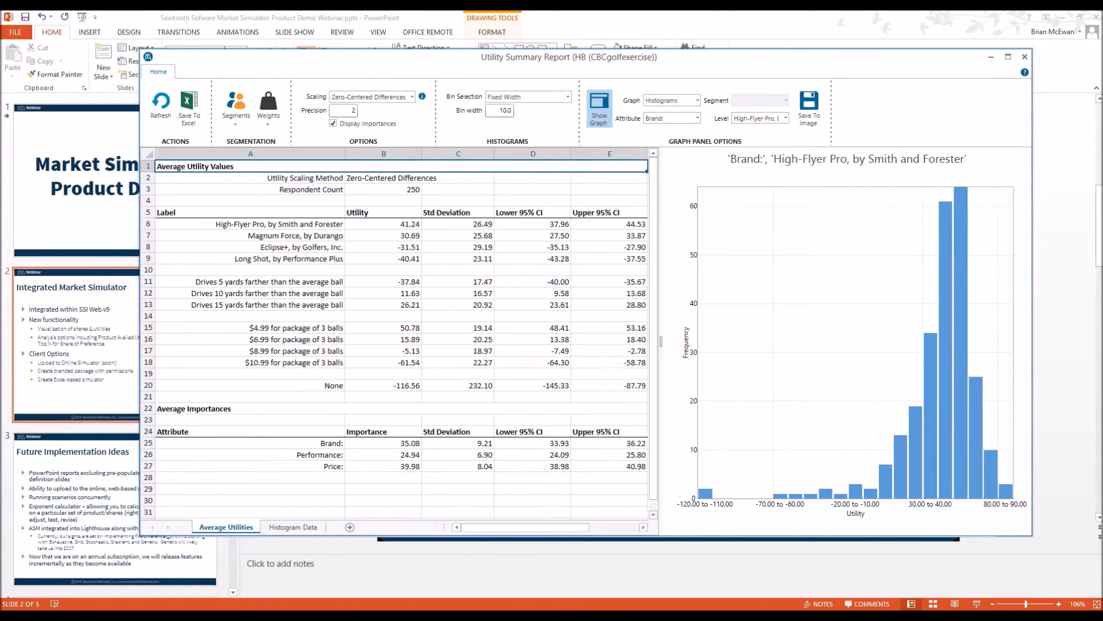
pyautogui.click(240, 119)
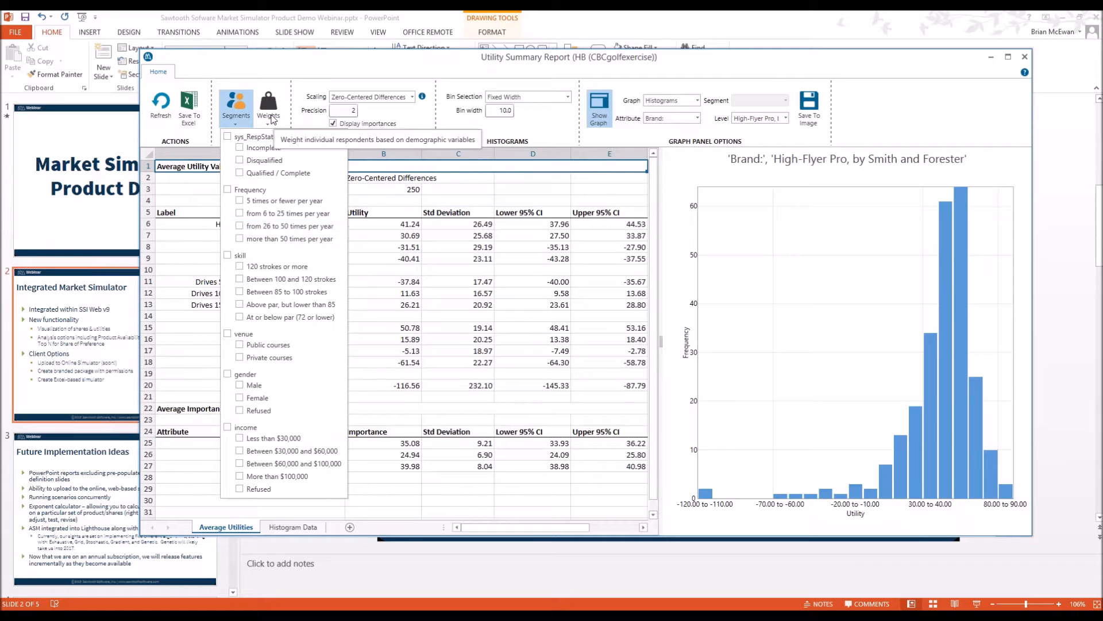
pyautogui.click(289, 74)
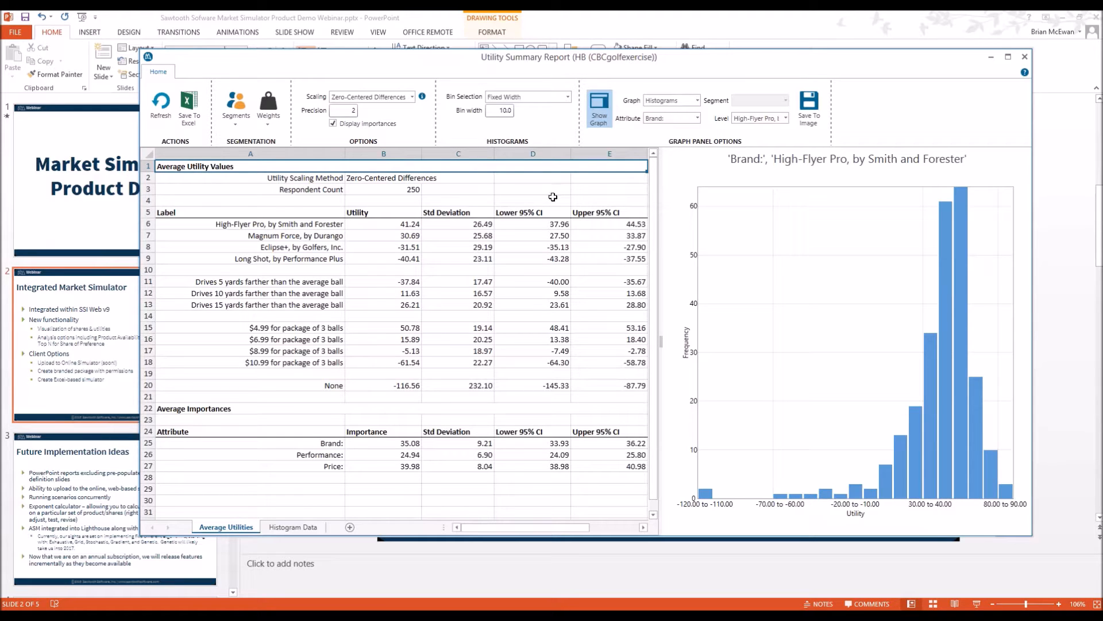
pyautogui.click(1023, 57)
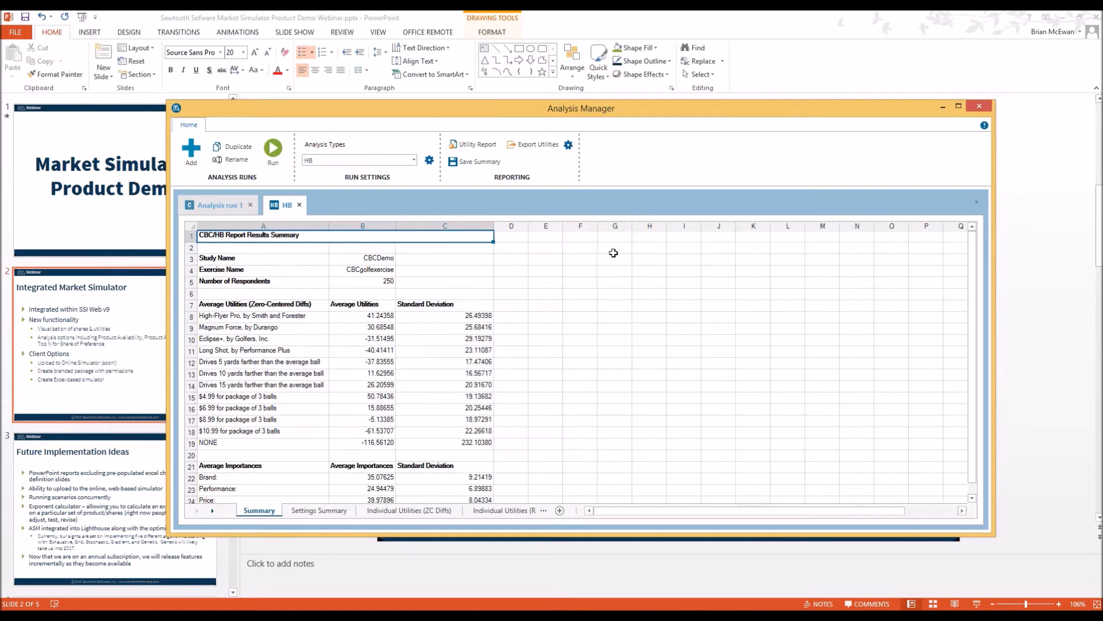
pyautogui.click(979, 109)
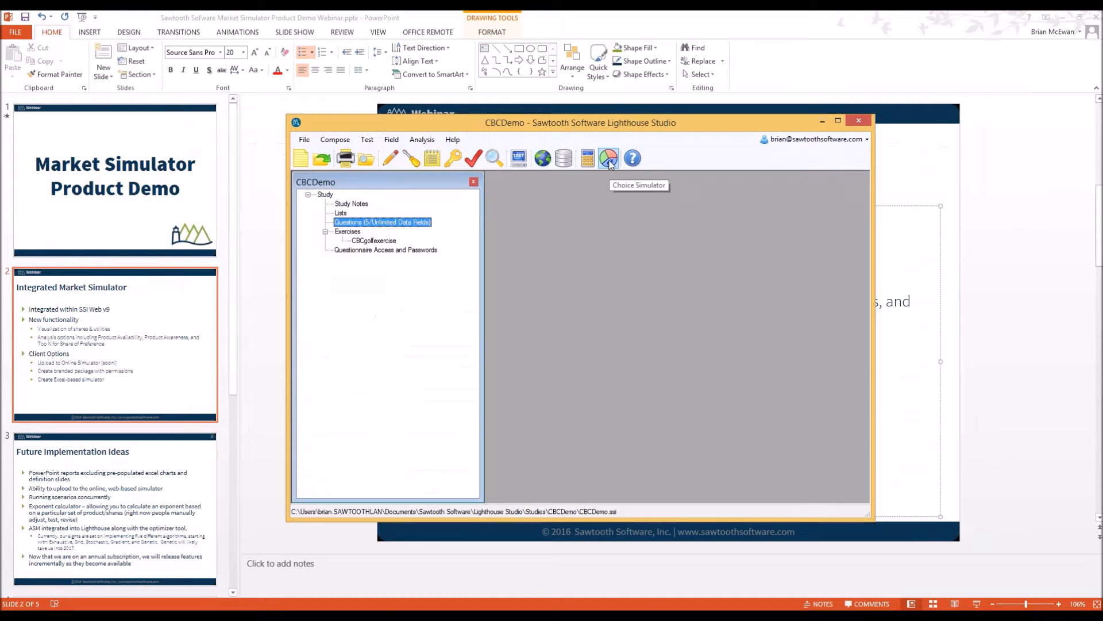
# Launch the Choice Simulator using the HB (CBCgolfexercise) utilities
pyautogui.click(610, 164)
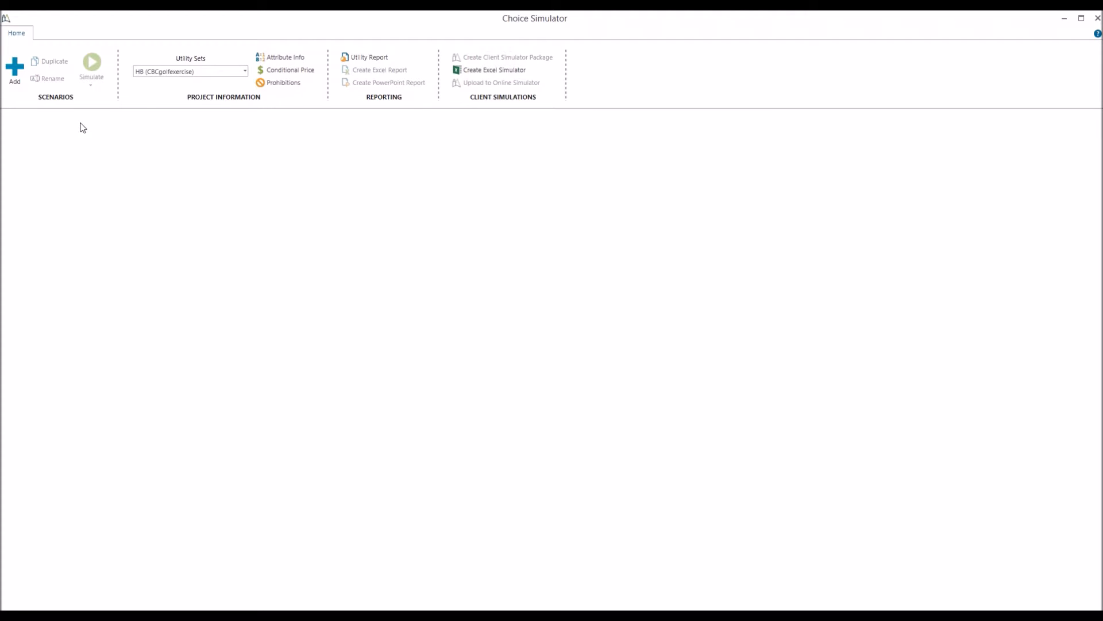
# Add a new scenario with a row labelled 'Product 1' and brand High-Flyer Pro
pyautogui.click(19, 80)
pyautogui.click(42, 199)
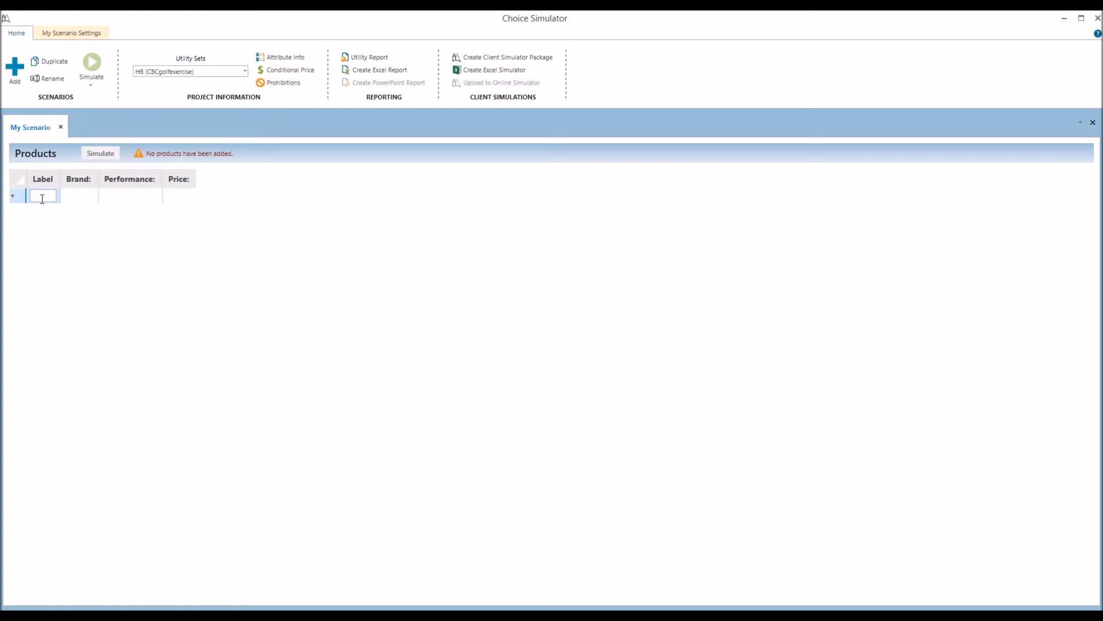
pyautogui.write('Product 1')
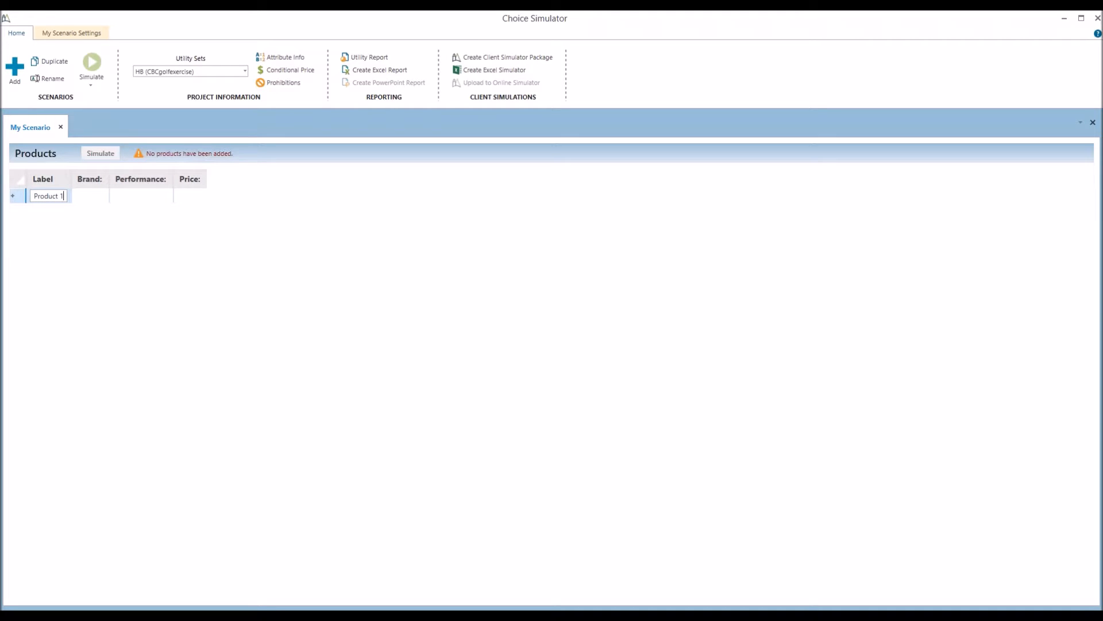
pyautogui.press('Tab')
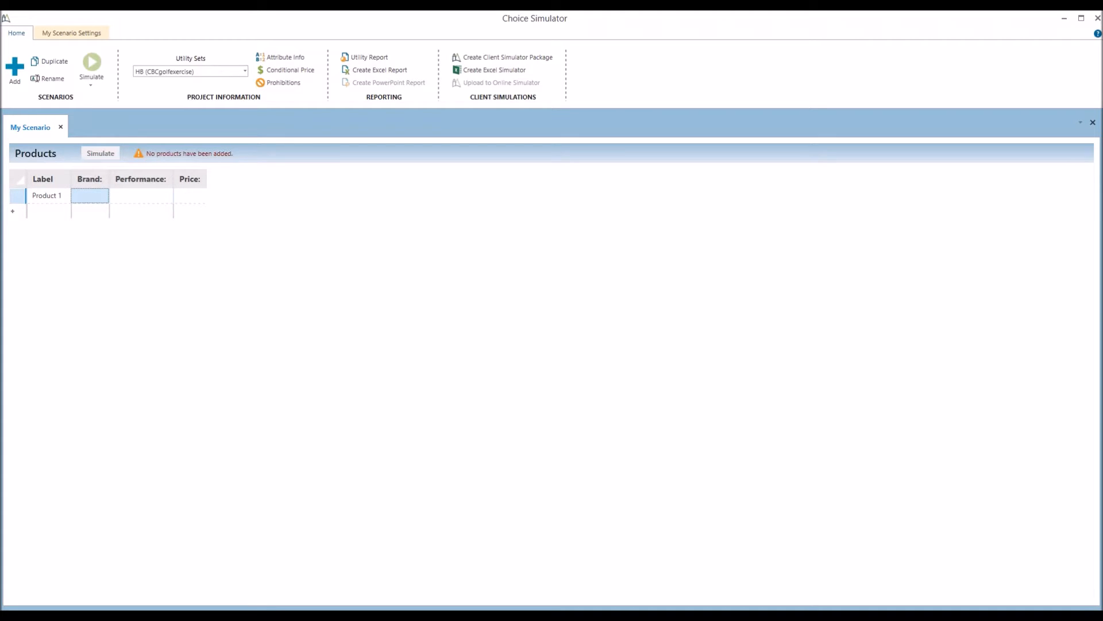
pyautogui.write('1')
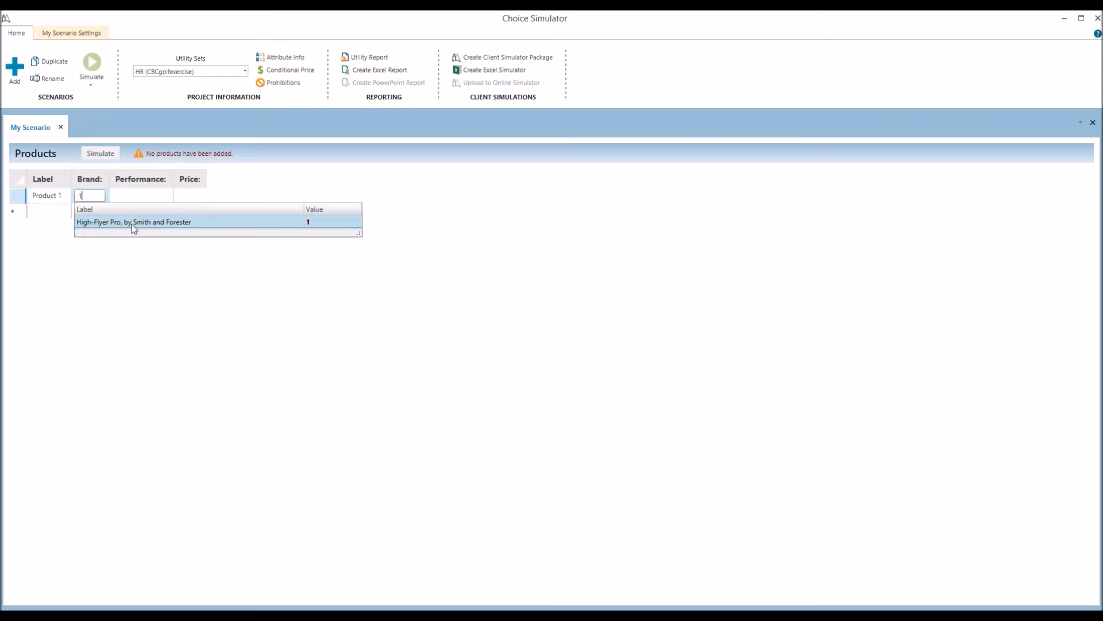
pyautogui.press('BackSpace')
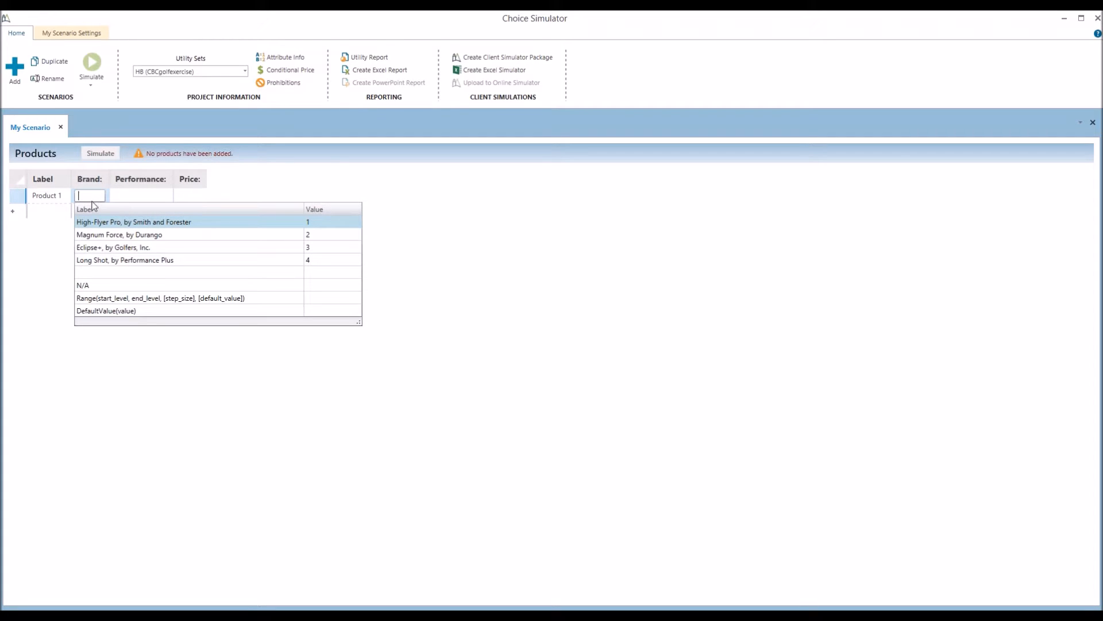
pyautogui.write('high')
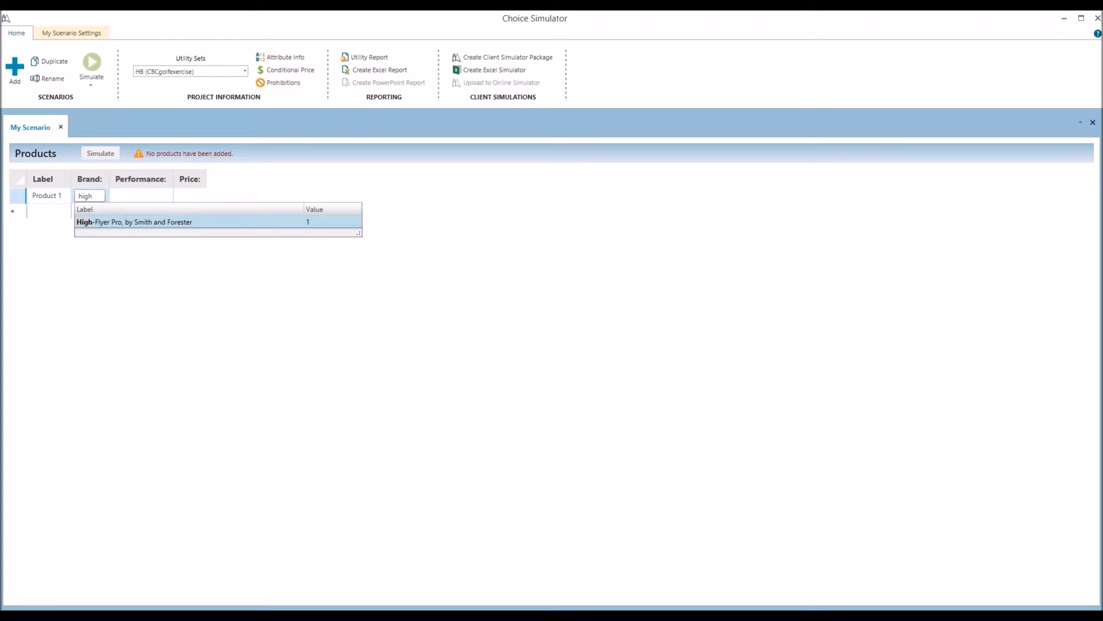
pyautogui.press('BackSpace')
pyautogui.press('BackSpace')
pyautogui.press('BackSpace')
pyautogui.press('BackSpace')
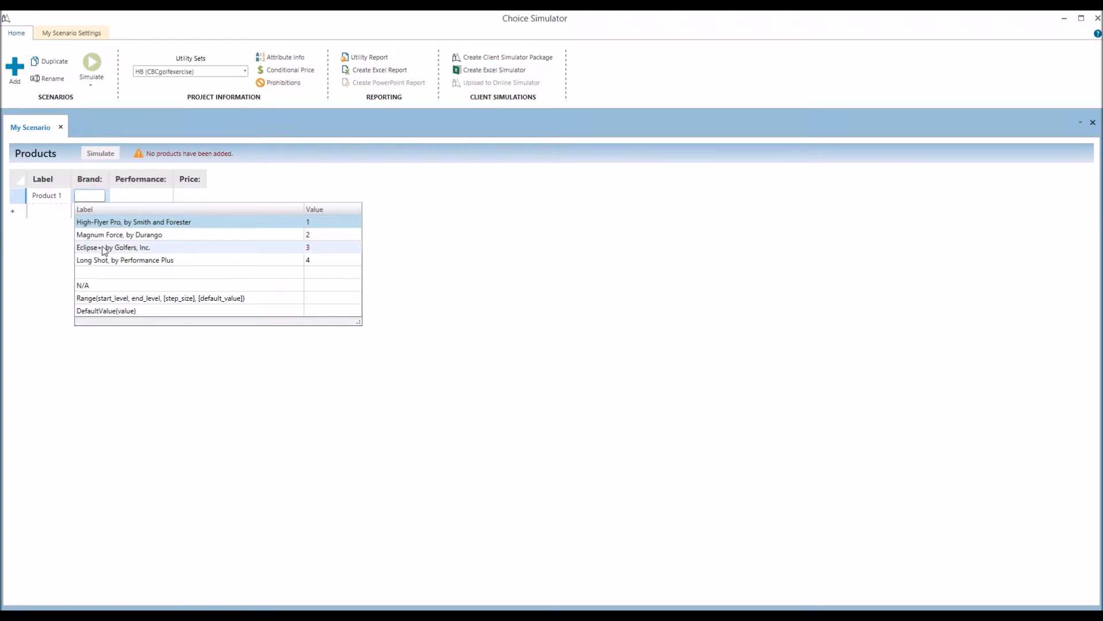
pyautogui.click(103, 224)
# Give Product 1 the 'drives 15 yards farther' performance and the $10.99 for 3 balls price
pyautogui.click(229, 198)
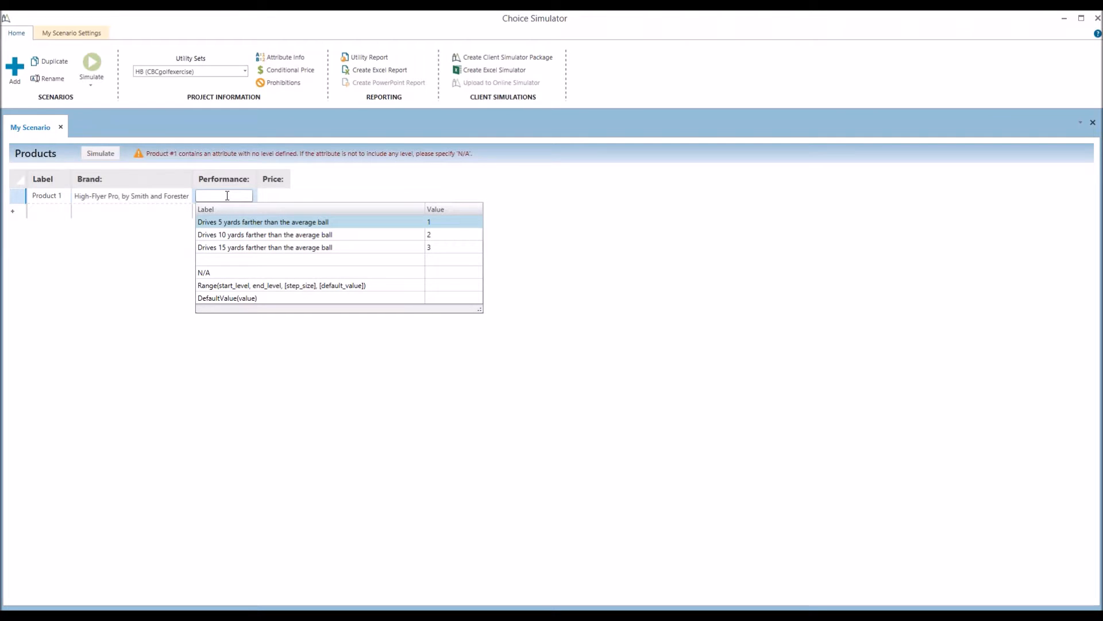
pyautogui.click(230, 252)
pyautogui.click(358, 194)
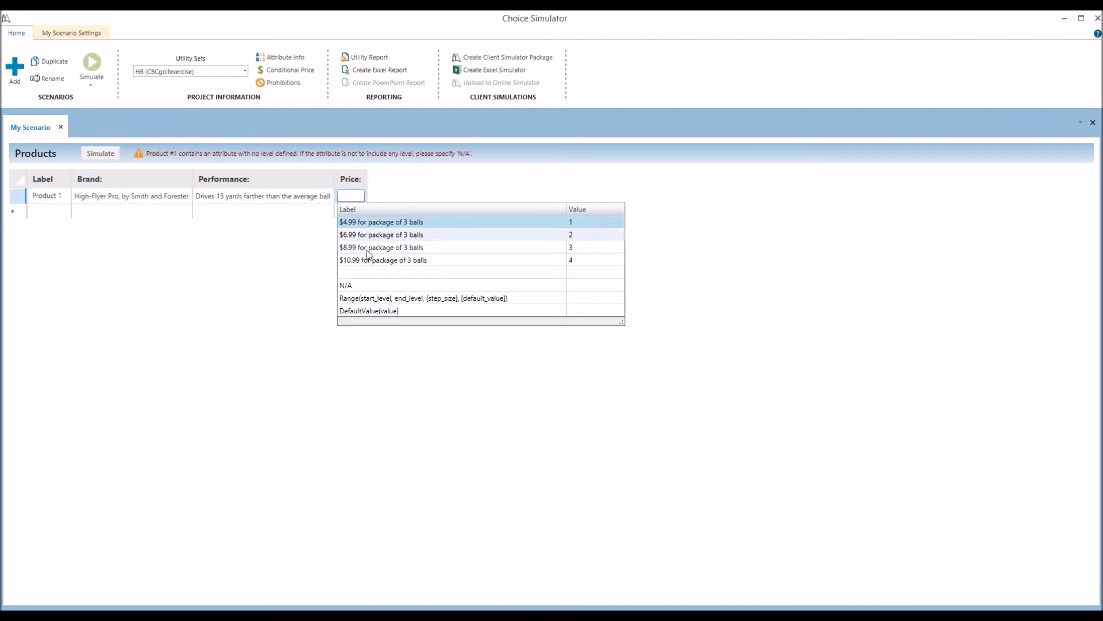
pyautogui.click(365, 257)
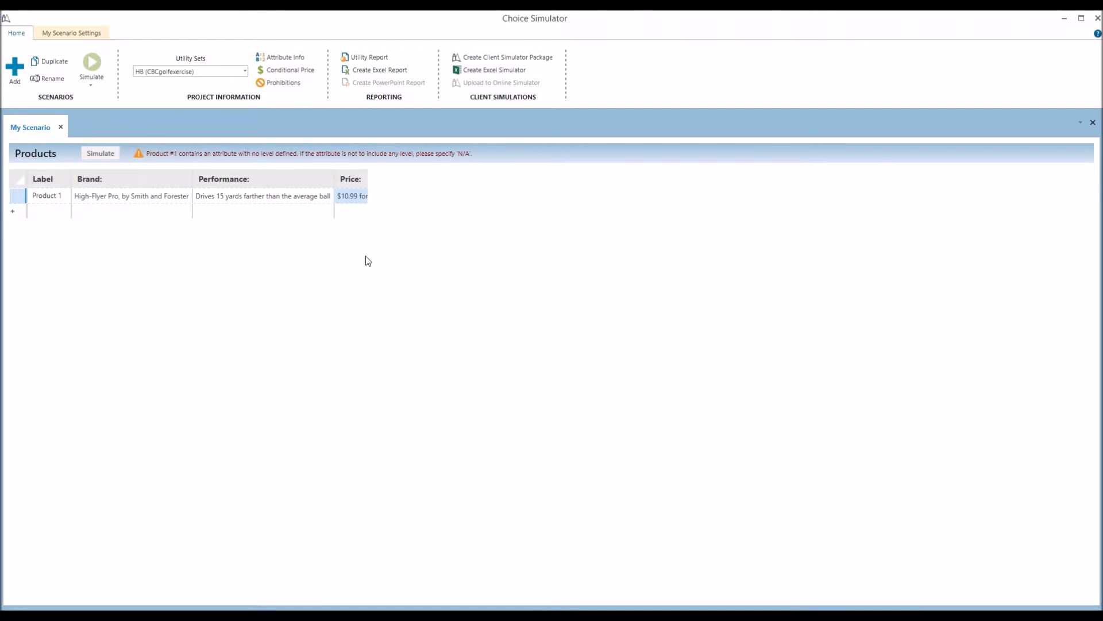
pyautogui.click(50, 212)
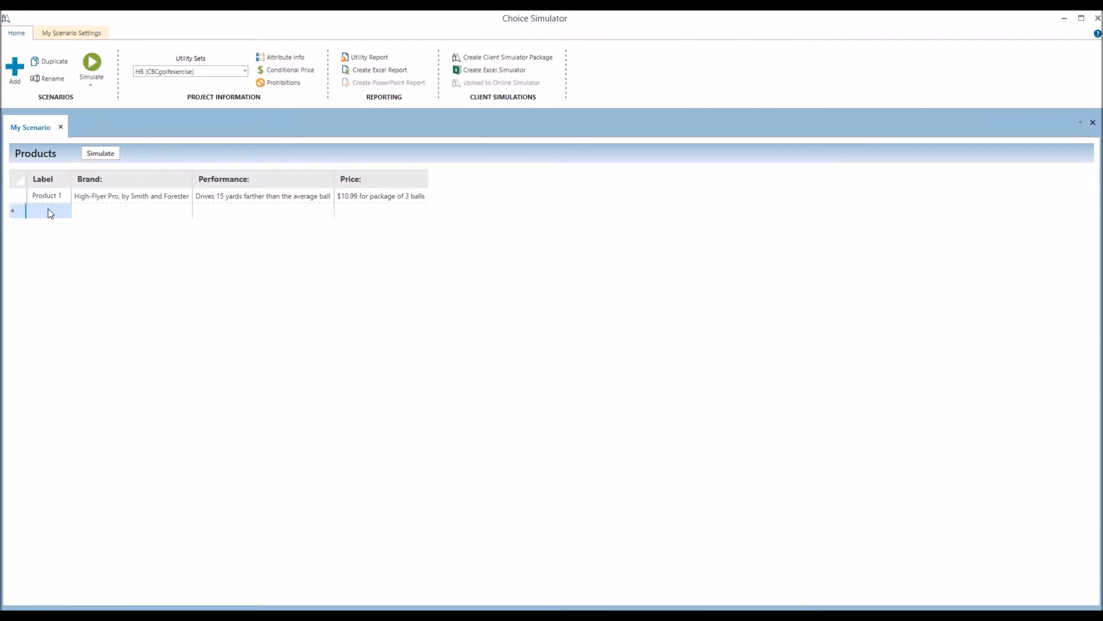
# Add Product 2: Magnum Force, drives 10 yards farther, $8.99 for 3 balls
pyautogui.click(50, 211)
pyautogui.write('Product 2')
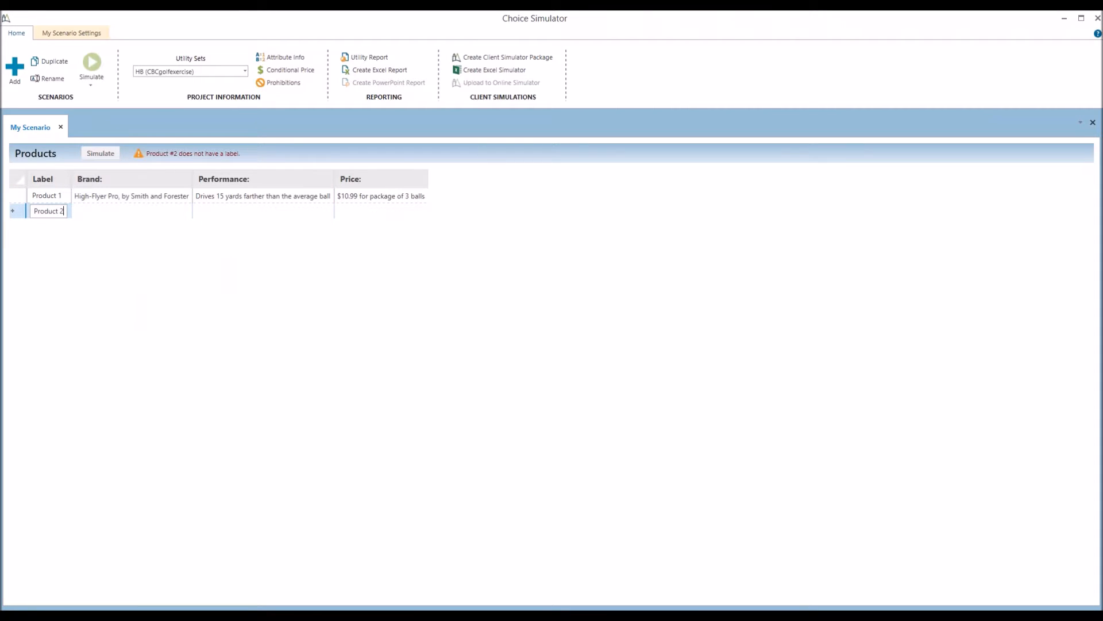
pyautogui.click(106, 212)
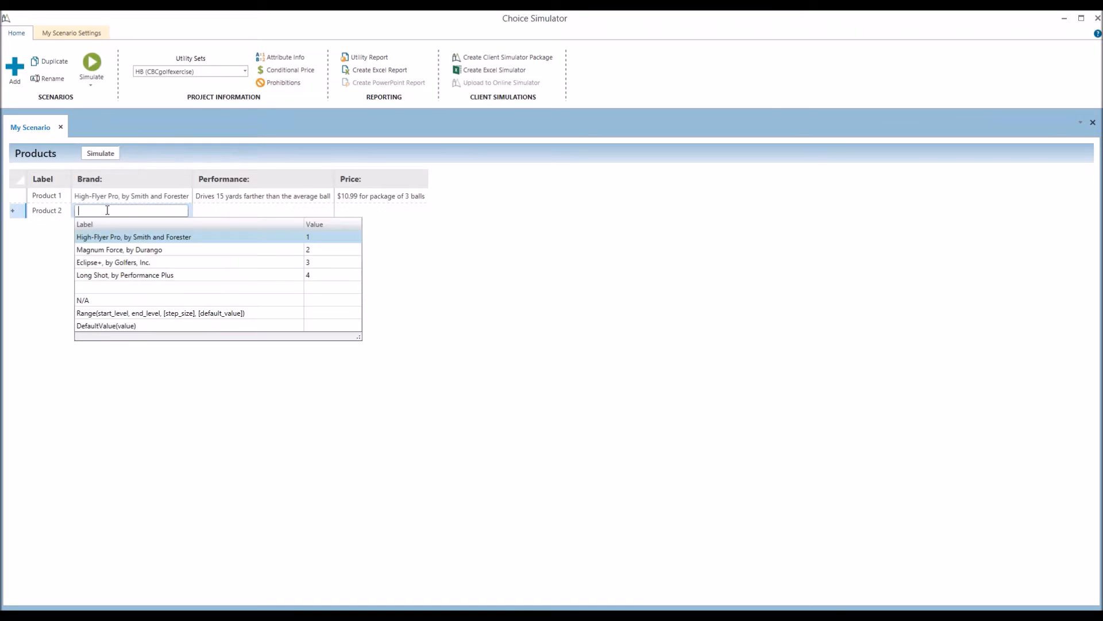
pyautogui.click(111, 253)
pyautogui.click(244, 218)
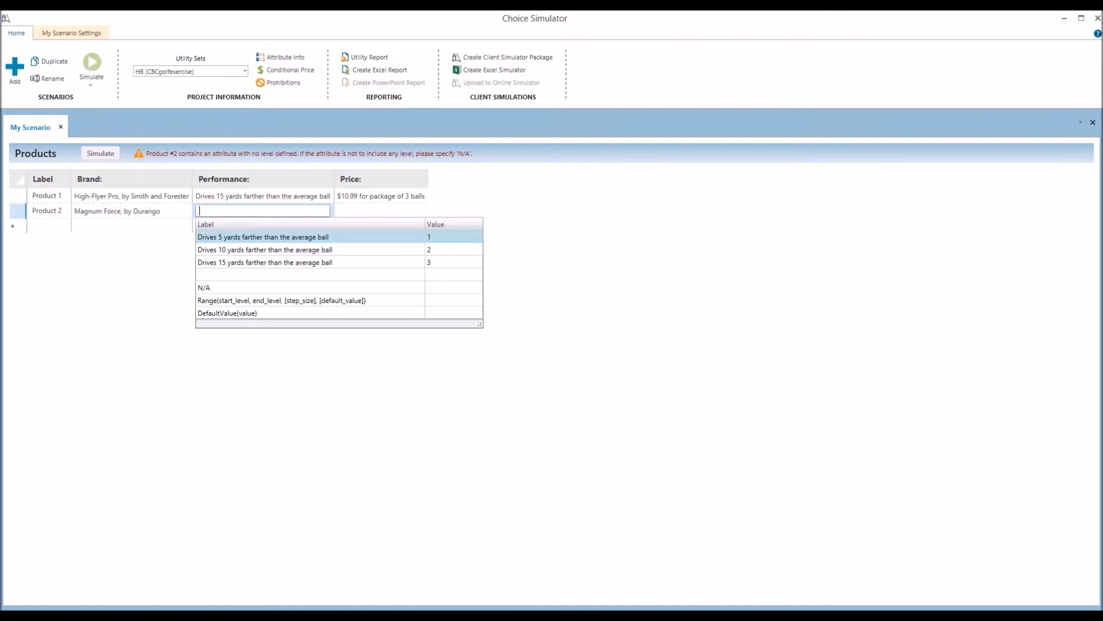
pyautogui.click(239, 249)
pyautogui.click(358, 213)
pyautogui.click(362, 259)
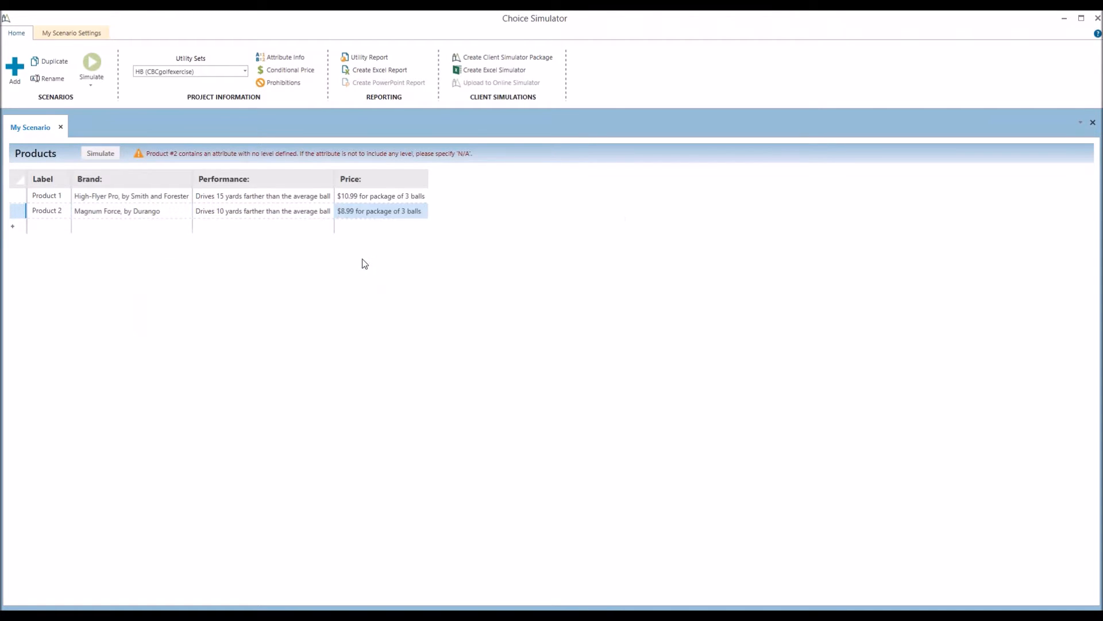
# Add Product 3: Eclipse+ by Golfers, Inc., drives 10 yards farther, $6.99 for 3 balls
pyautogui.click(45, 226)
pyautogui.write('P')
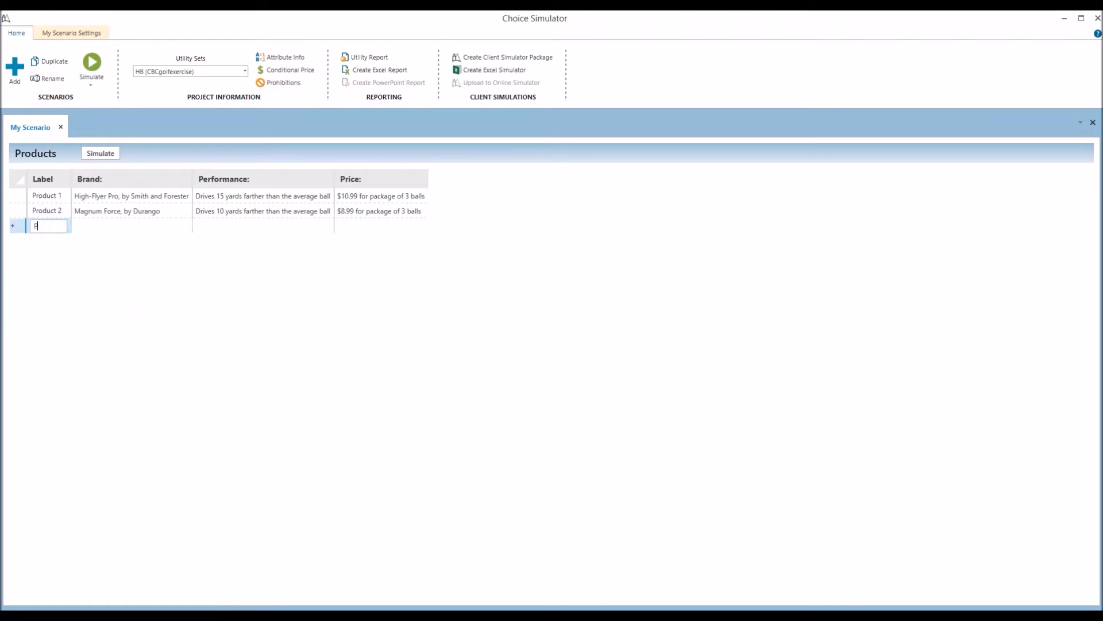
pyautogui.write('roduct 3')
pyautogui.click(106, 227)
pyautogui.click(230, 227)
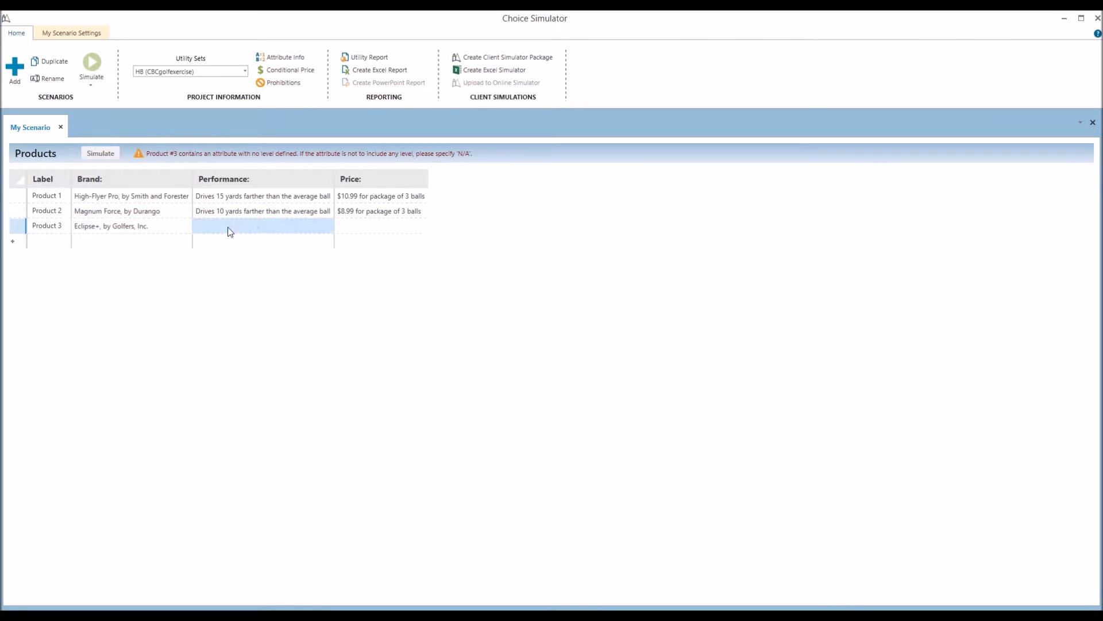
pyautogui.click(253, 264)
pyautogui.click(360, 230)
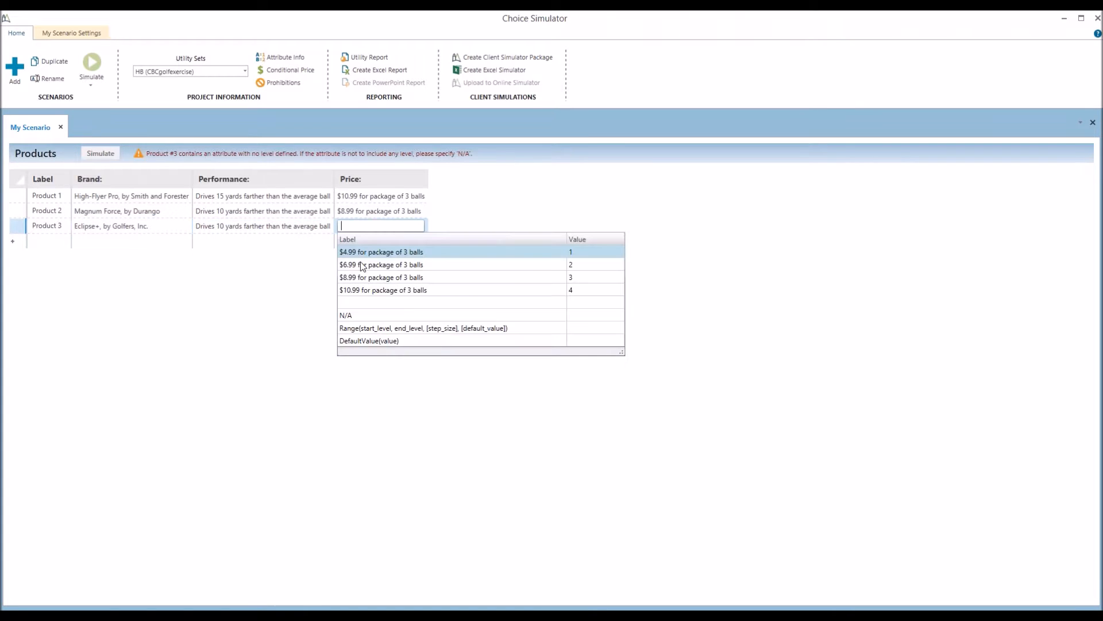
pyautogui.click(362, 274)
pyautogui.press('Tab')
# Add Product 4: Long Shot, drives 15 yards farther, $4.99, and run the simulation
pyautogui.write('Product 4')
pyautogui.click(92, 246)
pyautogui.click(112, 306)
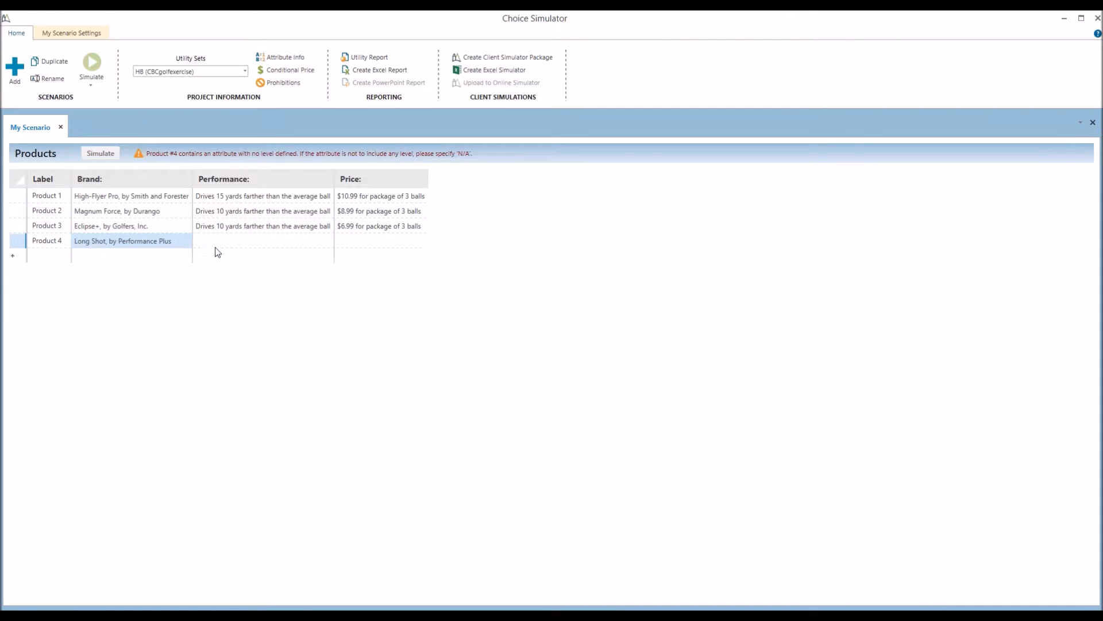
pyautogui.click(230, 241)
pyautogui.click(232, 242)
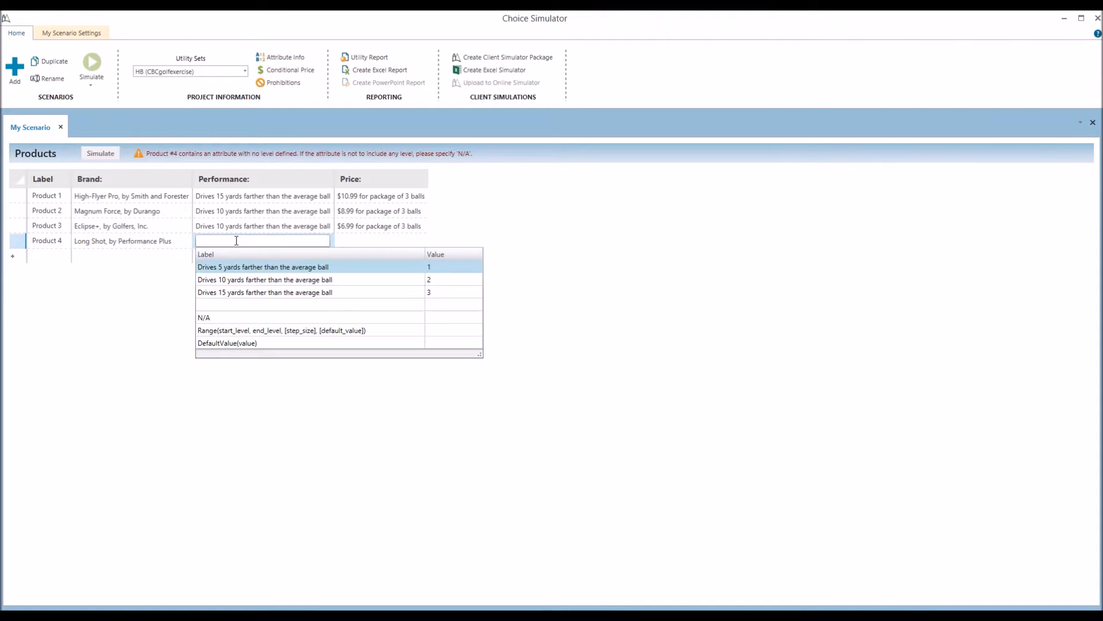
pyautogui.click(239, 292)
pyautogui.click(362, 241)
pyautogui.click(360, 242)
pyautogui.click(355, 305)
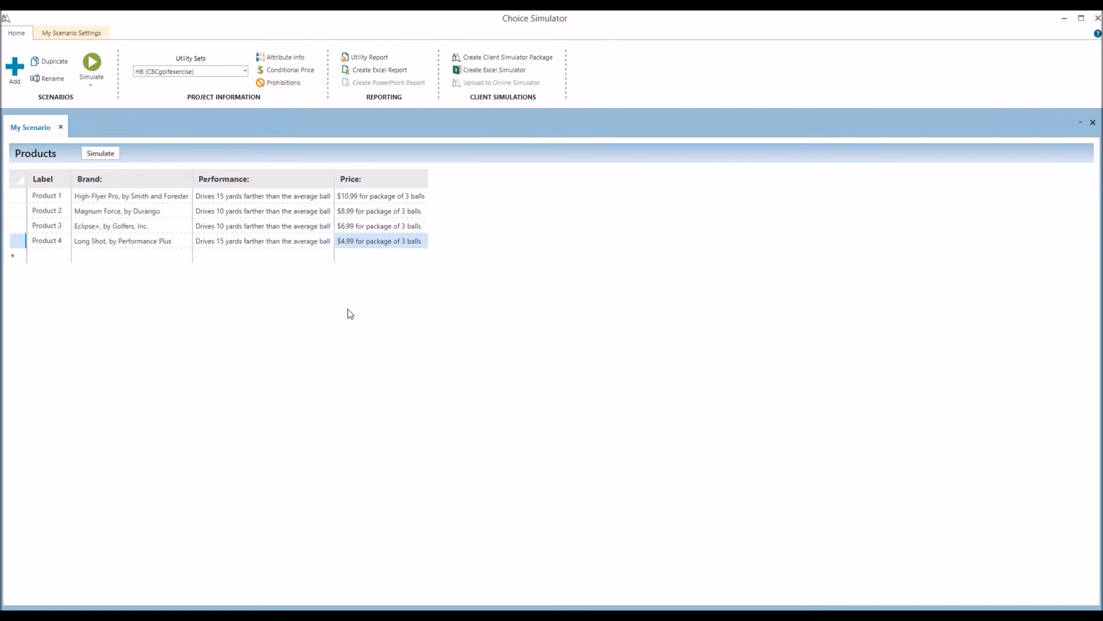
pyautogui.click(100, 153)
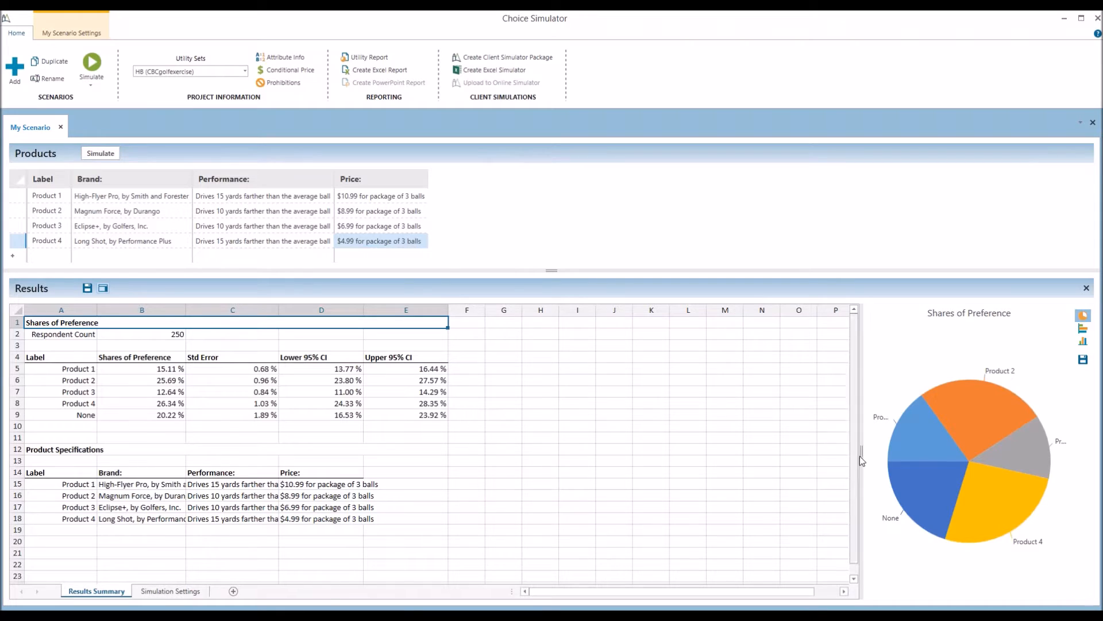
# Widen the chart area and display the shares of preference as horizontal bars
pyautogui.moveTo(862, 454); pyautogui.dragTo(750, 456)
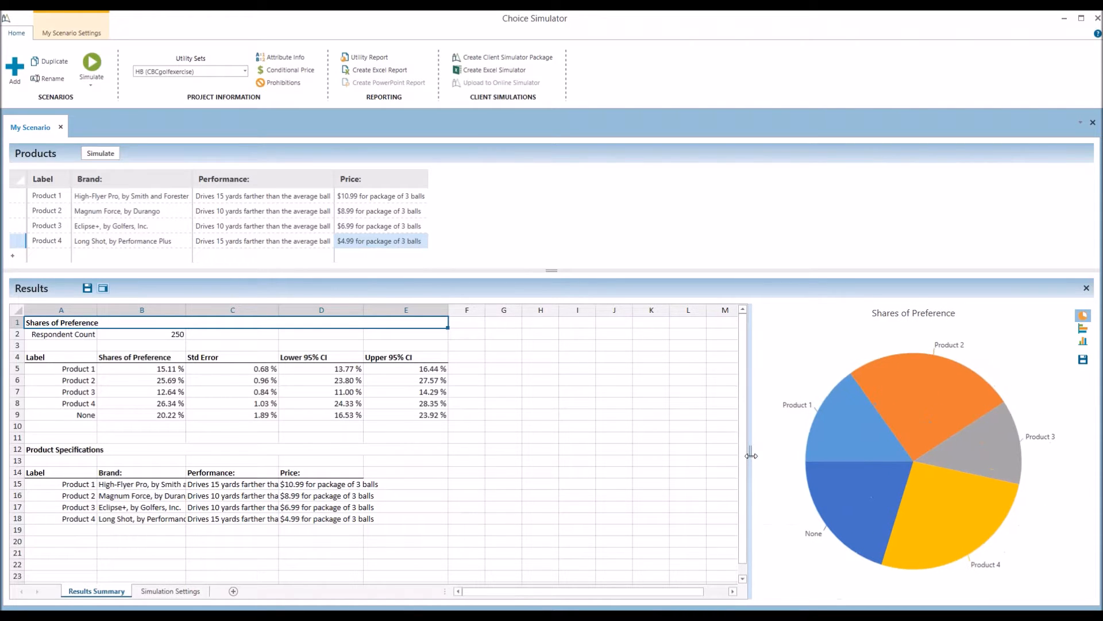
pyautogui.click(1083, 328)
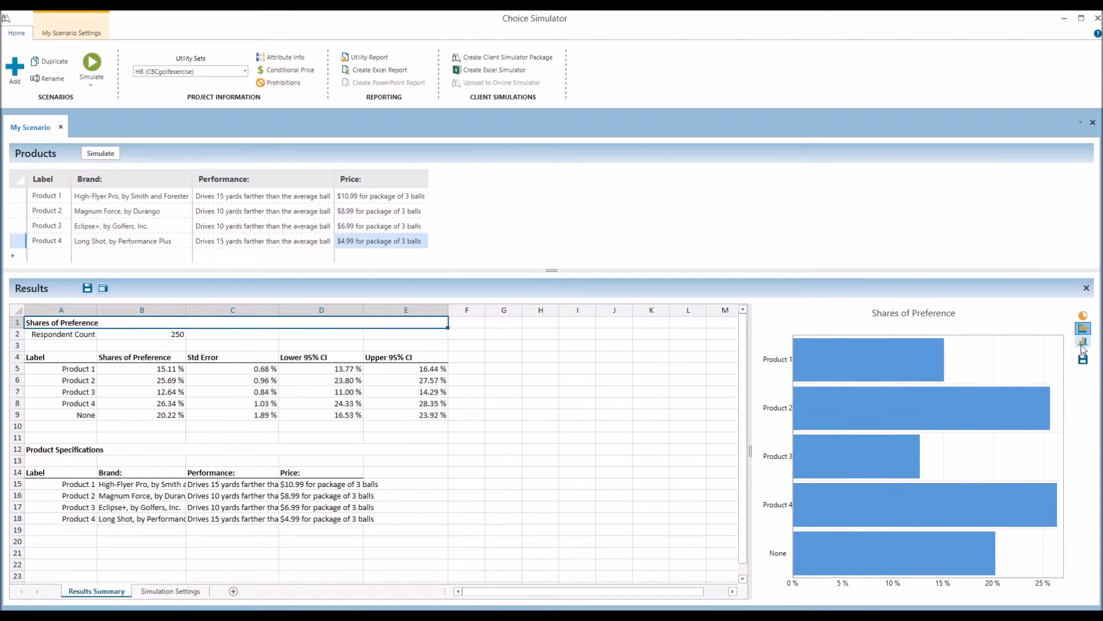
# Switch the My Scenario shares-of-preference chart to vertical columns
pyautogui.click(1082, 342)
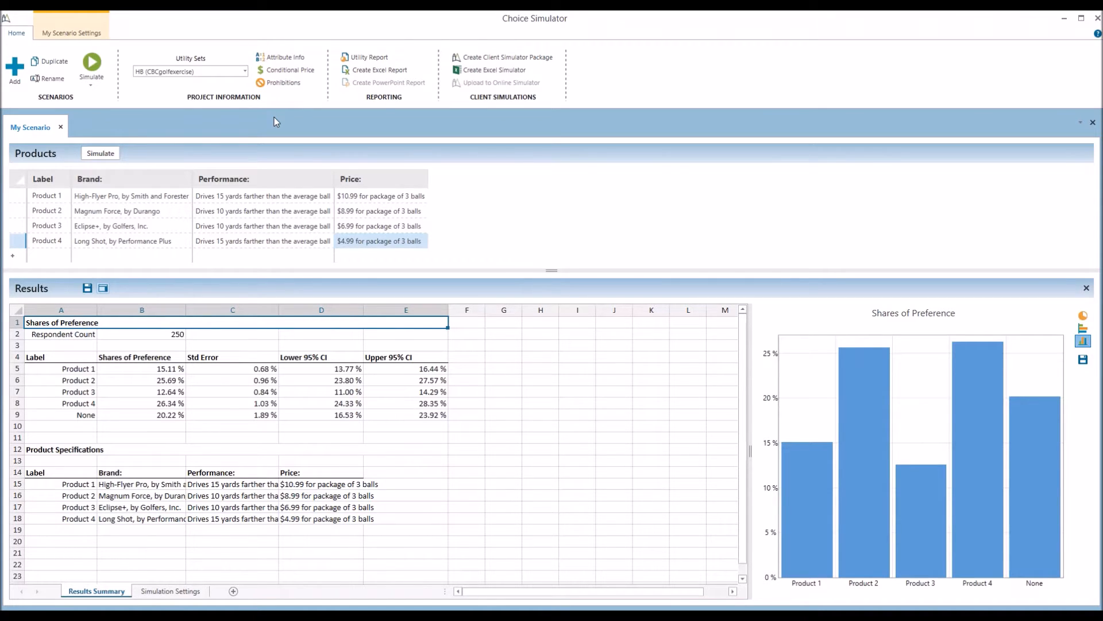
# Prohibit High-Flyer Pro at $4.99 and block simulations containing prohibited combinations
pyautogui.click(273, 87)
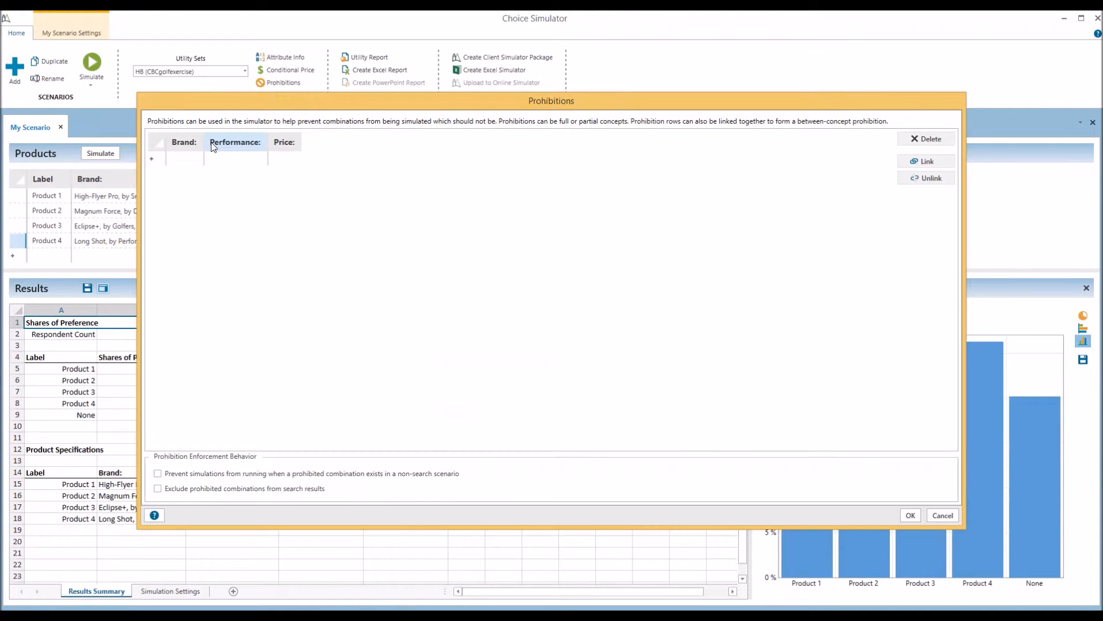
pyautogui.click(191, 161)
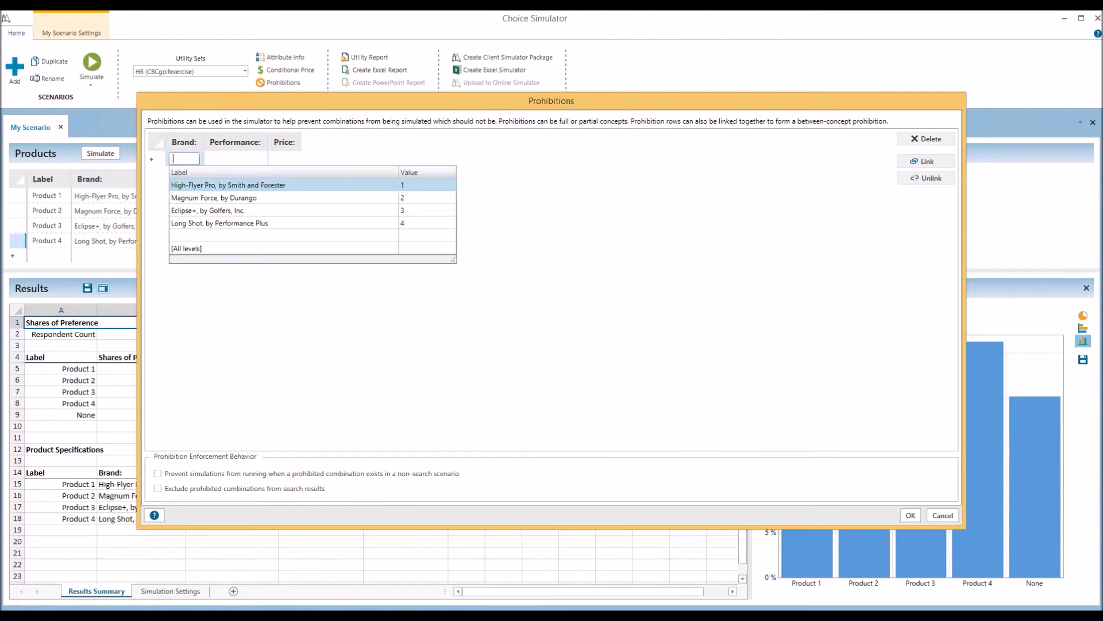
pyautogui.click(195, 184)
pyautogui.click(368, 161)
pyautogui.click(367, 159)
pyautogui.click(374, 184)
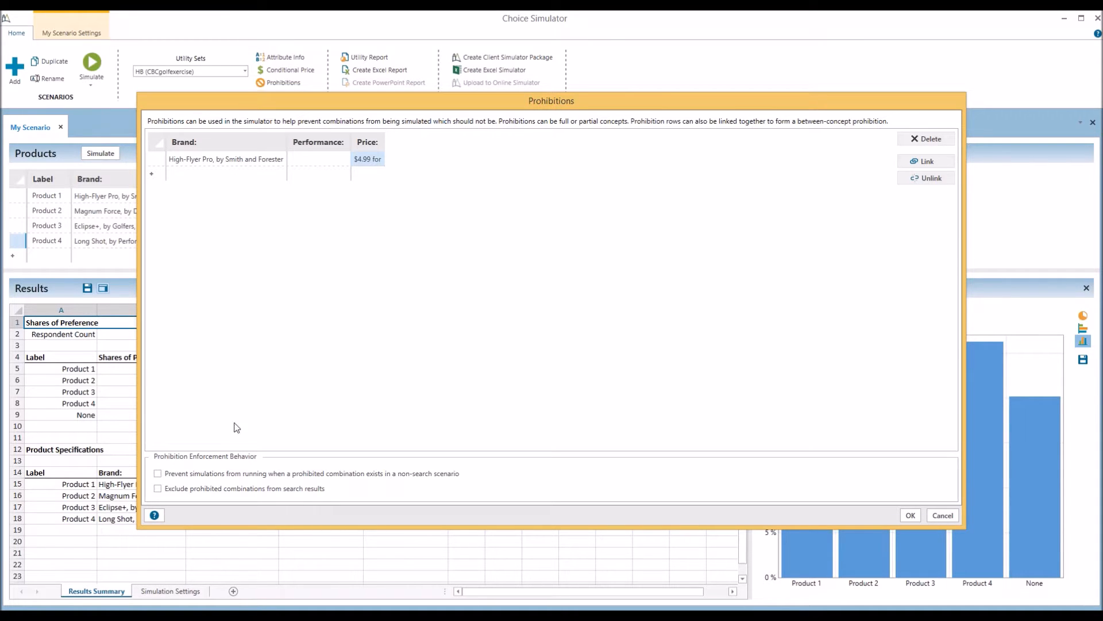
pyautogui.click(187, 475)
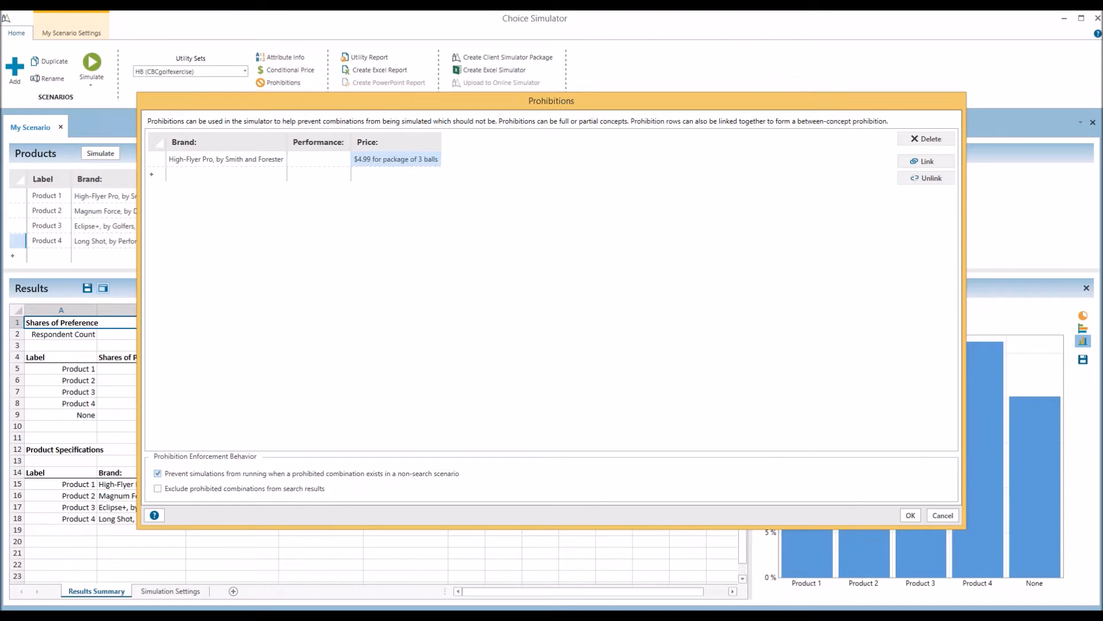
# Add a second prohibition row for Long Shot at $10.99
pyautogui.click(241, 174)
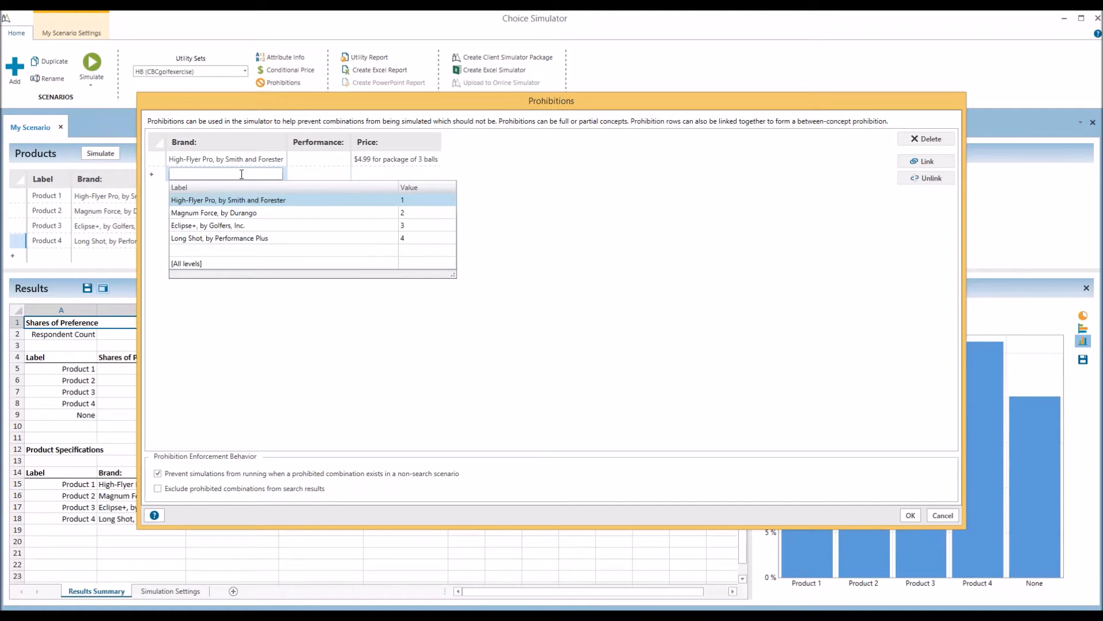
pyautogui.click(197, 236)
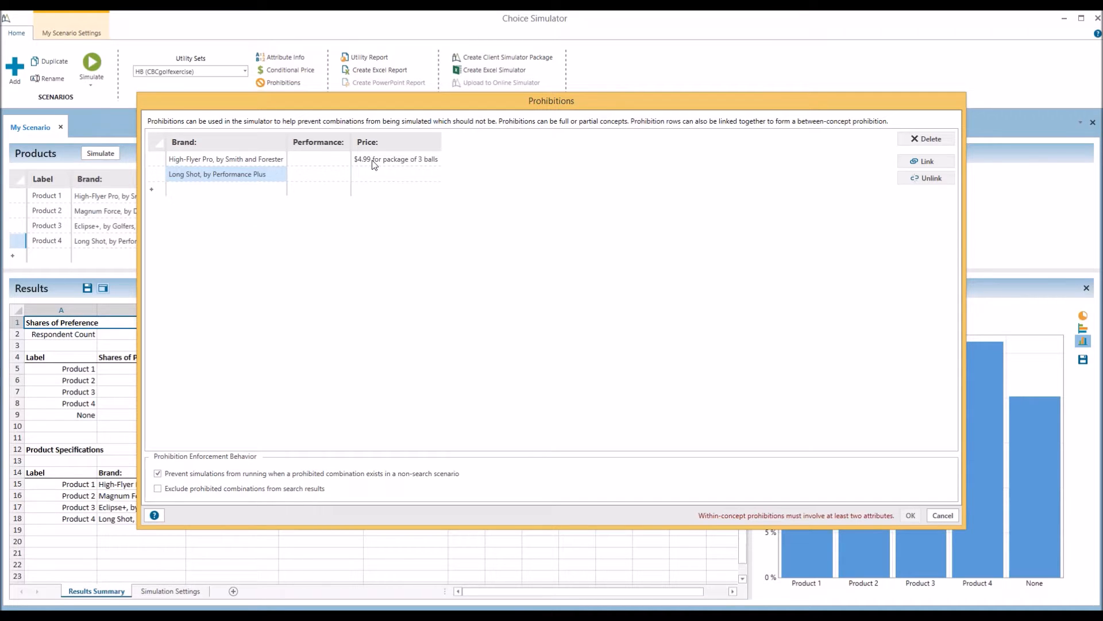
pyautogui.click(371, 175)
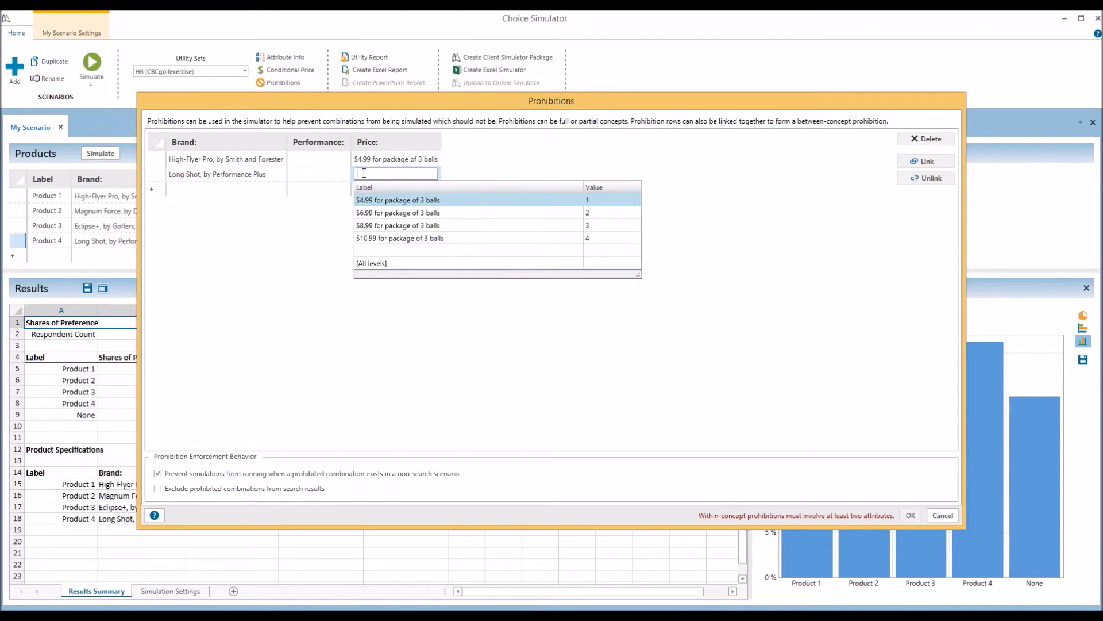
pyautogui.click(367, 237)
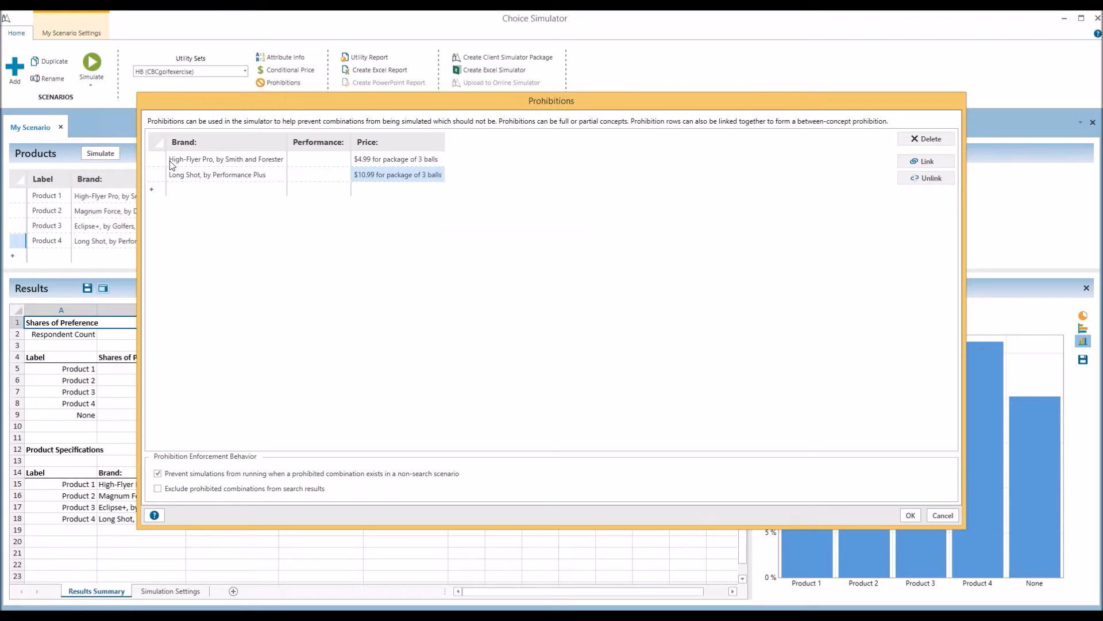
# Link the two prohibition rows, then delete both and accept the prohibition settings
pyautogui.moveTo(167, 159); pyautogui.dragTo(221, 170)
pyautogui.click(924, 160)
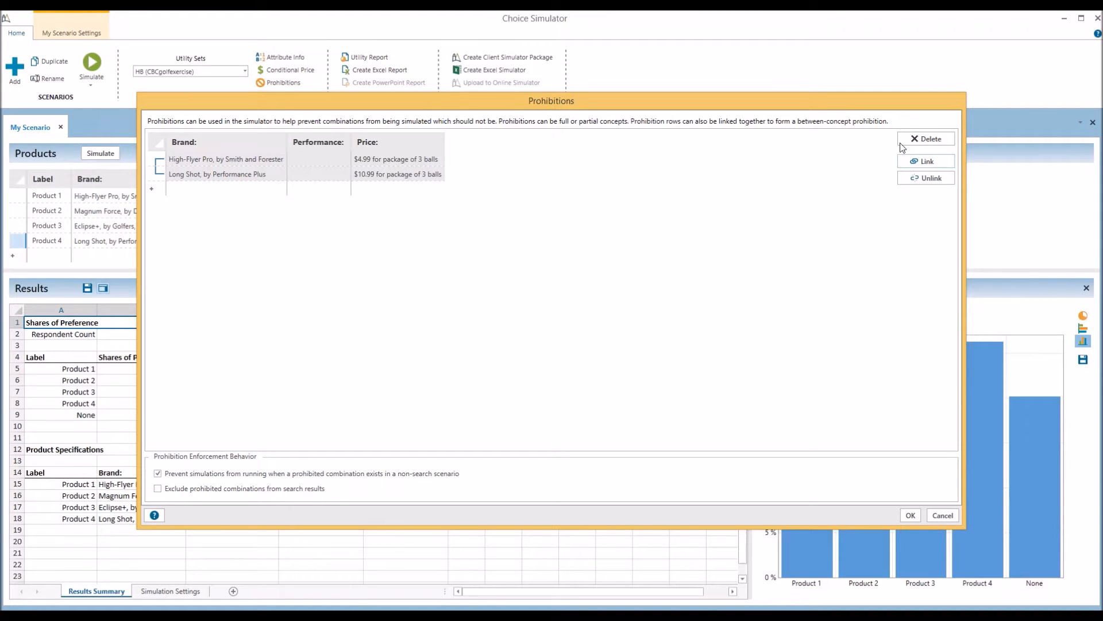
pyautogui.click(932, 138)
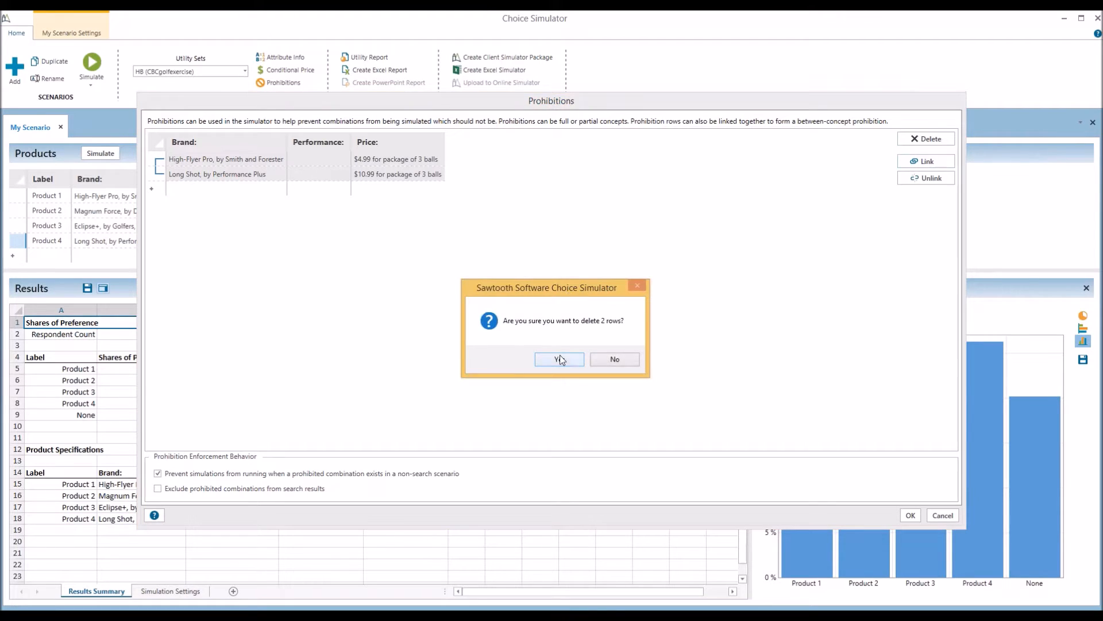
pyautogui.click(559, 358)
pyautogui.click(911, 515)
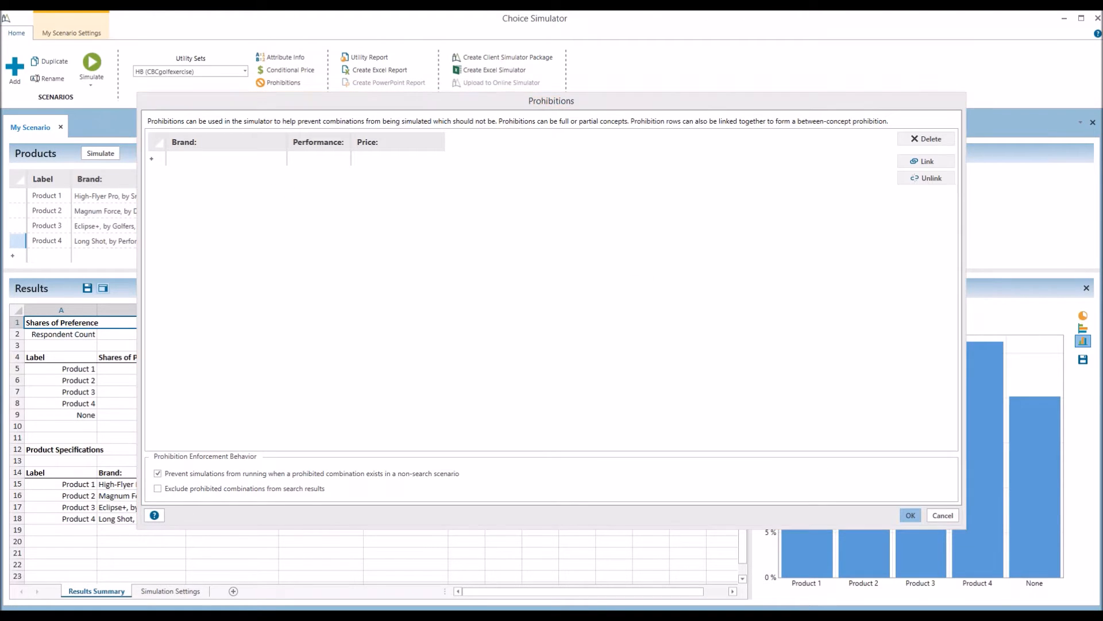
pyautogui.click(281, 60)
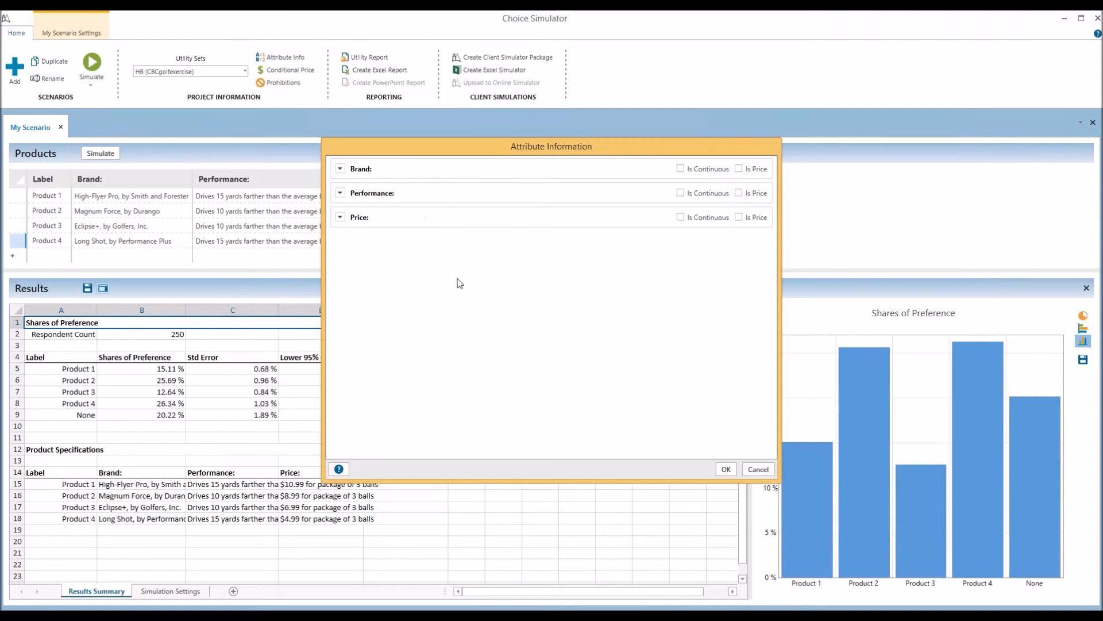
pyautogui.click(341, 217)
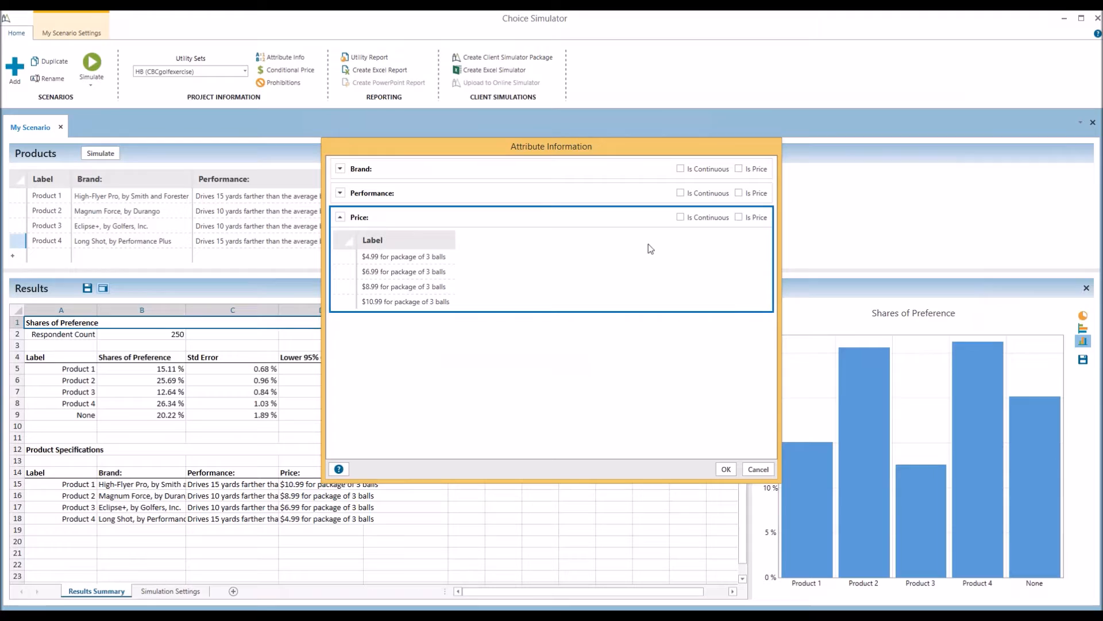
pyautogui.click(681, 217)
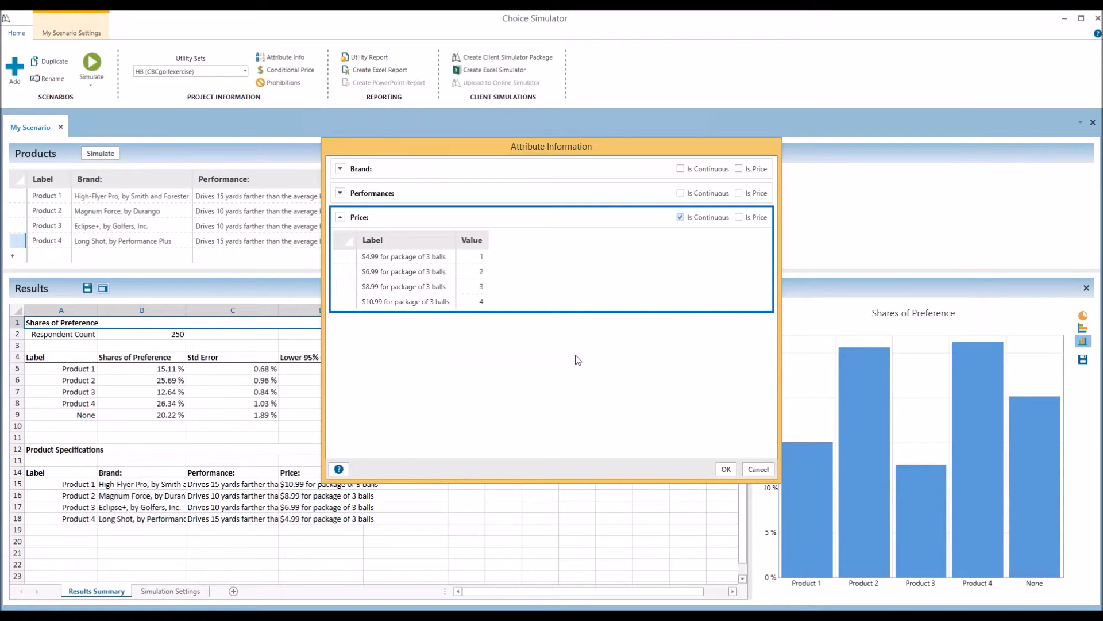
pyautogui.click(757, 470)
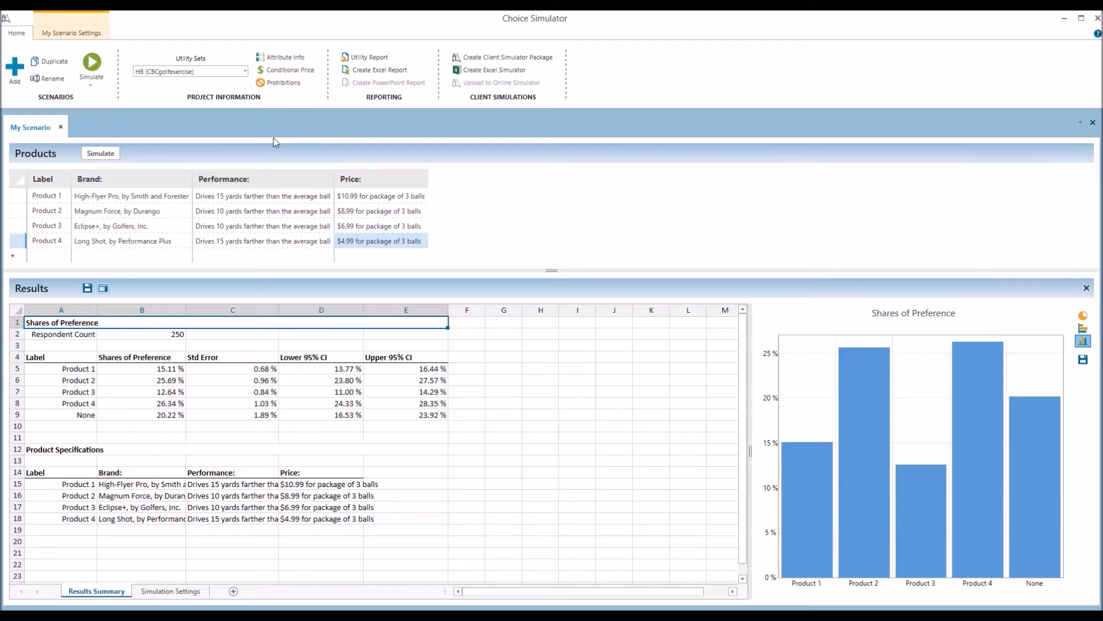
# Show the My Scenario Settings ribbon with simulation, segmentation and external-effects options
pyautogui.click(72, 35)
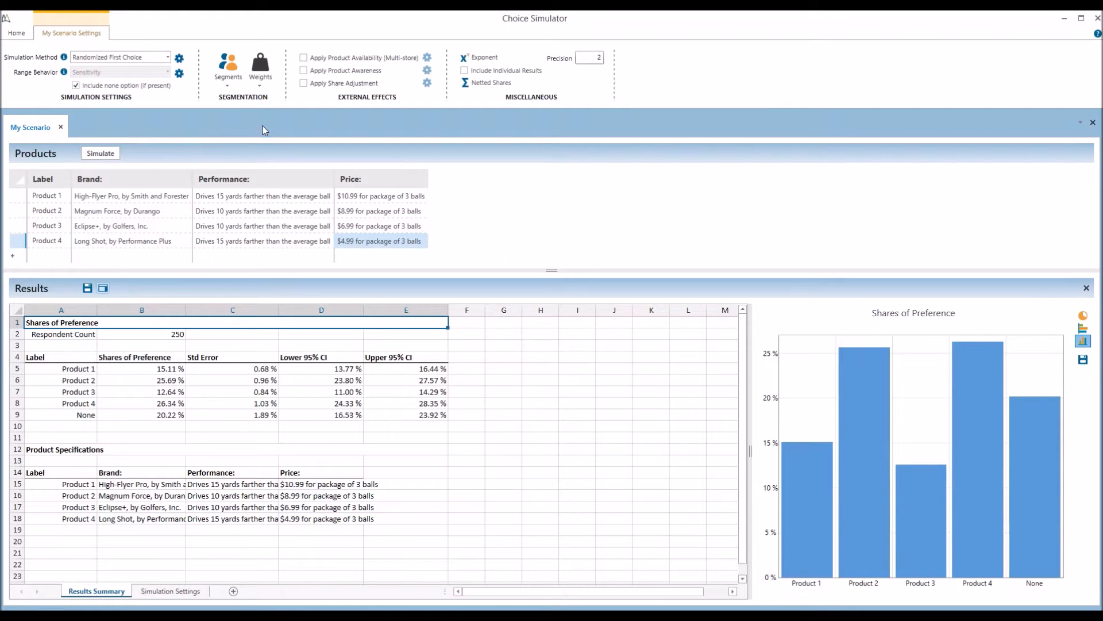
pyautogui.click(228, 69)
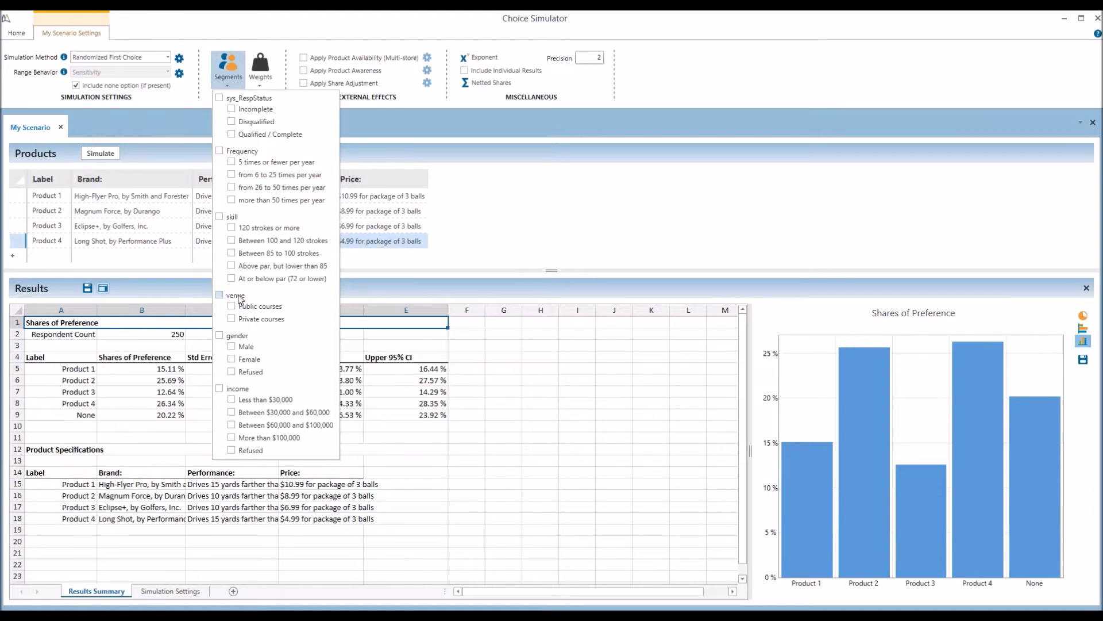
pyautogui.click(230, 337)
pyautogui.click(134, 123)
pyautogui.click(100, 153)
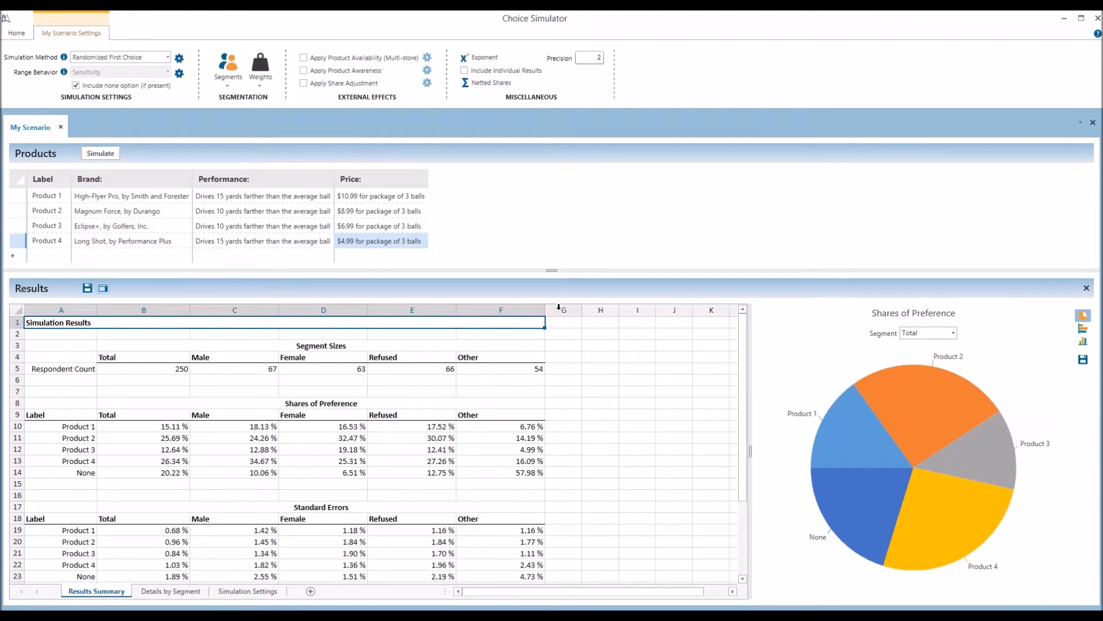
pyautogui.click(149, 310)
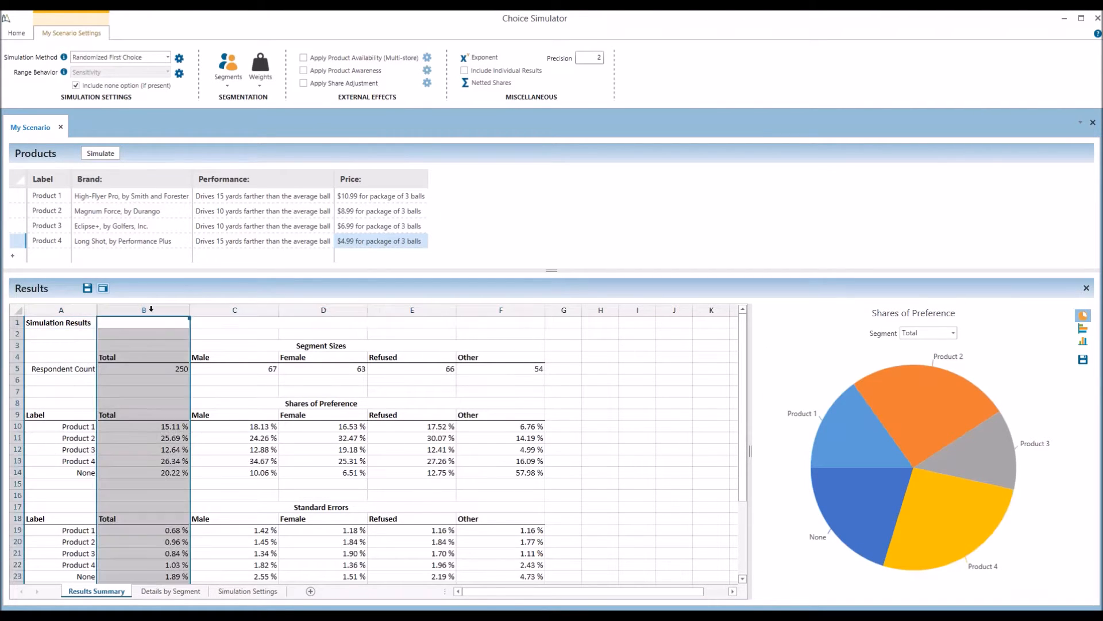
pyautogui.click(246, 370)
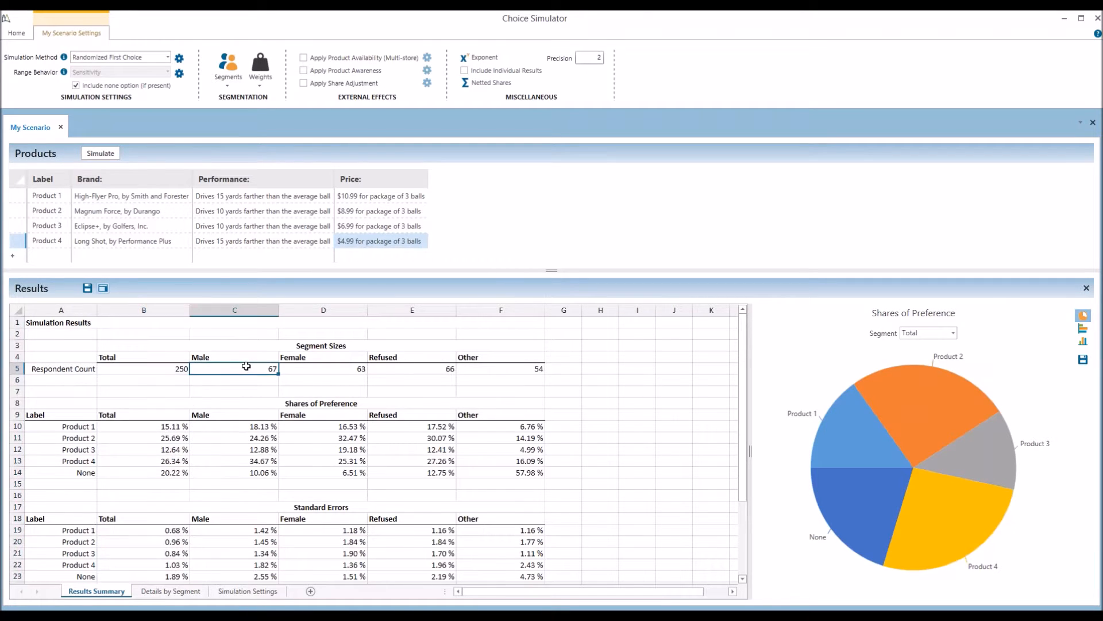
pyautogui.click(294, 360)
pyautogui.click(397, 359)
pyautogui.click(472, 360)
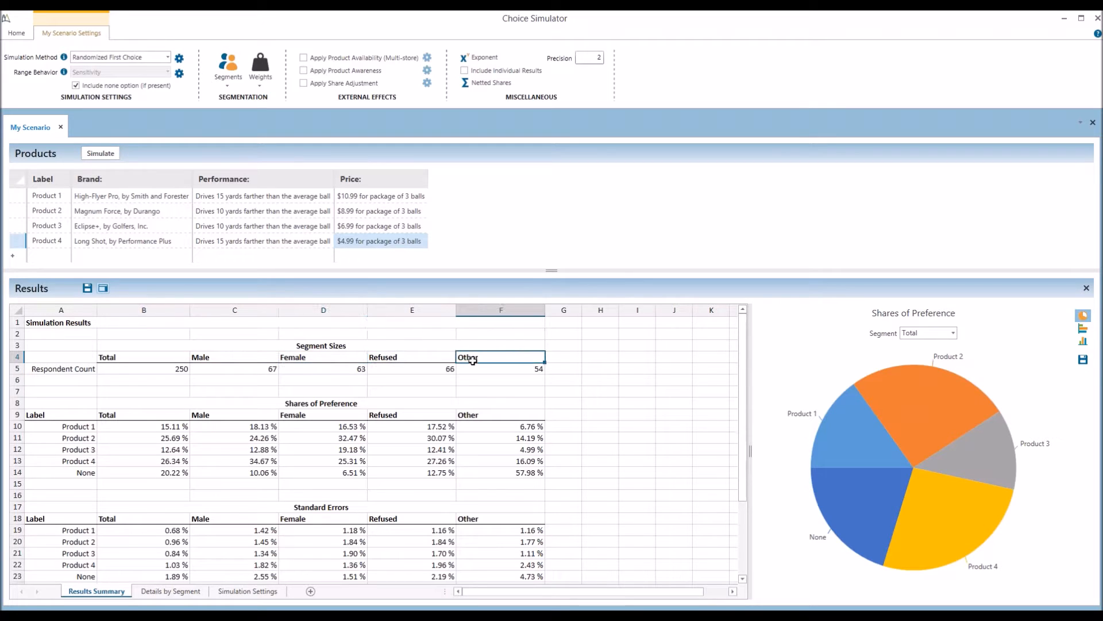
pyautogui.click(228, 77)
pyautogui.click(240, 372)
pyautogui.click(244, 359)
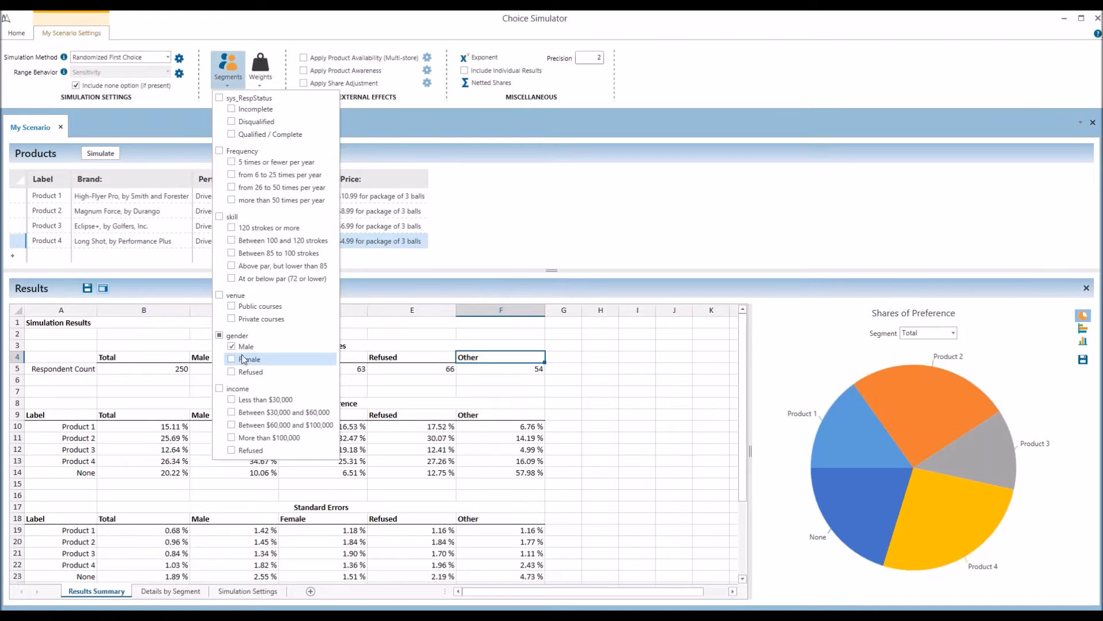
pyautogui.click(492, 216)
pyautogui.click(101, 153)
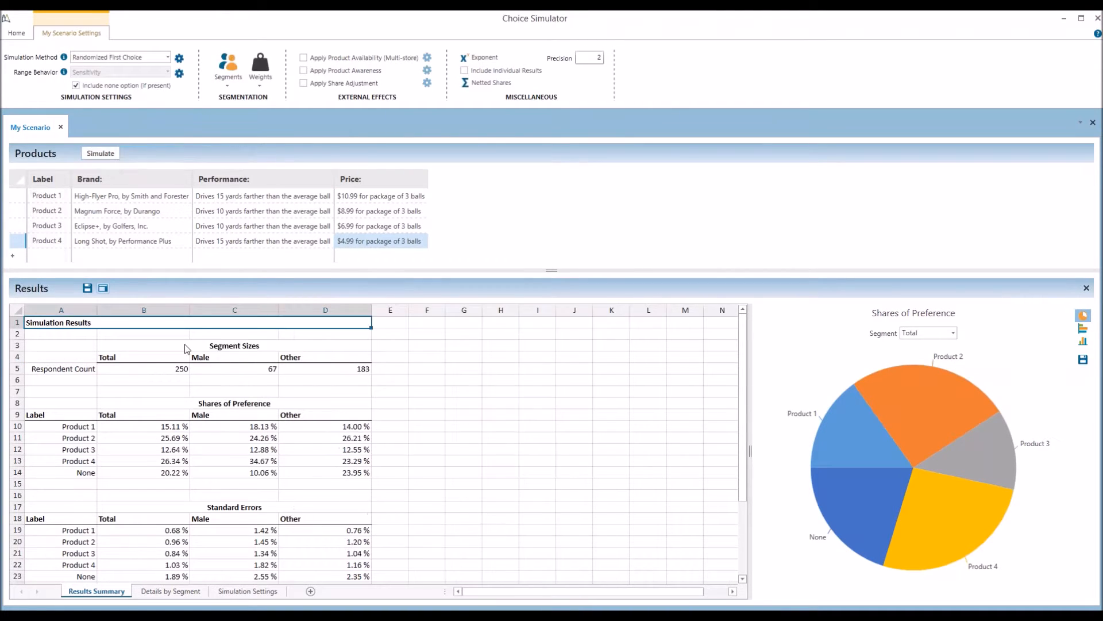
pyautogui.click(232, 309)
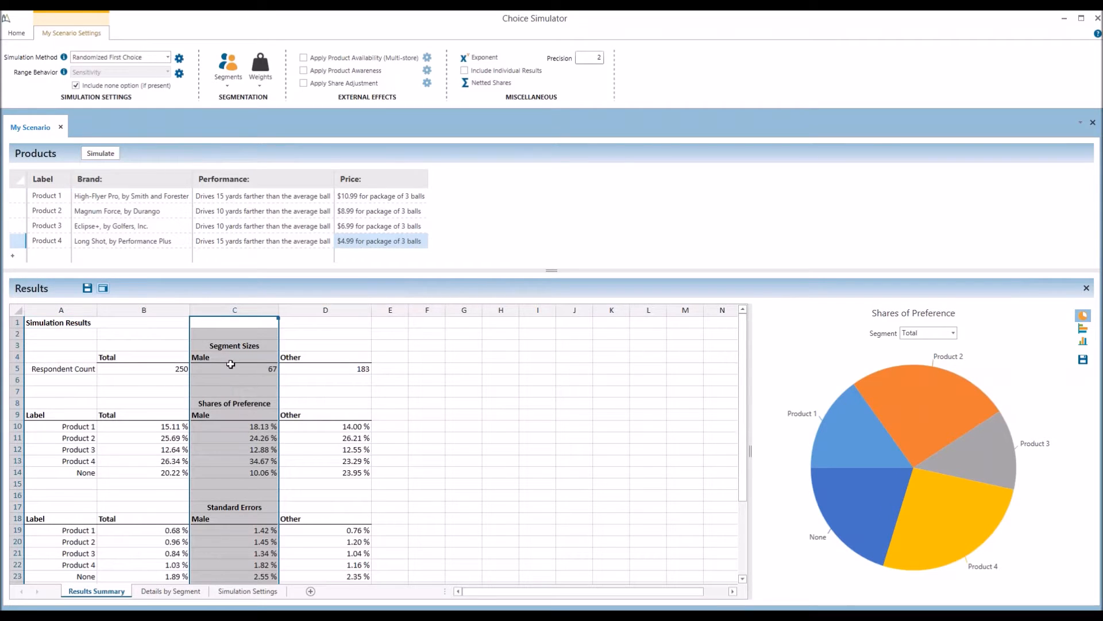
pyautogui.click(327, 368)
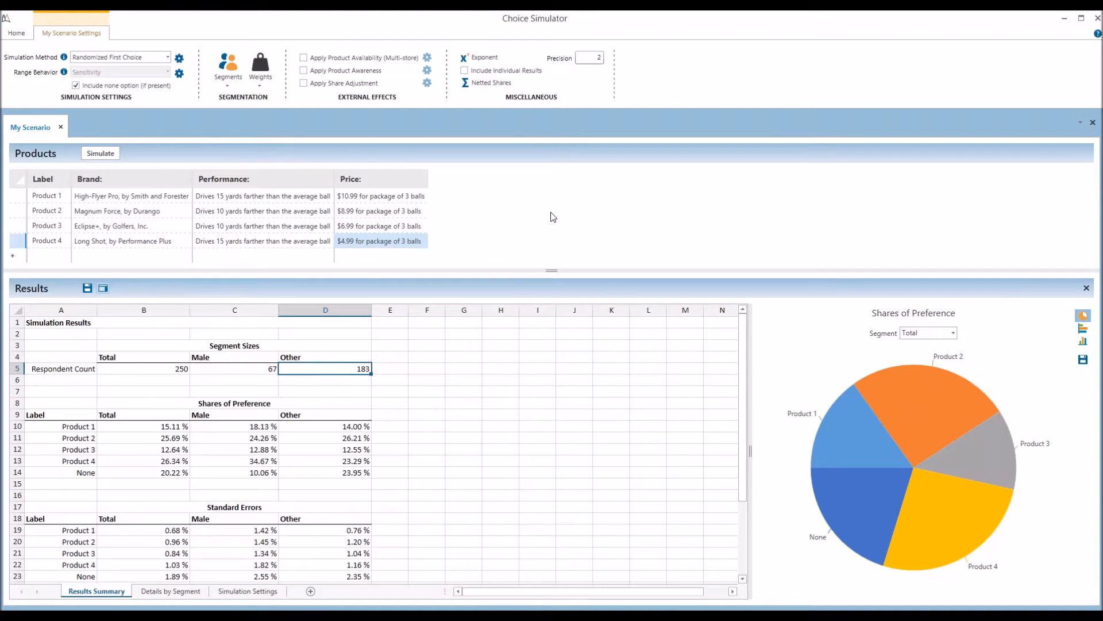
pyautogui.click(261, 86)
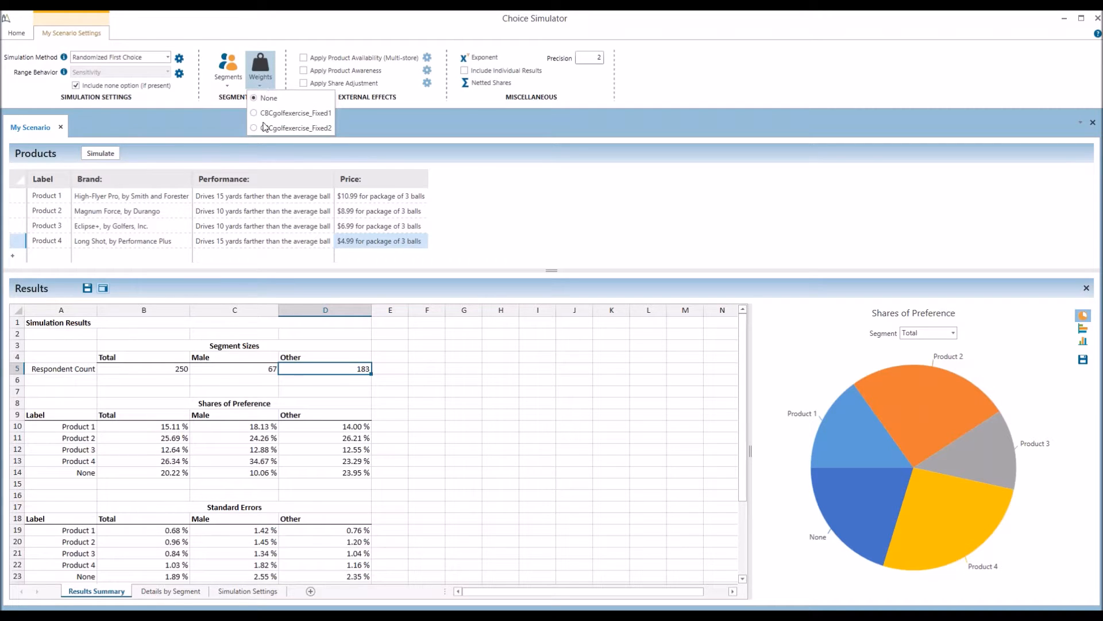
pyautogui.click(378, 120)
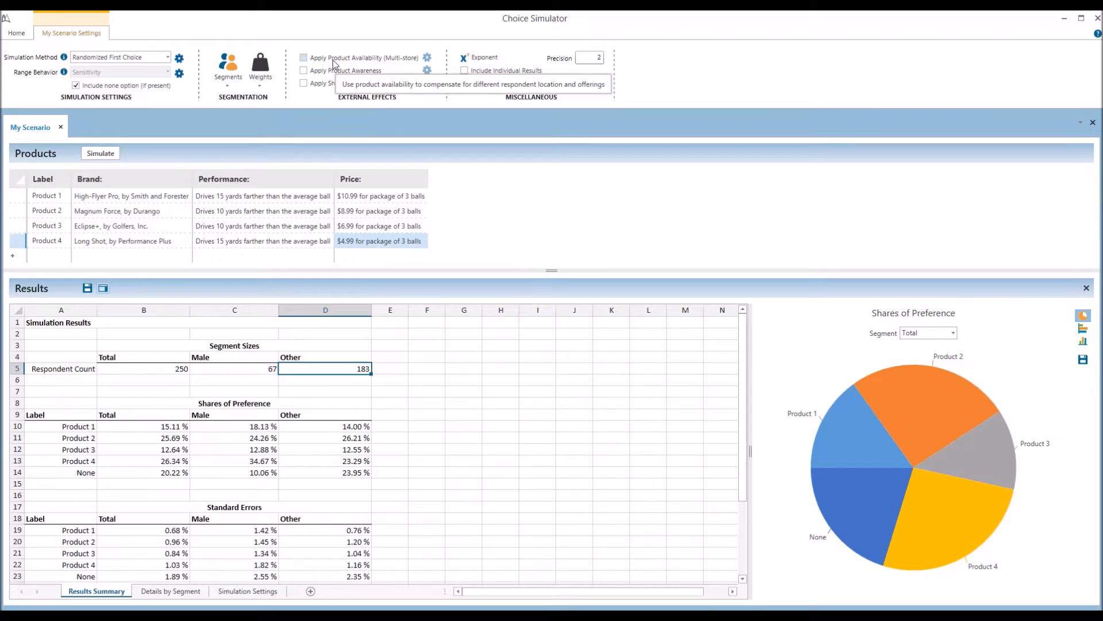
# Enable Apply Product Availability (Multi-store) and open its settings, reviewing the 500 shopping trips
pyautogui.click(350, 60)
pyautogui.click(427, 58)
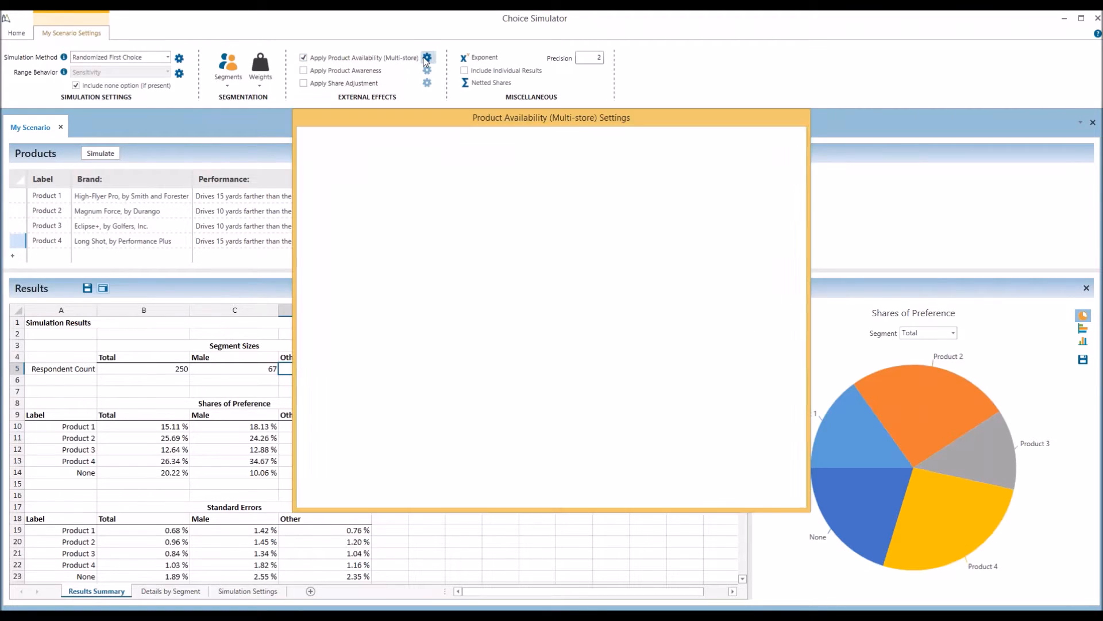
pyautogui.moveTo(454, 121); pyautogui.dragTo(444, 127)
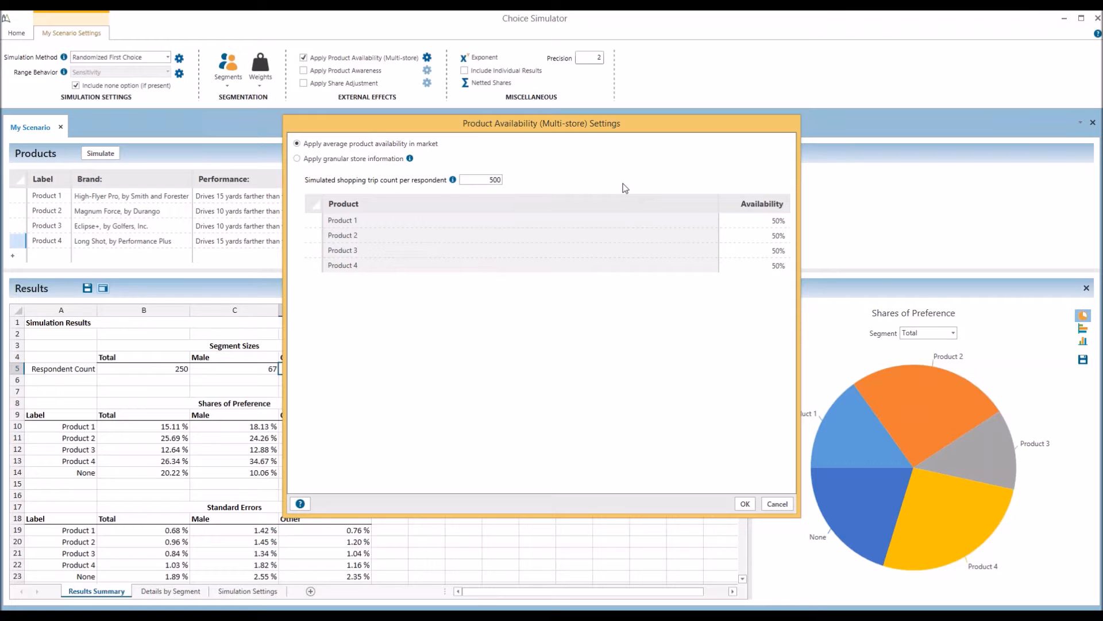
pyautogui.moveTo(485, 181); pyautogui.dragTo(500, 181)
pyautogui.click(483, 179)
# Set Product 1's availability to 100 and Product 4's to 25, then use granular store information
pyautogui.moveTo(774, 222); pyautogui.dragTo(760, 266)
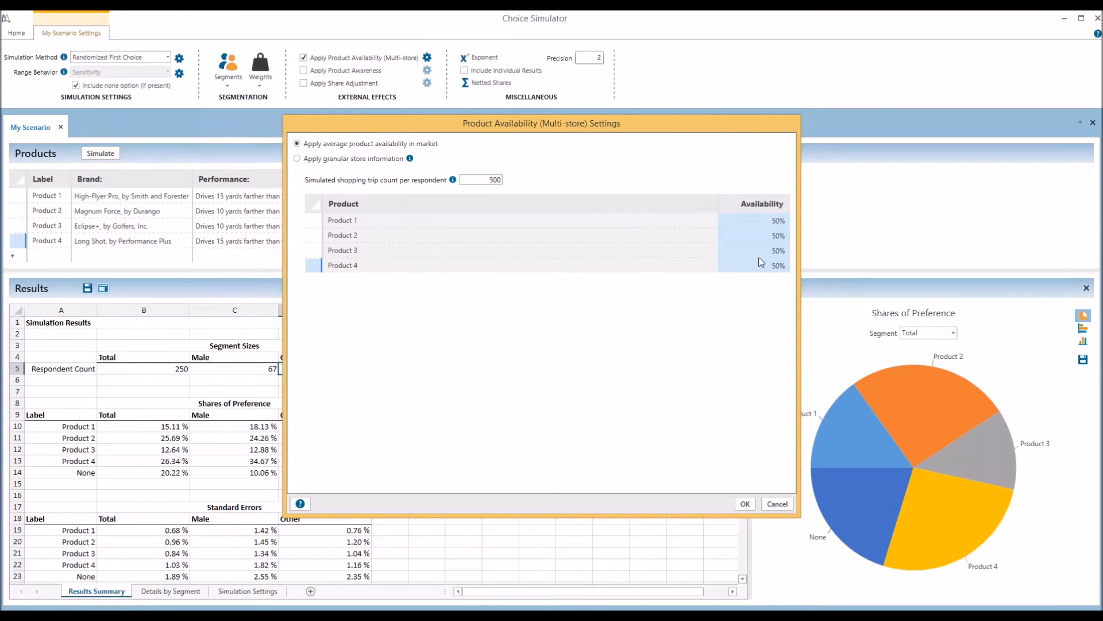
pyautogui.click(756, 224)
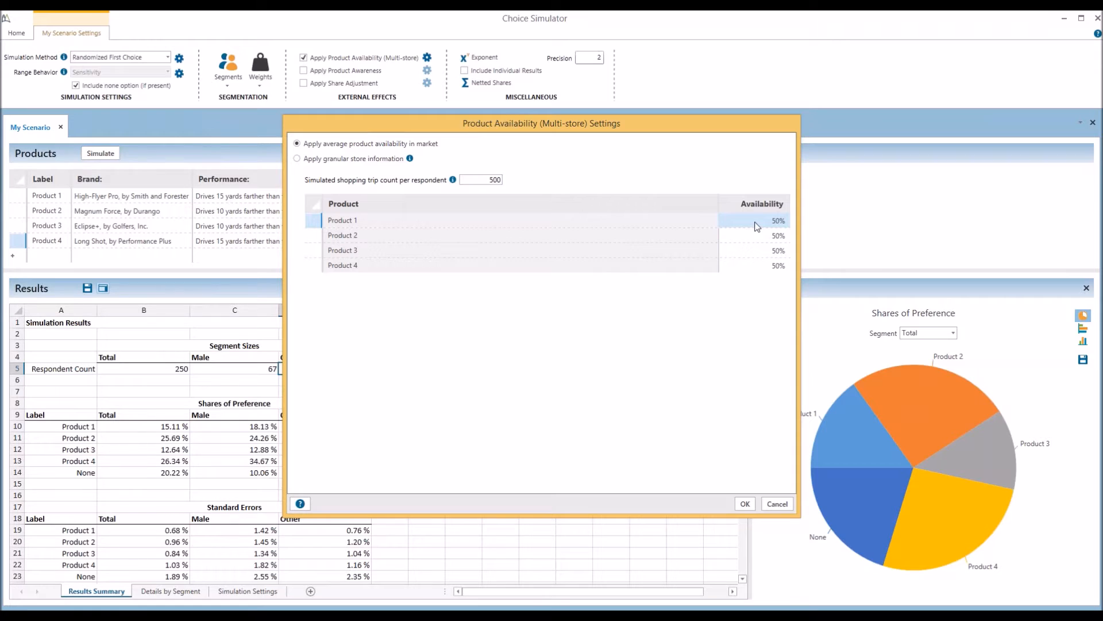
pyautogui.write('100')
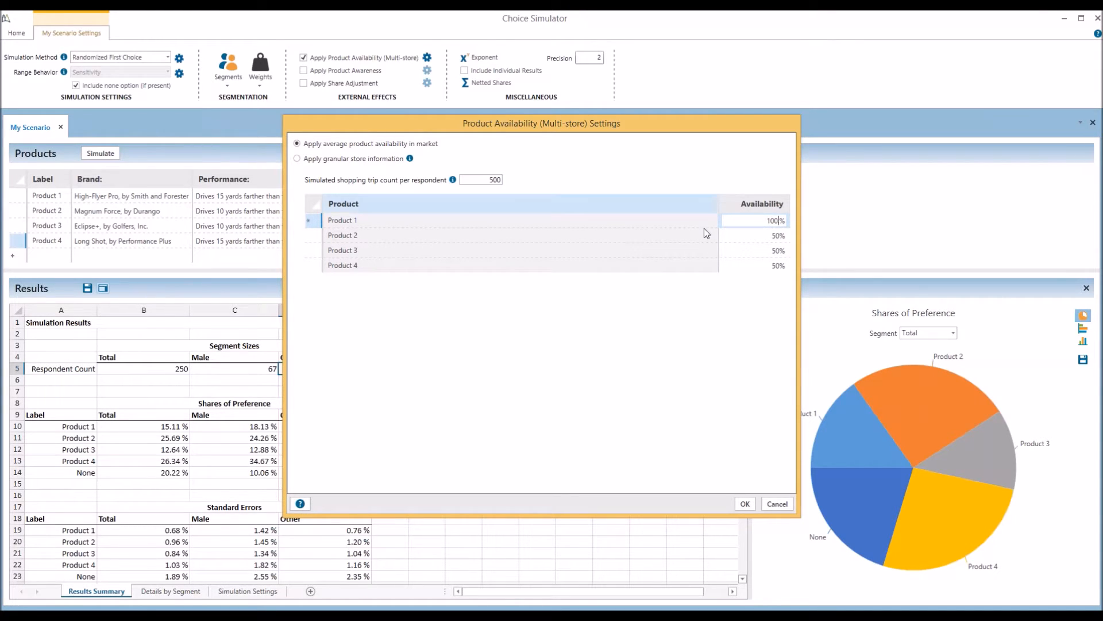
pyautogui.click(755, 267)
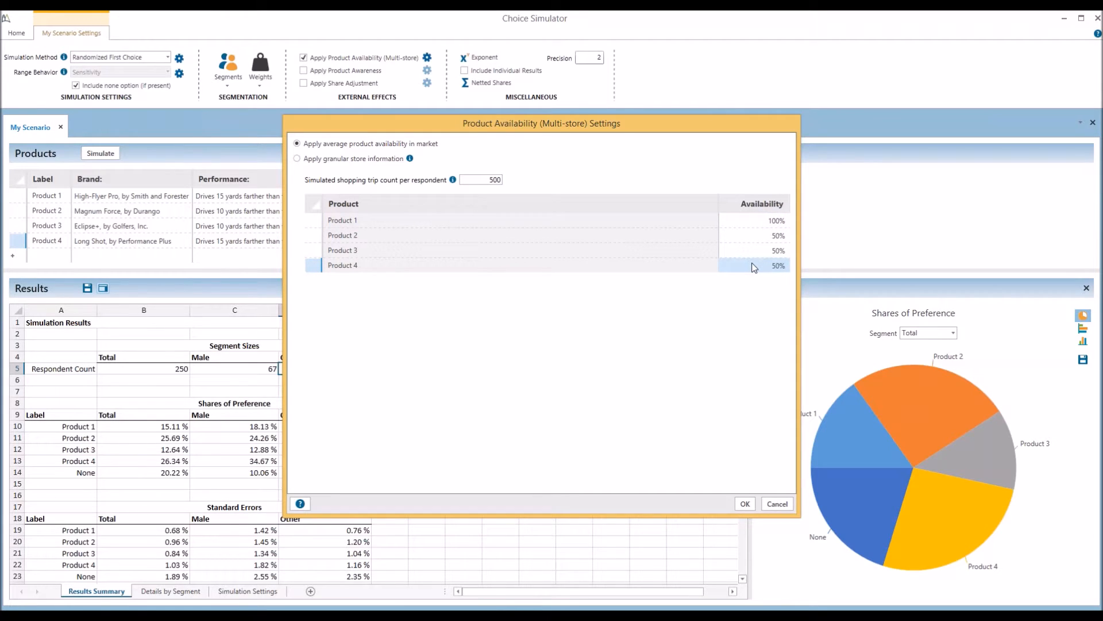
pyautogui.write('25')
pyautogui.write('.')
pyautogui.click(329, 163)
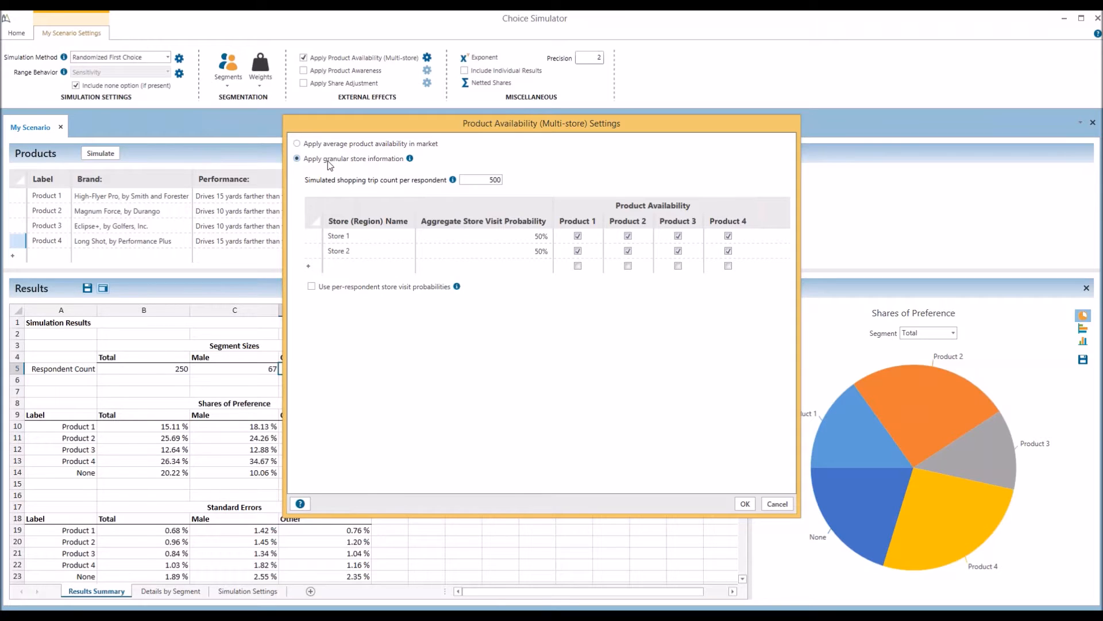
# Add Store 3 stocking Product 4, drop Store 1's Product 2 and Store 2's Product 3, enable per-respondent visit probabilities
pyautogui.click(351, 266)
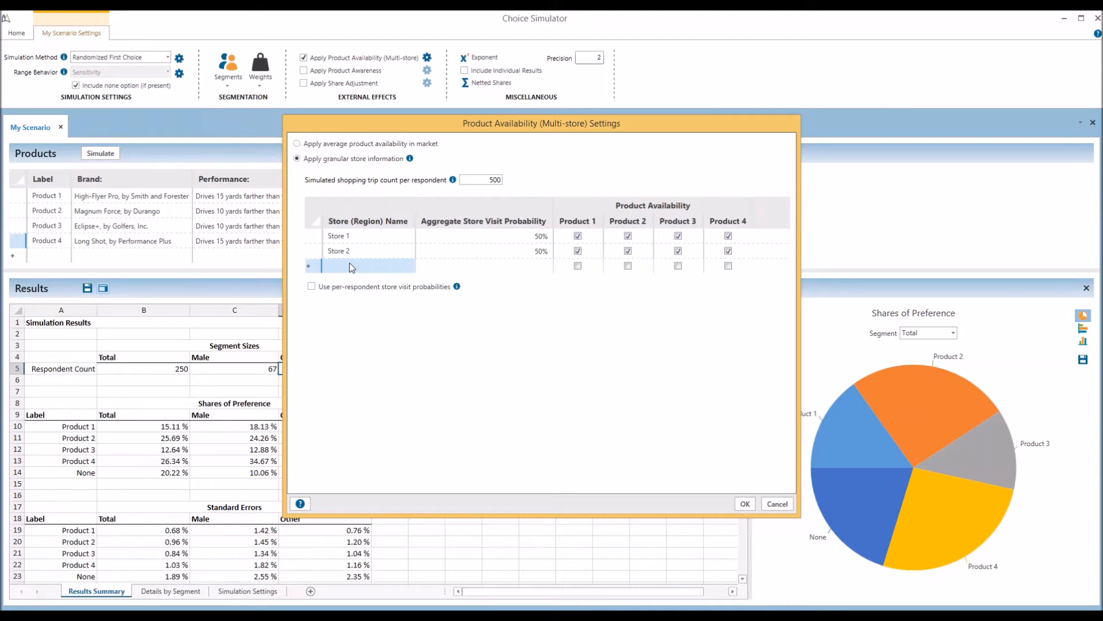
pyautogui.write('Store 3')
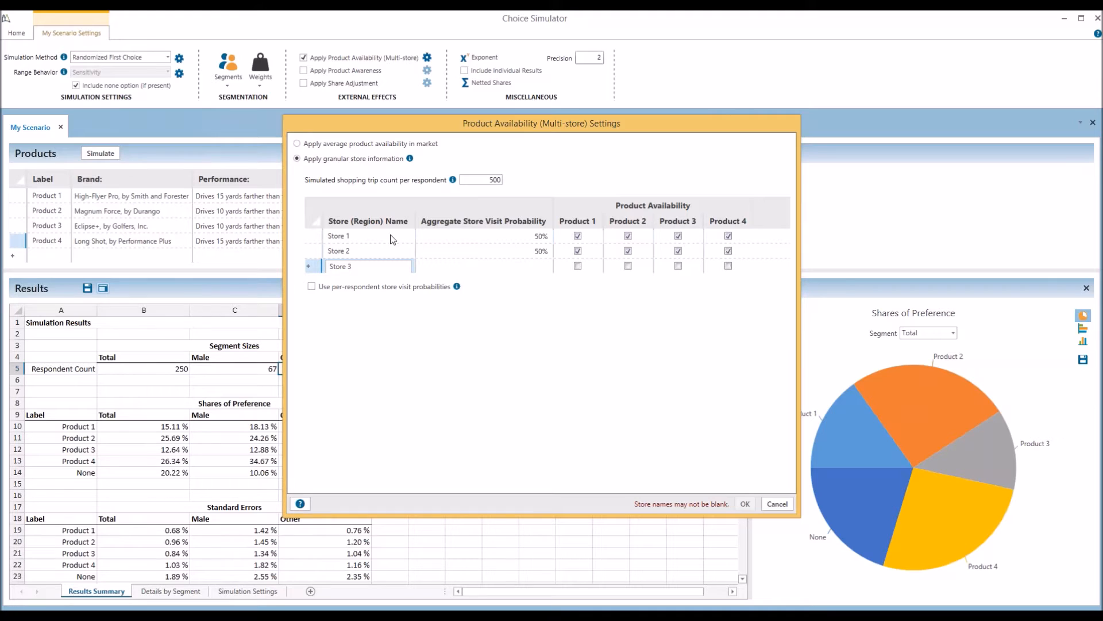
pyautogui.click(628, 236)
pyautogui.click(678, 251)
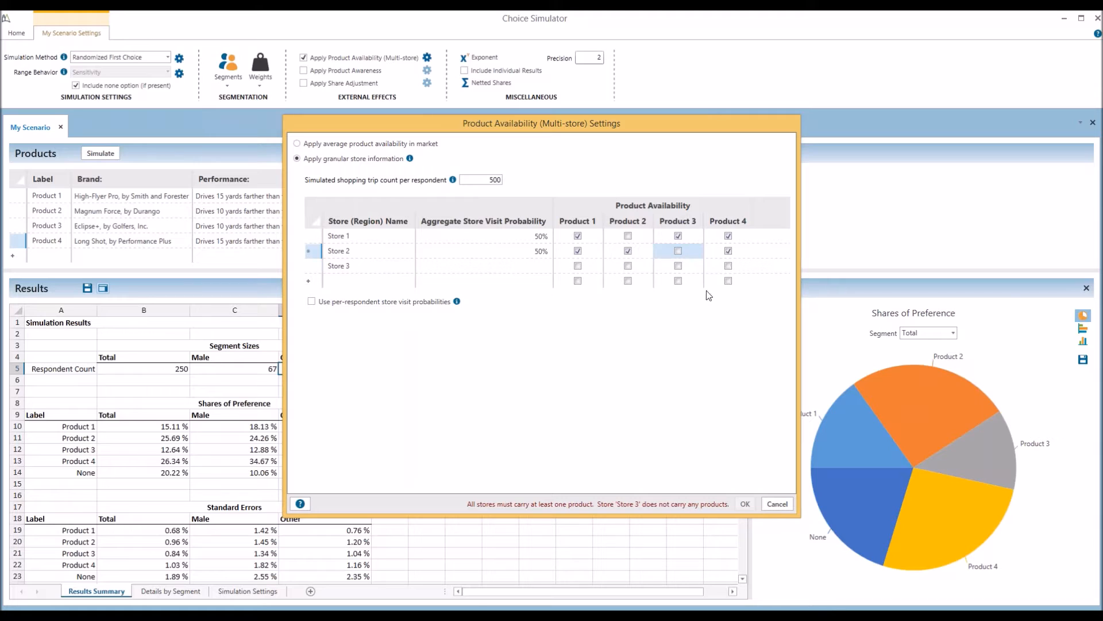
pyautogui.click(728, 266)
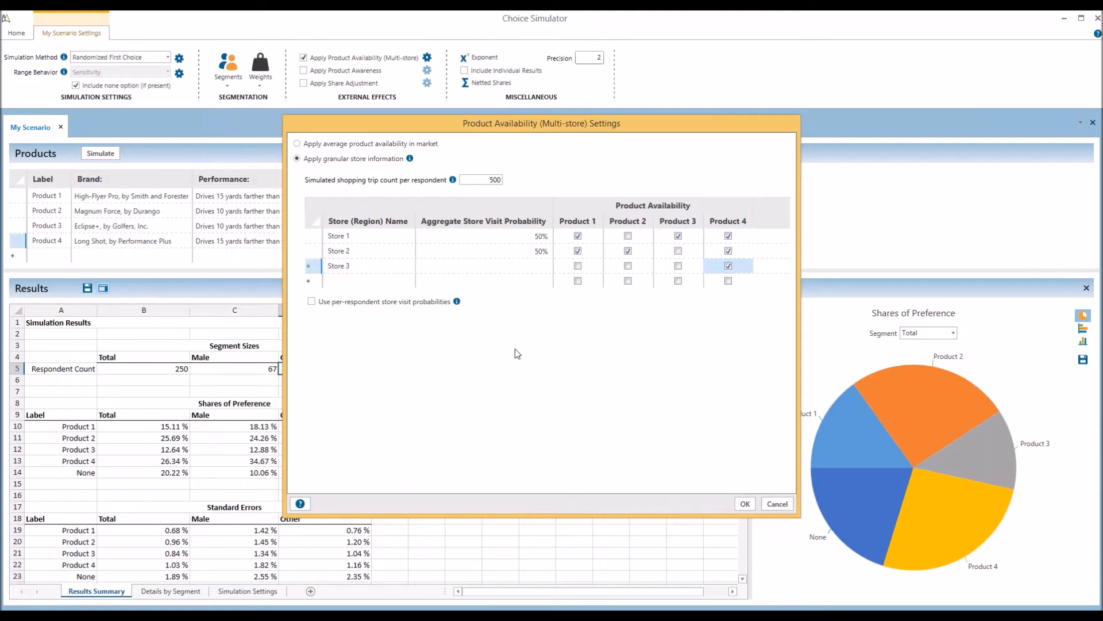
pyautogui.click(328, 303)
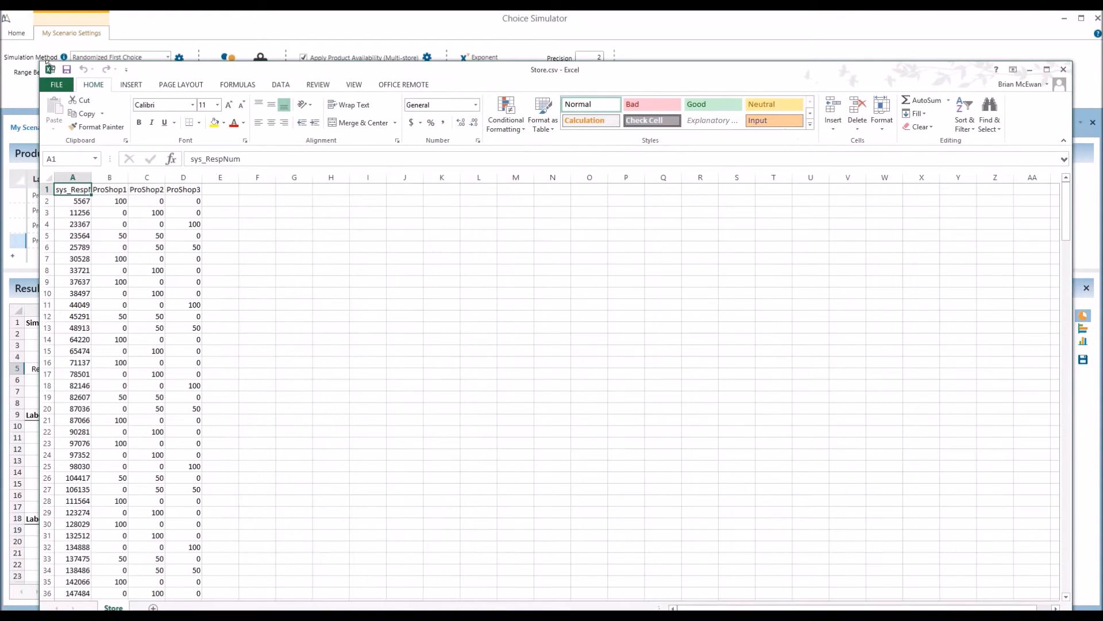
pyautogui.moveTo(41, 65); pyautogui.dragTo(239, 210)
pyautogui.moveTo(466, 221); pyautogui.dragTo(429, 112)
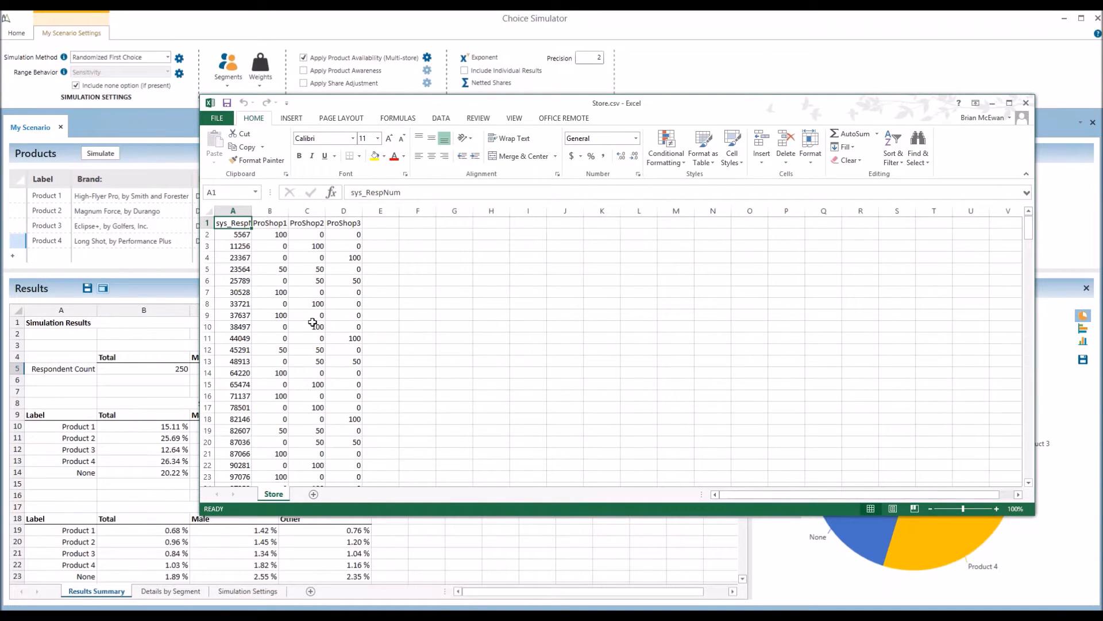
pyautogui.scroll(-4, 312, 322)
pyautogui.scroll(-1, 313, 323)
pyautogui.scroll(5, 312, 323)
pyautogui.click(244, 211)
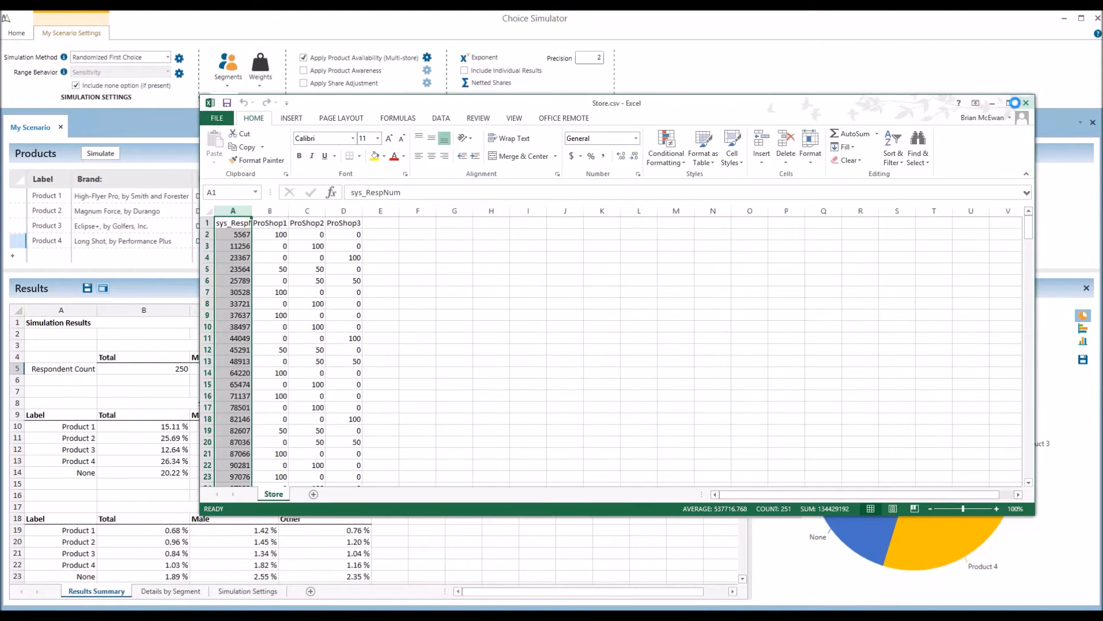
pyautogui.click(1027, 103)
# Import visit probabilities from Store.csv, overwriting current values, and confirm the availability settings
pyautogui.click(495, 307)
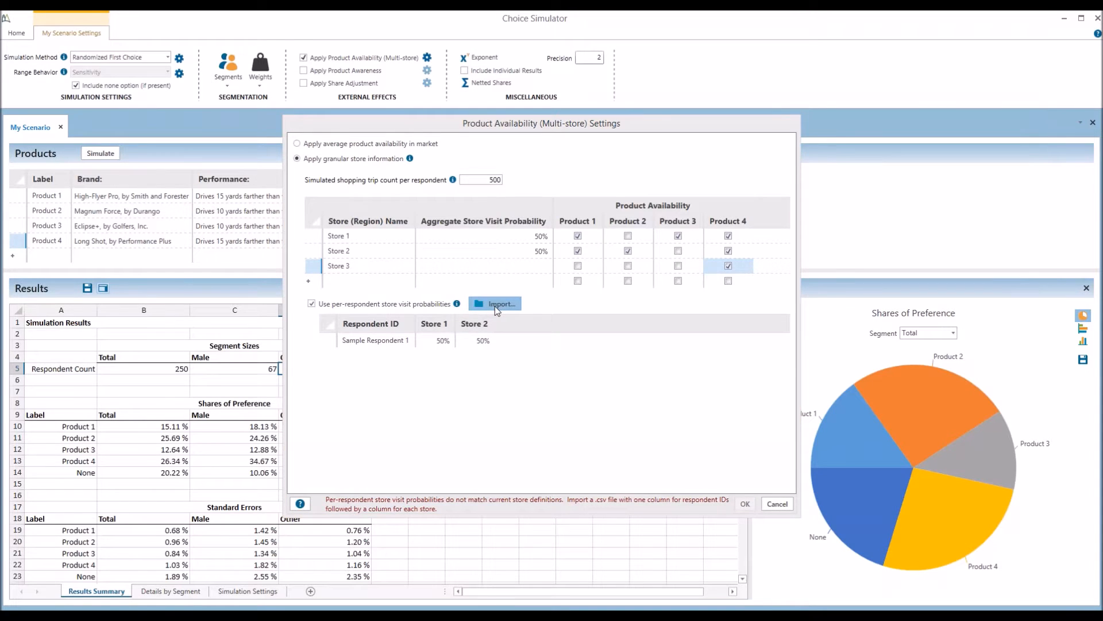
pyautogui.click(425, 238)
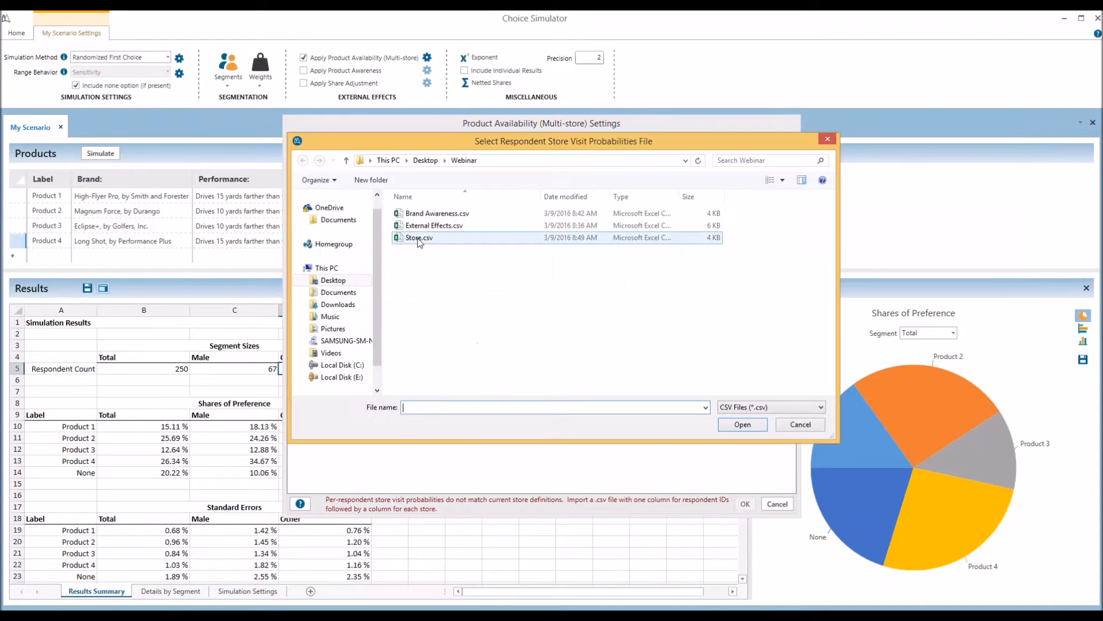
pyautogui.click(743, 424)
pyautogui.click(601, 363)
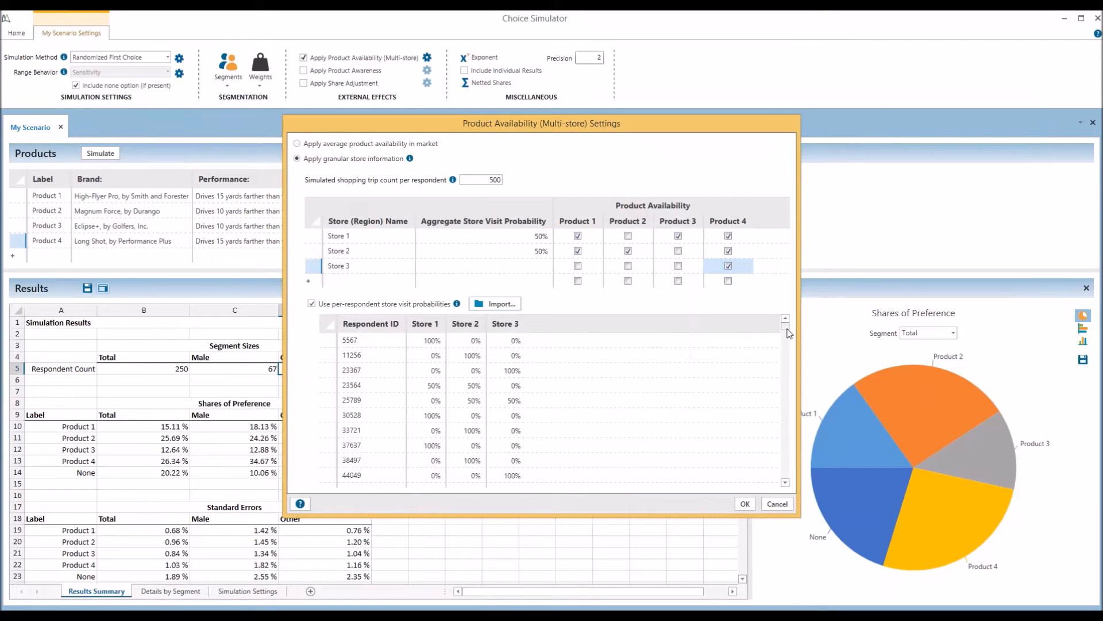
pyautogui.click(485, 177)
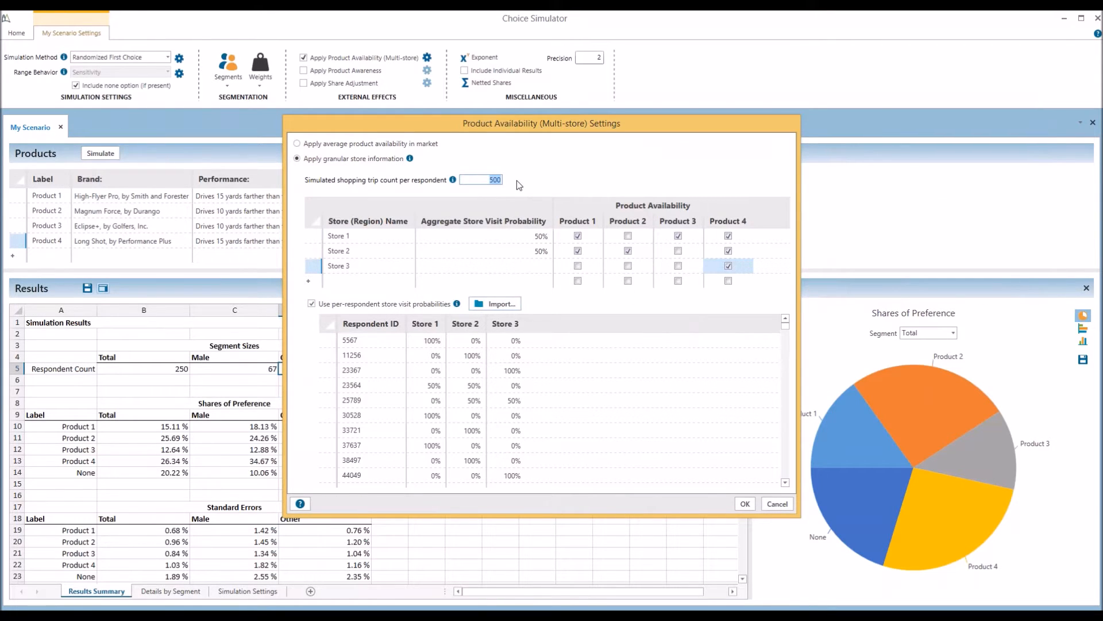
pyautogui.click(365, 339)
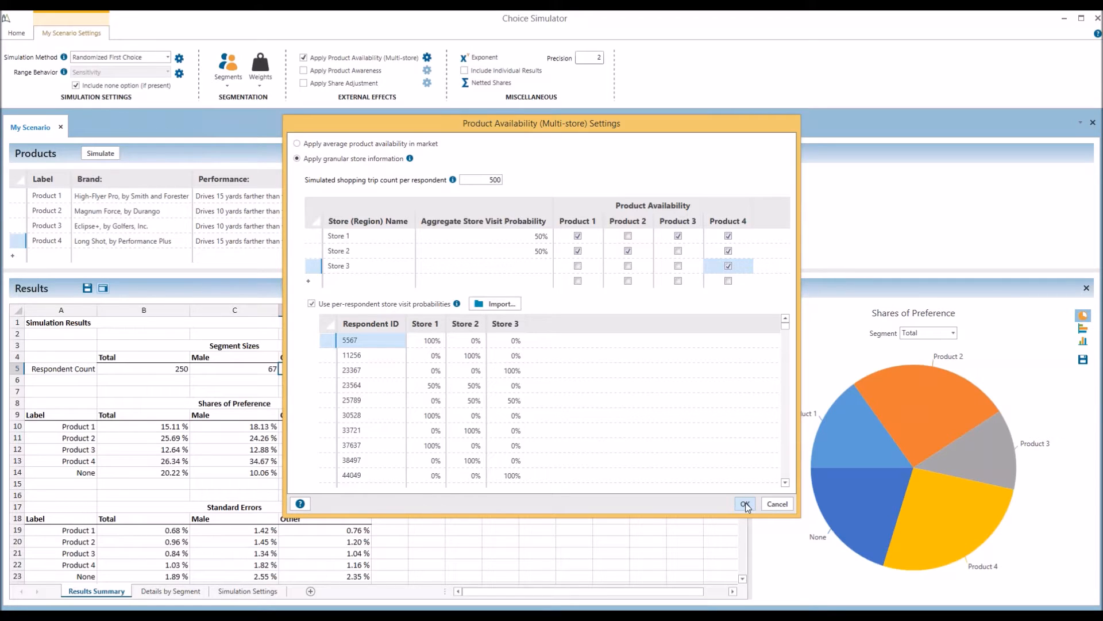
pyautogui.click(777, 504)
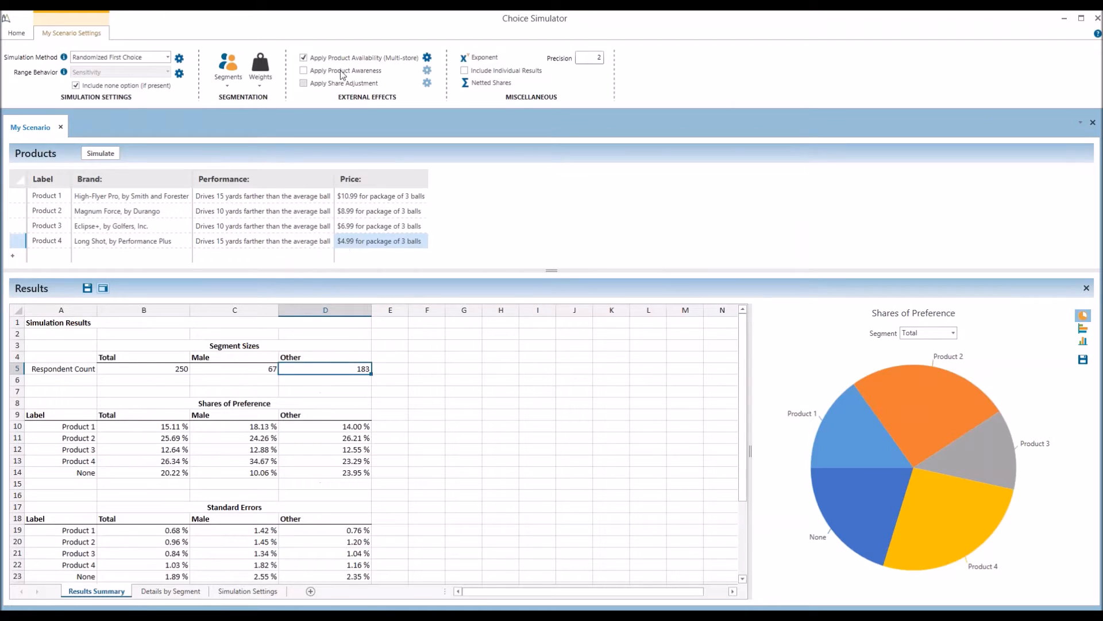
# Turn on product awareness effects and open the awareness settings
pyautogui.click(338, 71)
pyautogui.click(427, 70)
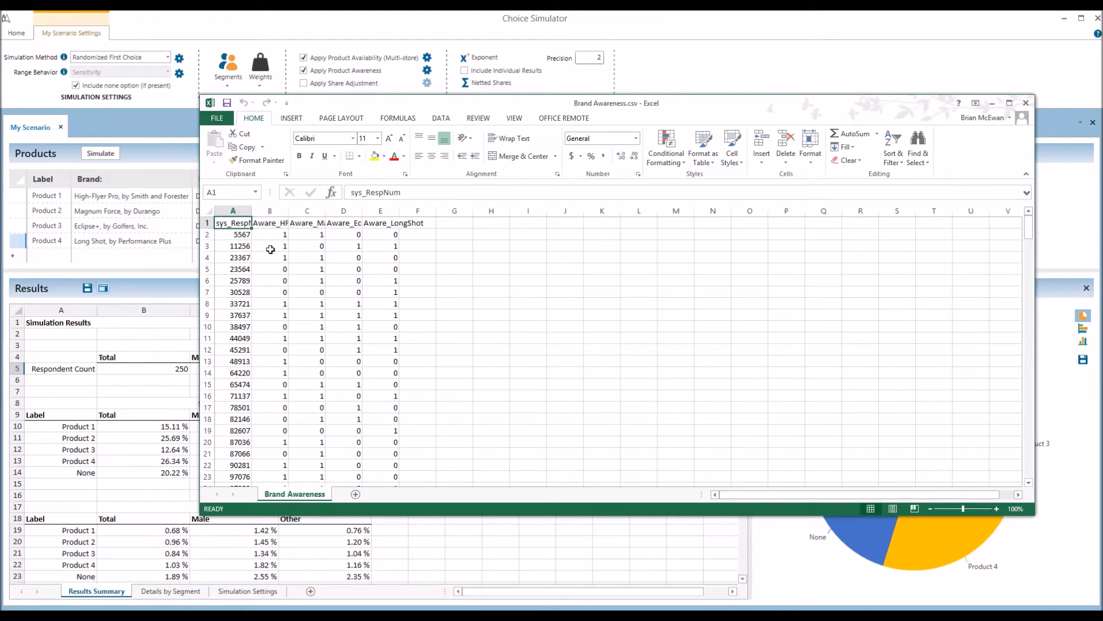
# Review Brand Awareness.csv's respondent IDs and brand awareness columns, then put Excel away
pyautogui.click(233, 211)
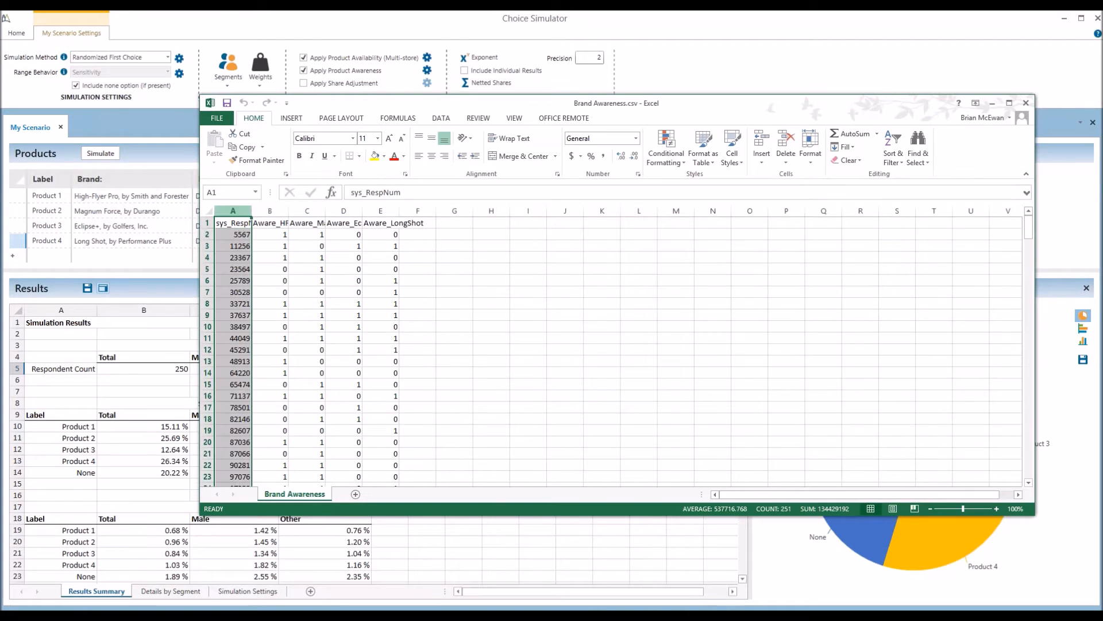
pyautogui.click(286, 228)
pyautogui.click(307, 224)
pyautogui.click(342, 224)
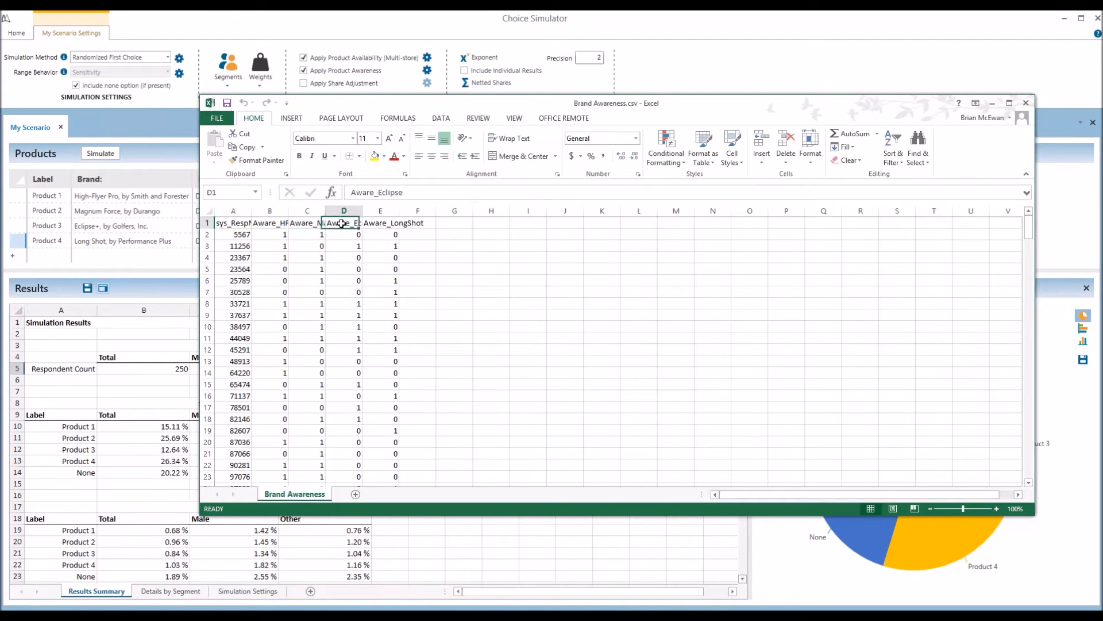
pyautogui.click(378, 223)
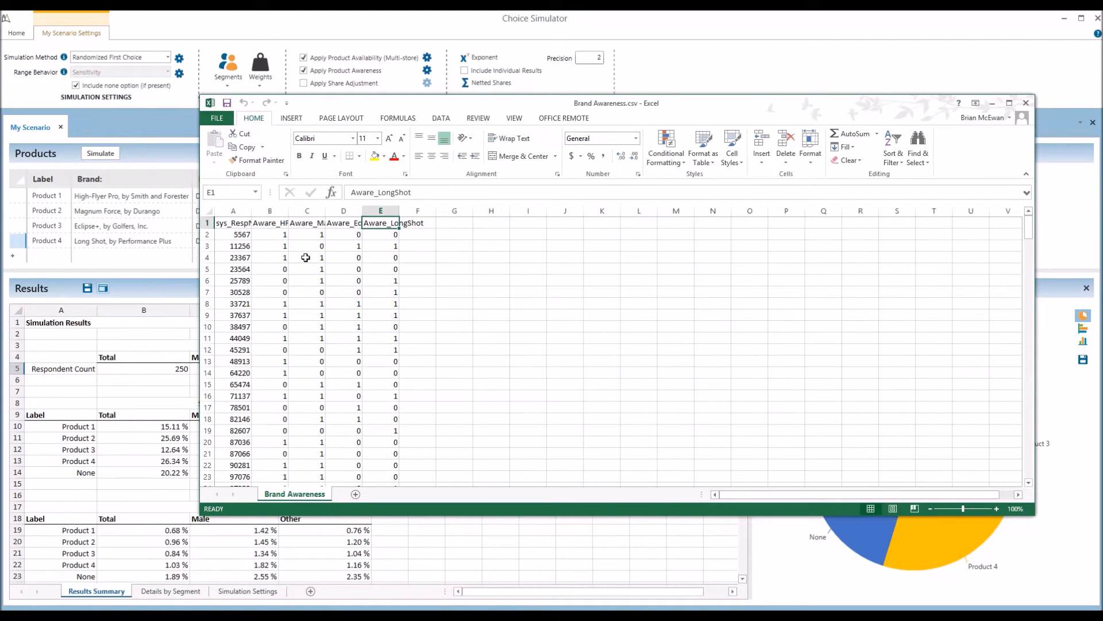
pyautogui.click(281, 236)
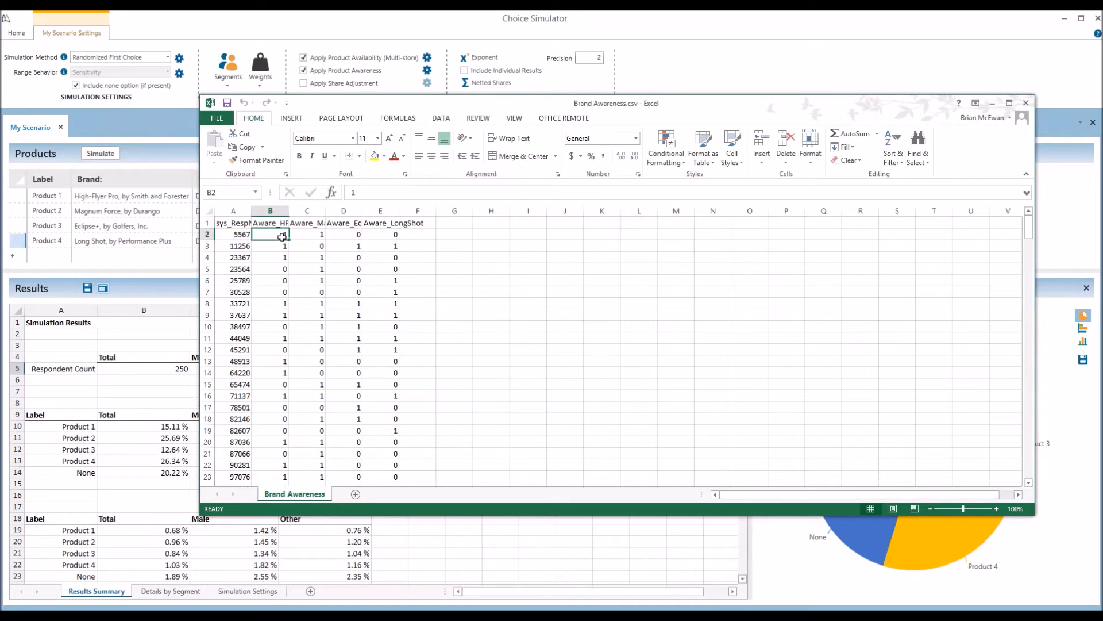
pyautogui.click(344, 236)
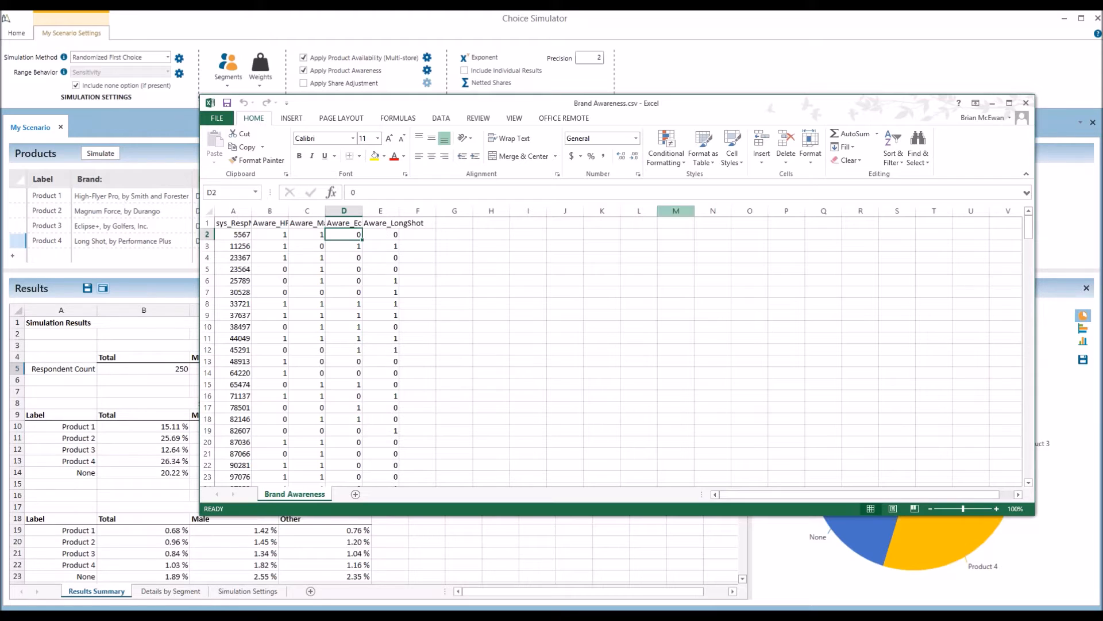
pyautogui.click(993, 104)
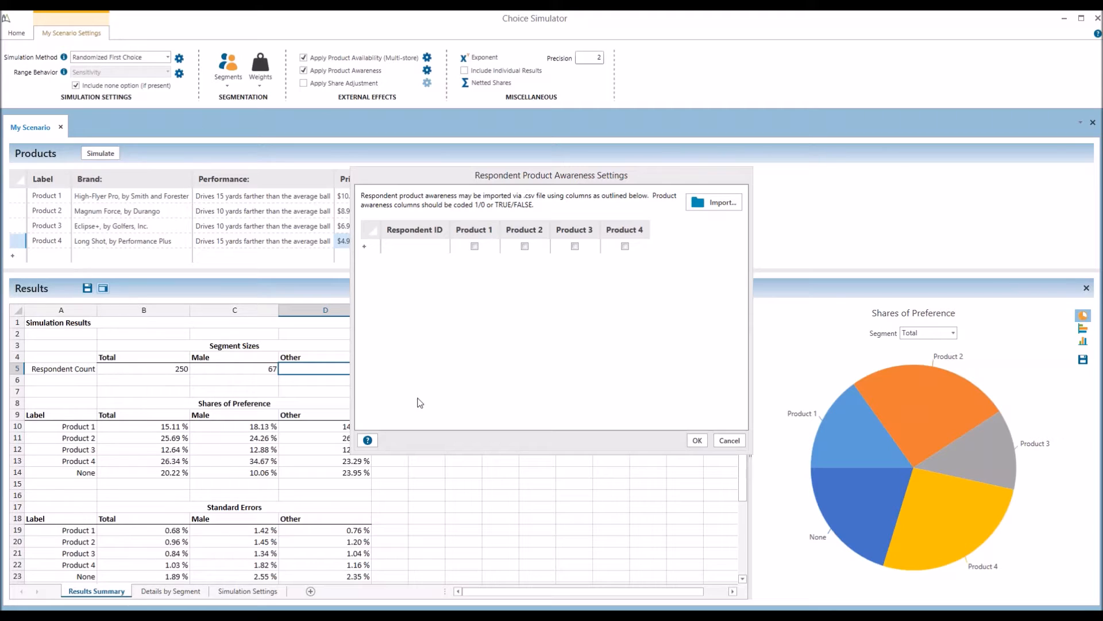
# Cancel the awareness settings unchanged, enable Apply Share Adjustment, and bring up its settings
pyautogui.click(728, 440)
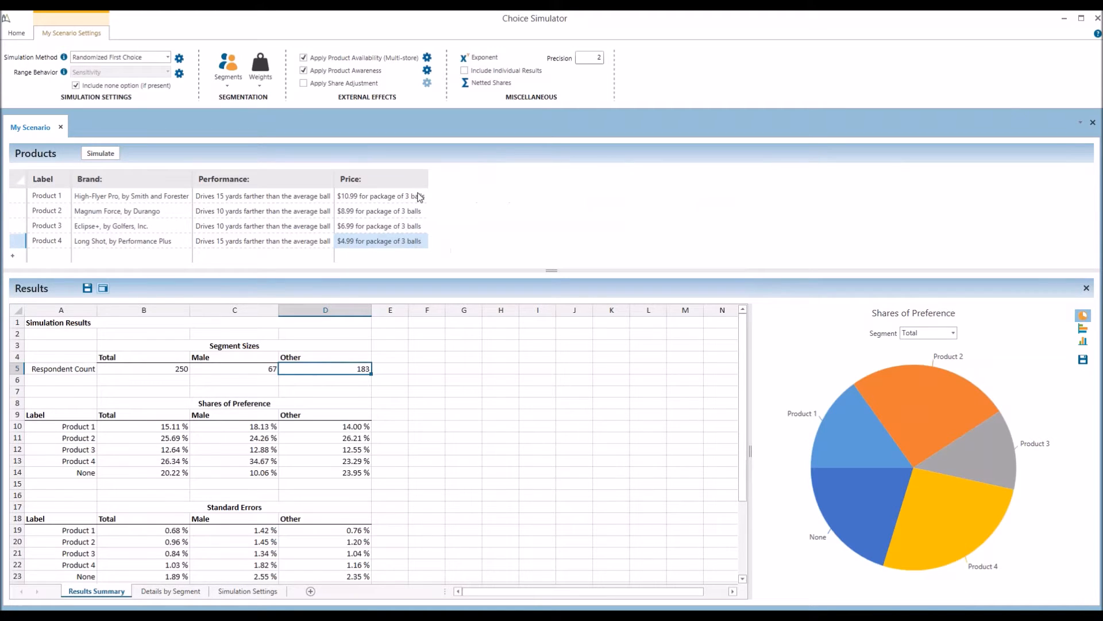
pyautogui.click(345, 86)
pyautogui.click(427, 83)
pyautogui.moveTo(496, 151); pyautogui.dragTo(491, 140)
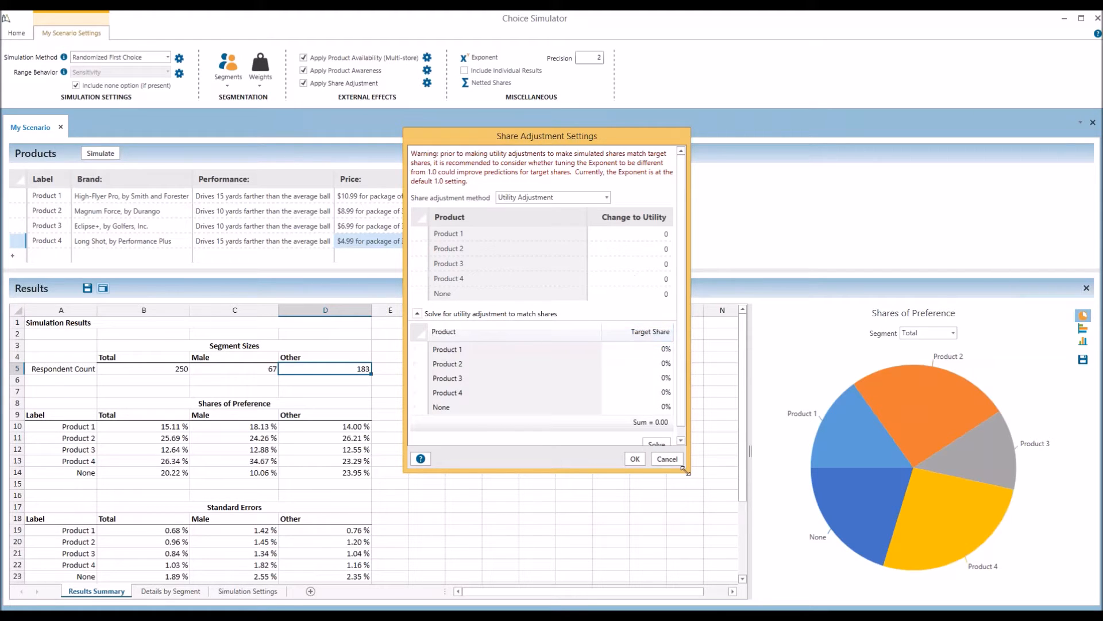
# Enter target shares 10, 30, 15, 40 and 5% for Products 1–4 and None, solve, and accept
pyautogui.moveTo(685, 470); pyautogui.dragTo(739, 496)
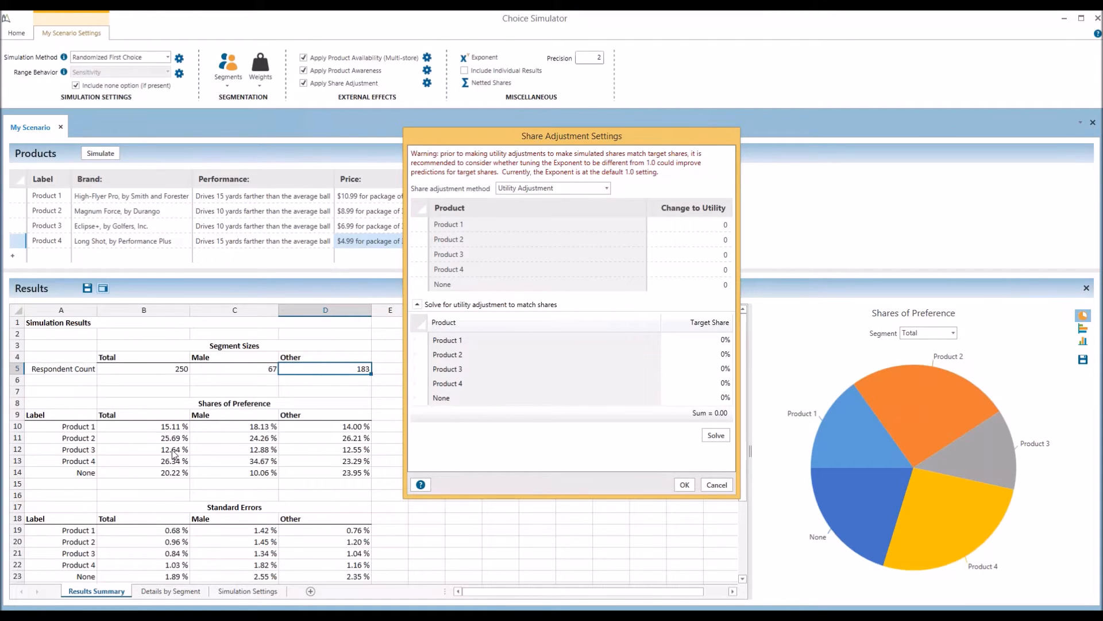
pyautogui.click(708, 340)
pyautogui.write('10')
pyautogui.click(708, 354)
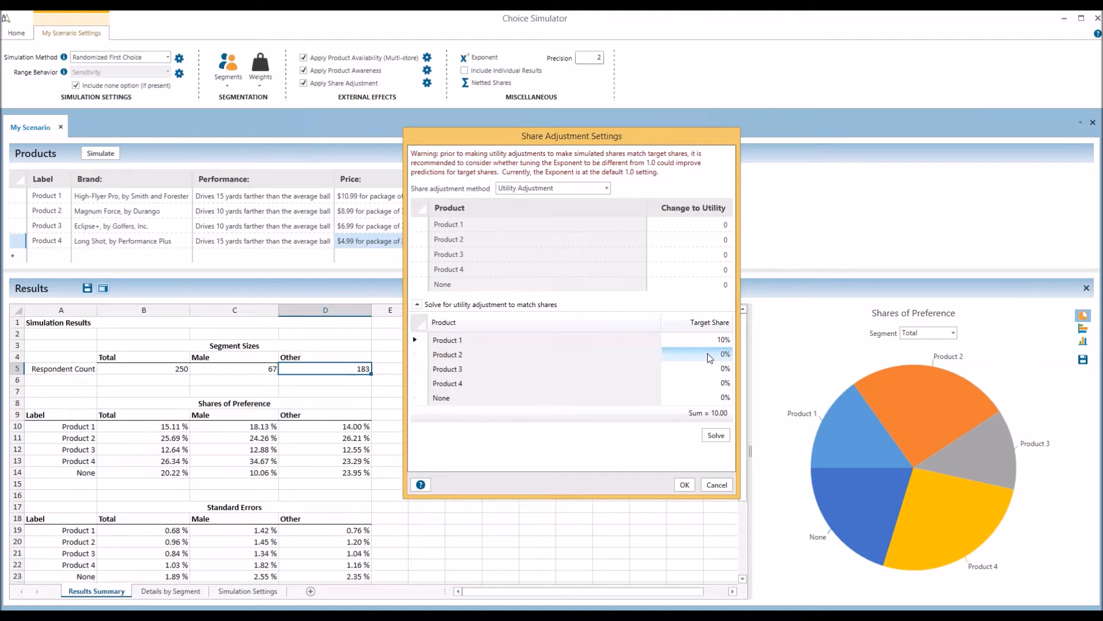
pyautogui.write('30')
pyautogui.click(702, 369)
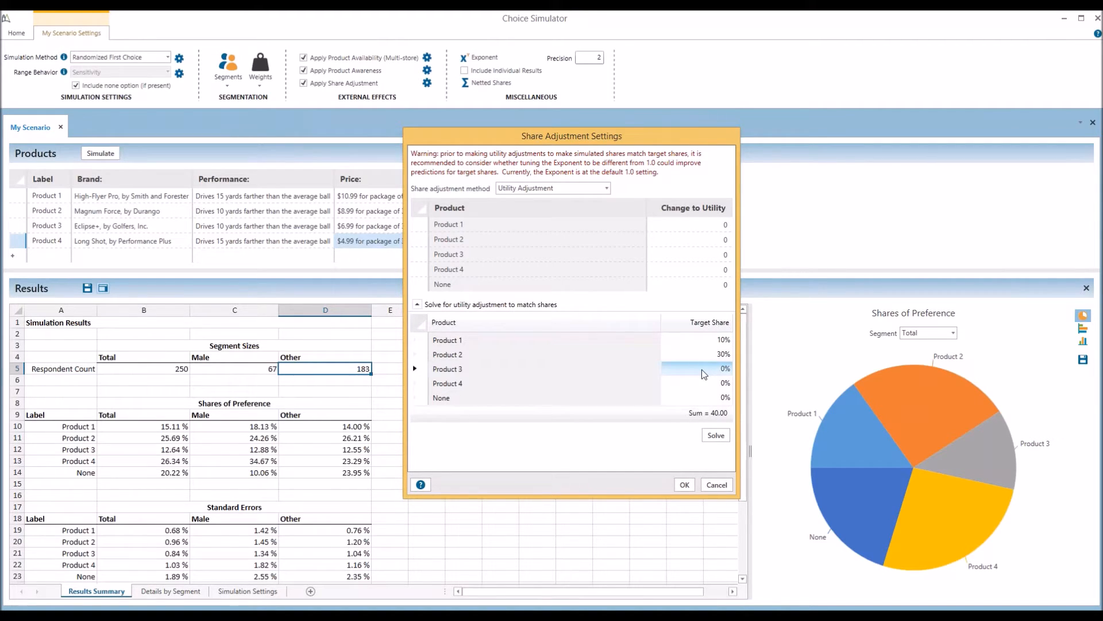
pyautogui.write('15')
pyautogui.click(700, 382)
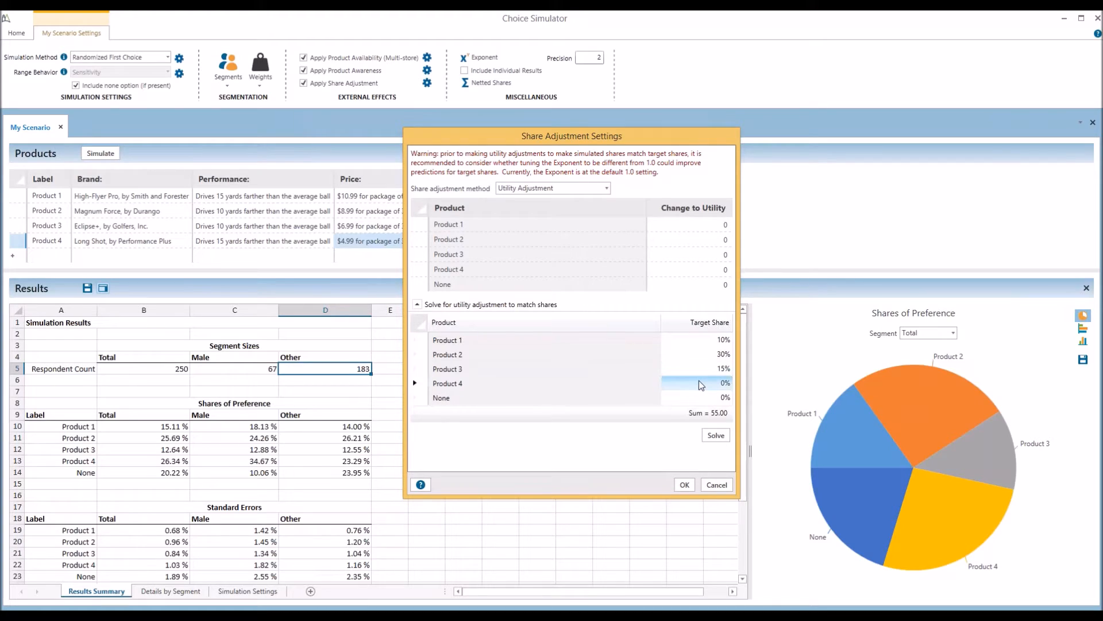
pyautogui.click(700, 396)
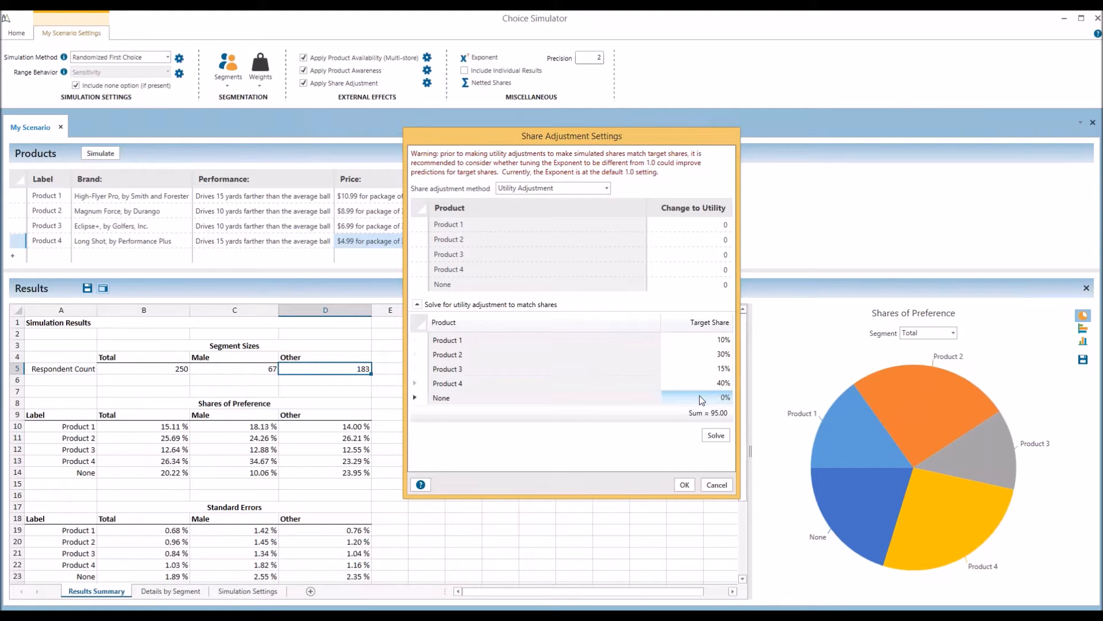
pyautogui.write('5')
pyautogui.click(715, 437)
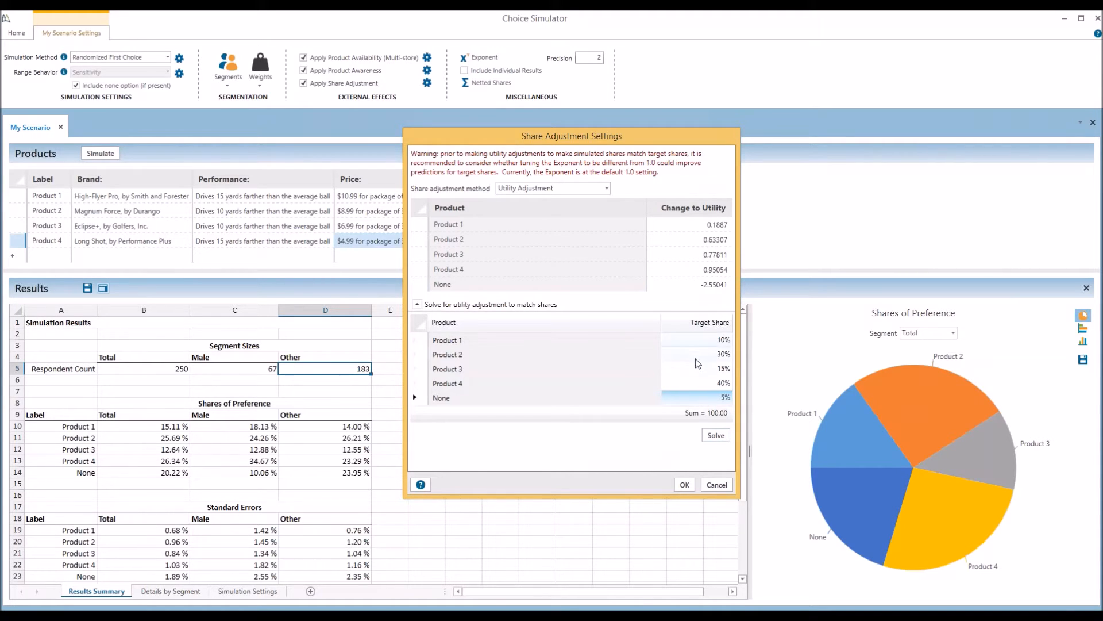
pyautogui.click(691, 484)
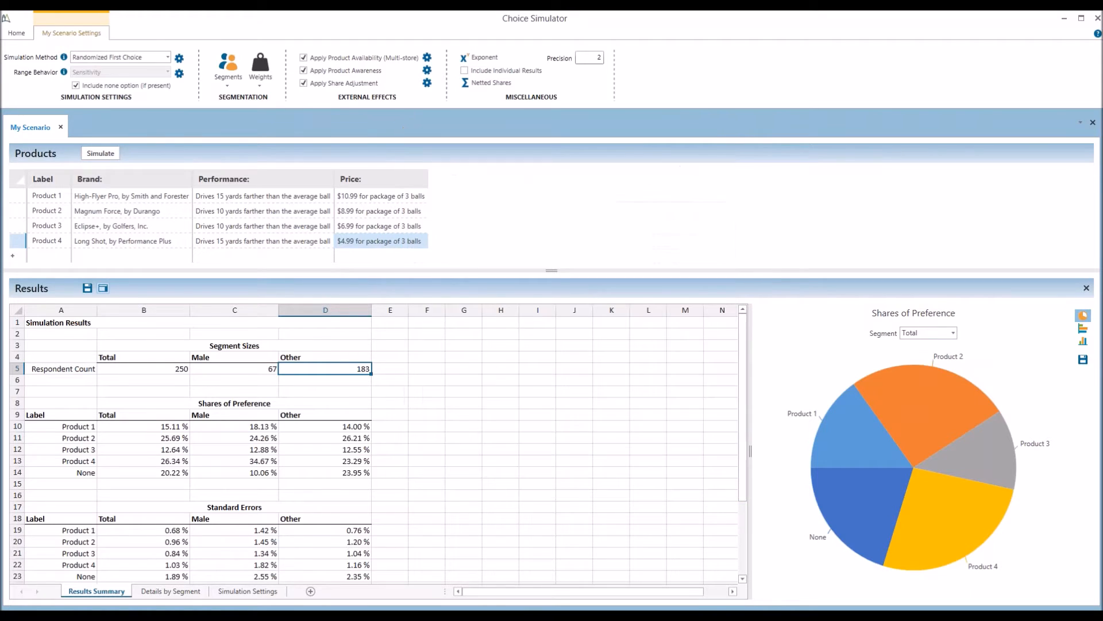
# Turn off availability and awareness, rerun for target shares 10/30/15/40/5%, and reopen share adjustment settings
pyautogui.click(304, 70)
pyautogui.click(304, 58)
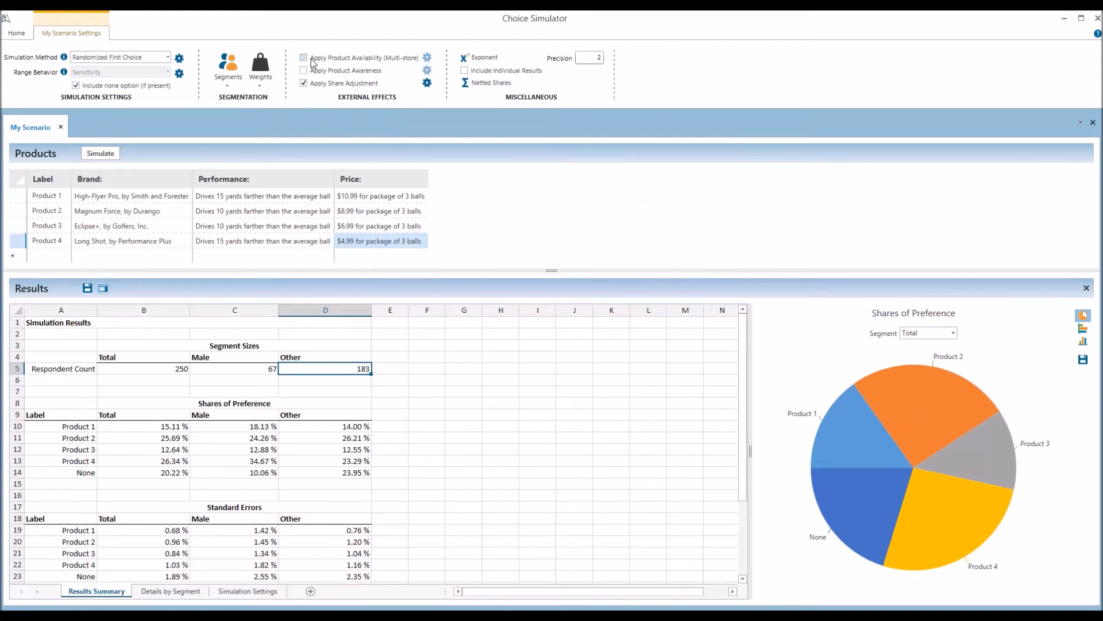
pyautogui.click(99, 154)
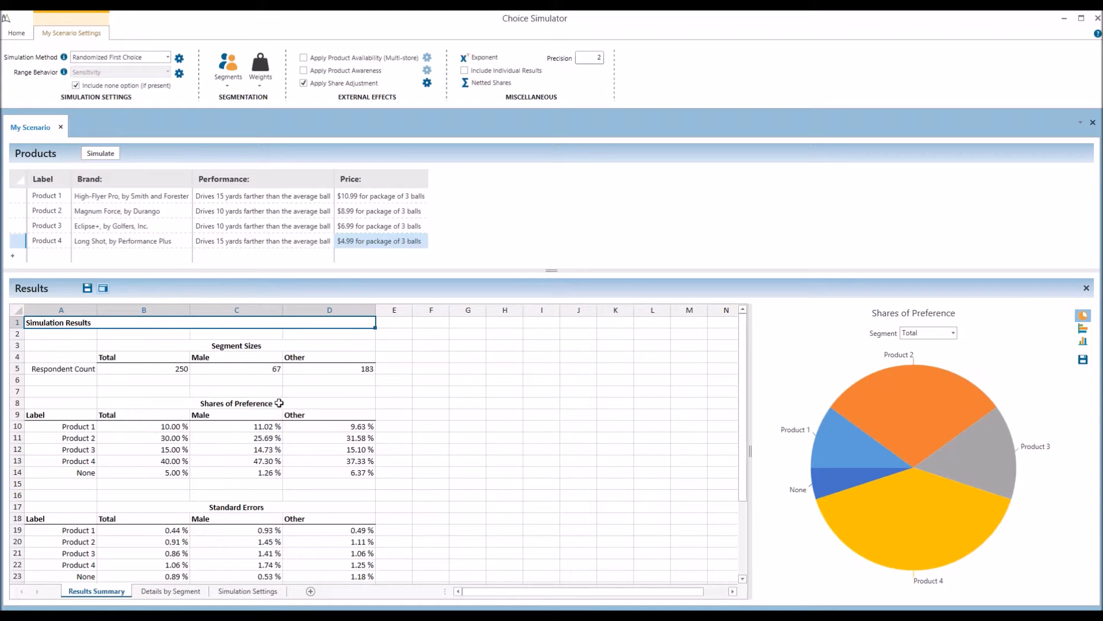
pyautogui.click(427, 83)
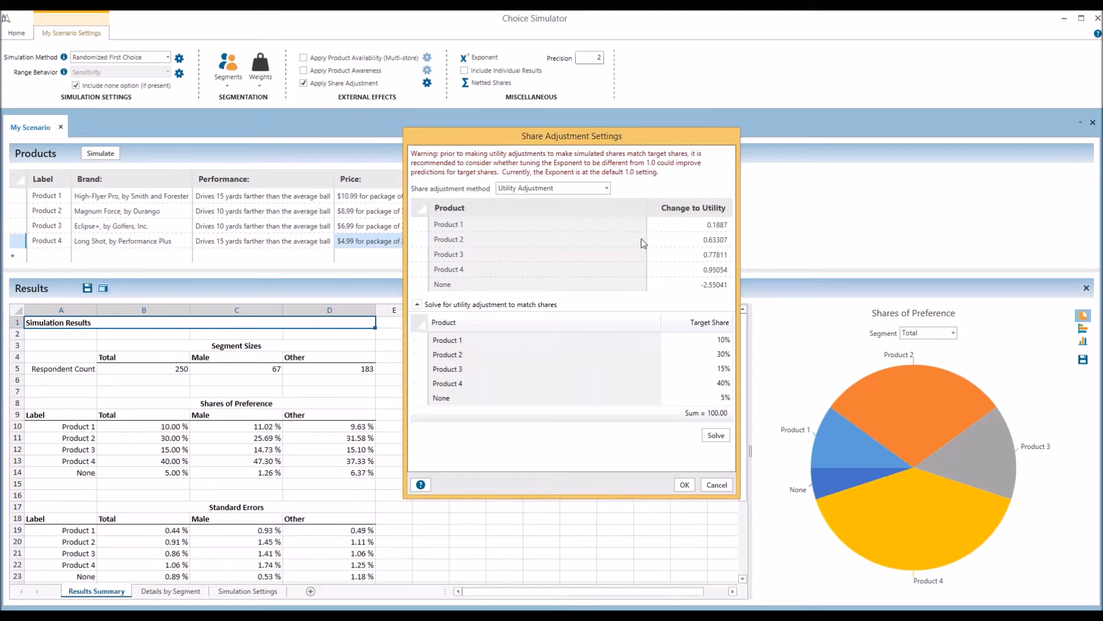
# Preview Aggregate Share Adjustment, discard the change, and switch share adjustment off
pyautogui.click(567, 190)
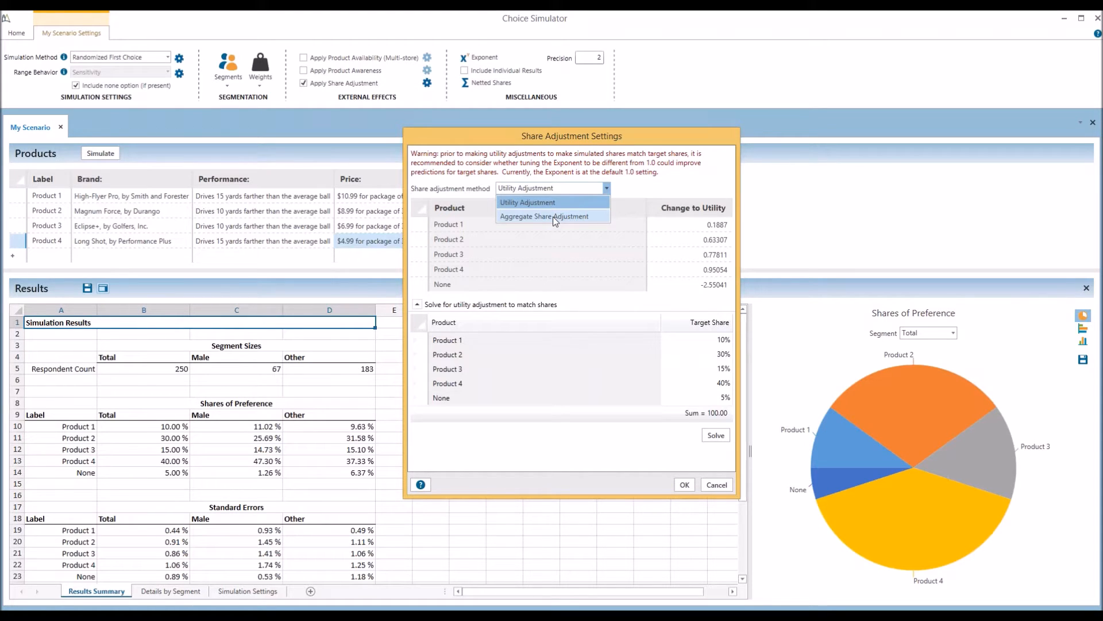
pyautogui.click(552, 216)
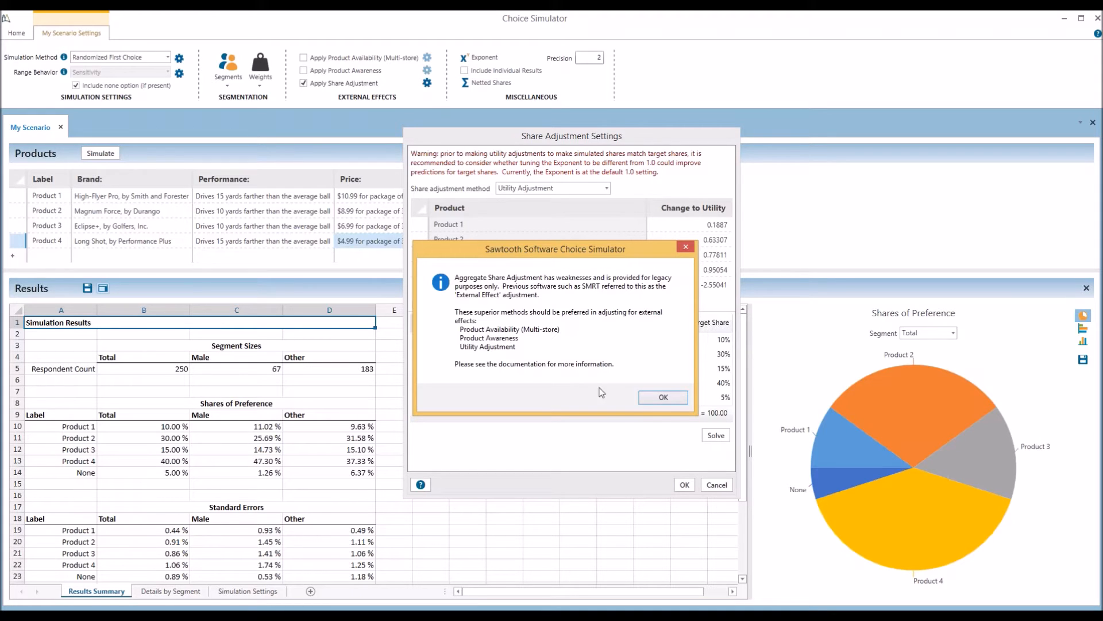
pyautogui.click(658, 396)
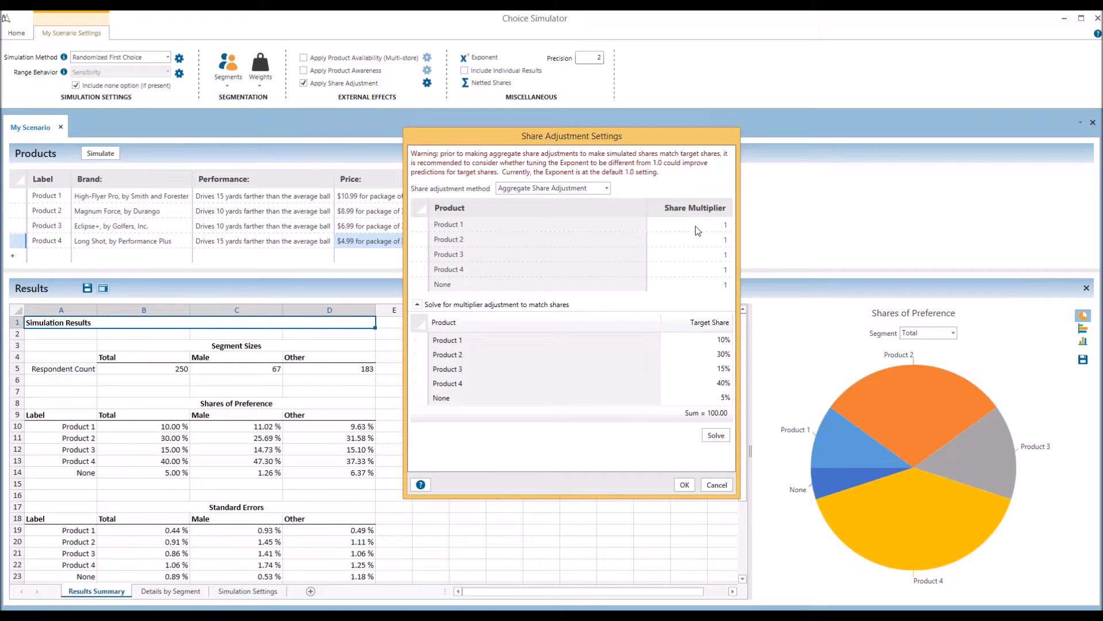
pyautogui.click(714, 485)
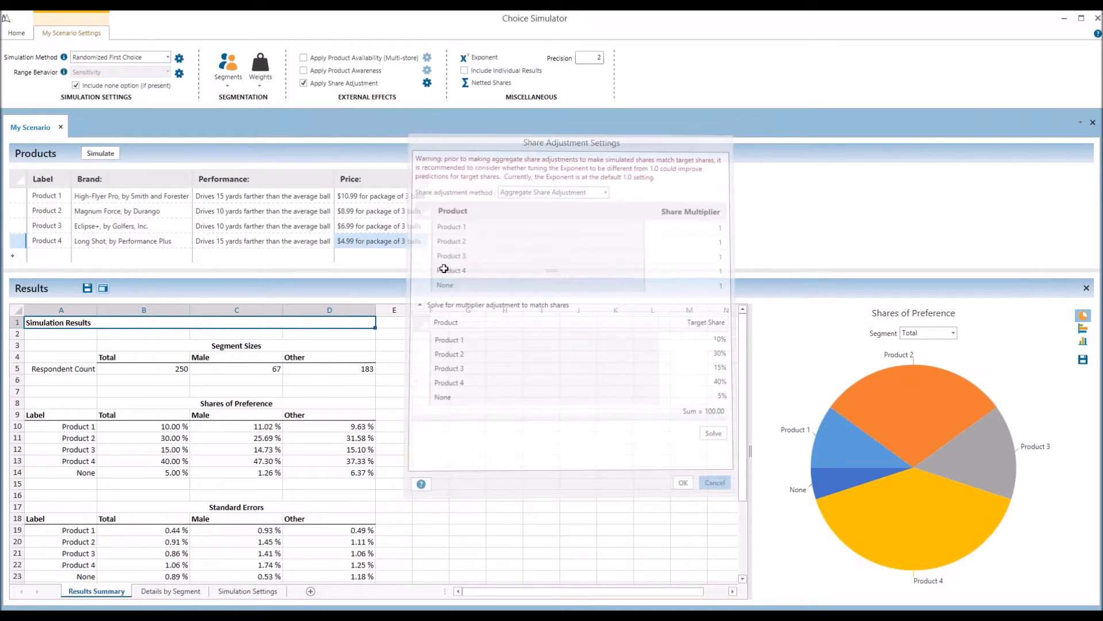
pyautogui.click(303, 83)
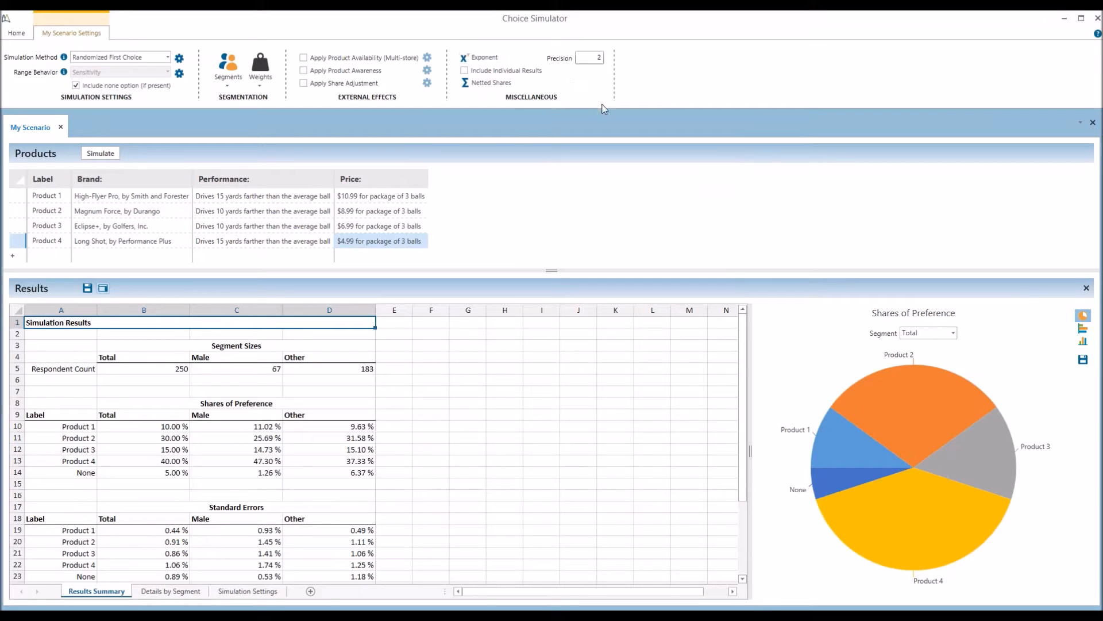
# Open Exponent Settings, which show the default scale factor of 1
pyautogui.click(478, 58)
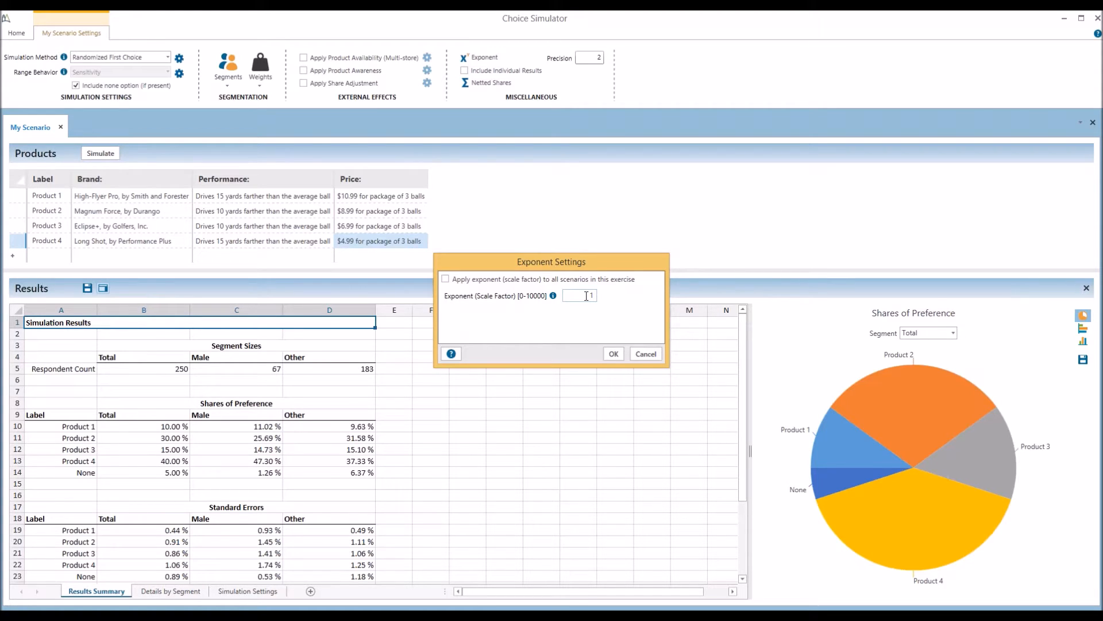
# Cancel Exponent Settings, rerun with individual results included, and view the Individual Results sheet
pyautogui.click(646, 354)
pyautogui.click(488, 72)
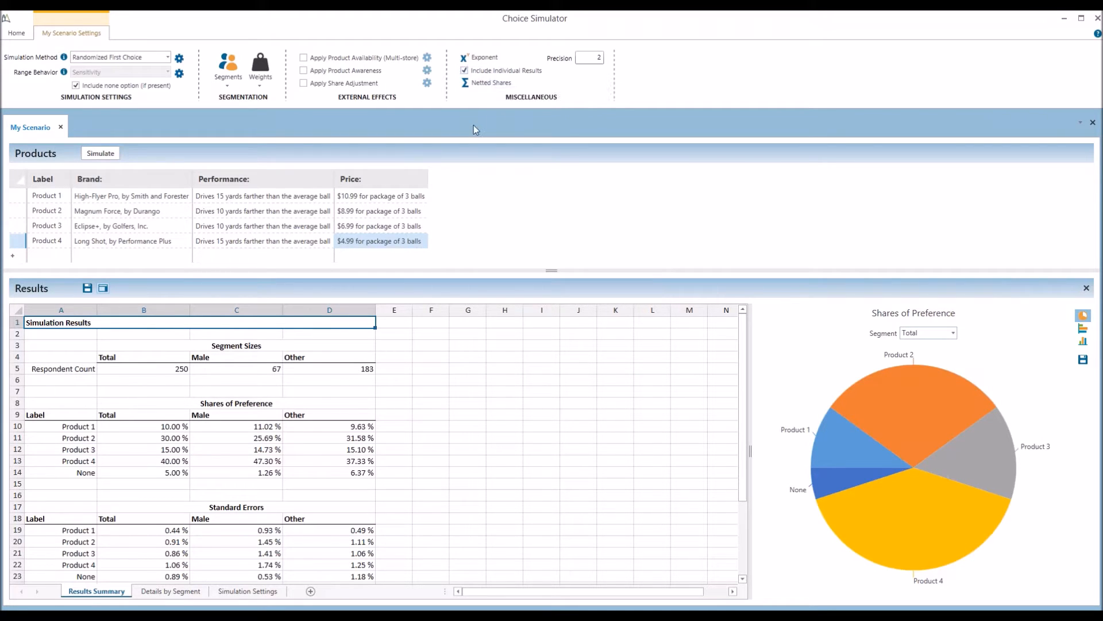
pyautogui.click(101, 153)
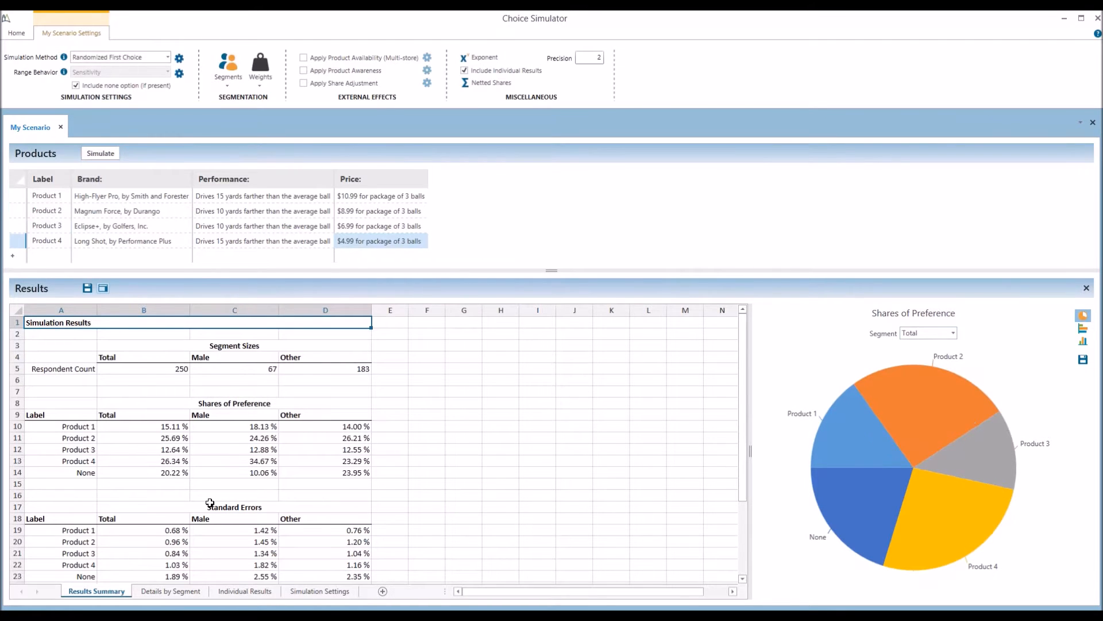
pyautogui.click(244, 591)
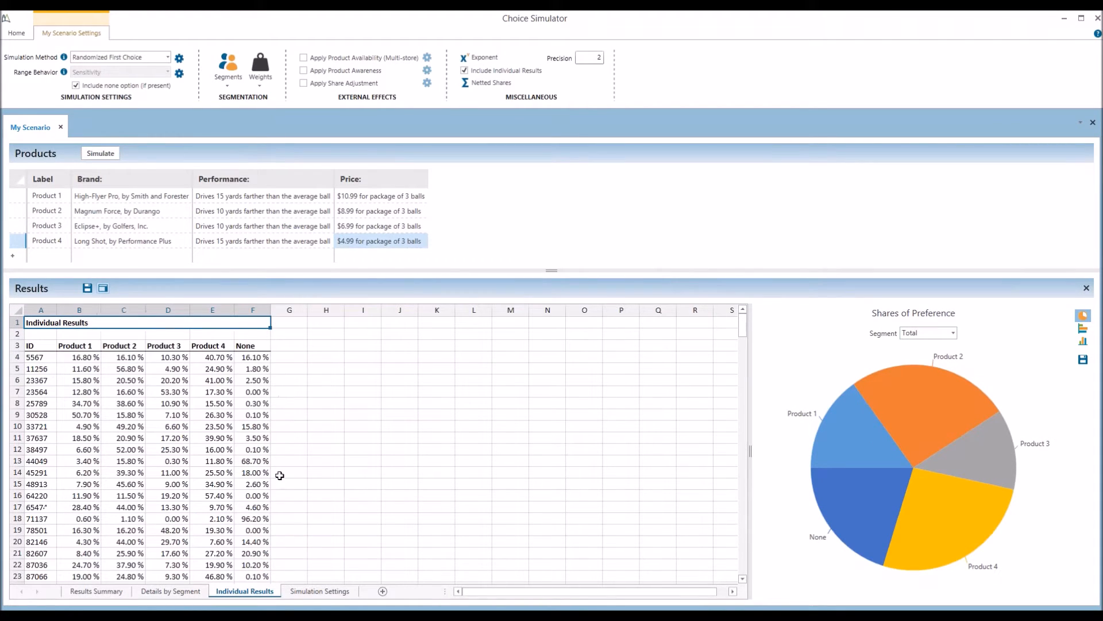
# Review the first respondent's shares in B4:F4, then stop including individual results
pyautogui.click(34, 357)
pyautogui.click(84, 359)
pyautogui.click(125, 358)
pyautogui.click(173, 357)
pyautogui.click(214, 357)
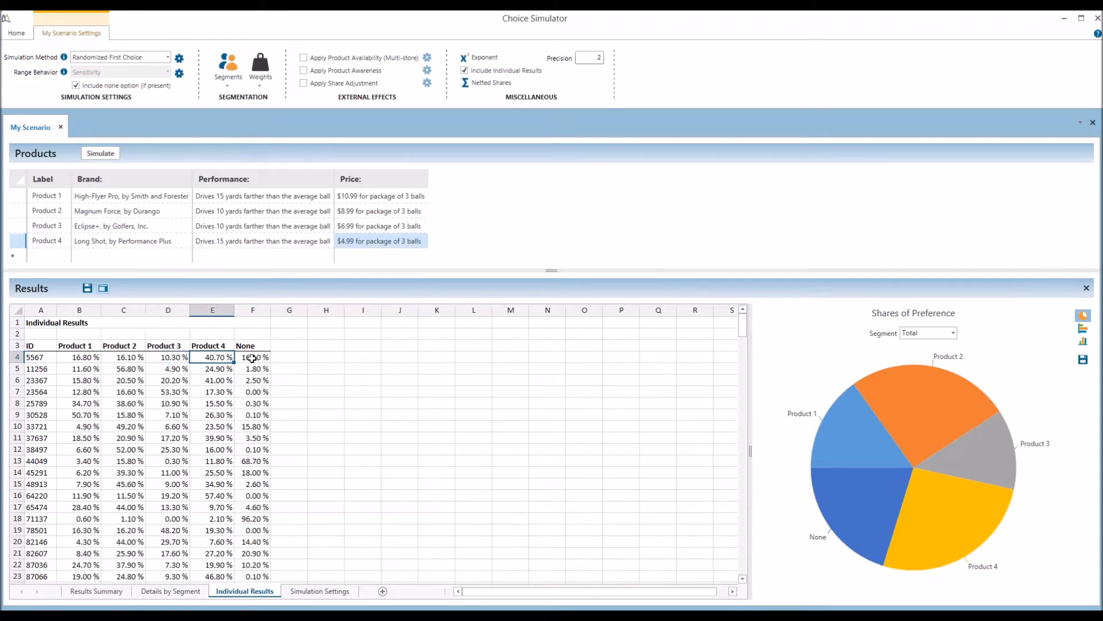
pyautogui.moveTo(252, 358); pyautogui.dragTo(98, 358)
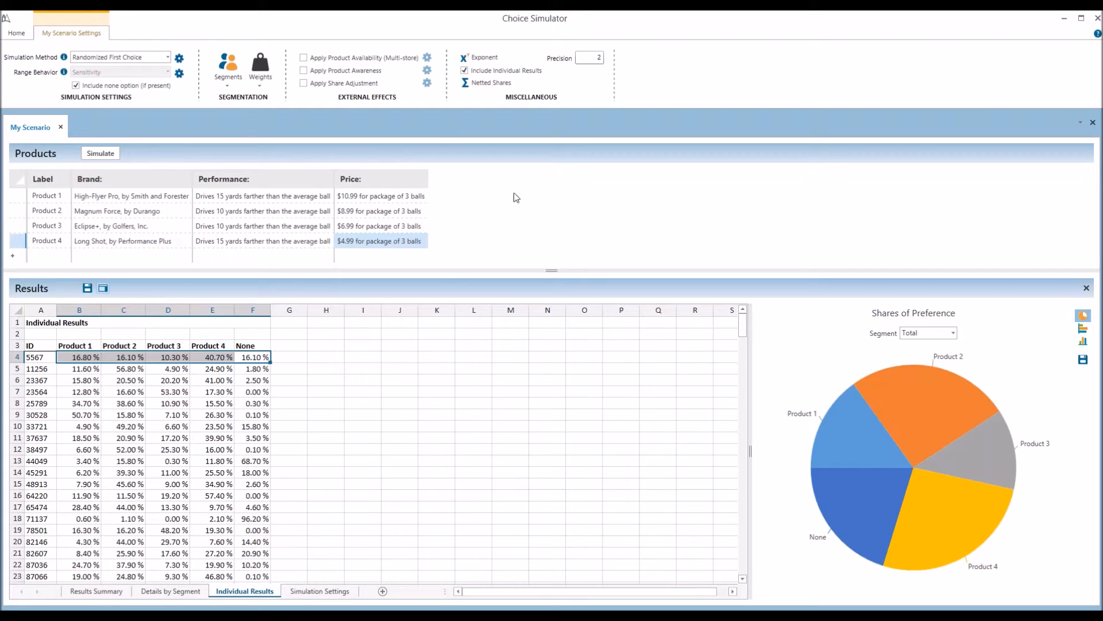
pyautogui.click(465, 71)
# Add Product 5: Long Shot, drives 5 yards farther, $4.99 for package of 3 balls
pyautogui.click(52, 256)
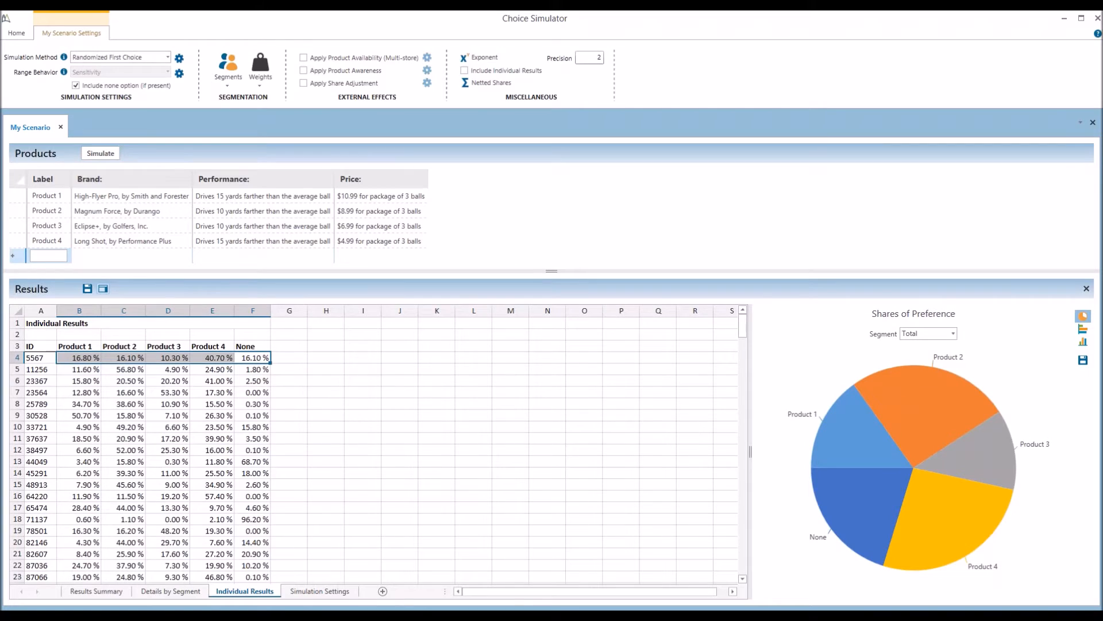
pyautogui.write('Pr')
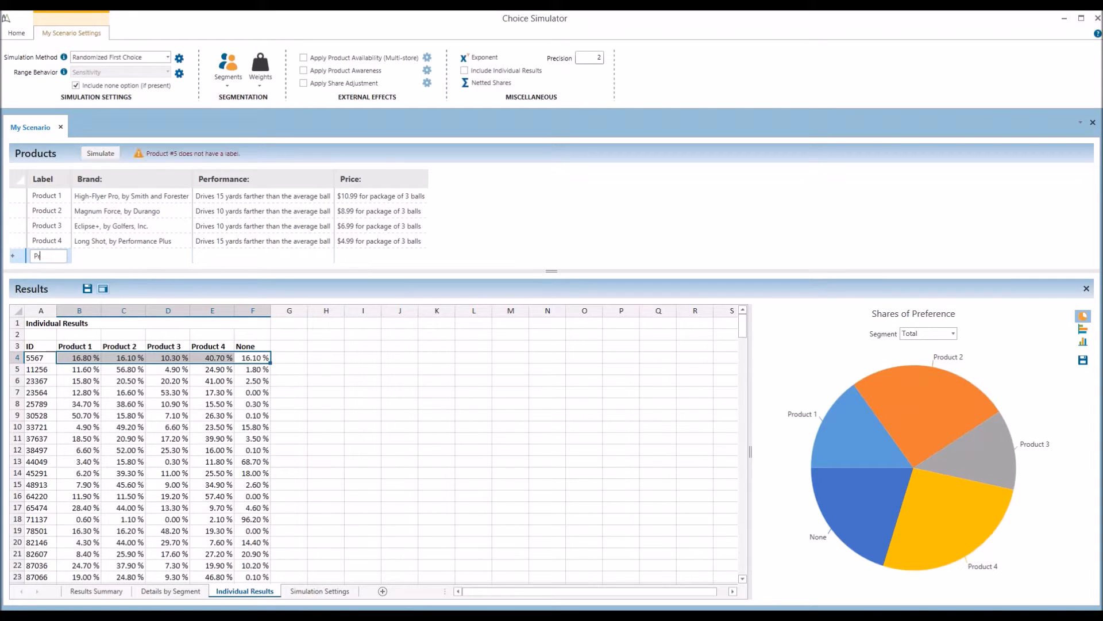
pyautogui.write('oduct 5')
pyautogui.click(106, 258)
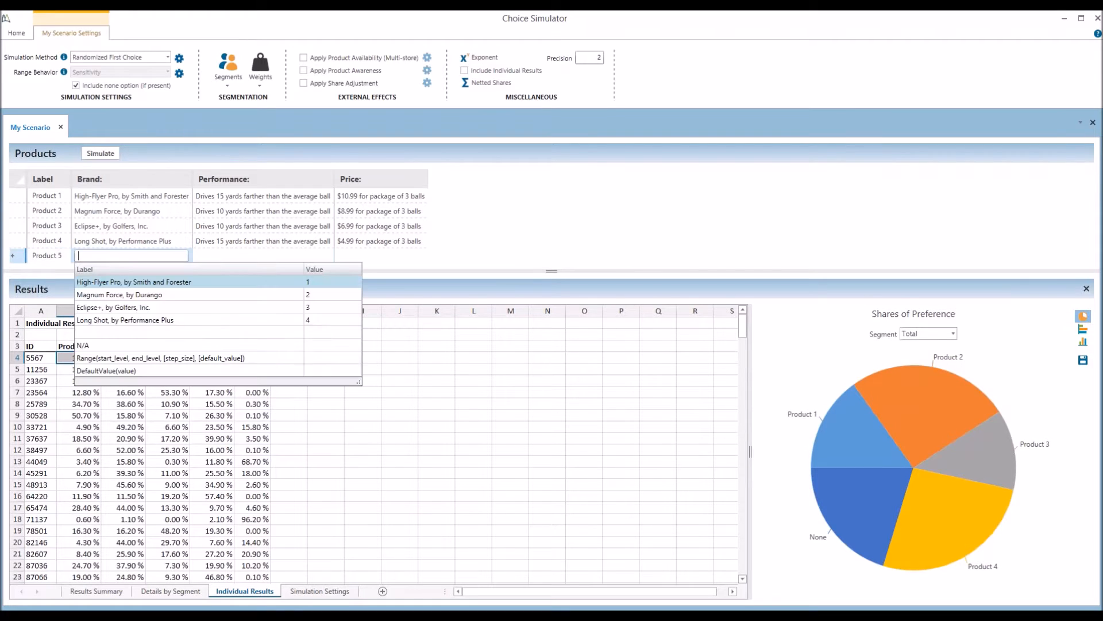
pyautogui.click(113, 320)
pyautogui.click(221, 255)
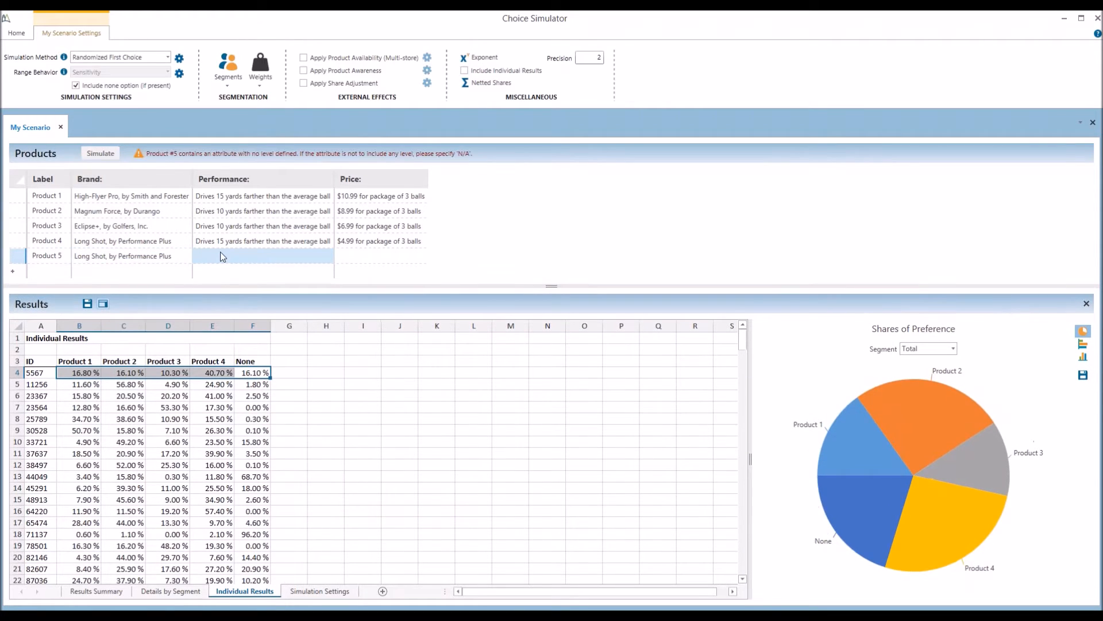
pyautogui.click(235, 281)
pyautogui.click(345, 257)
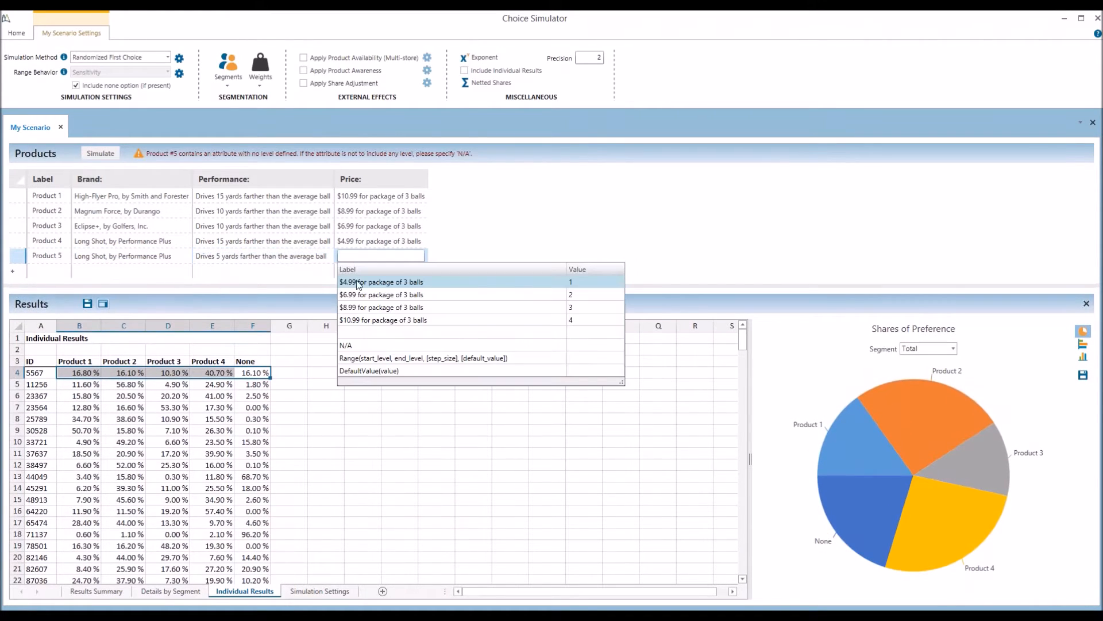
pyautogui.click(356, 281)
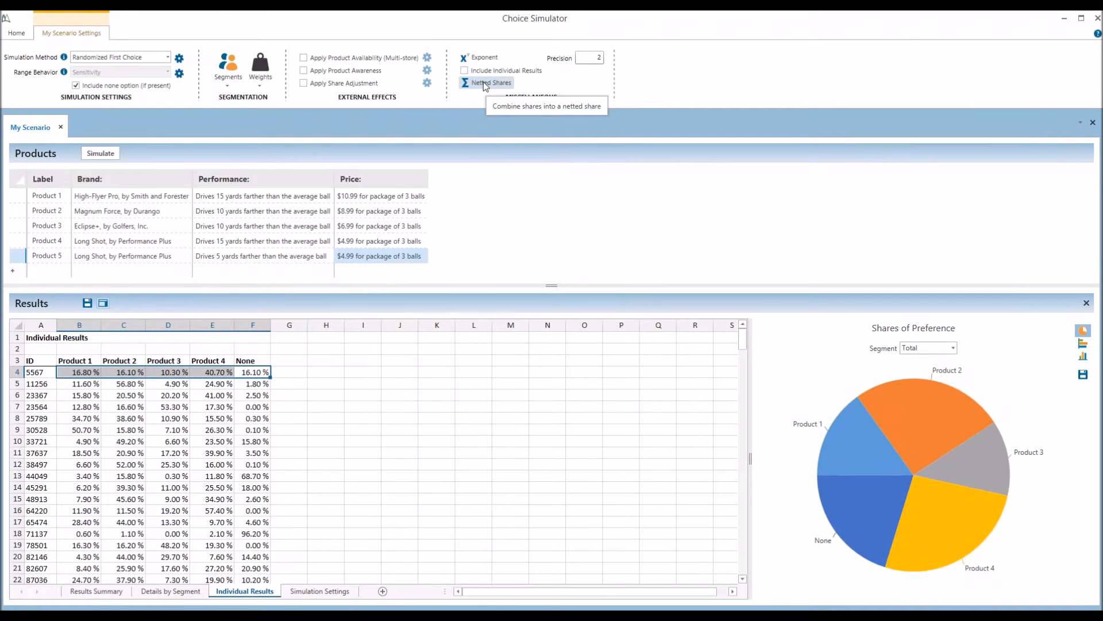
# Create netted share 'Long Shot Net' combining Products 4 and 5, then rerun the simulation
pyautogui.click(96, 590)
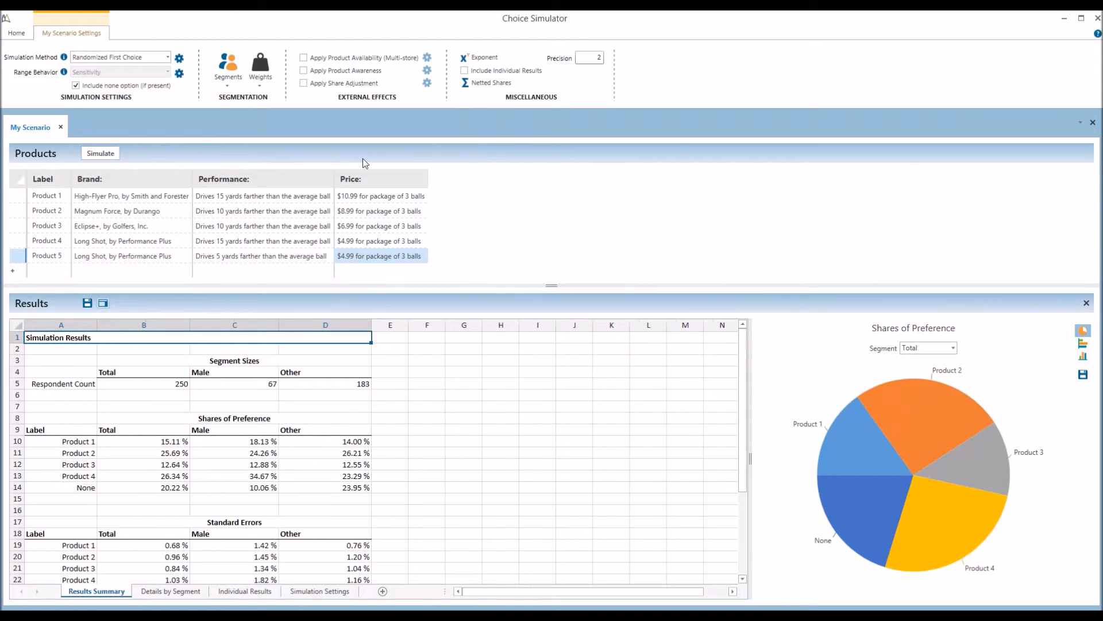
pyautogui.click(485, 83)
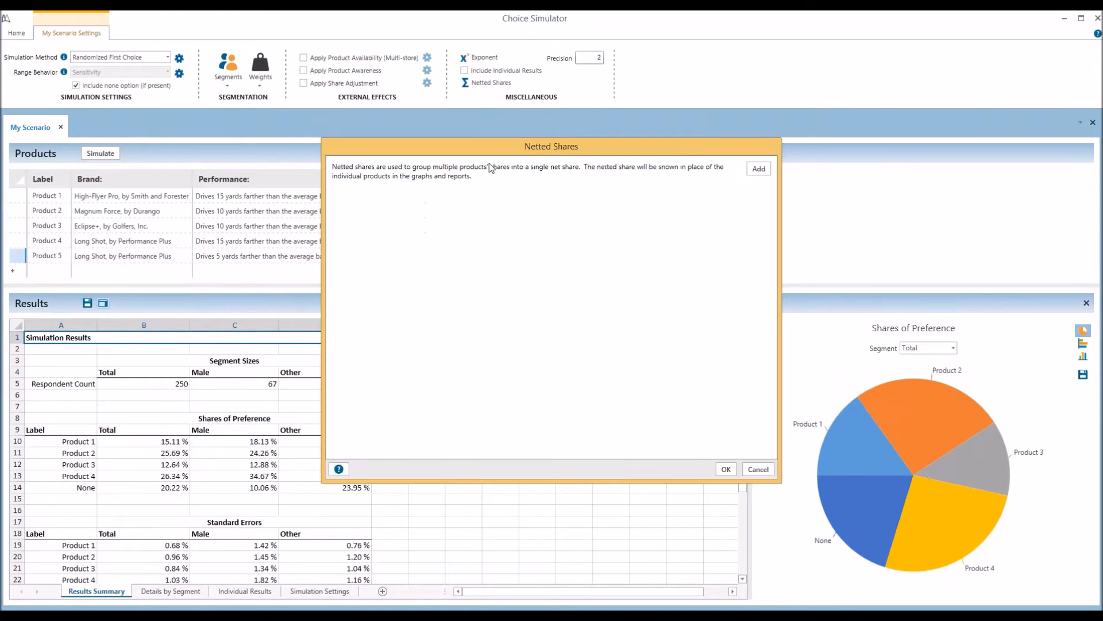
pyautogui.click(758, 170)
pyautogui.click(353, 197)
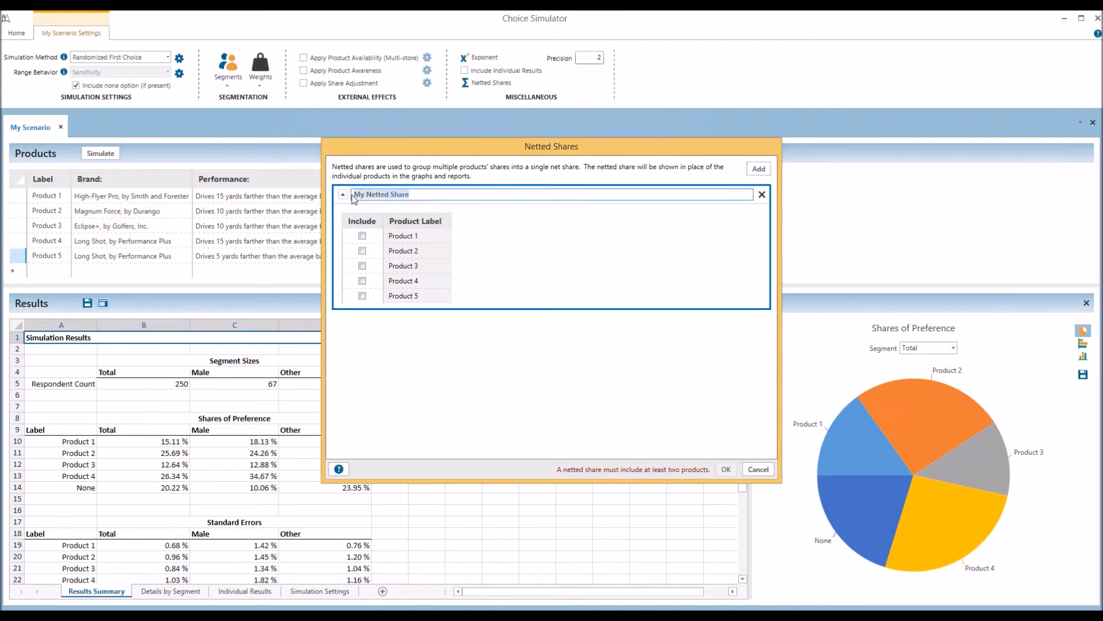
pyautogui.write('Long Shot Net')
pyautogui.click(363, 281)
pyautogui.click(363, 296)
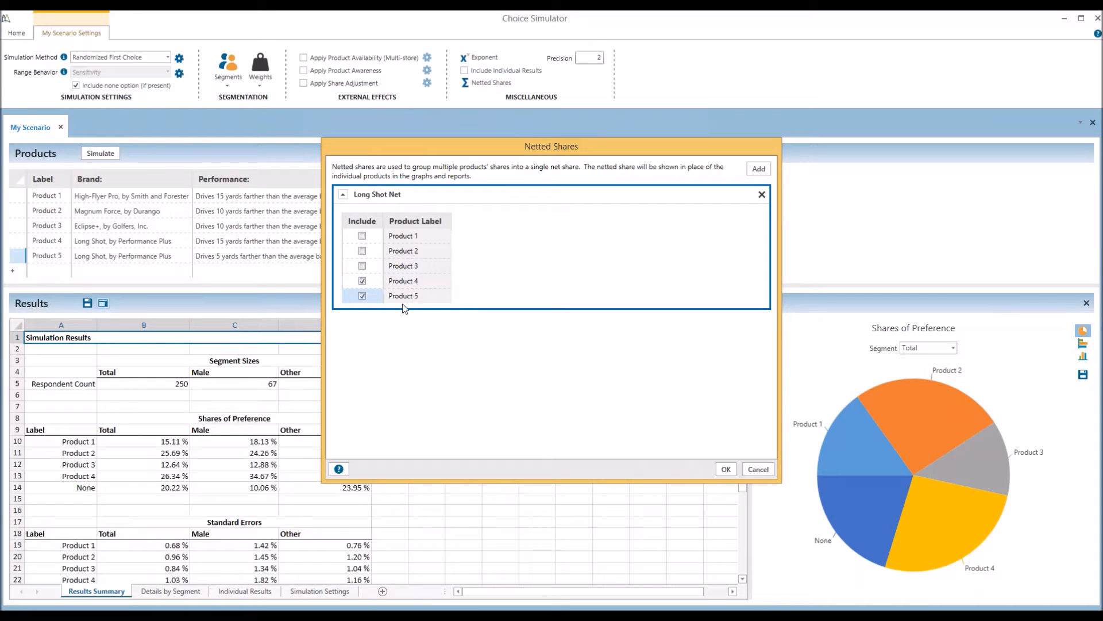
pyautogui.click(725, 469)
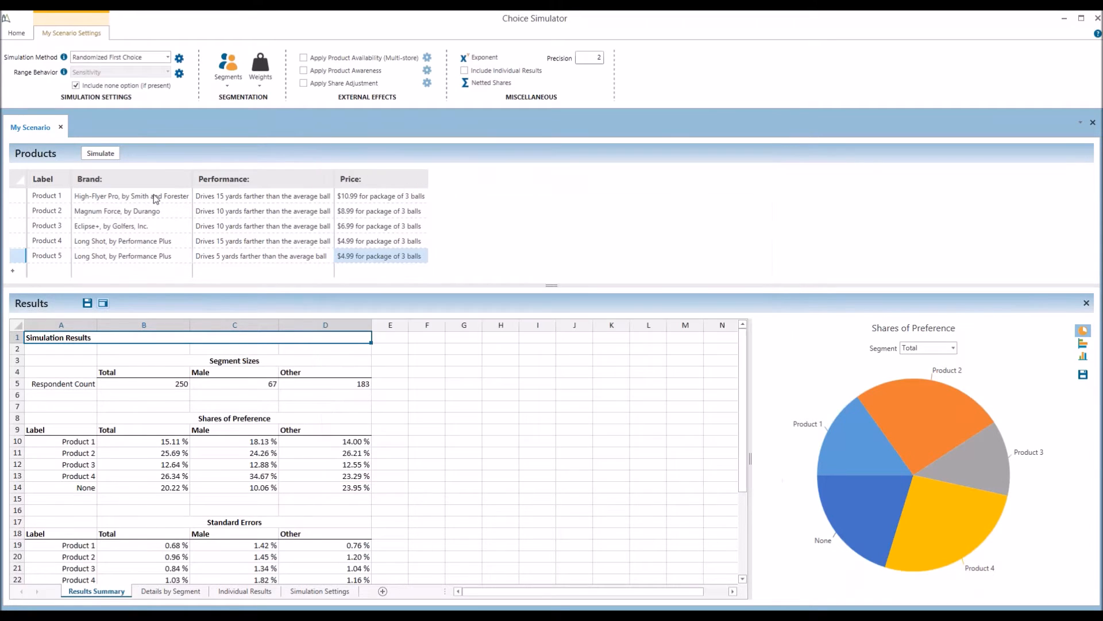
pyautogui.click(99, 154)
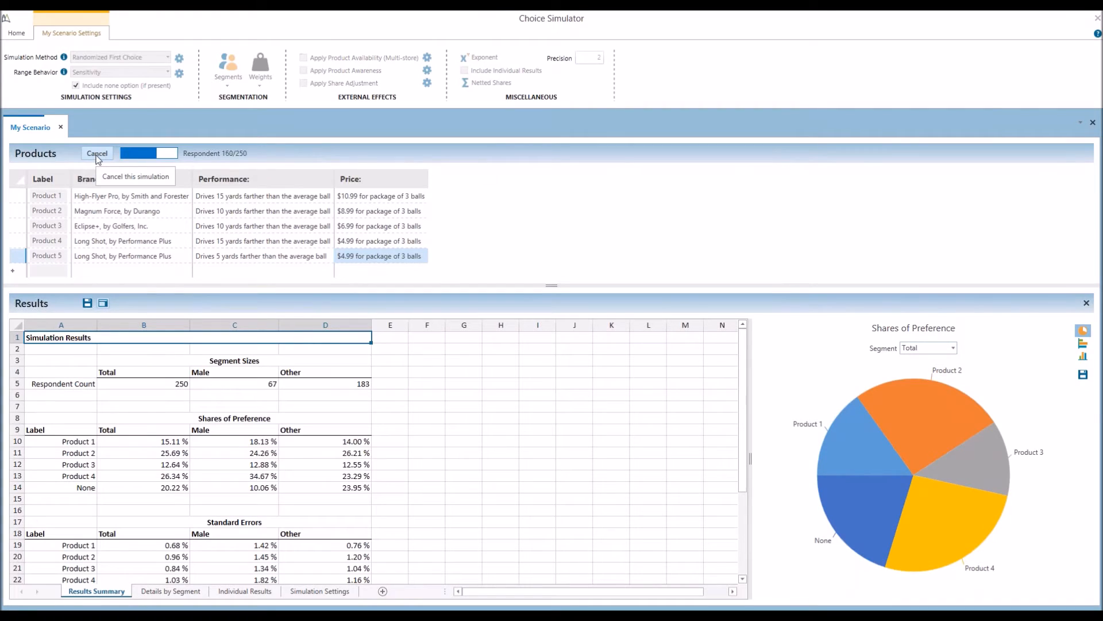
# Highlight Long Shot Net's 22.94% total share and keep Randomized First Choice as the method
pyautogui.click(68, 477)
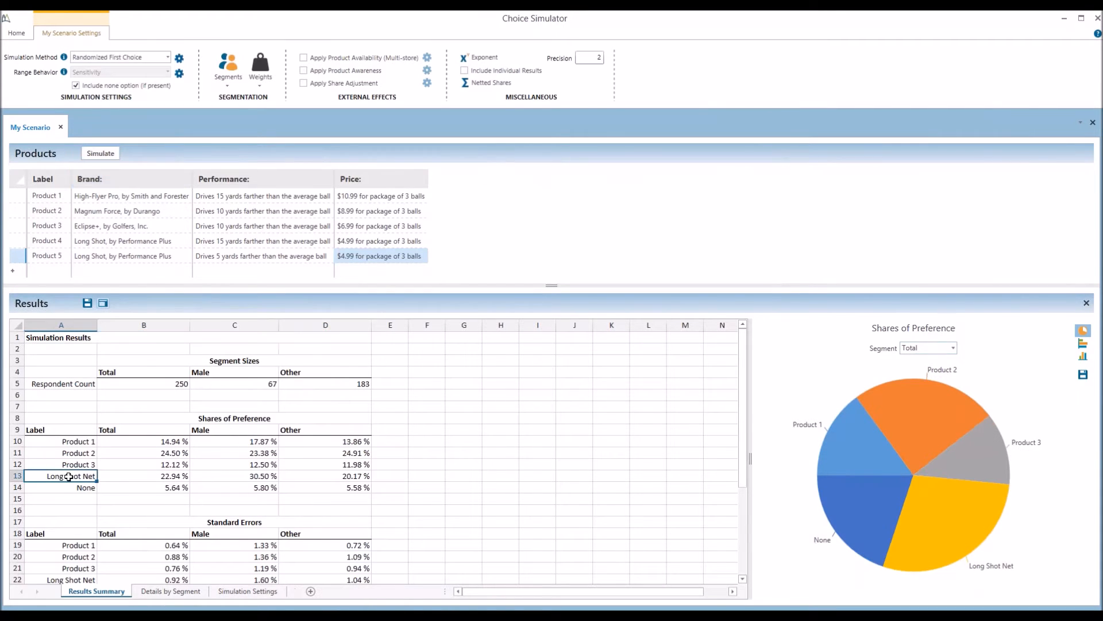
pyautogui.moveTo(68, 476); pyautogui.dragTo(132, 476)
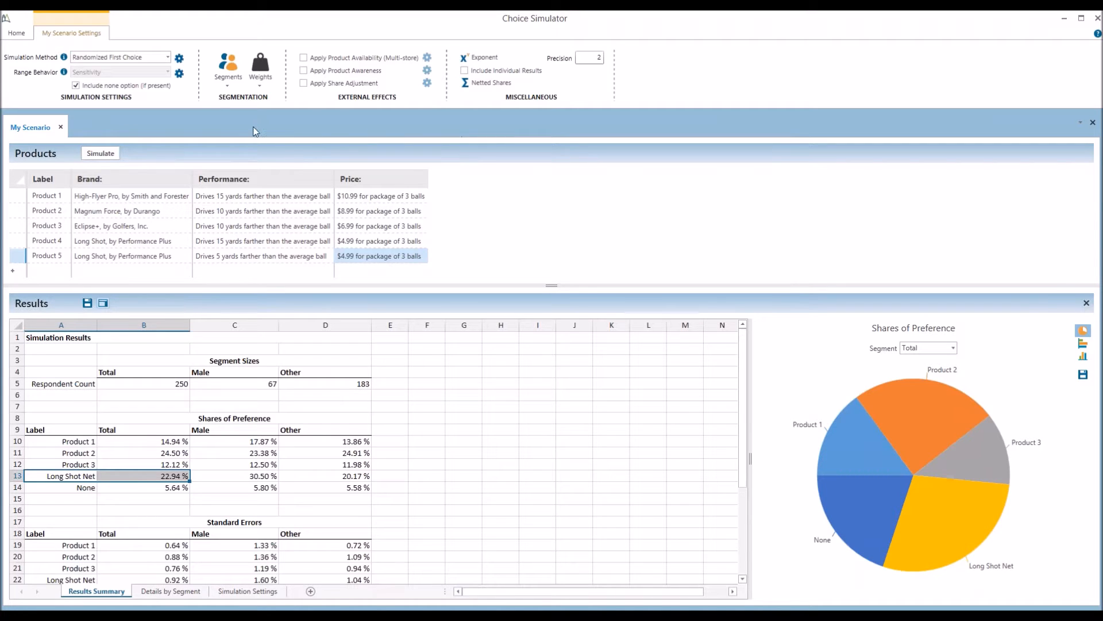
pyautogui.click(162, 58)
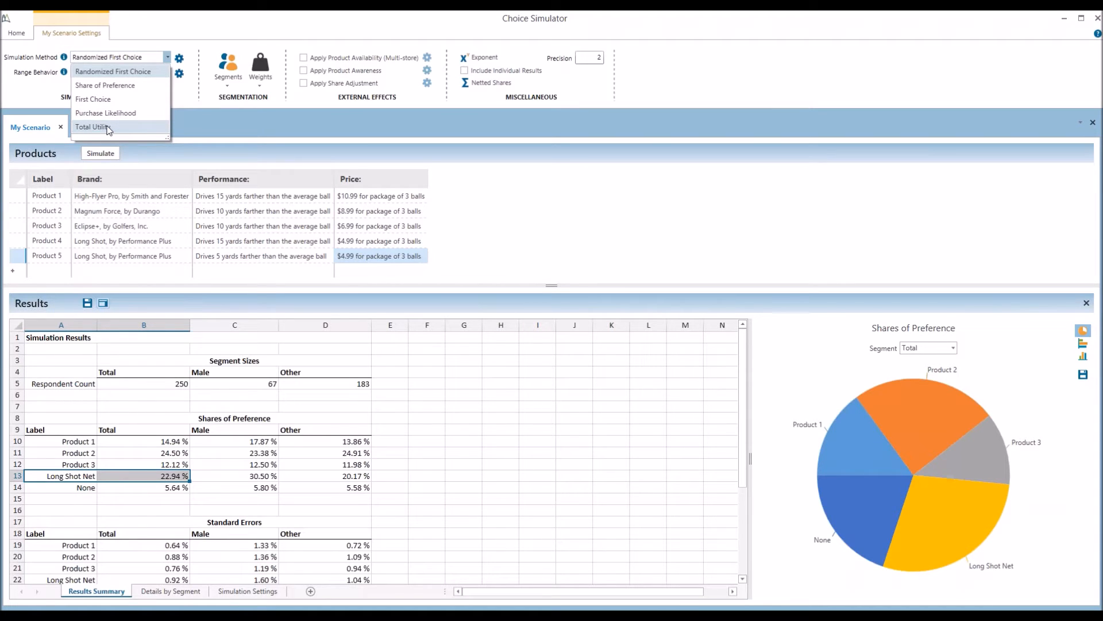
pyautogui.click(181, 116)
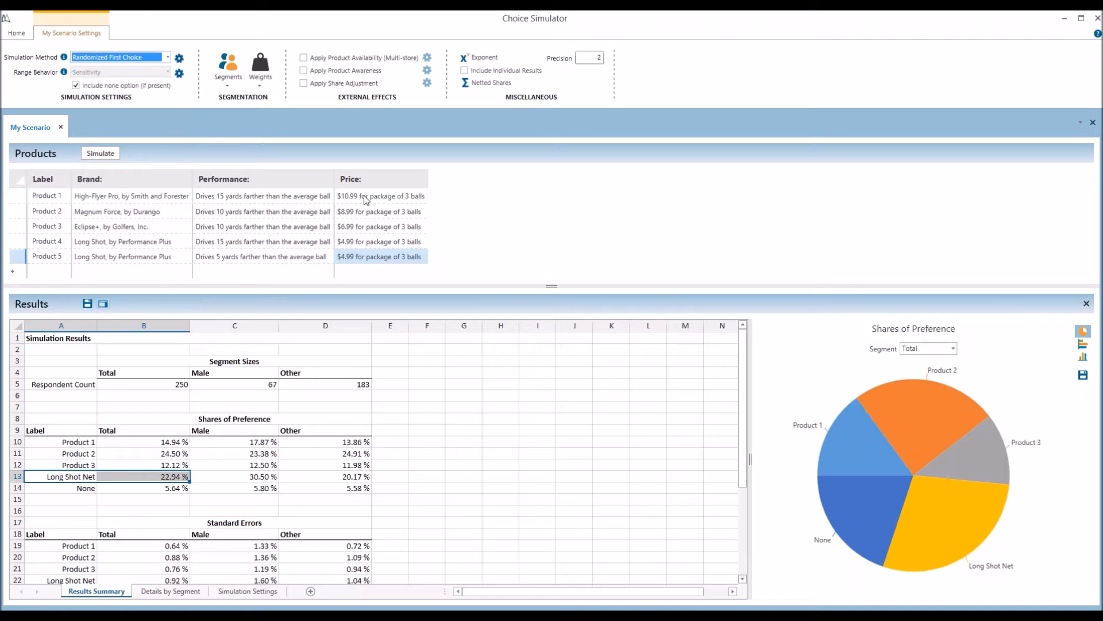
# Delete the Product 5 row from the scenario
pyautogui.click(17, 256)
pyautogui.press('Delete')
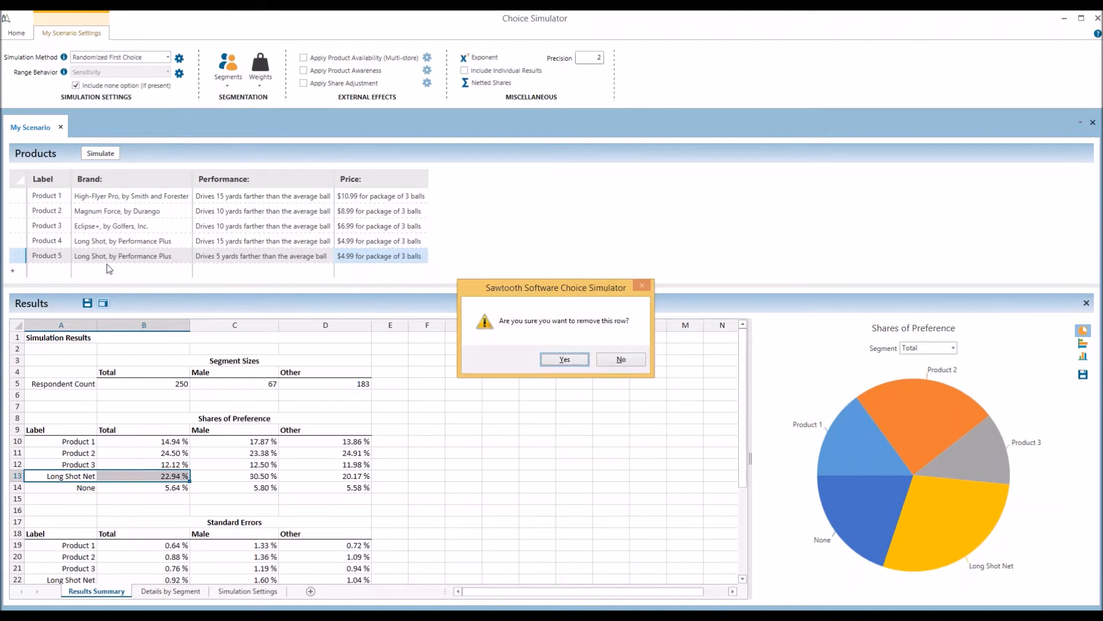
pyautogui.click(561, 362)
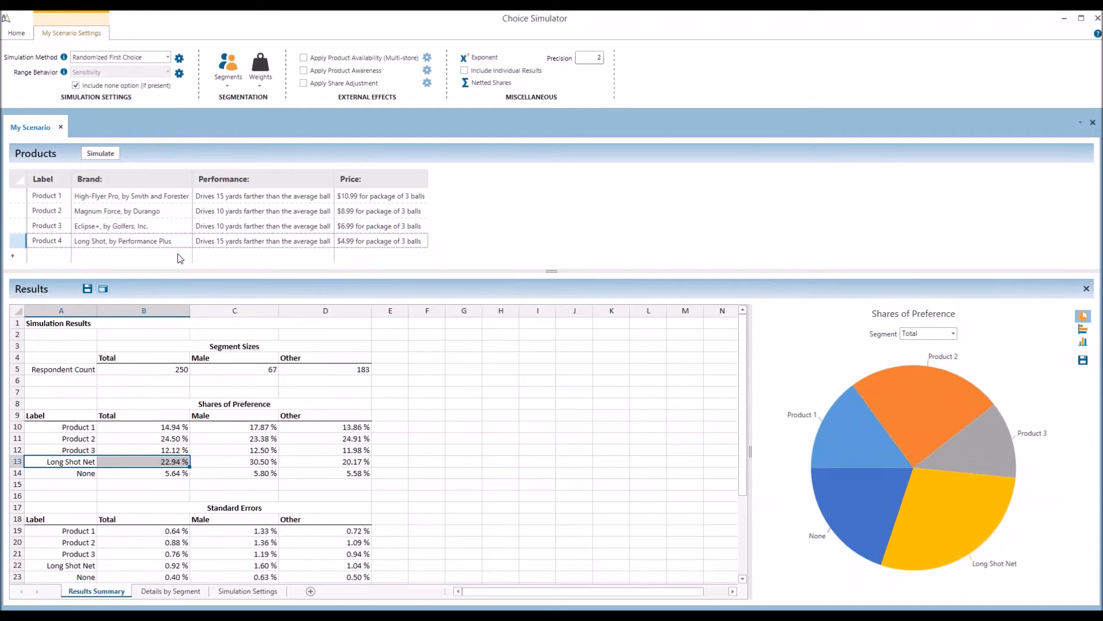
# Set Product 4's price to Range(1,4) and run the price sensitivity simulation
pyautogui.click(353, 243)
pyautogui.click(353, 243)
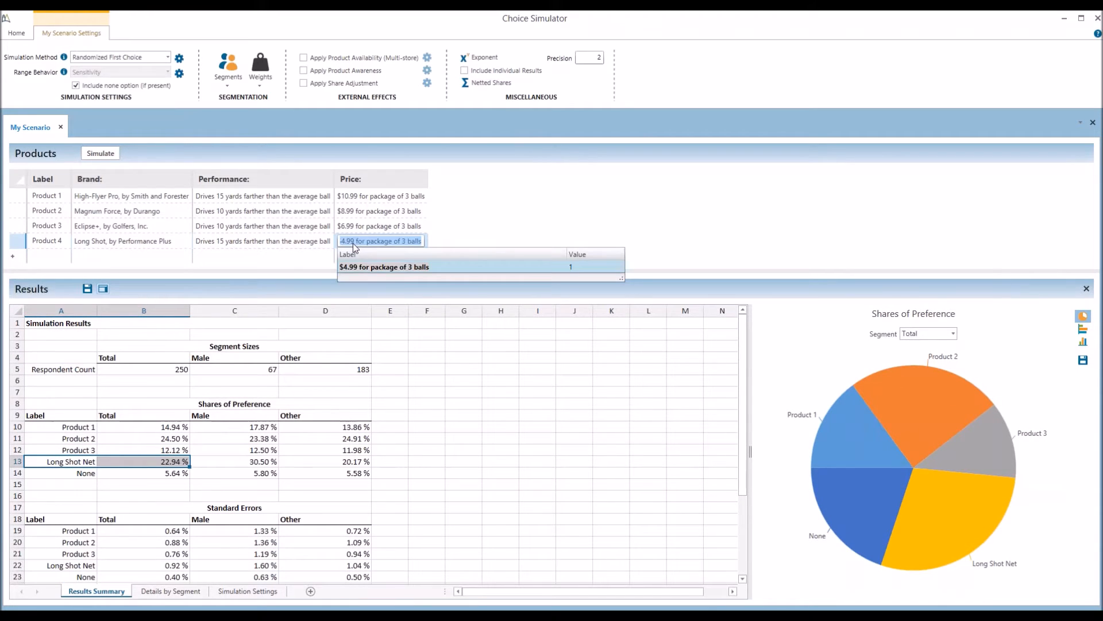
pyautogui.press('BackSpace')
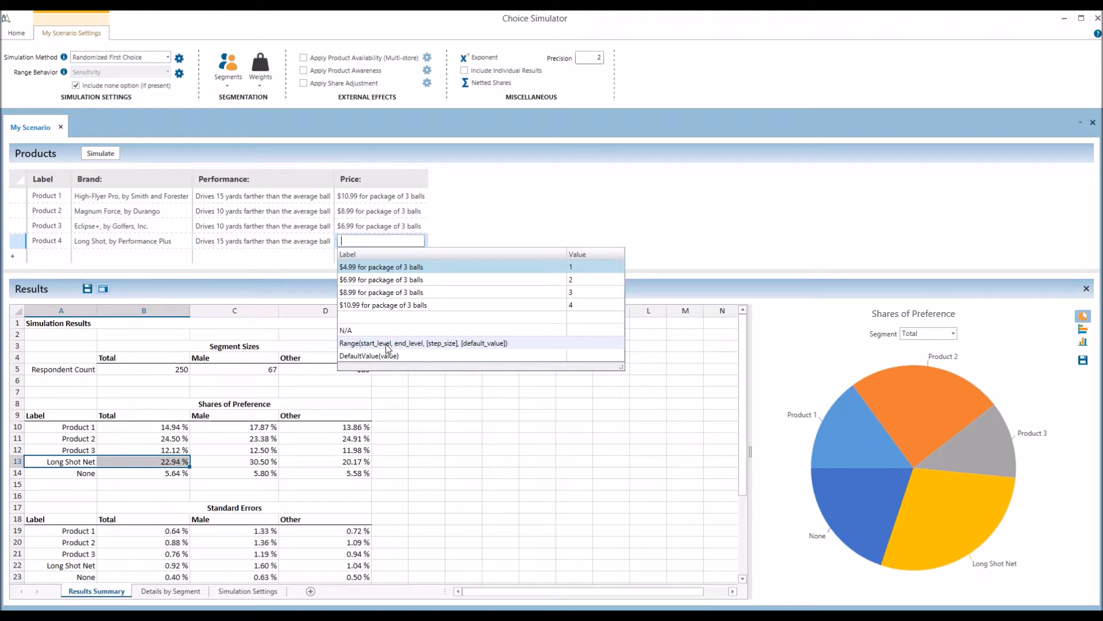
pyautogui.write('Range')
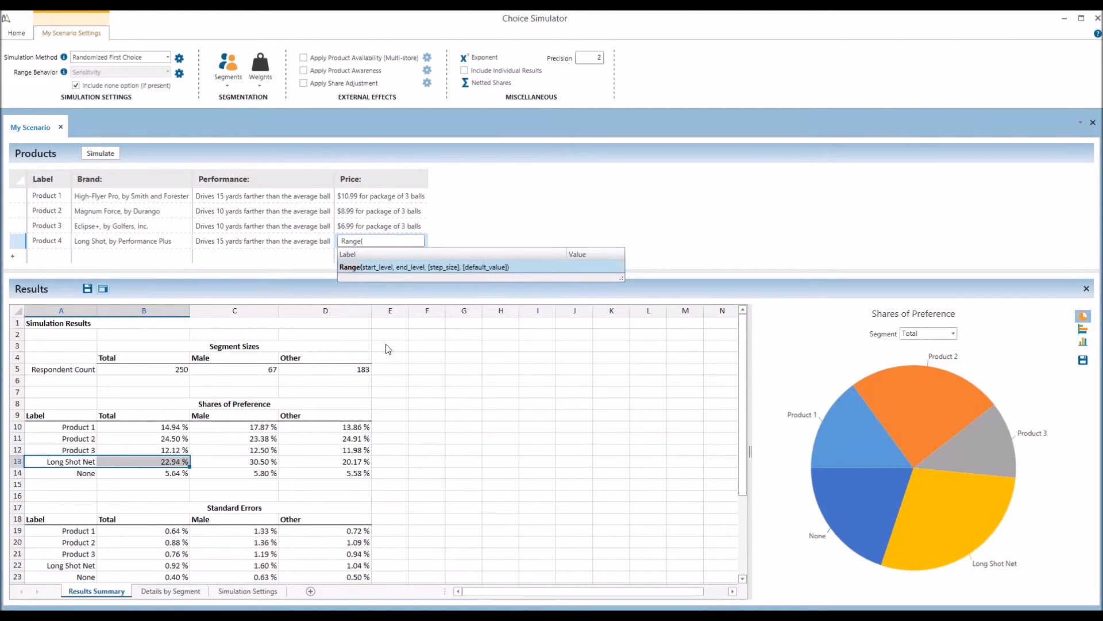
pyautogui.write('(1')
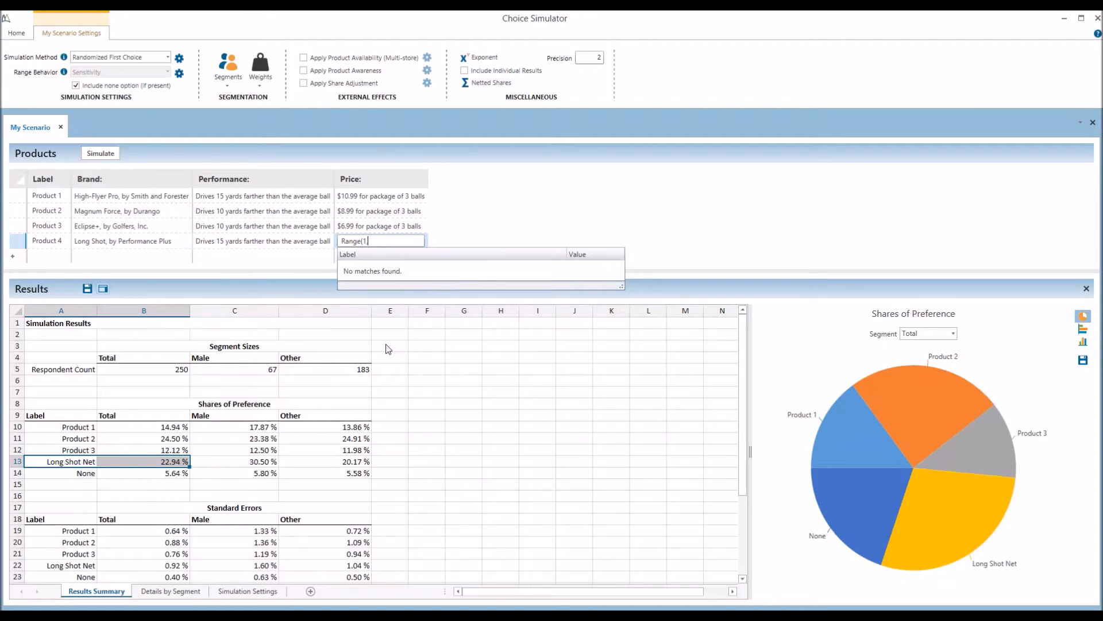
pyautogui.write(',4)')
pyautogui.press('Return')
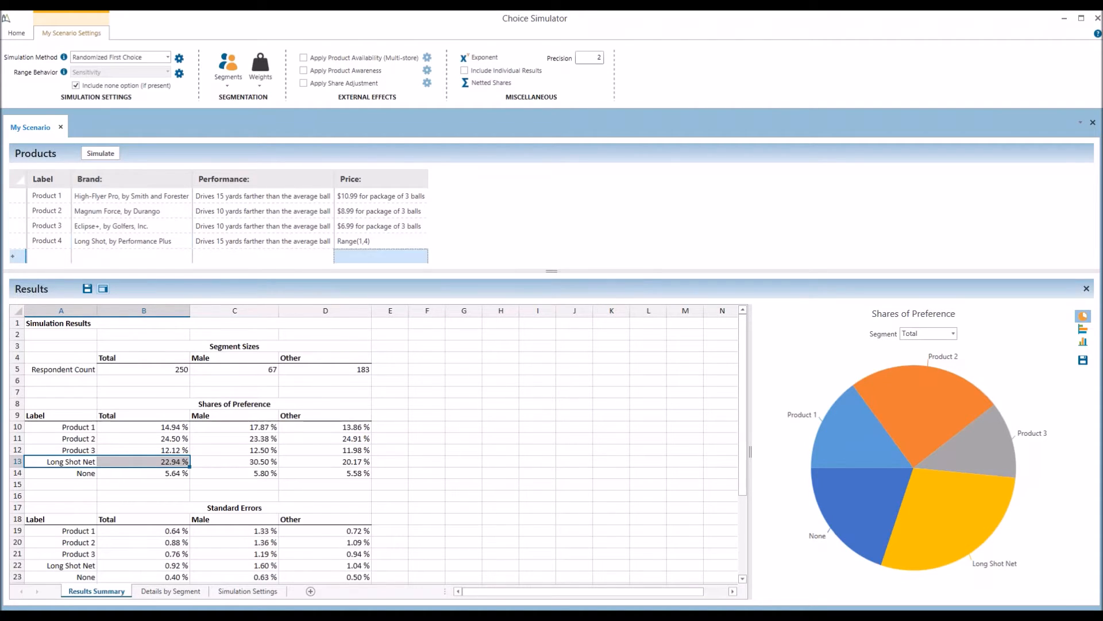
pyautogui.click(106, 157)
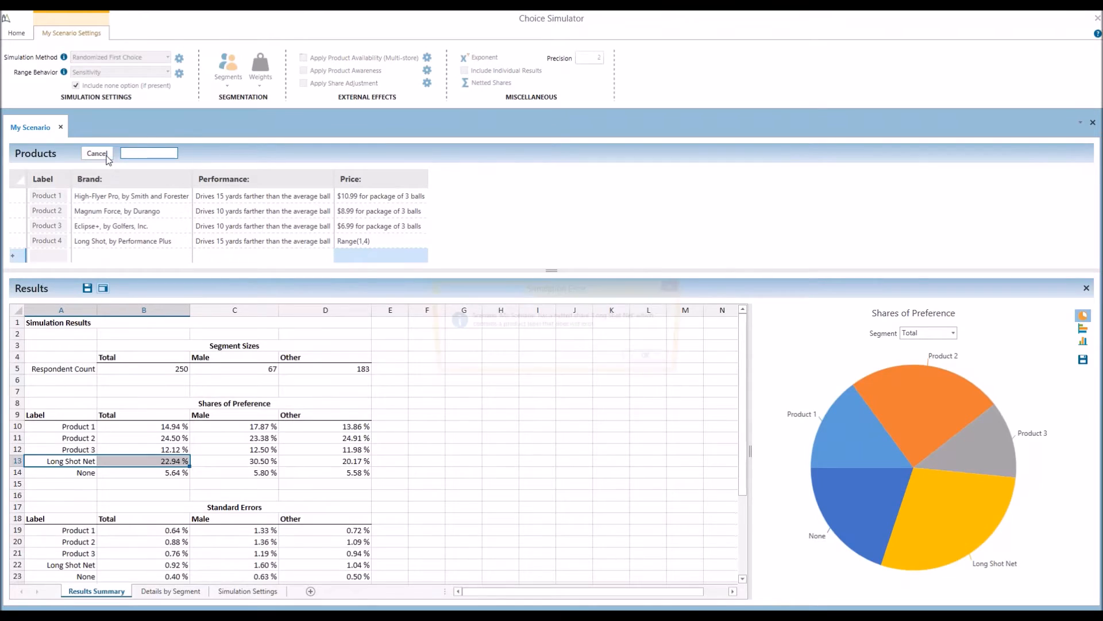
# Delete the Long Shot Net netted share and rerun, charting Product 4 from 26.34% to 3.86%
pyautogui.click(651, 361)
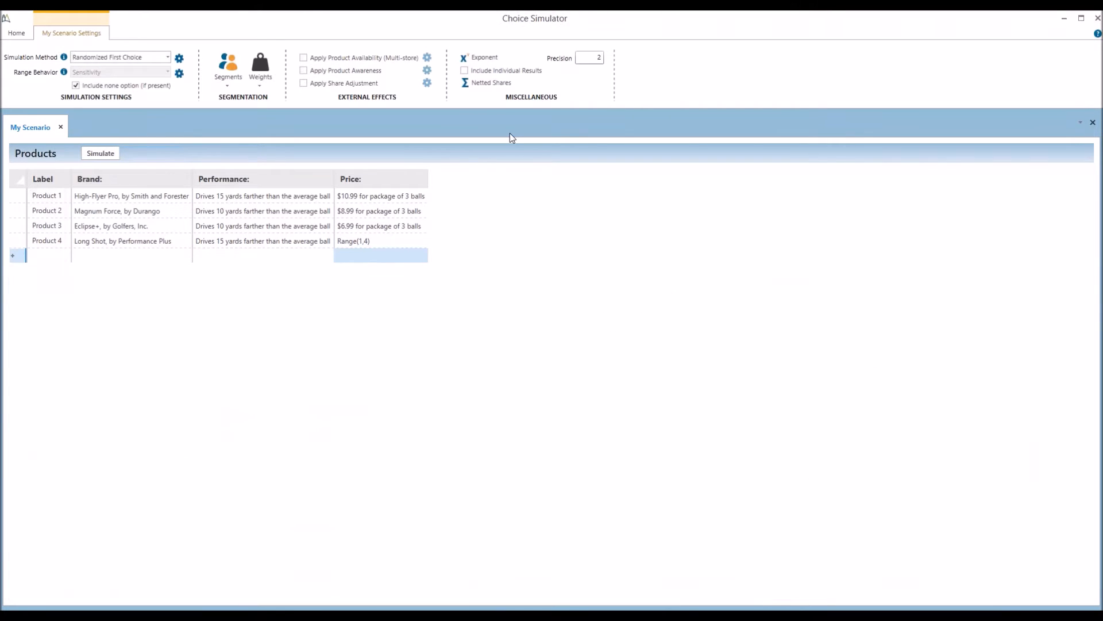
pyautogui.click(484, 84)
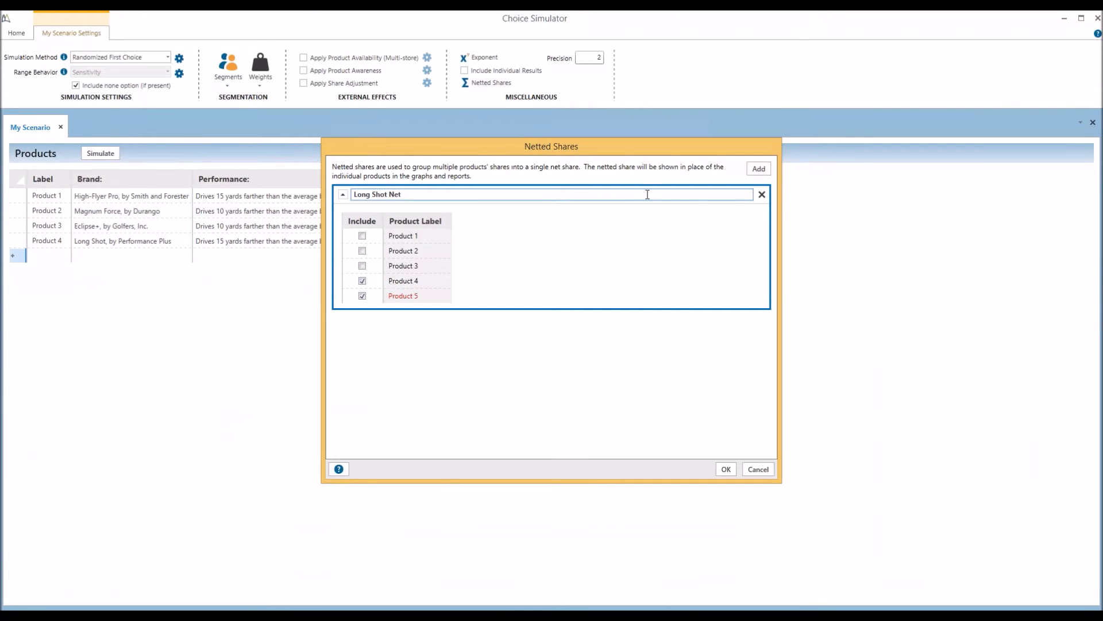
pyautogui.click(762, 194)
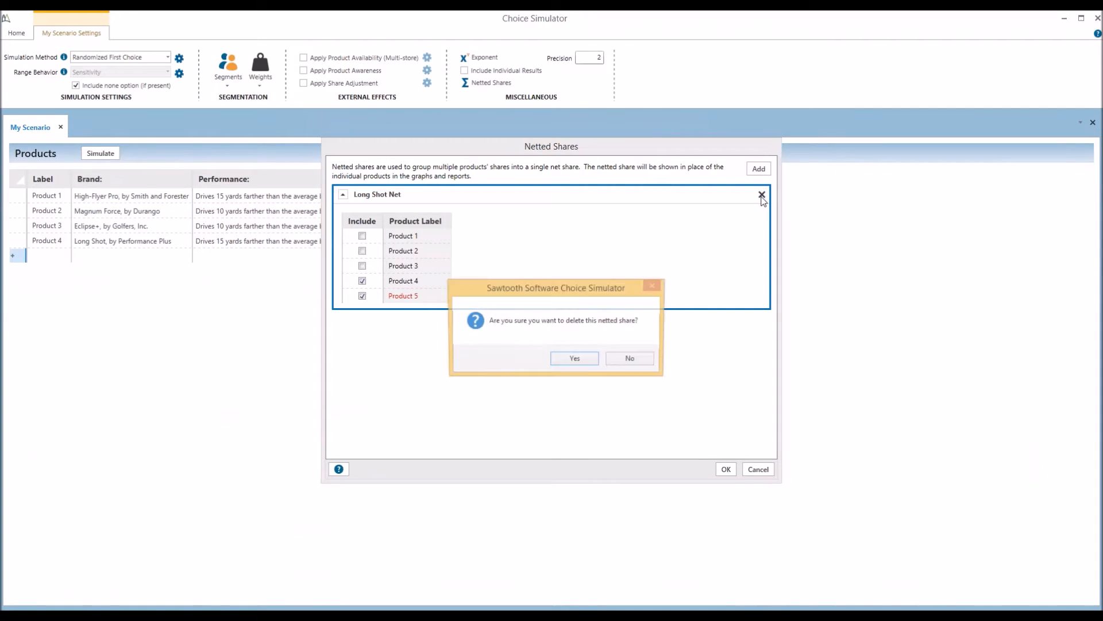
pyautogui.click(589, 366)
pyautogui.click(726, 469)
pyautogui.click(105, 153)
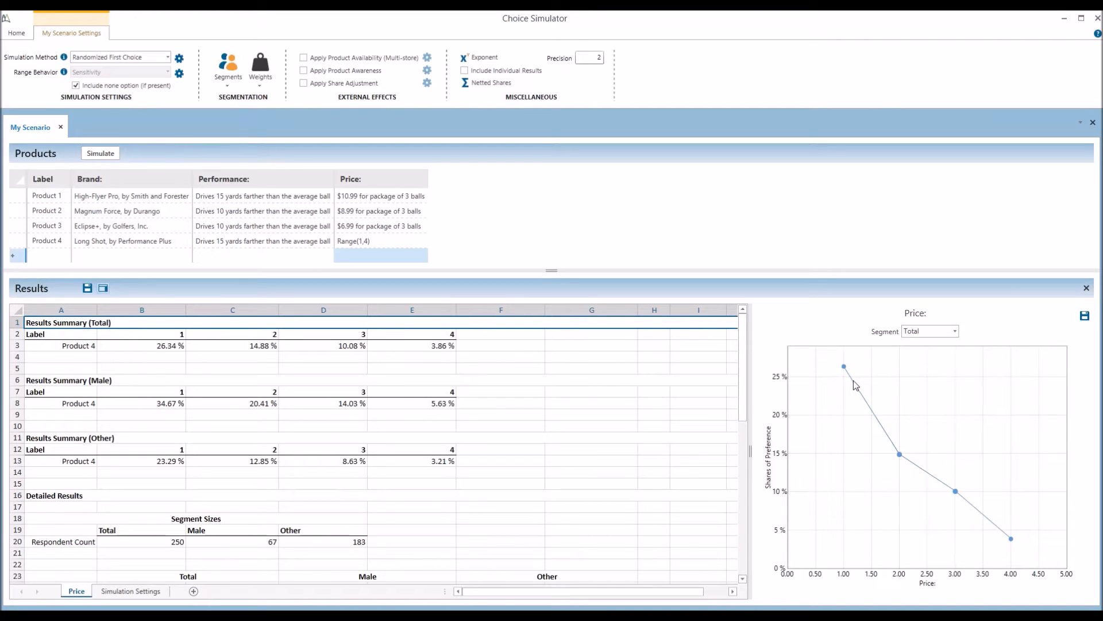
# Widen the Price chart pane beside the Product 4 results grid, then give the table some width back
pyautogui.moveTo(843, 367)
pyautogui.moveTo(750, 450); pyautogui.dragTo(621, 451)
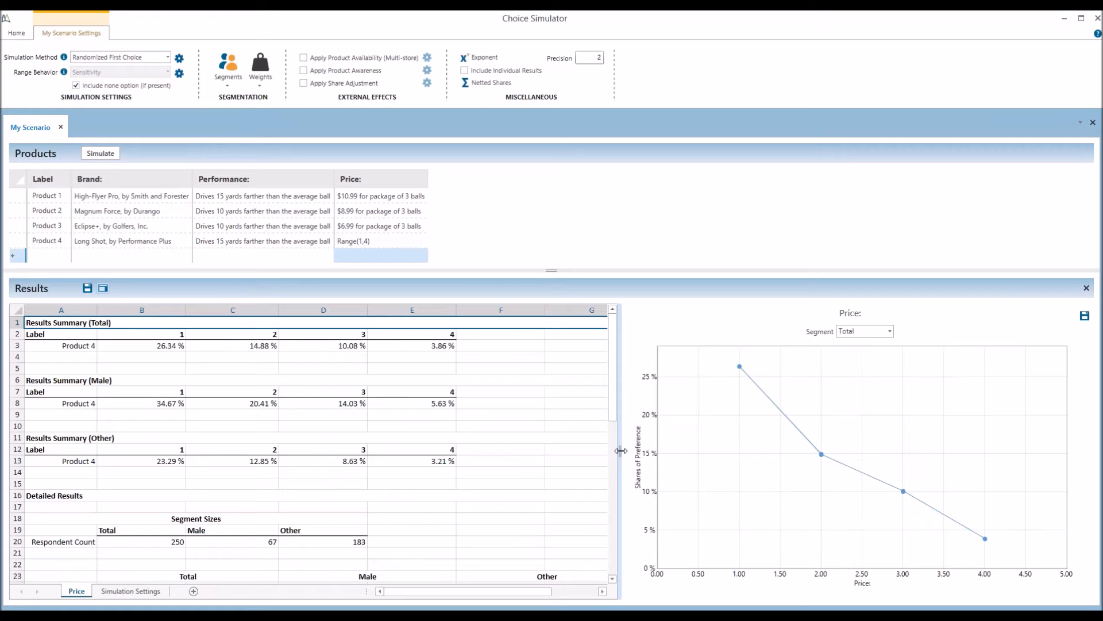
pyautogui.moveTo(621, 450); pyautogui.dragTo(691, 450)
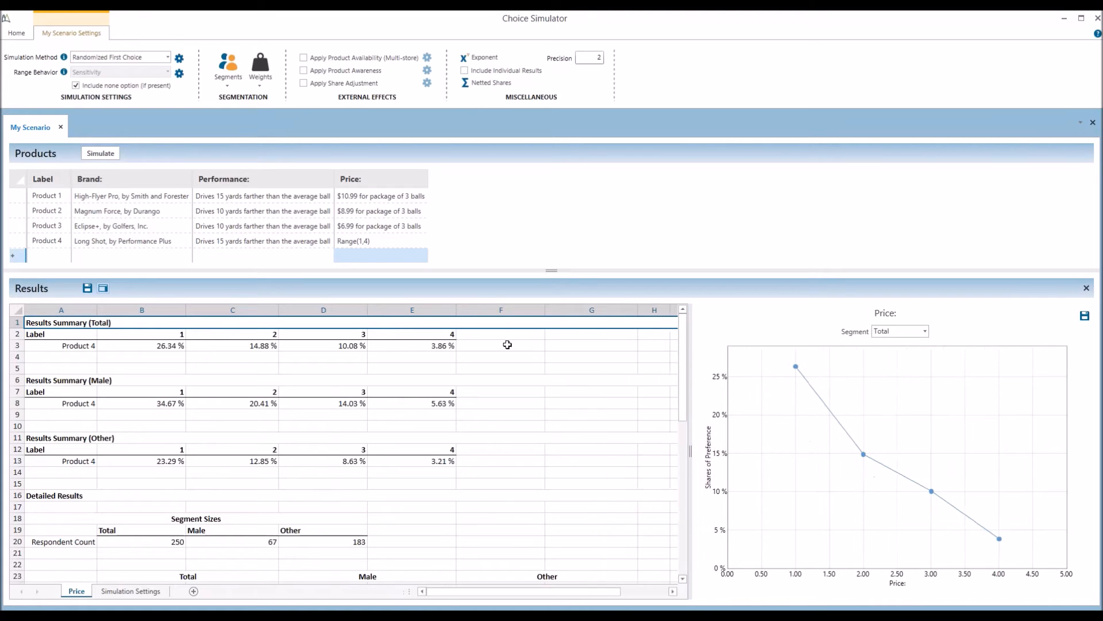
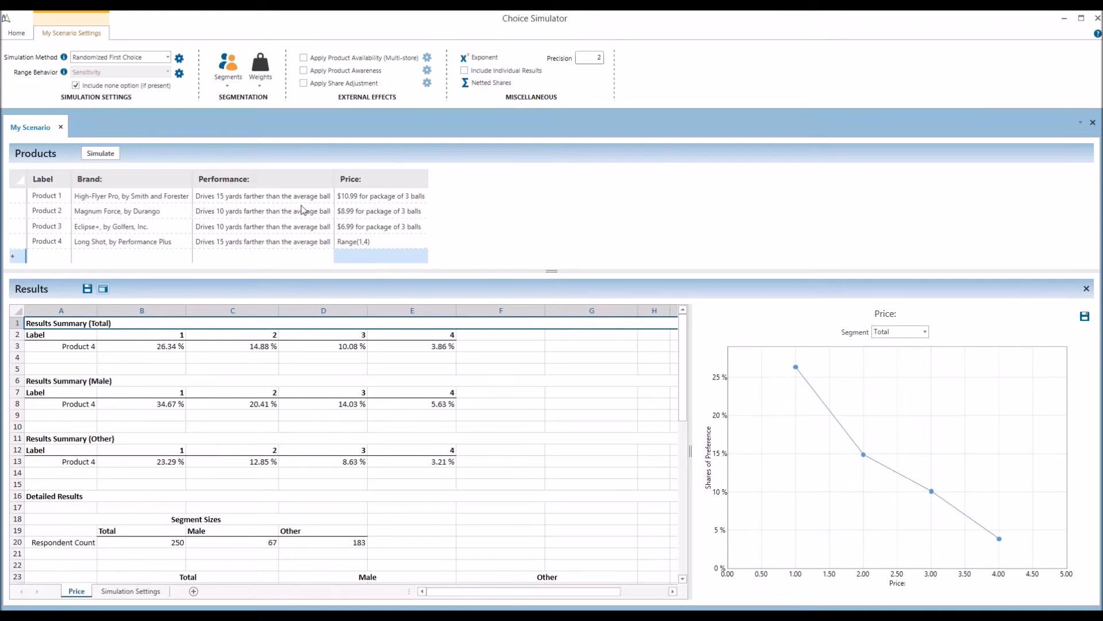
# Switch the Choice Simulator ribbon back to its Home scenario and reporting commands
pyautogui.click(18, 35)
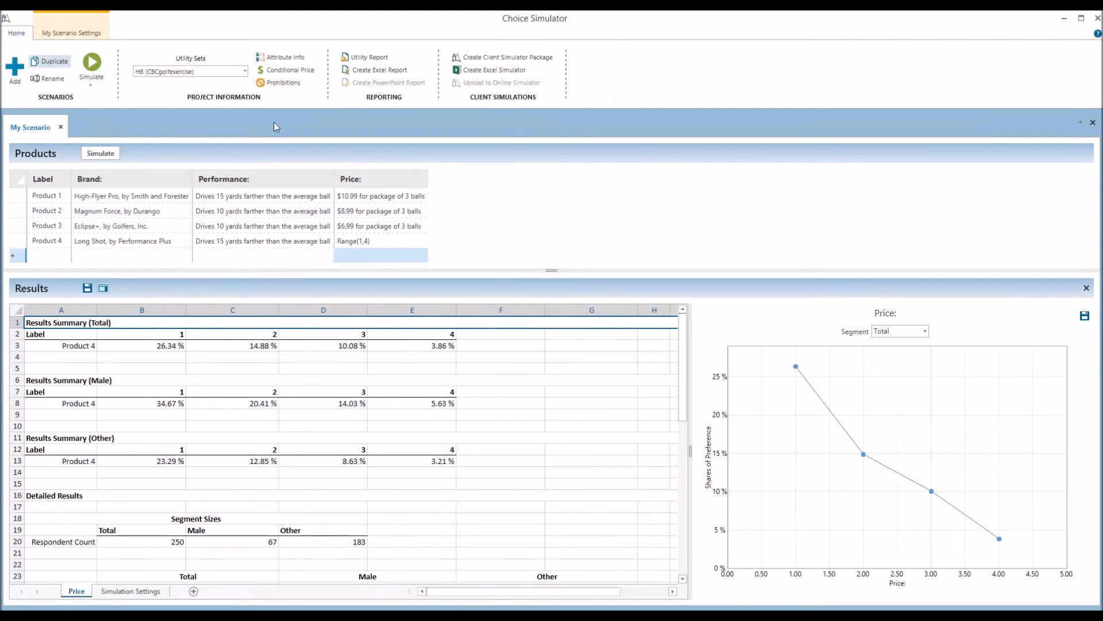
# Open the utility summary report full-screen and refresh it split by the venue segment
pyautogui.click(357, 58)
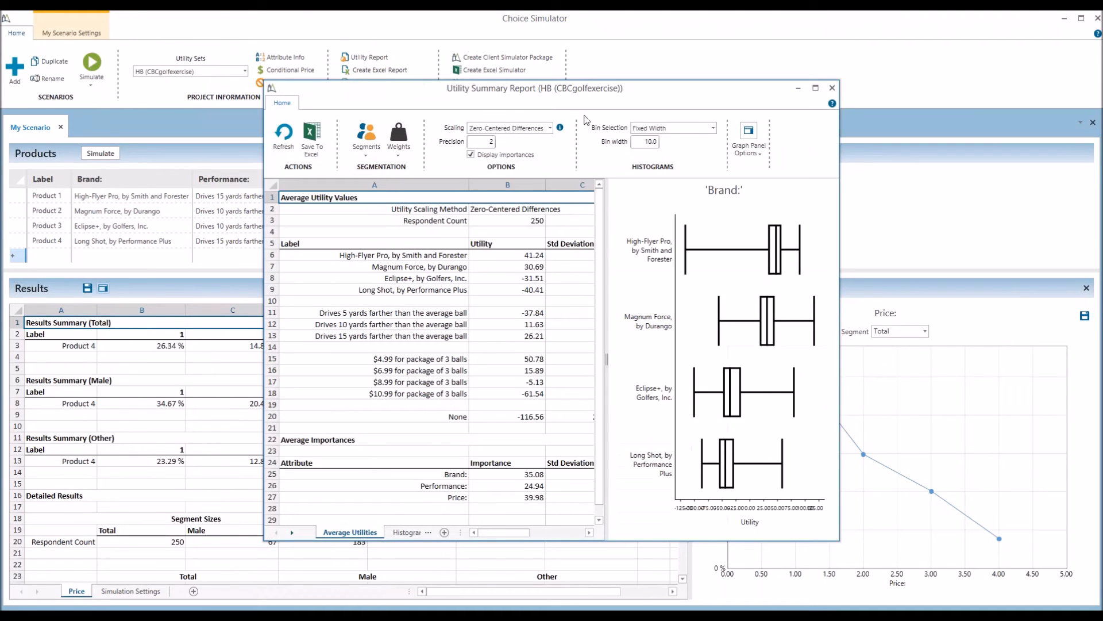
pyautogui.doubleClick(710, 89)
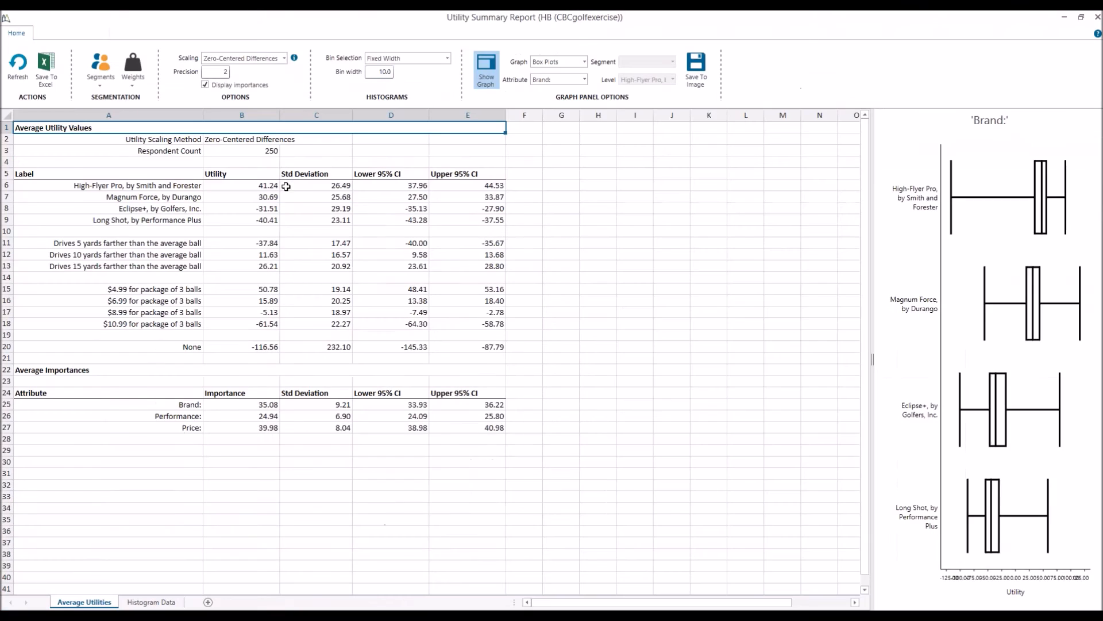
pyautogui.click(102, 73)
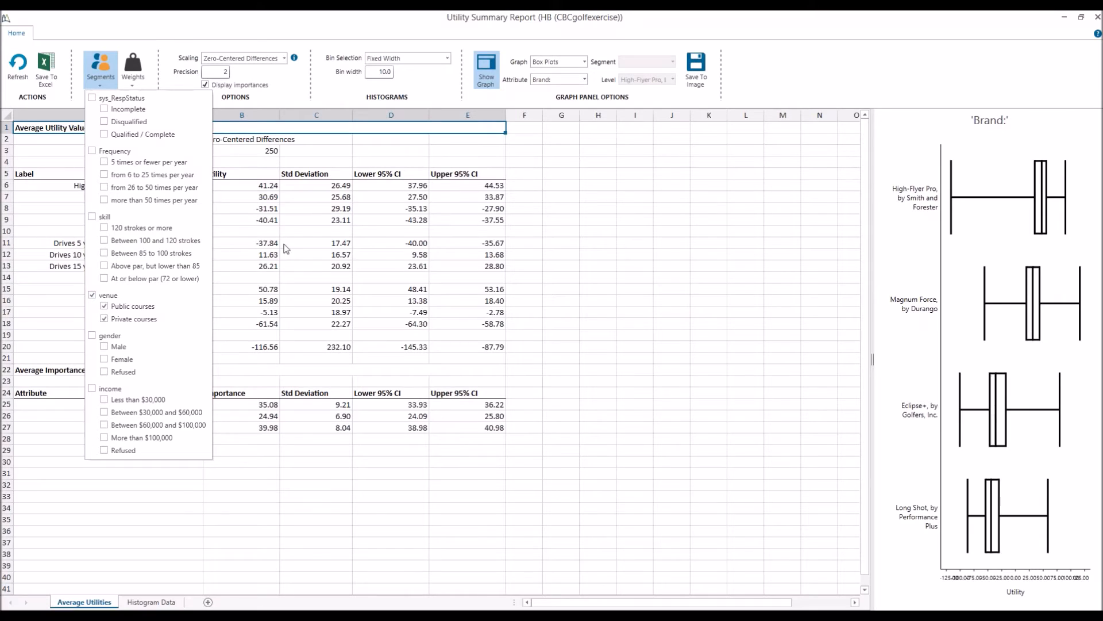
pyautogui.click(228, 205)
pyautogui.click(17, 64)
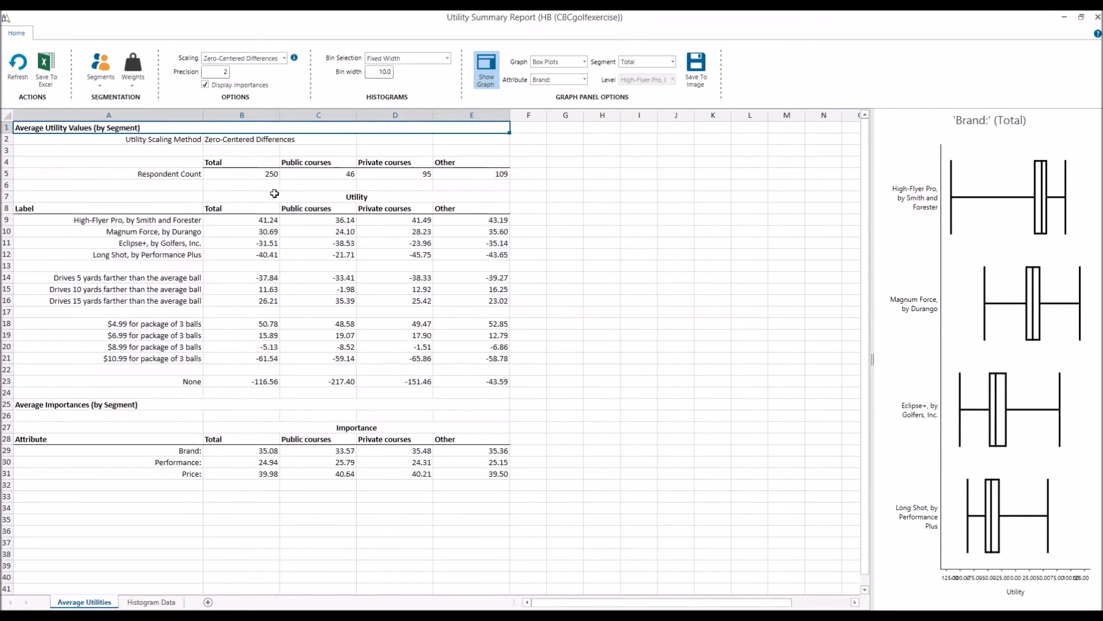
# Review the Total, Public courses, Private courses and Other columns of the segmented report
pyautogui.hotkey('ctrl', 'a')
pyautogui.click(241, 115)
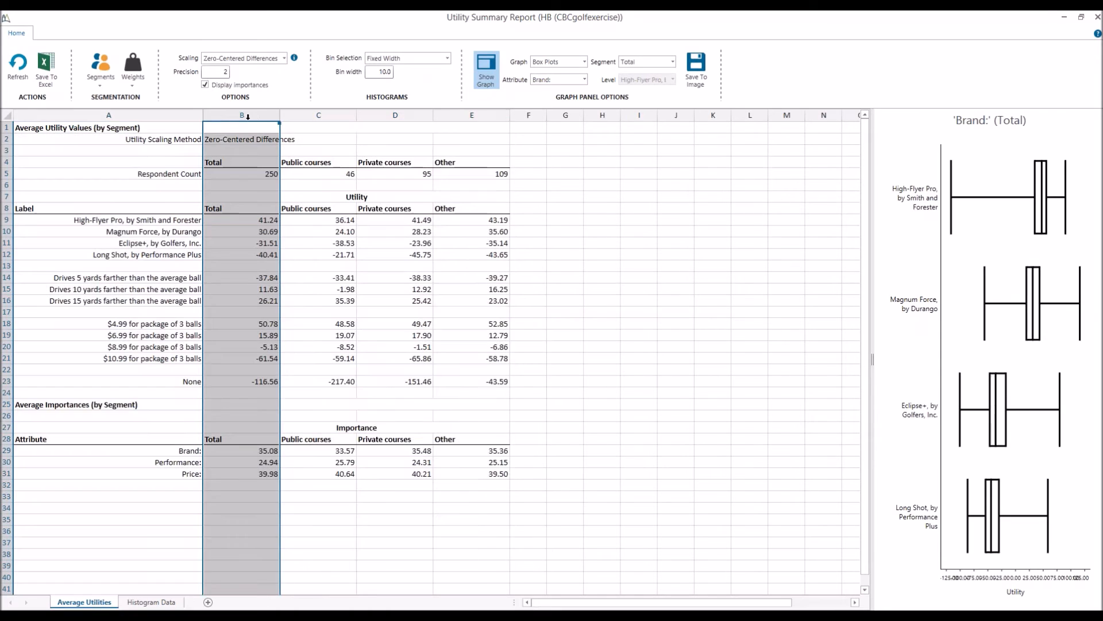
pyautogui.hotkey('ctrl', 'a')
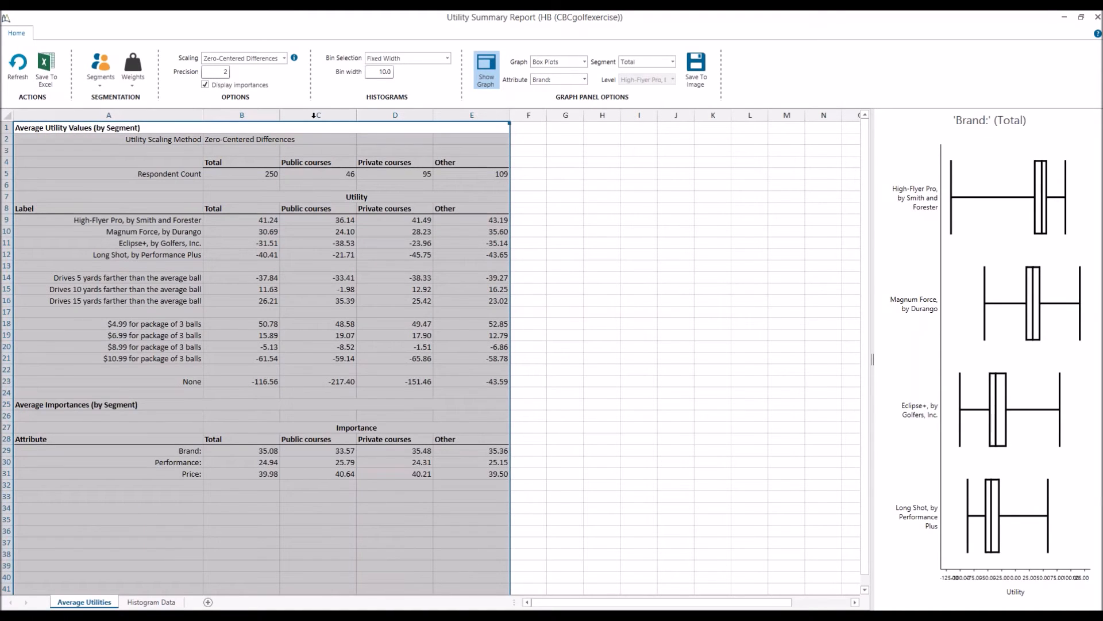
pyautogui.click(317, 115)
pyautogui.click(385, 115)
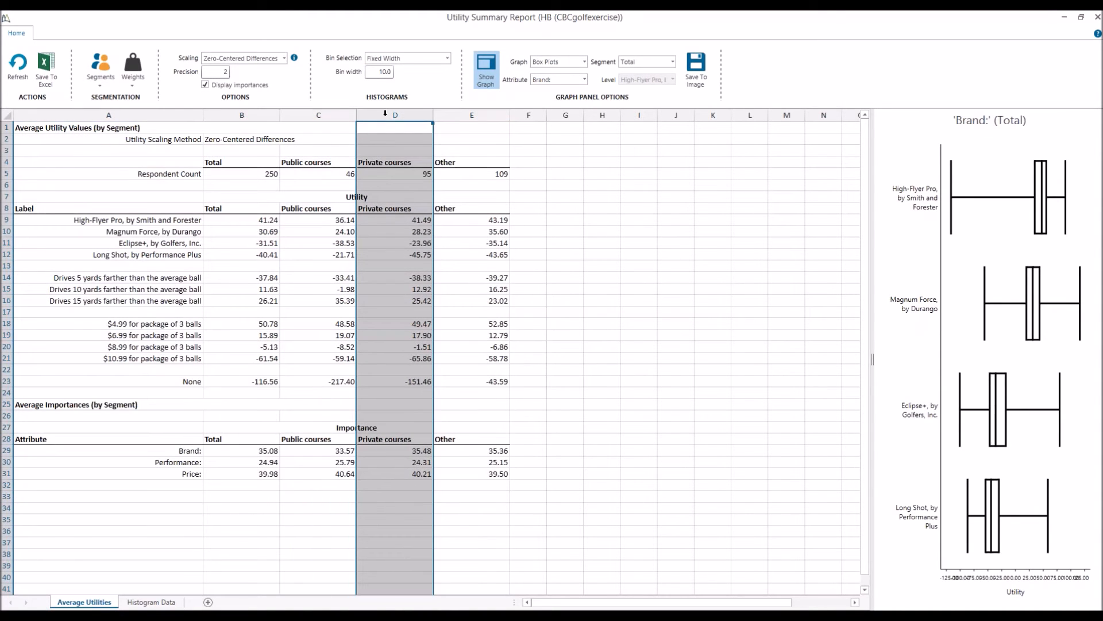
pyautogui.click(460, 115)
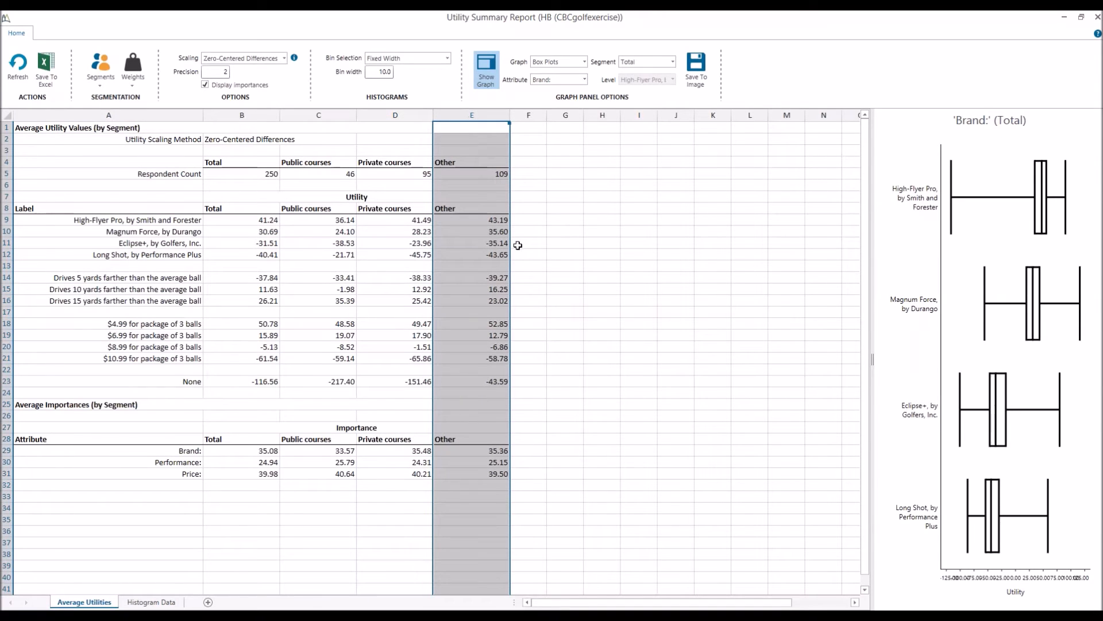
# Widen the chart and switch it to a histogram for the Private courses segment
pyautogui.moveTo(872, 365); pyautogui.dragTo(512, 382)
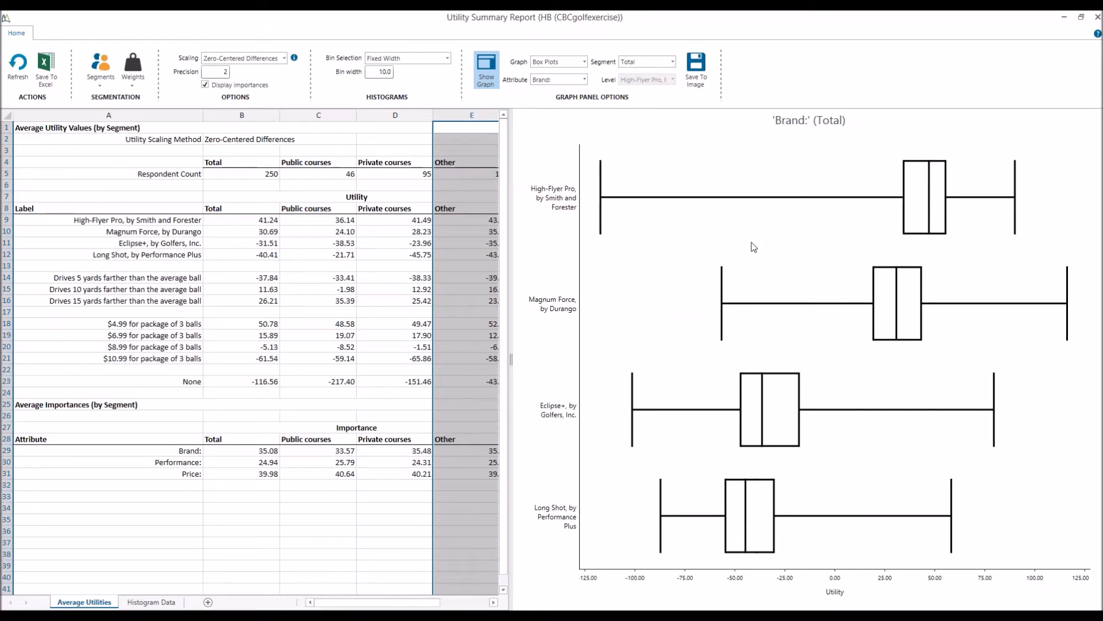
pyautogui.click(637, 63)
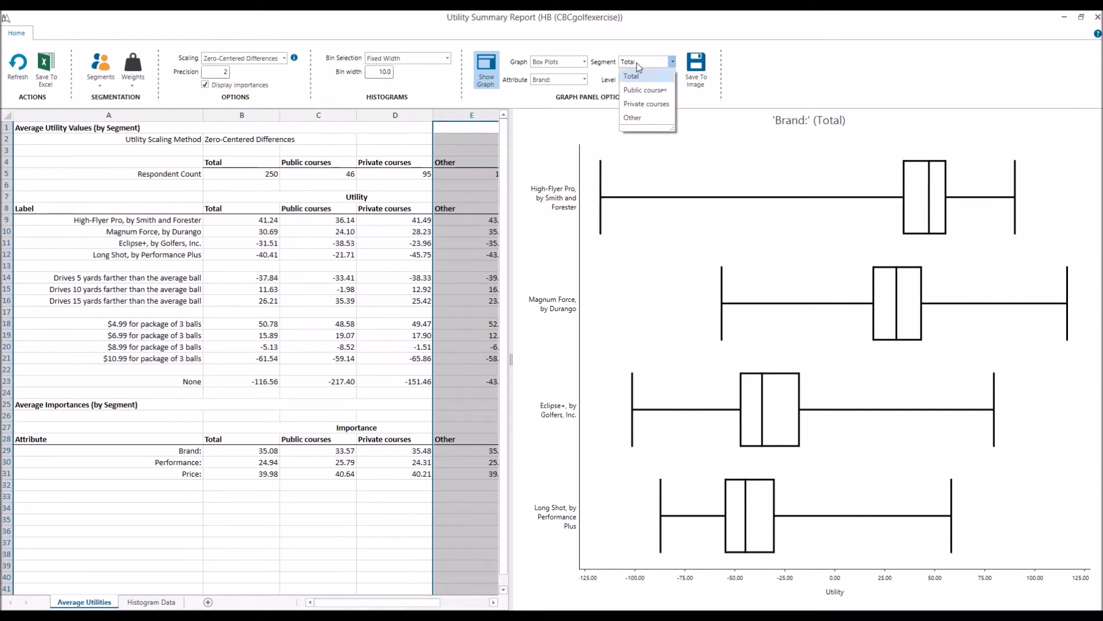
pyautogui.click(639, 91)
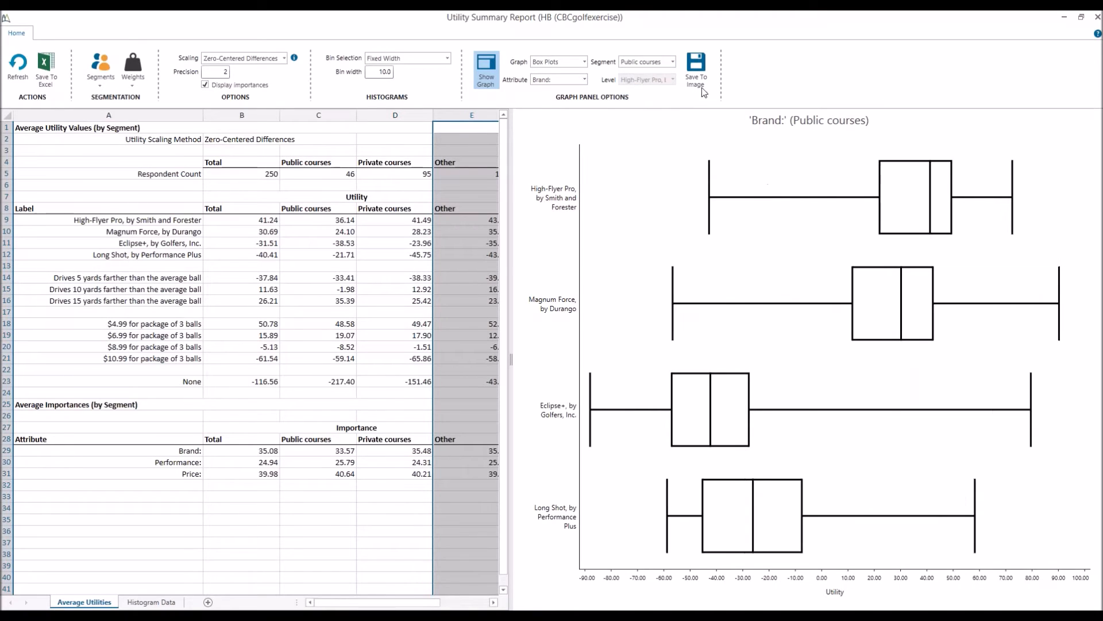
pyautogui.click(563, 61)
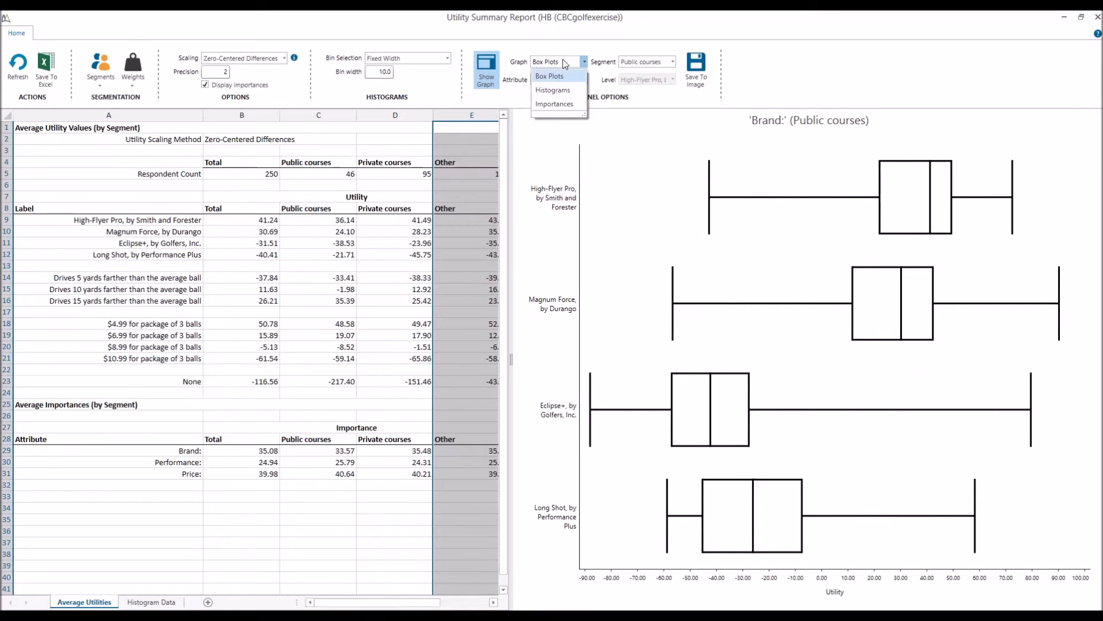
pyautogui.click(558, 91)
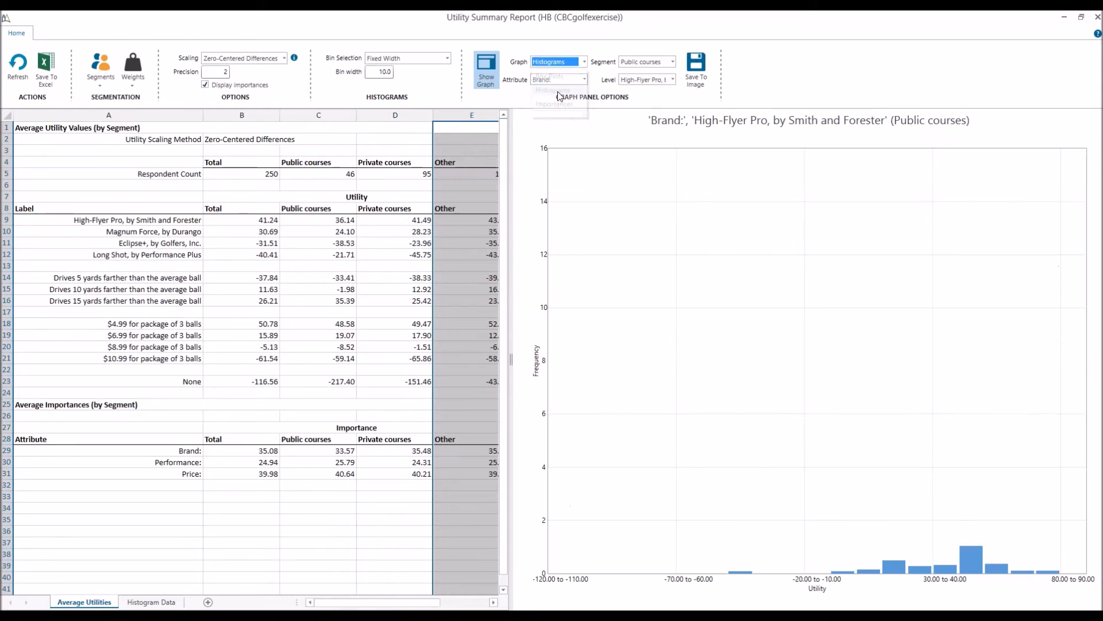
pyautogui.click(648, 64)
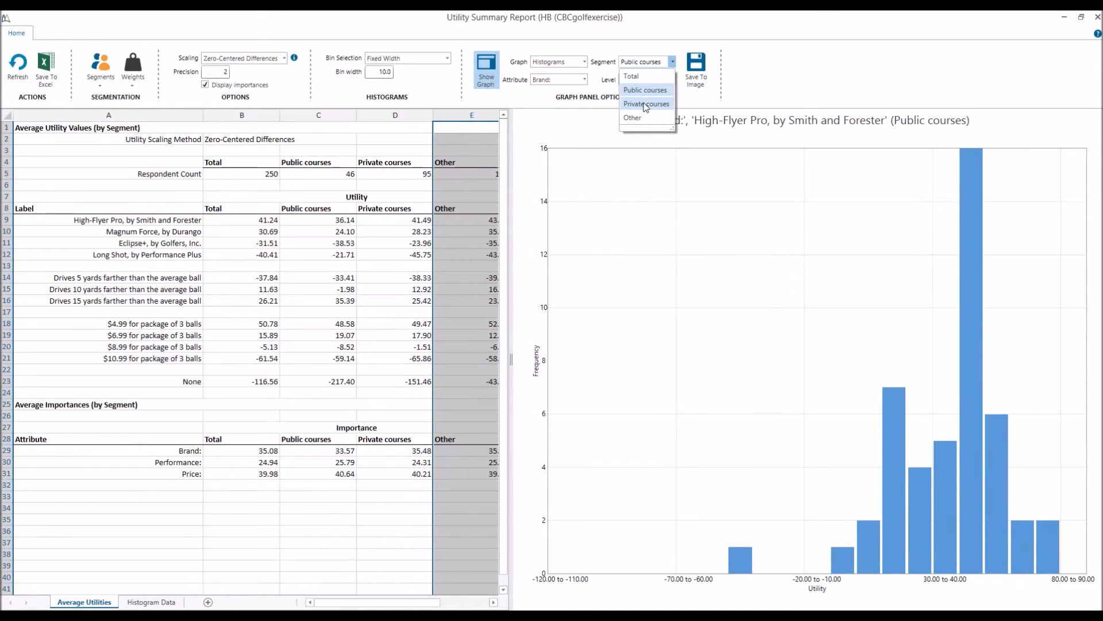
pyautogui.click(647, 104)
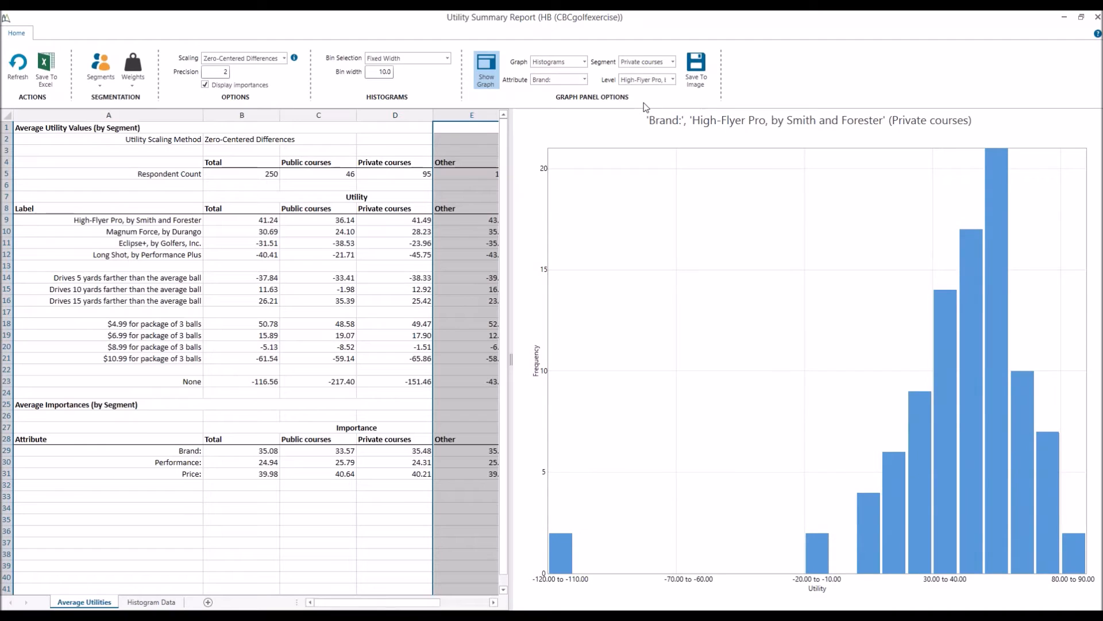
# Keep Brand as the attribute with fixed-width bins, then widen the table for all segment columns
pyautogui.click(572, 80)
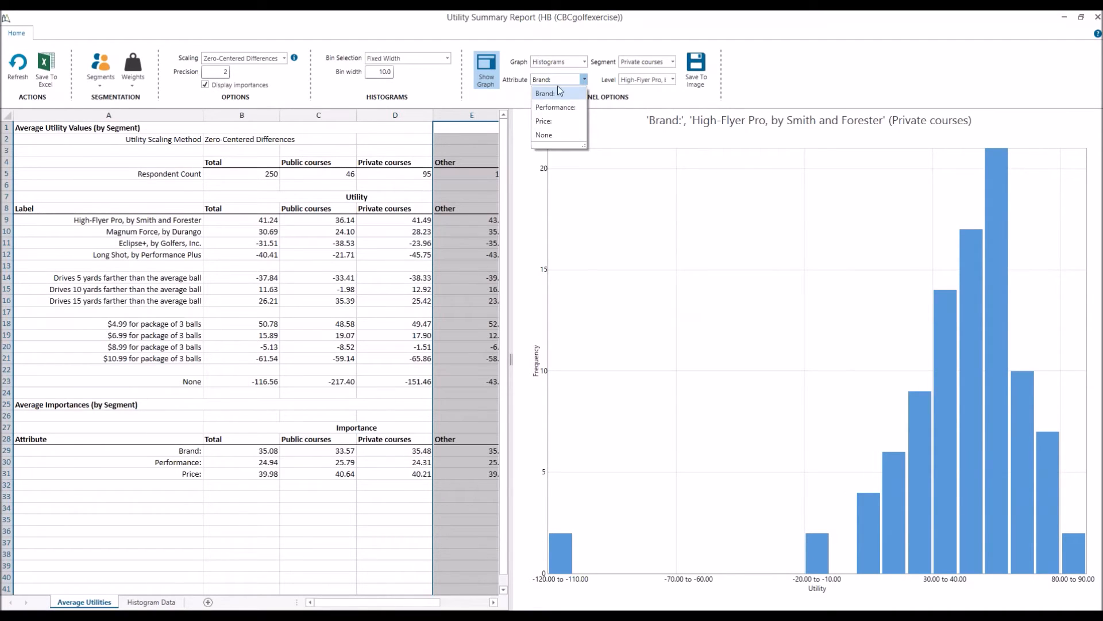
pyautogui.press('Tab')
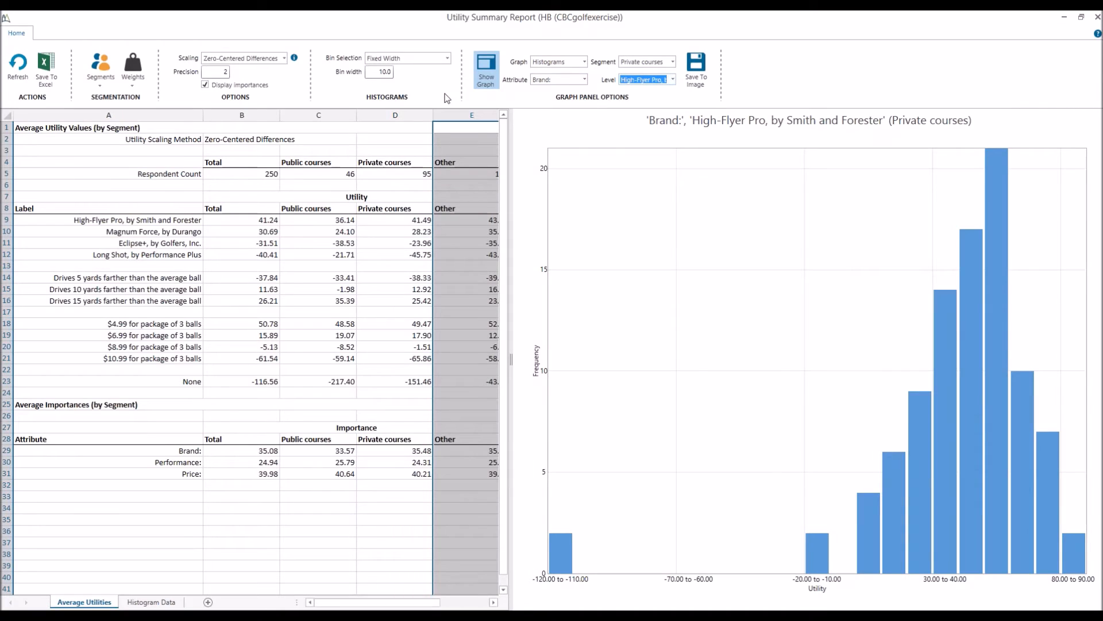
pyautogui.click(428, 59)
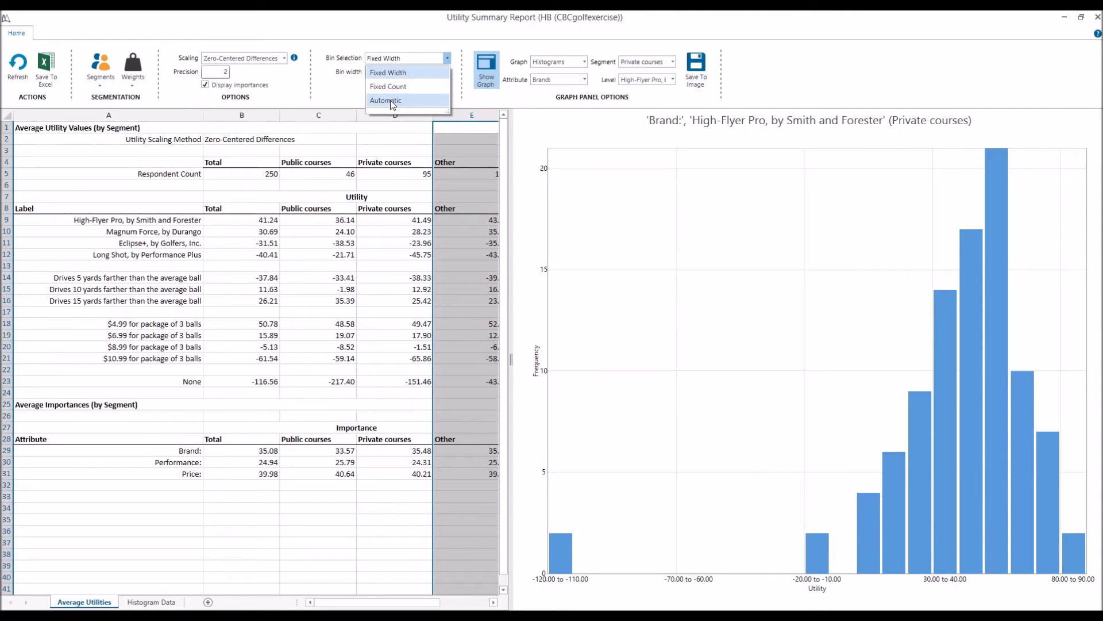
pyautogui.click(399, 33)
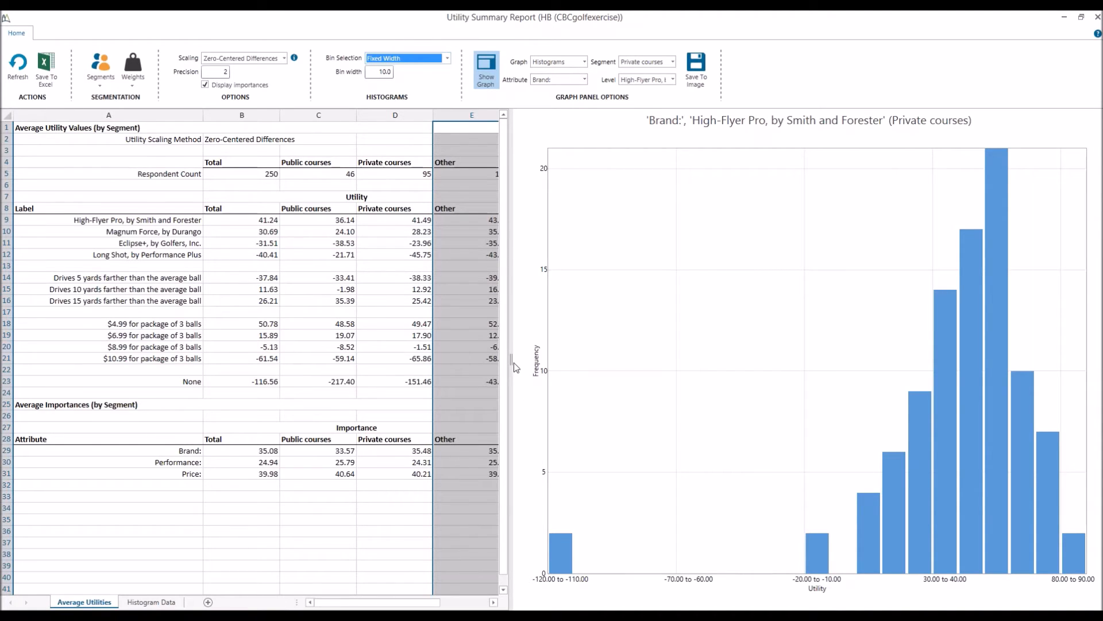
pyautogui.moveTo(511, 360); pyautogui.dragTo(599, 360)
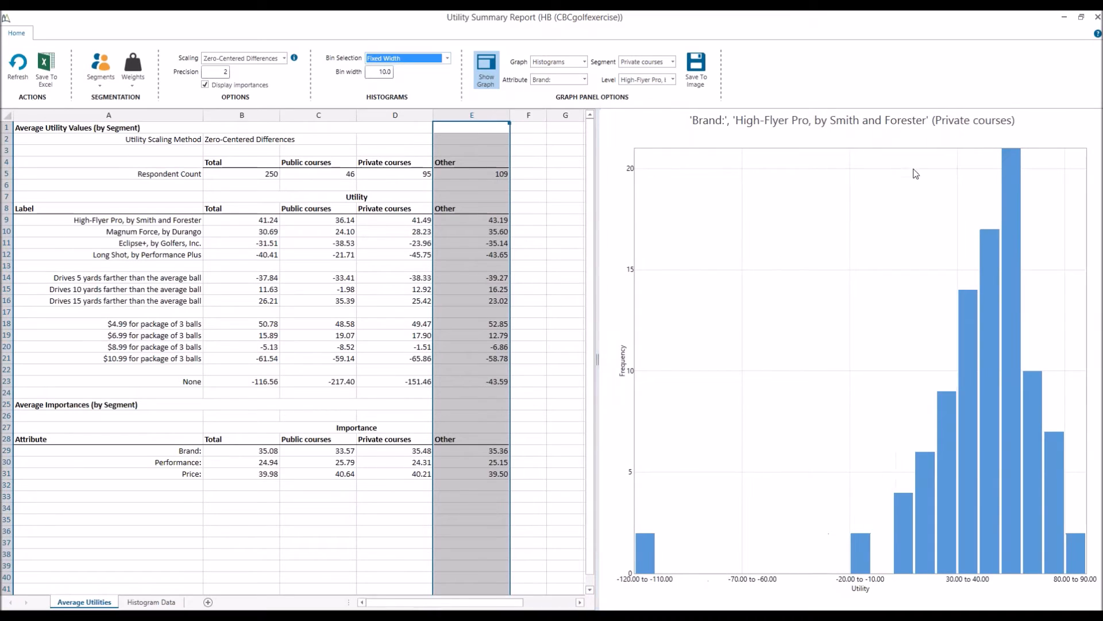
# Close the Utility Summary Report and show the My Scenario Settings tab
pyautogui.click(1095, 22)
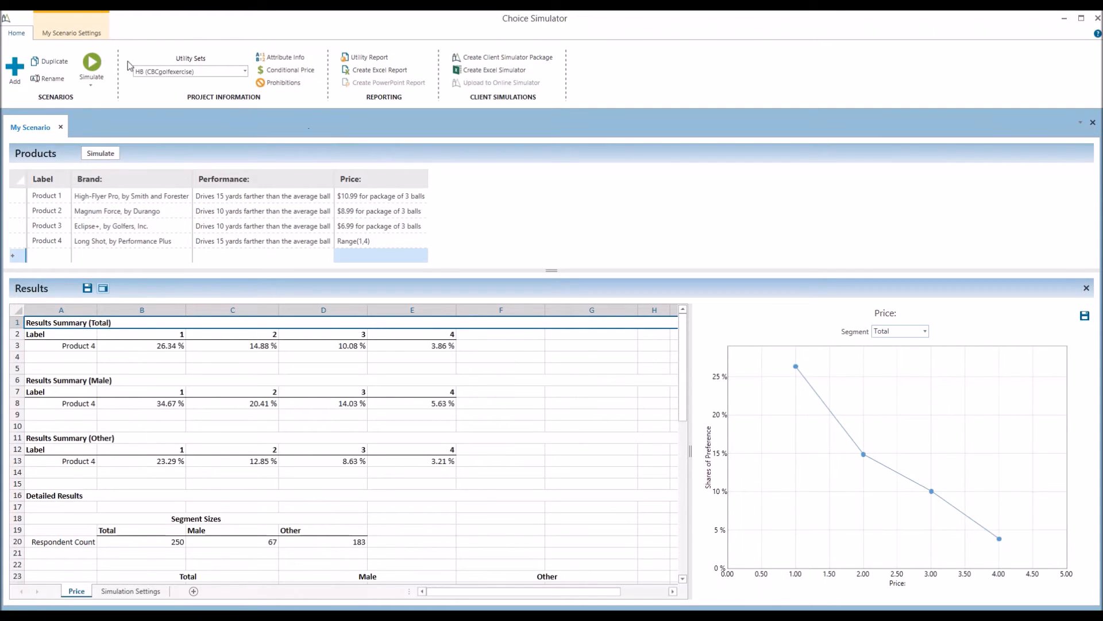
pyautogui.click(90, 35)
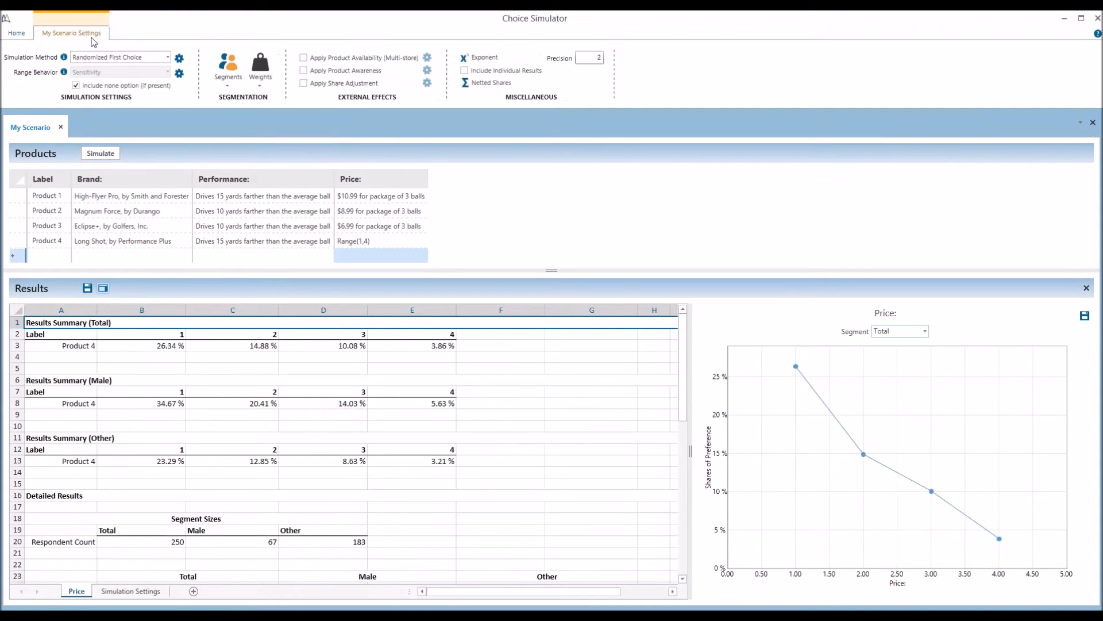
# Open the Simulation Method dropdown to see the available methods
pyautogui.click(153, 57)
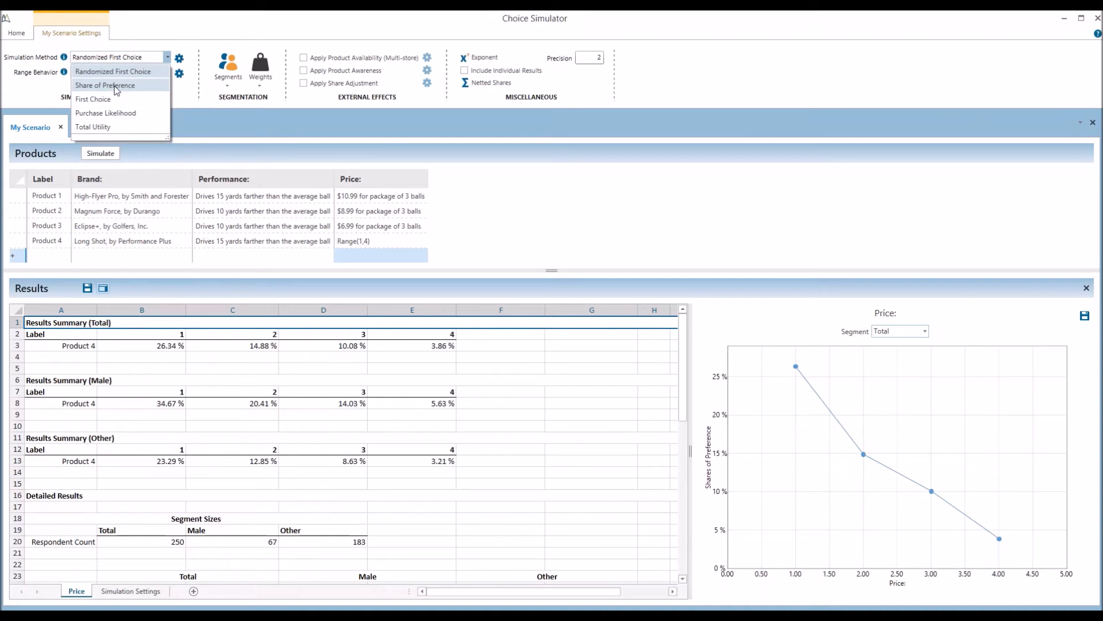
# Set the simulation method to Share of Preference, then reopen the method list
pyautogui.click(117, 86)
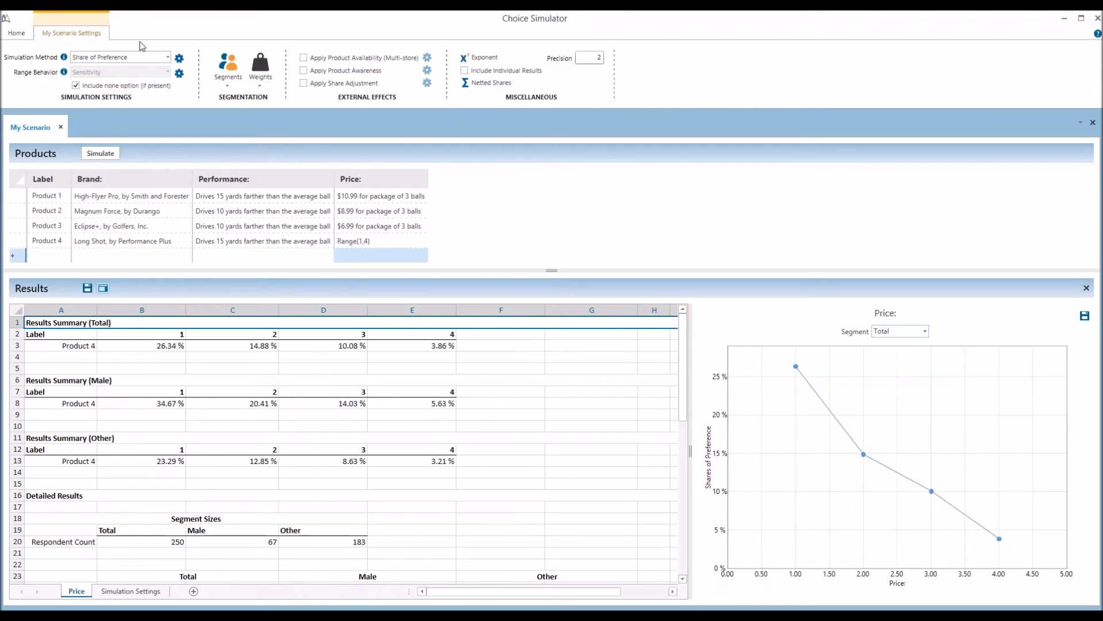
pyautogui.click(136, 58)
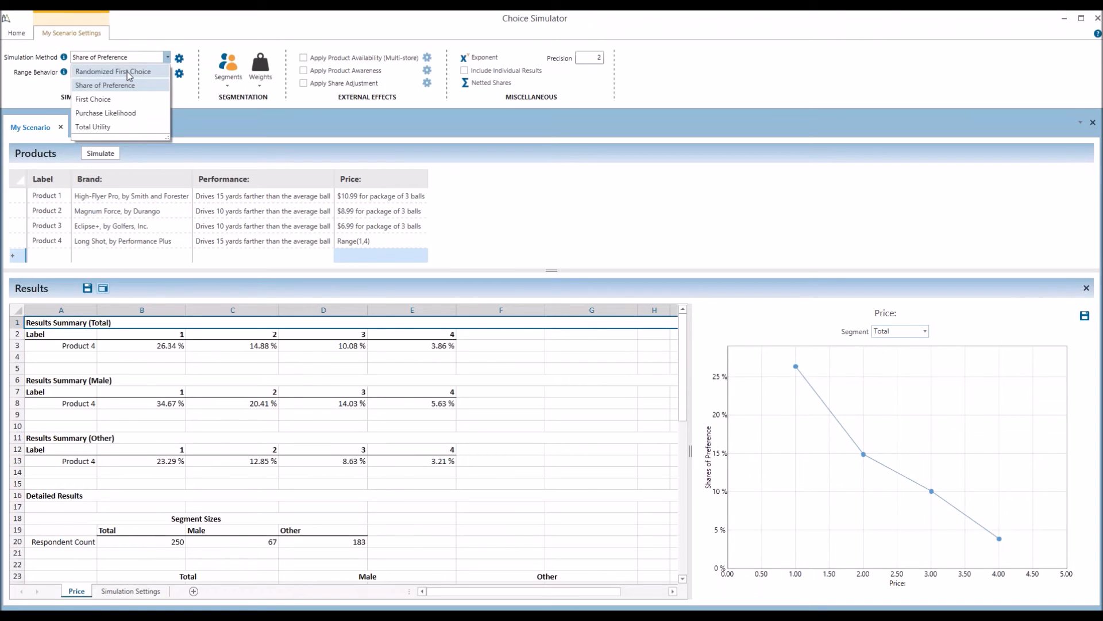
# Set the simulation method back to Randomized First Choice
pyautogui.click(126, 71)
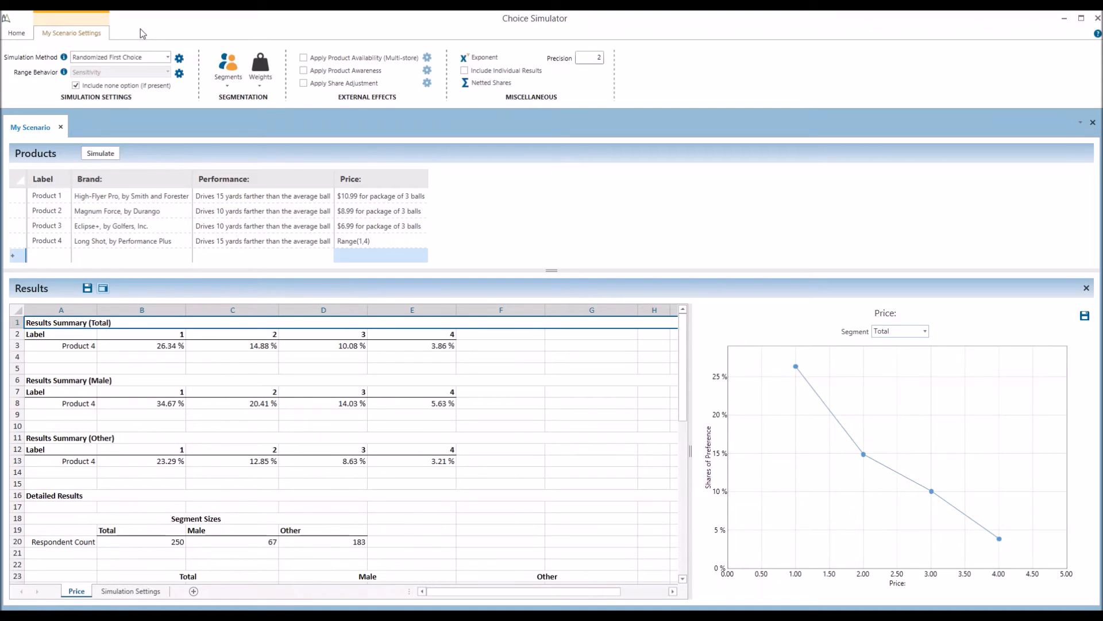
# Pick Purchase Likelihood from the Simulation Method list in place of Randomized First Choice
pyautogui.click(139, 58)
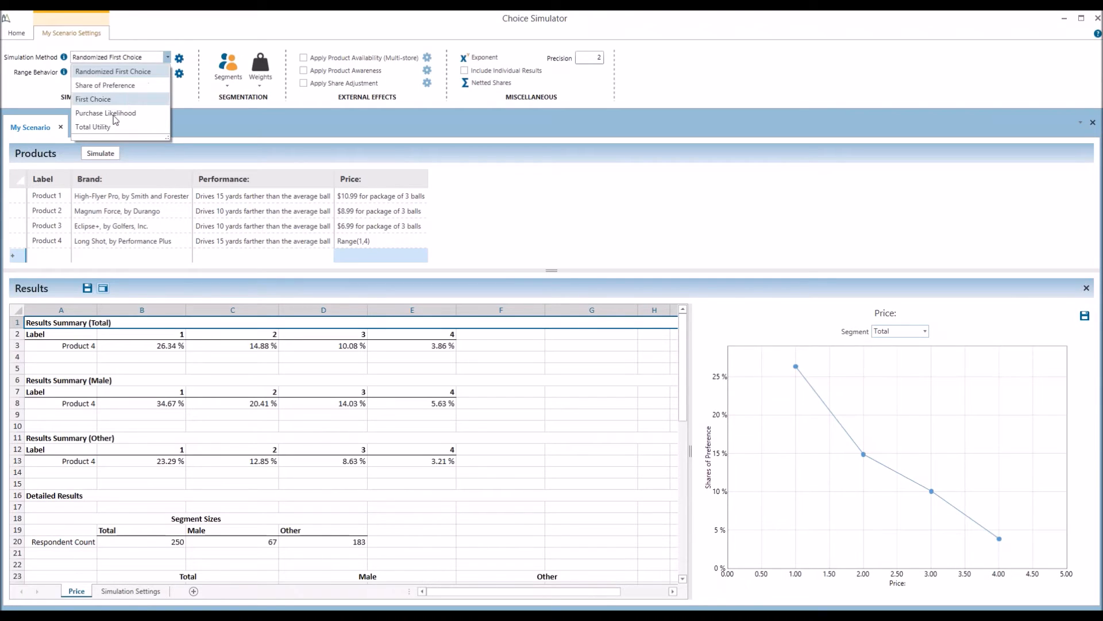
pyautogui.click(114, 118)
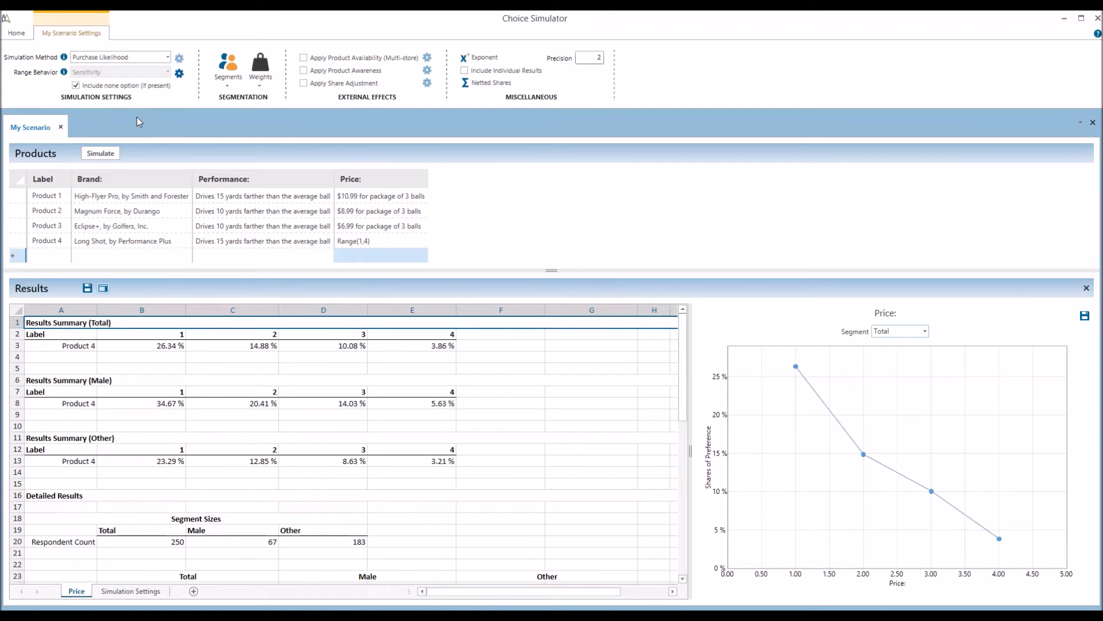
# Close the Choice Simulator and open Analysis run 1's CBC Counts settings in the Analysis Manager
pyautogui.click(1096, 21)
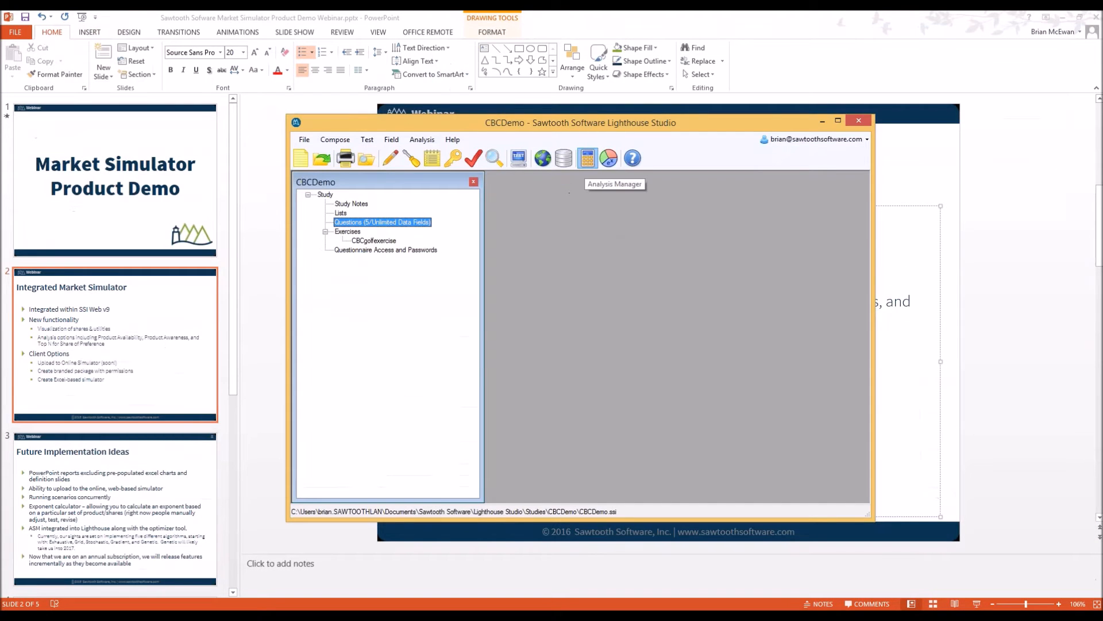
pyautogui.click(587, 158)
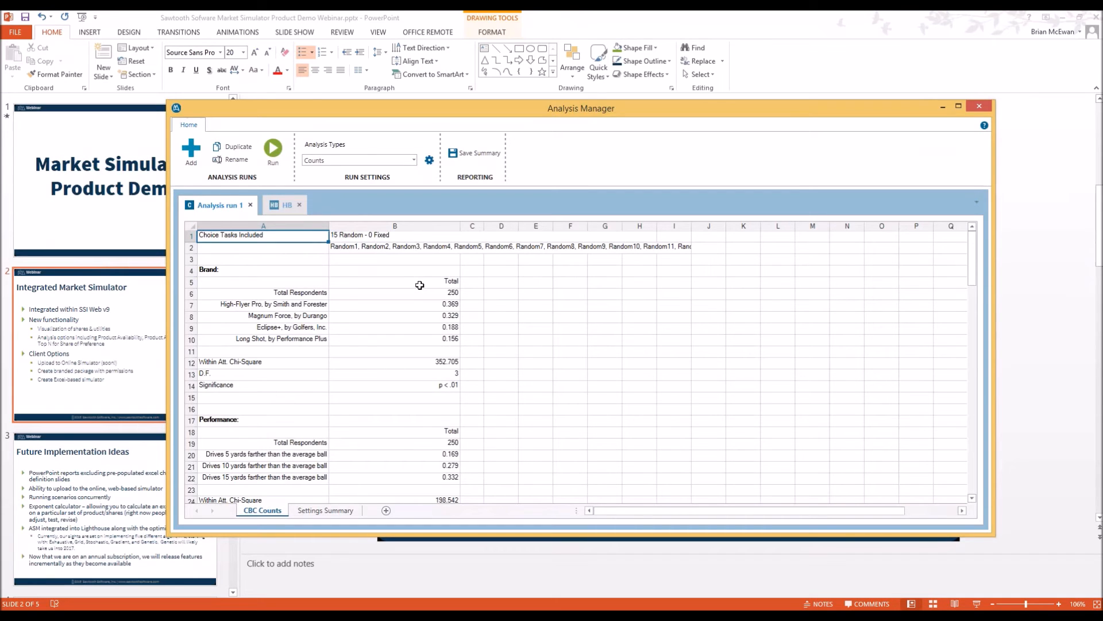
pyautogui.click(430, 159)
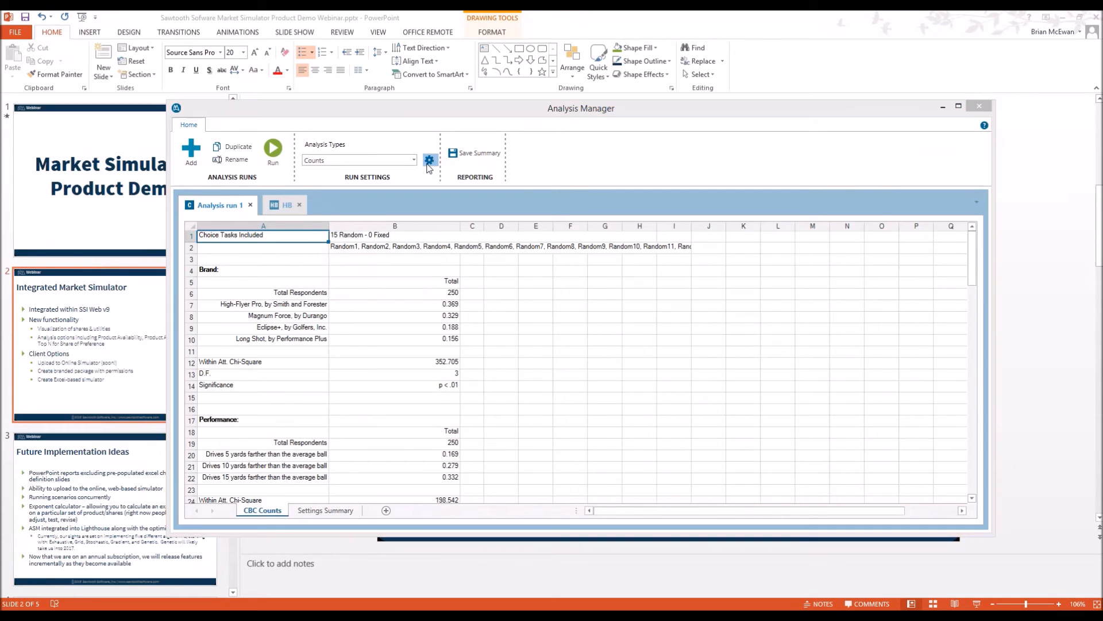
# Add income as a banner, delete the run's old results, and rerun the counts analysis
pyautogui.click(375, 234)
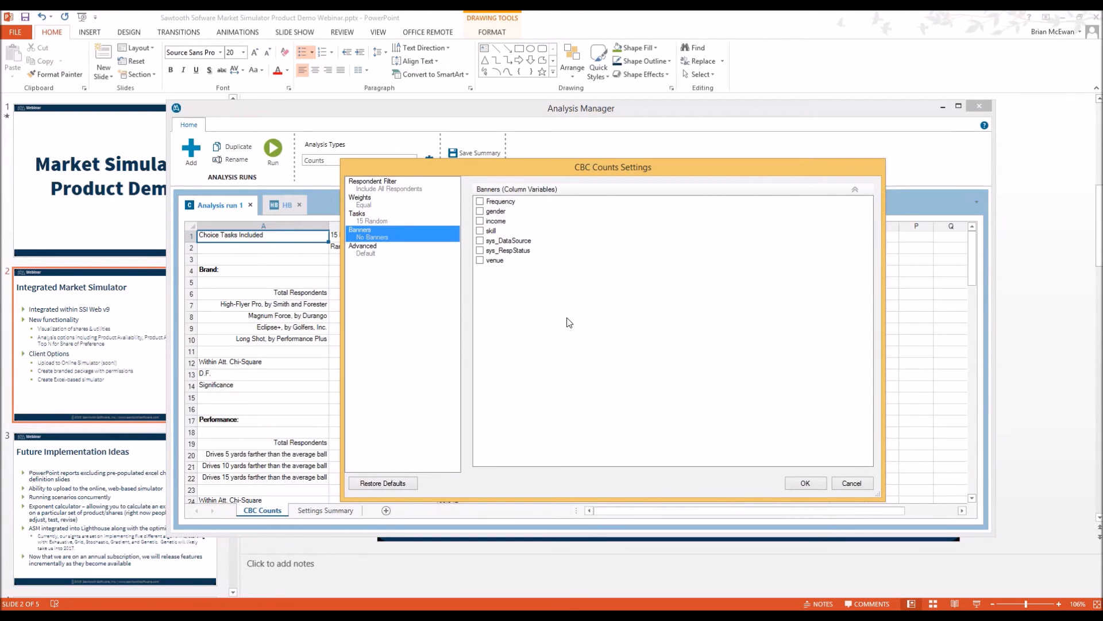
pyautogui.click(480, 221)
pyautogui.click(804, 484)
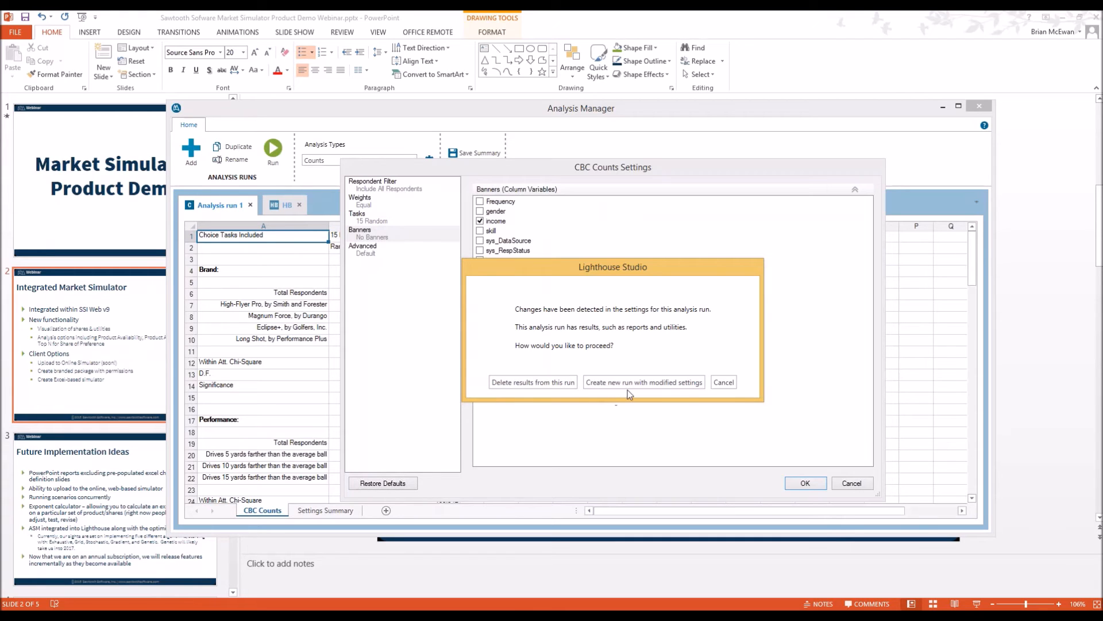
pyautogui.click(536, 384)
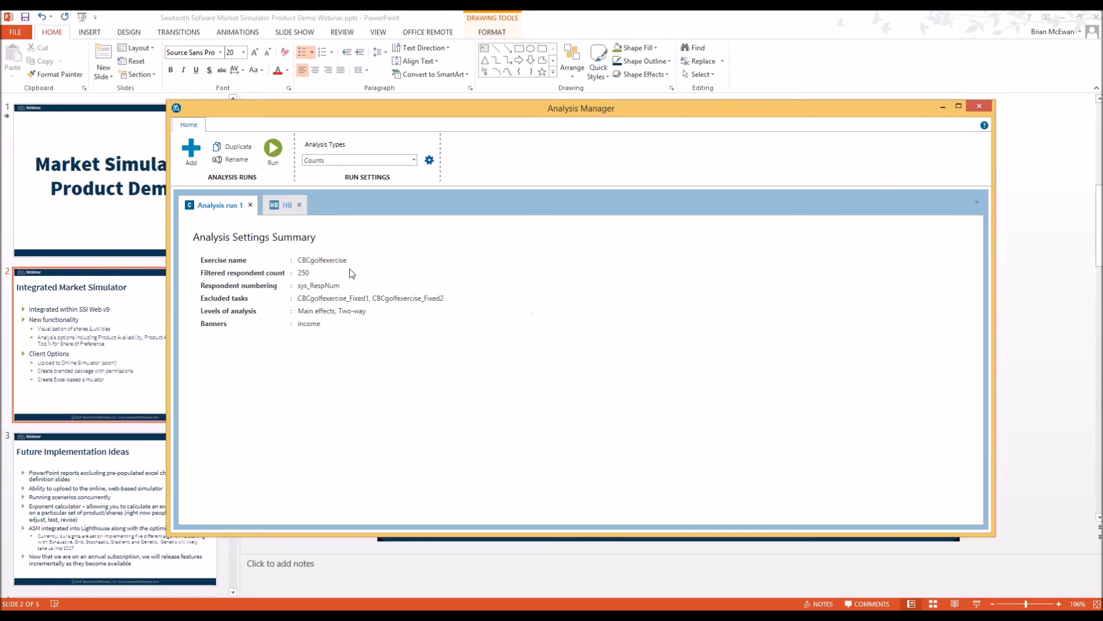
pyautogui.click(281, 164)
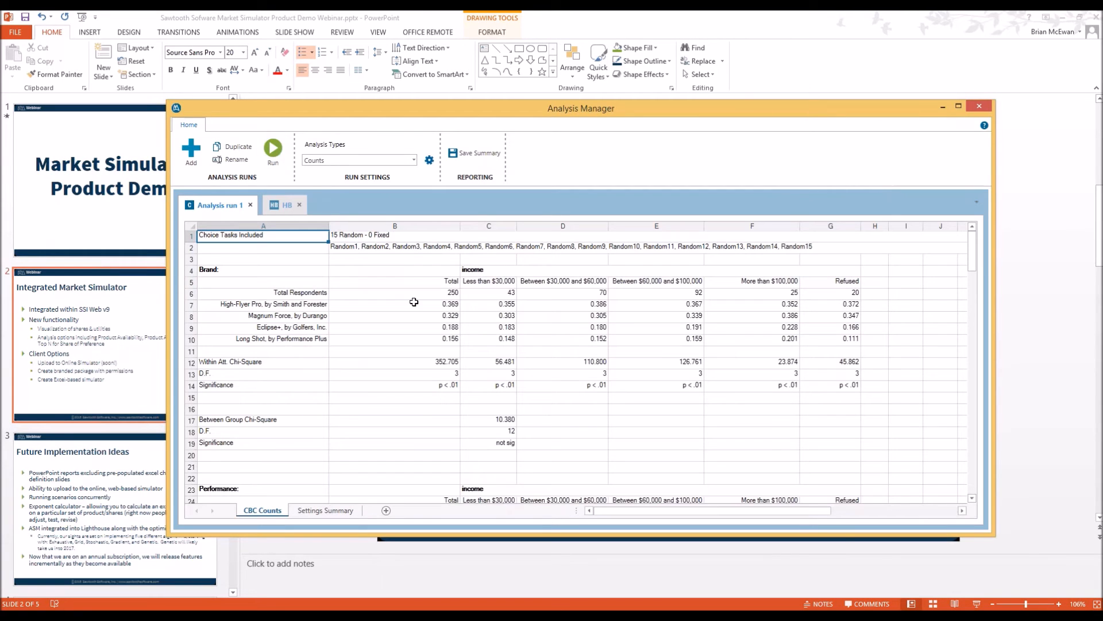
# Compare the Total brand counts with the <$30,000, $30,000–$60,000 and $60,000–$100,000 income columns
pyautogui.moveTo(440, 285); pyautogui.dragTo(431, 385)
pyautogui.moveTo(502, 284); pyautogui.dragTo(501, 386)
pyautogui.moveTo(559, 280); pyautogui.dragTo(568, 379)
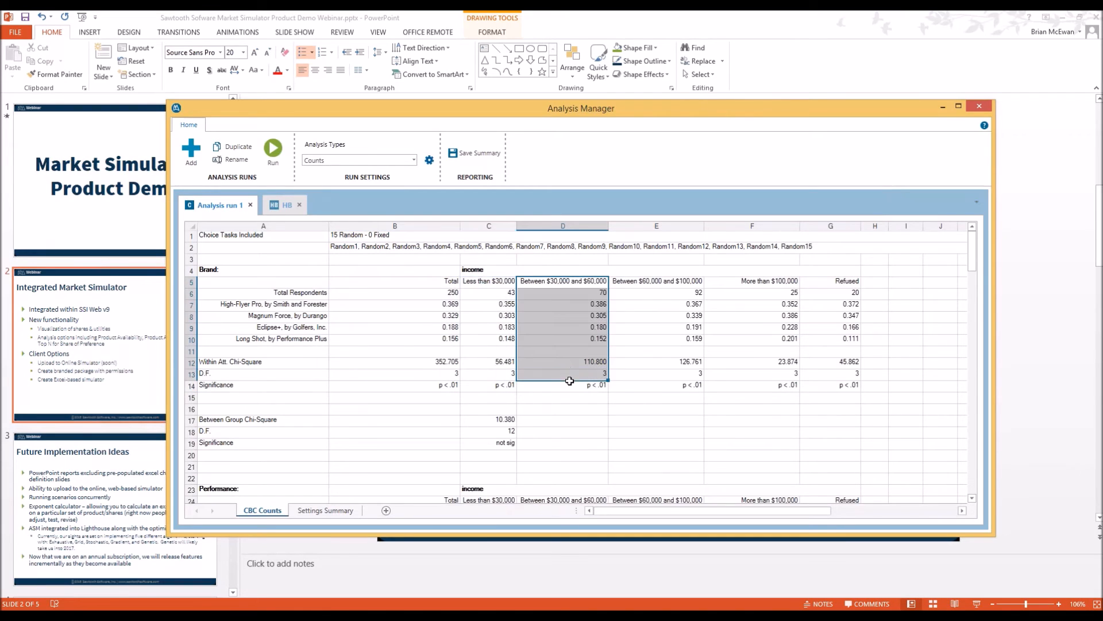
pyautogui.moveTo(659, 285); pyautogui.dragTo(665, 383)
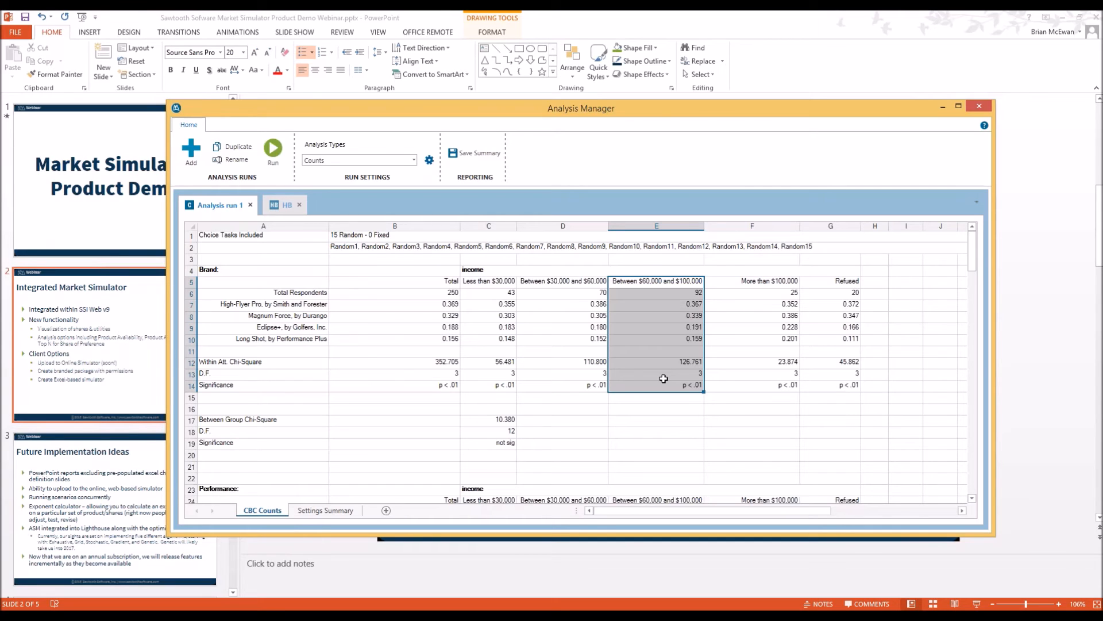
# Close the Analysis Manager and start Field > Get Data with Merge external data selected
pyautogui.click(979, 107)
pyautogui.click(392, 140)
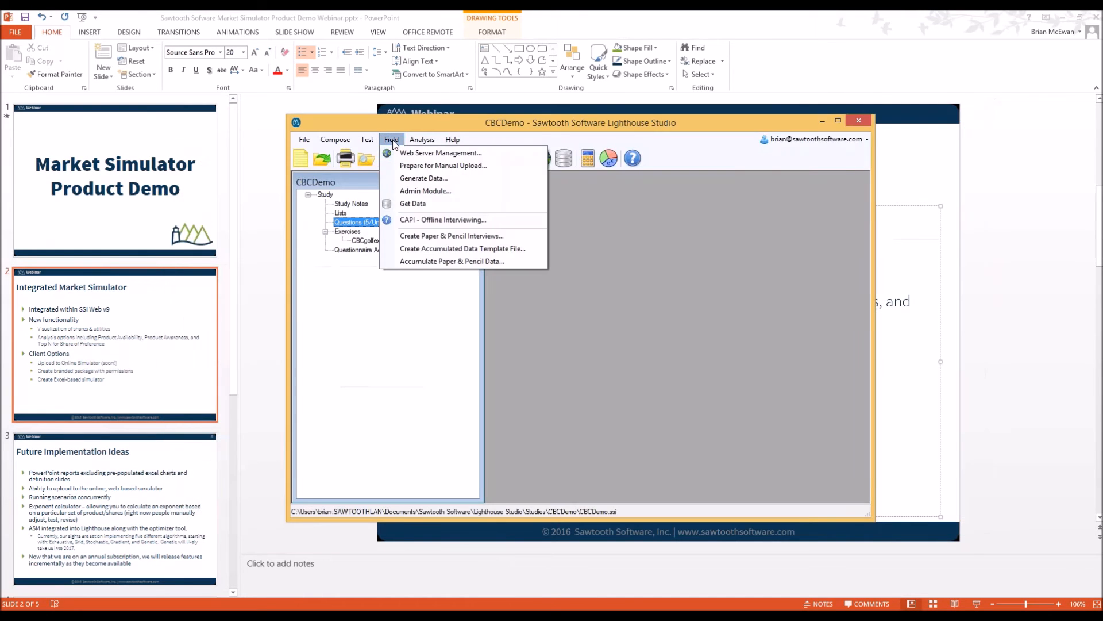
pyautogui.click(421, 207)
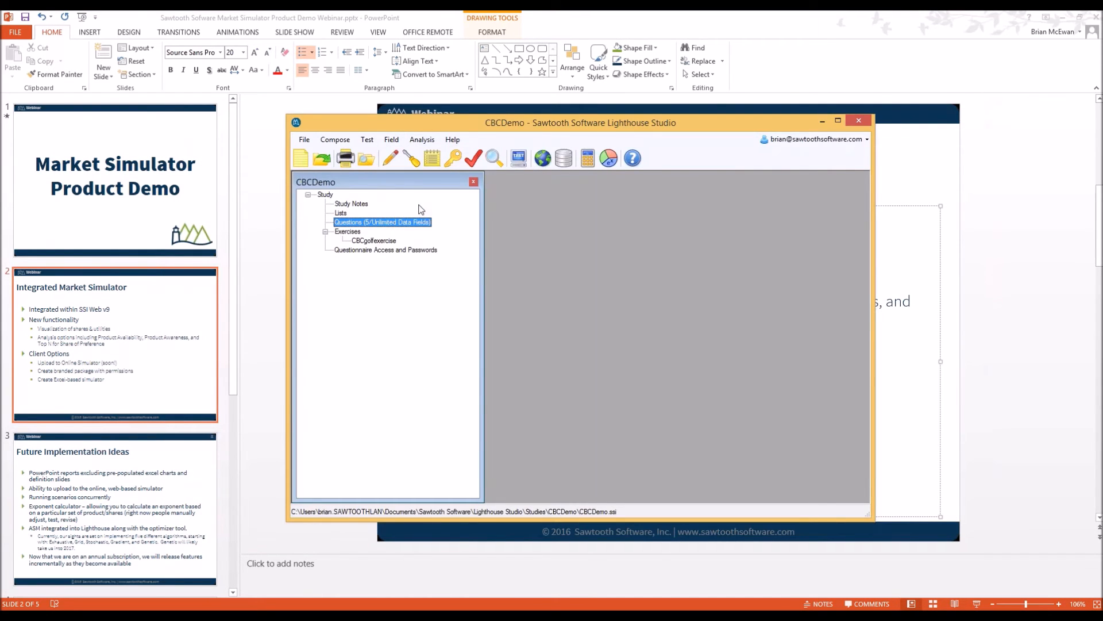
pyautogui.click(271, 323)
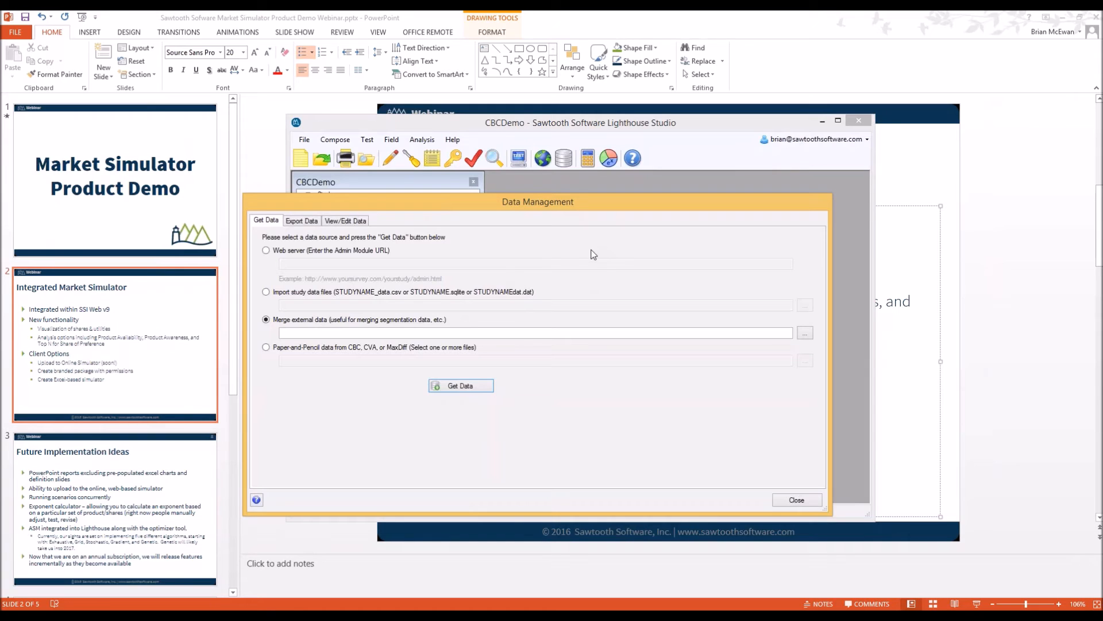
# Open the respondent data grid in Data Management and select the Frequency through income columns
pyautogui.click(564, 158)
pyautogui.click(354, 222)
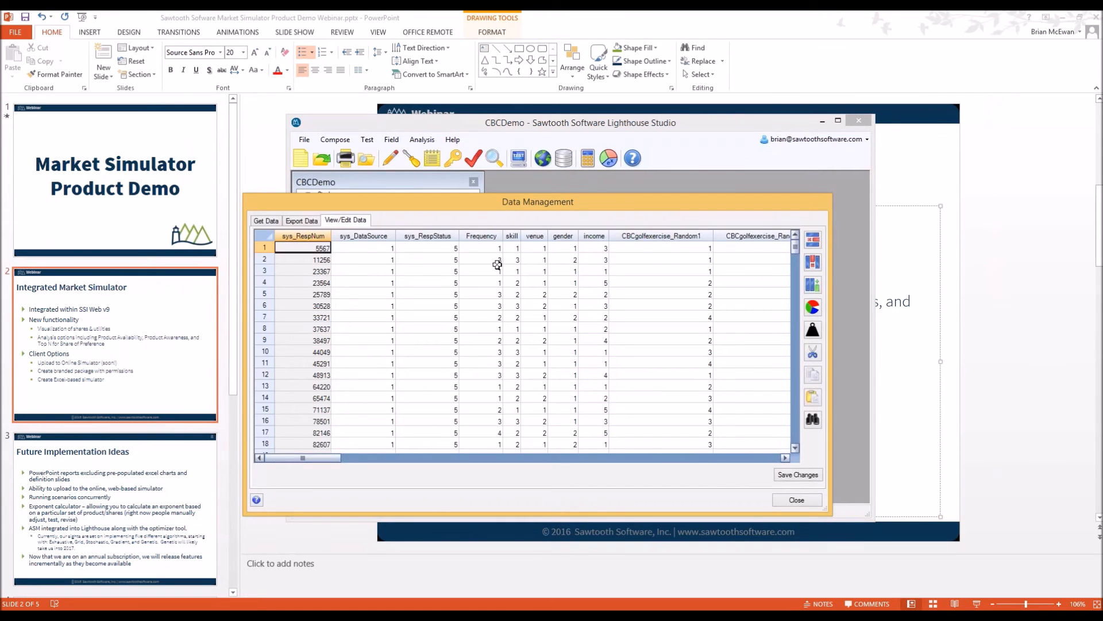
pyautogui.click(487, 237)
pyautogui.keyDown('shift'); pyautogui.click(603, 237); pyautogui.keyUp('shift')
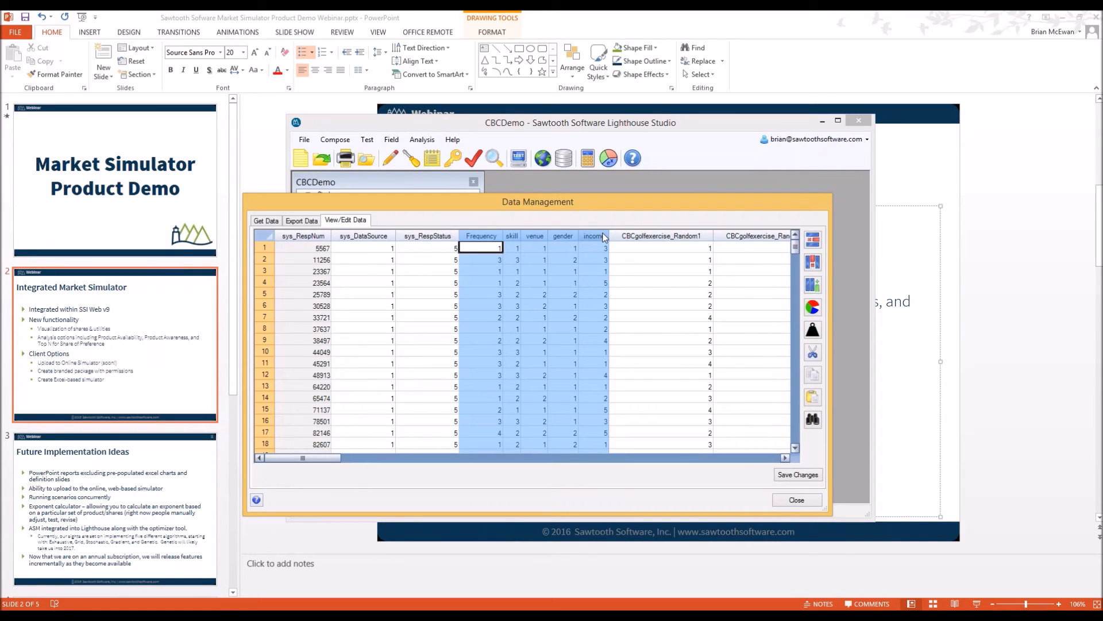
pyautogui.click(487, 237)
# Select the sys_RespNum, Frequency, skill, venue and gender columns, then close Data Management
pyautogui.click(305, 237)
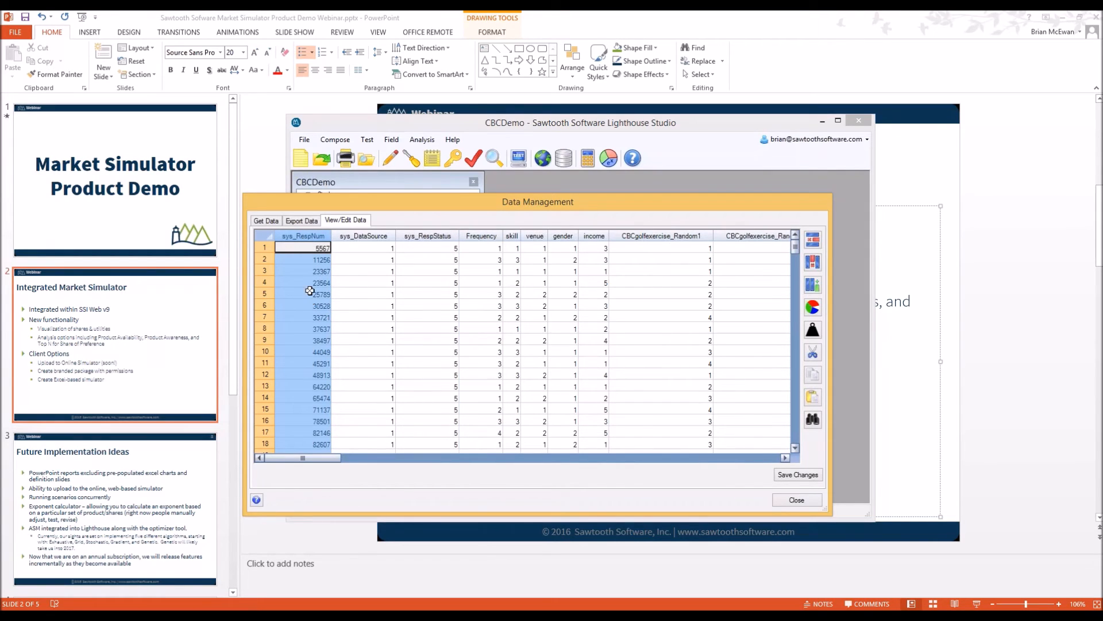
pyautogui.click(487, 238)
pyautogui.click(511, 236)
pyautogui.click(535, 236)
pyautogui.click(571, 237)
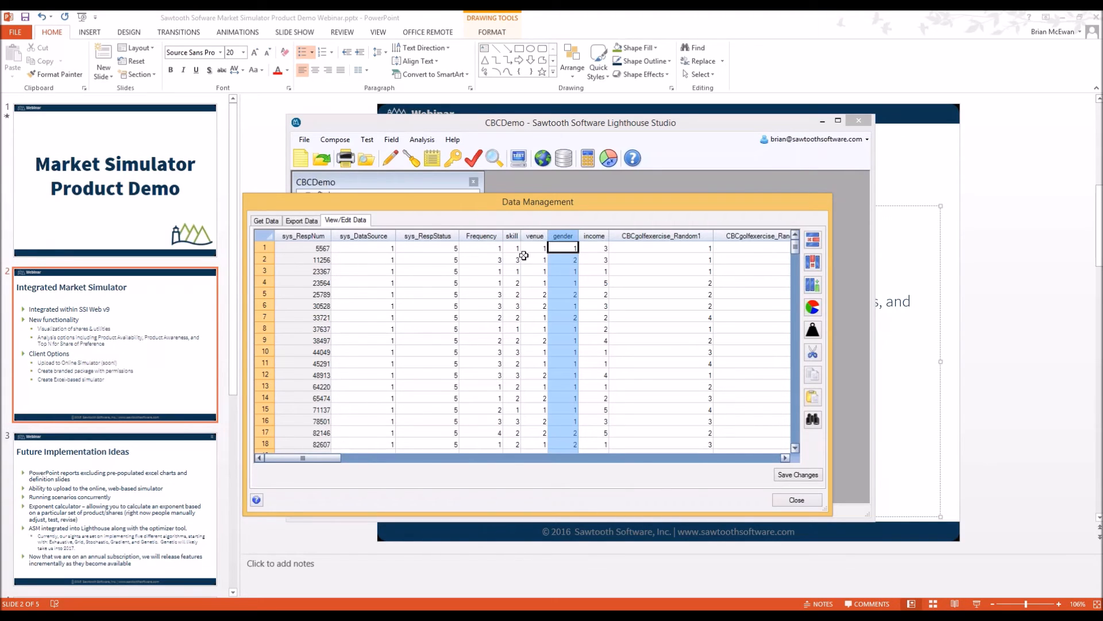
pyautogui.click(795, 501)
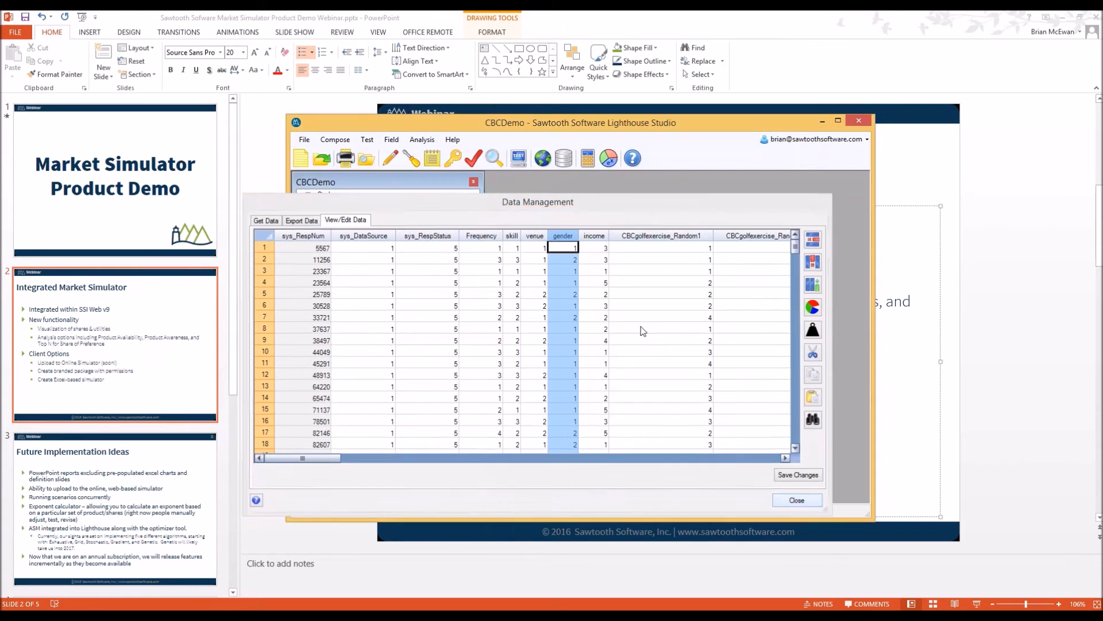
# Open the Choice Simulator from the pie-chart icon and simulate My Scenario again
pyautogui.click(608, 159)
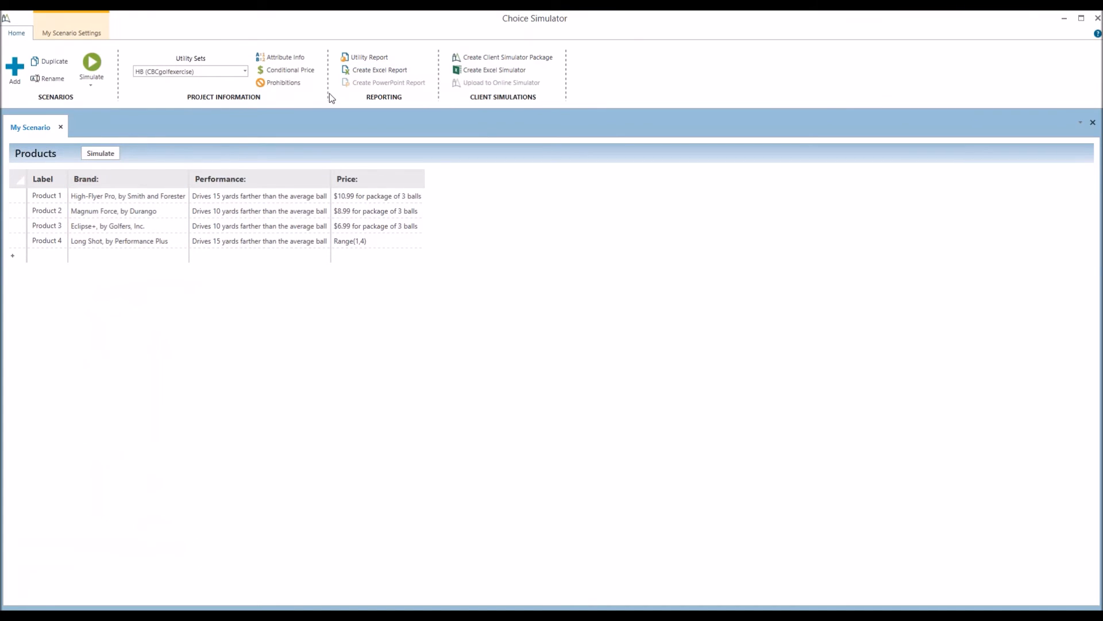
pyautogui.click(100, 152)
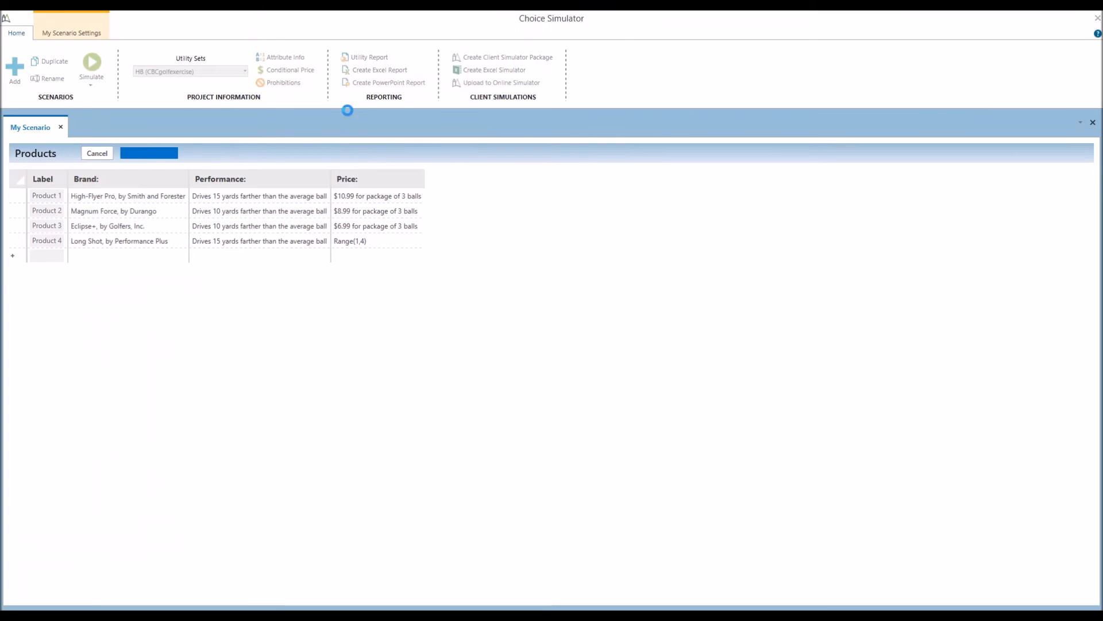
# Export My Scenario with summary to Simulation Report.xlsx and open it in Excel
pyautogui.click(373, 71)
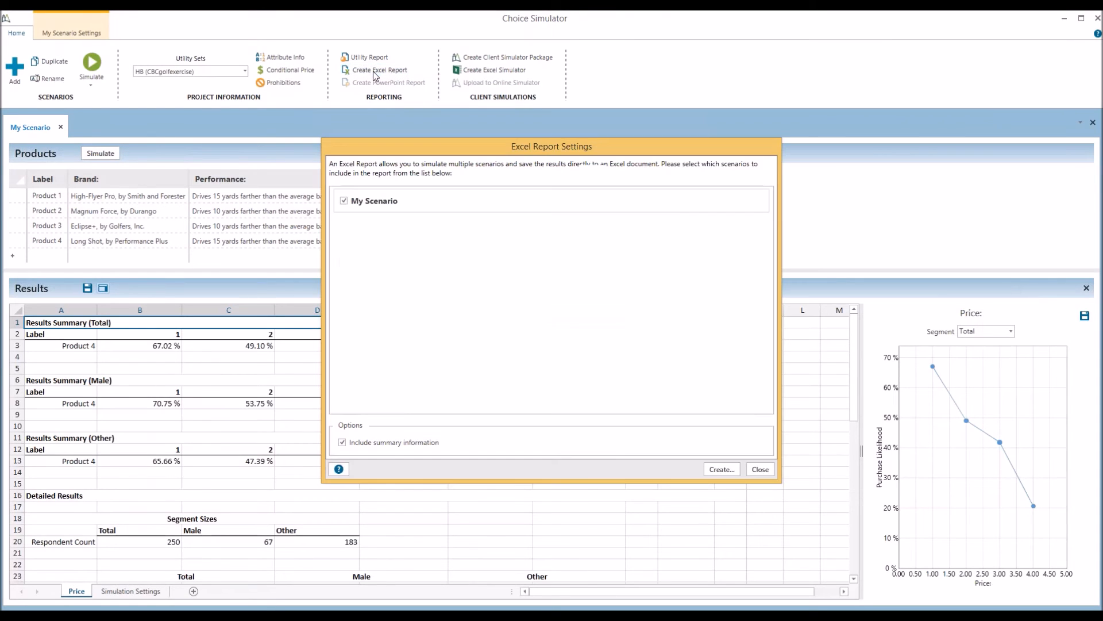
pyautogui.click(722, 470)
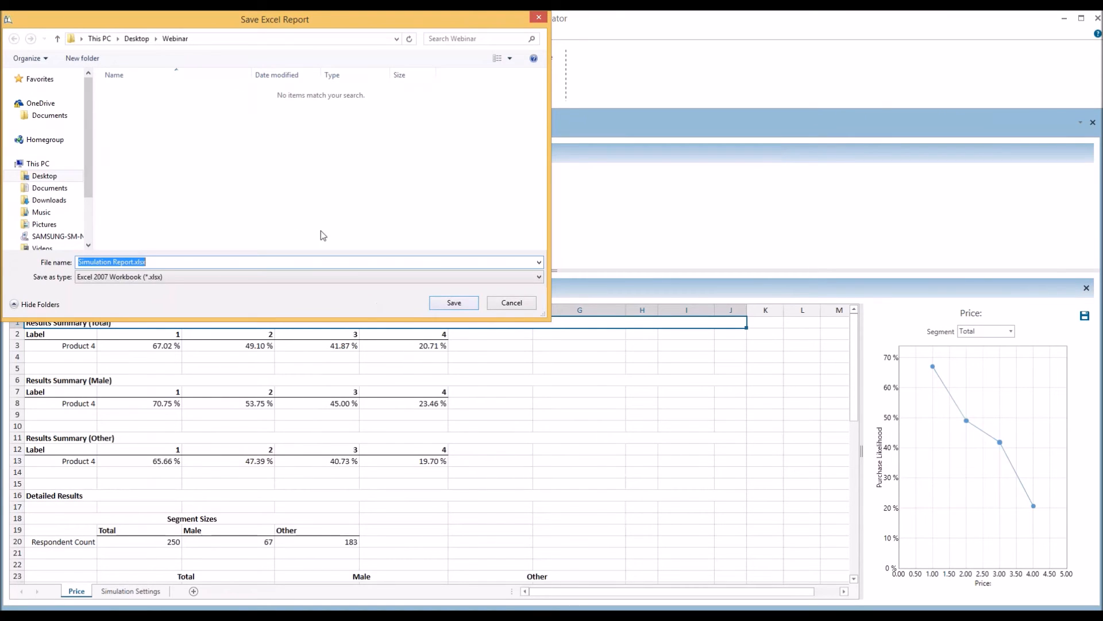
pyautogui.click(454, 304)
pyautogui.click(586, 362)
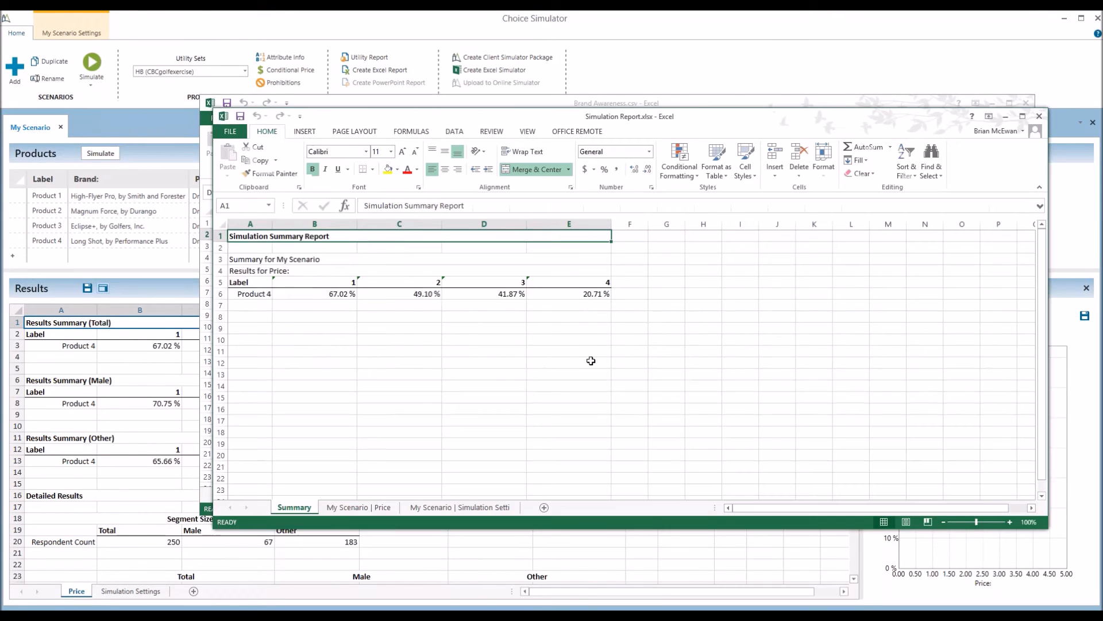
# On the My Scenario | Price sheet, check Product 4's price level in each of the three result blocks
pyautogui.moveTo(637, 120); pyautogui.dragTo(594, 152)
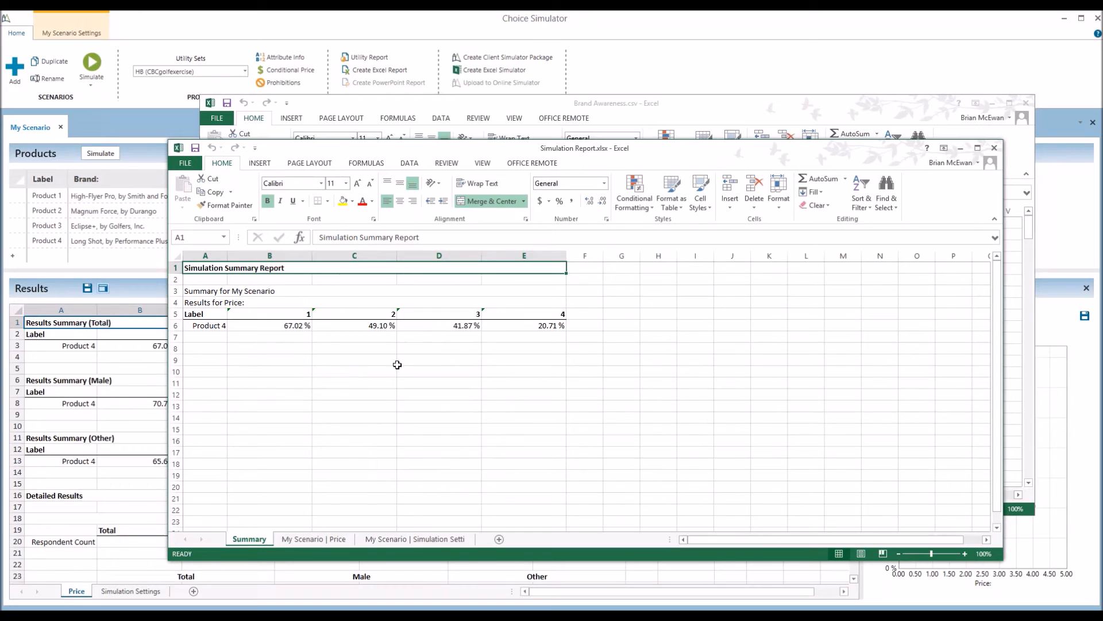
pyautogui.click(315, 539)
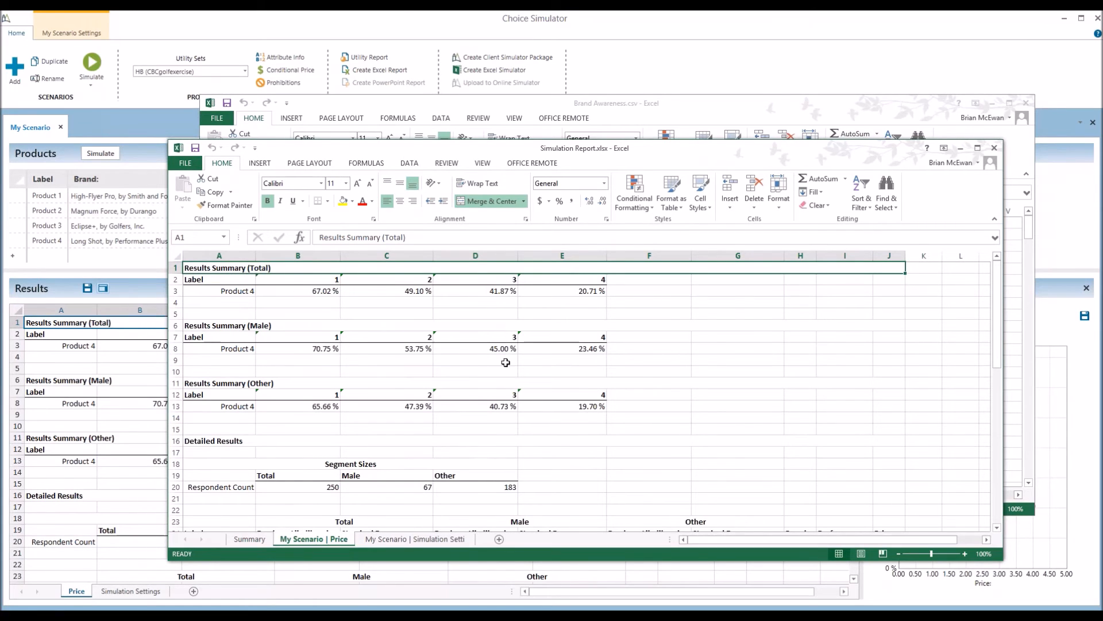
pyautogui.scroll(-5, 507, 363)
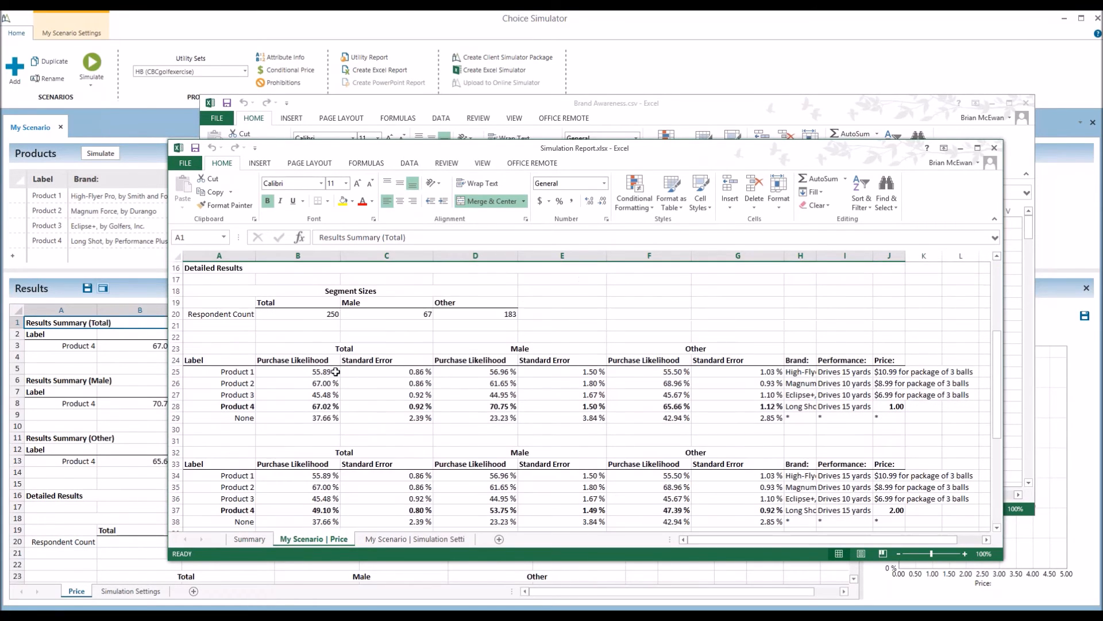
pyautogui.click(246, 407)
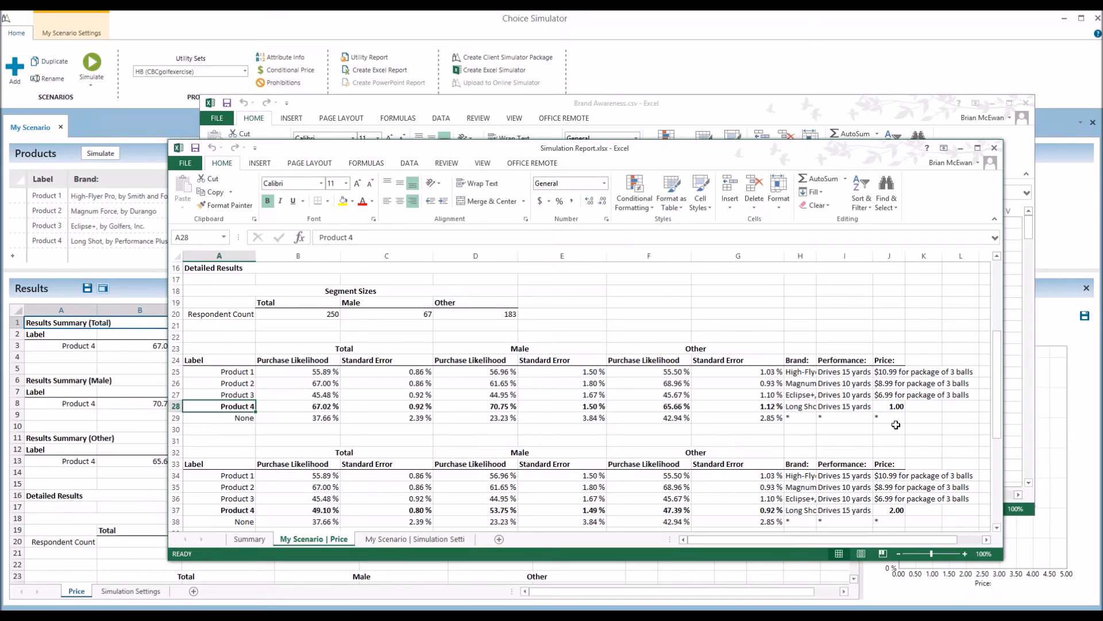
pyautogui.click(891, 405)
pyautogui.click(890, 511)
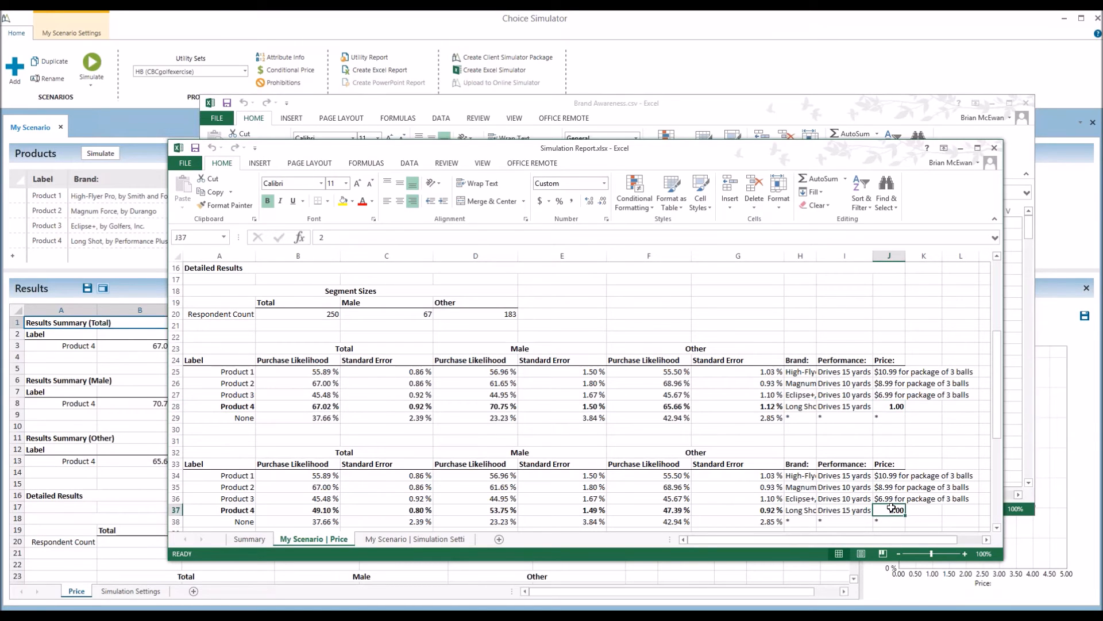
pyautogui.scroll(-4, 891, 508)
pyautogui.click(890, 476)
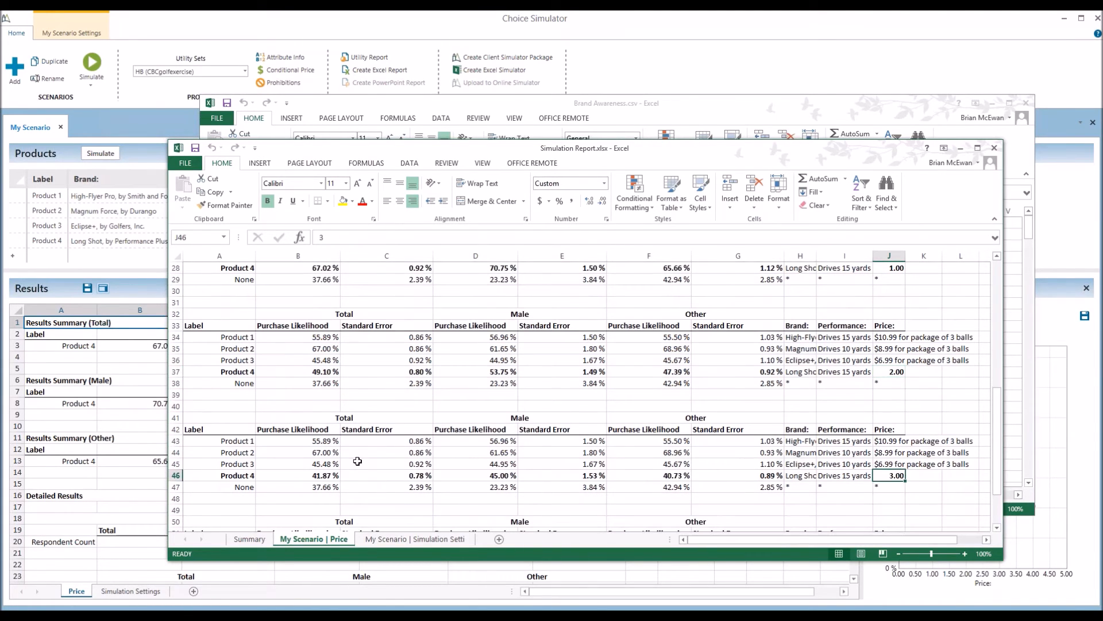
# Check Product 4's likelihood at price level 3 and the Male segment size of 67, then close the workbook
pyautogui.click(308, 477)
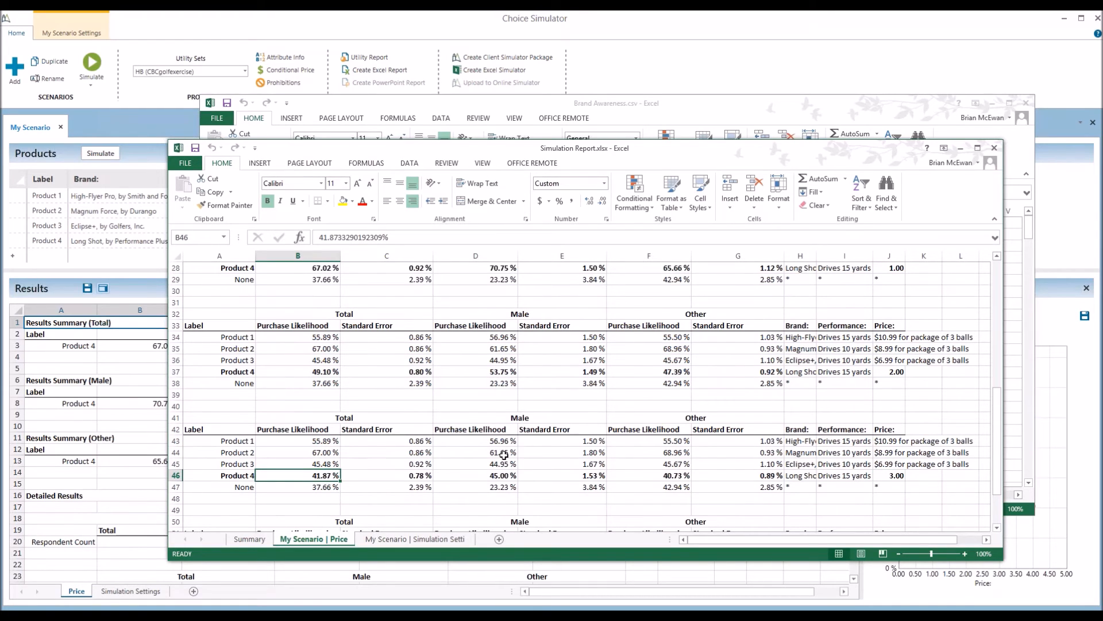
pyautogui.scroll(6, 504, 455)
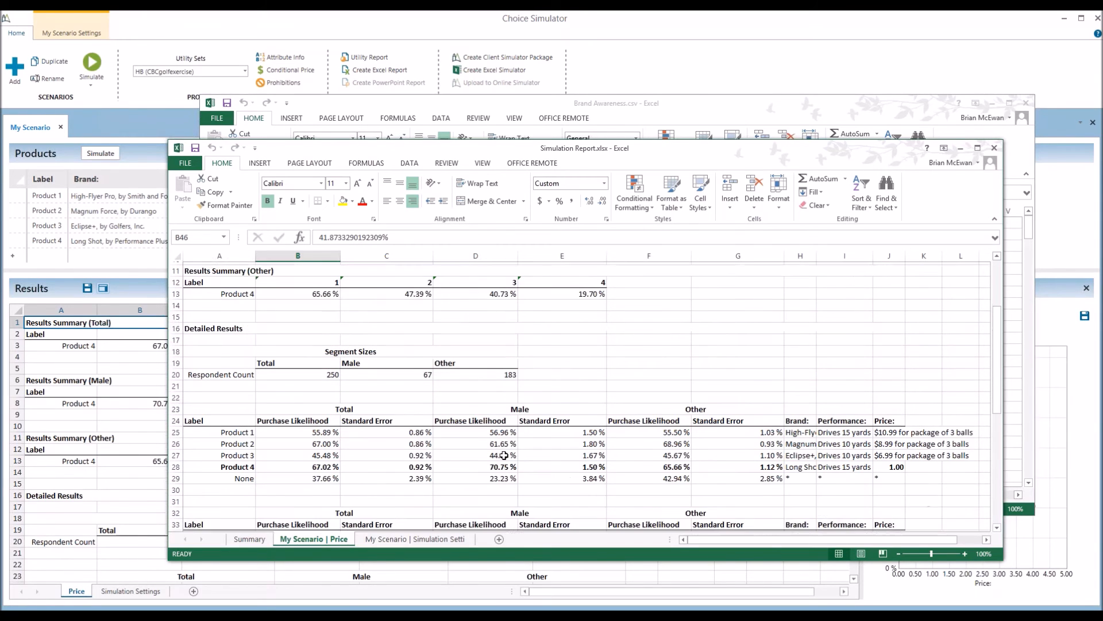
pyautogui.moveTo(397, 371); pyautogui.dragTo(396, 394)
pyautogui.click(396, 384)
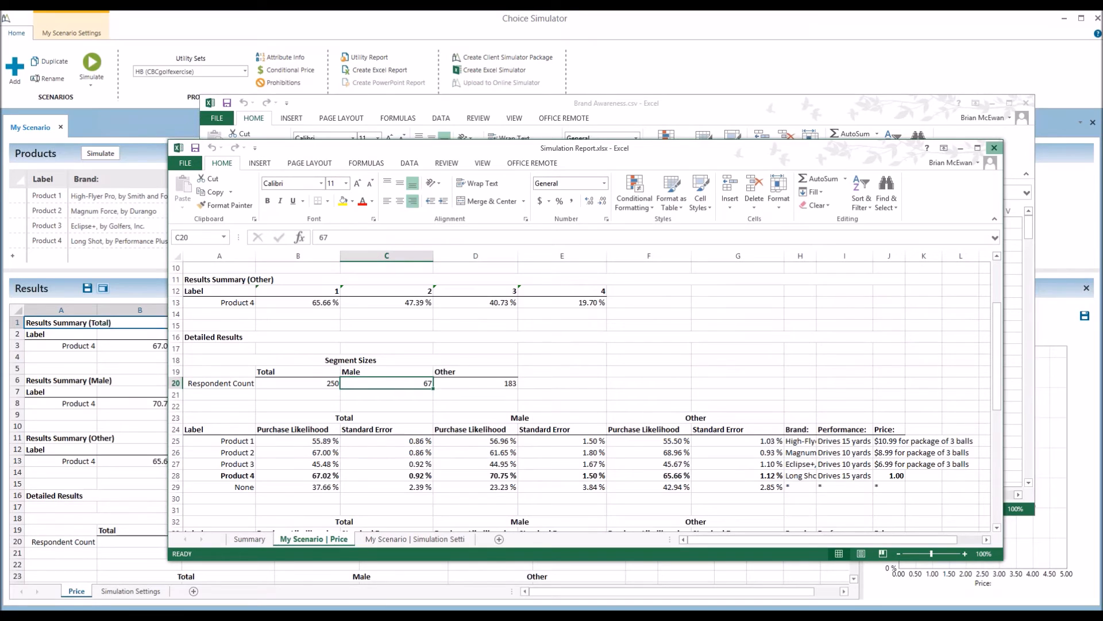
pyautogui.click(994, 148)
# Bring the Choice Simulator back to view Product 4's 67.02%–20.71% price results
pyautogui.click(703, 68)
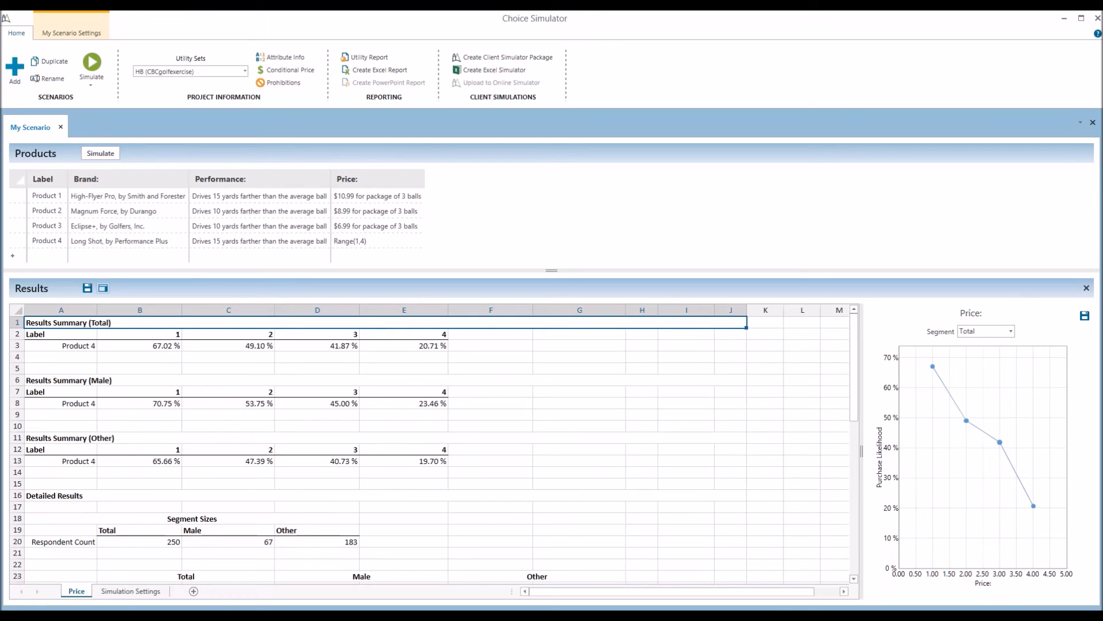
# Switch the simulation method to Randomized First Choice and turn off the gender segmentation
pyautogui.click(72, 33)
pyautogui.click(106, 58)
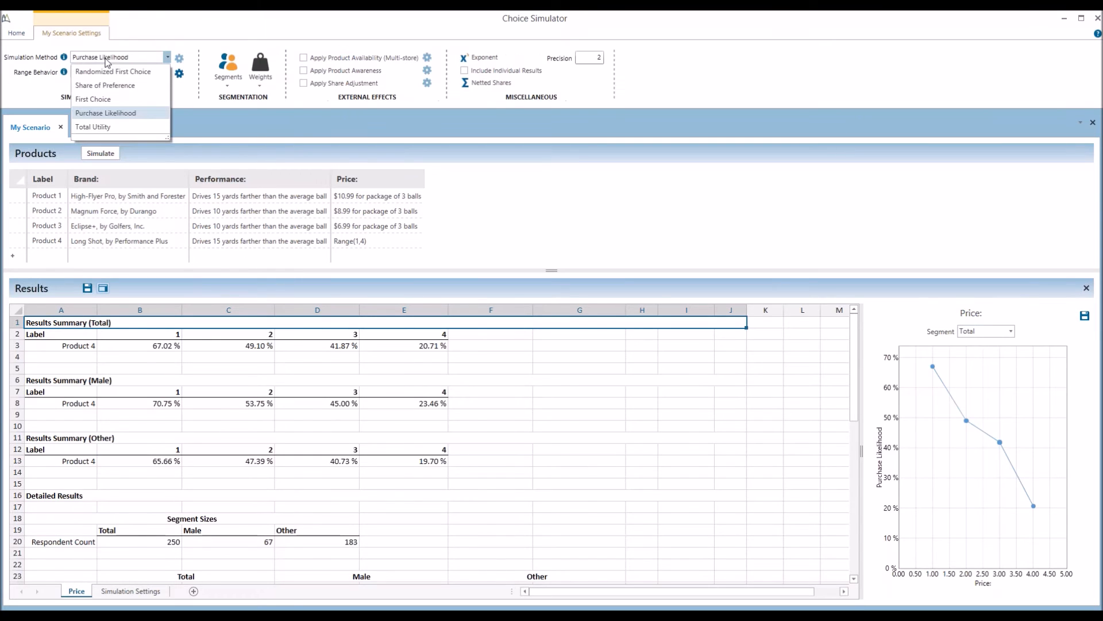
pyautogui.click(106, 71)
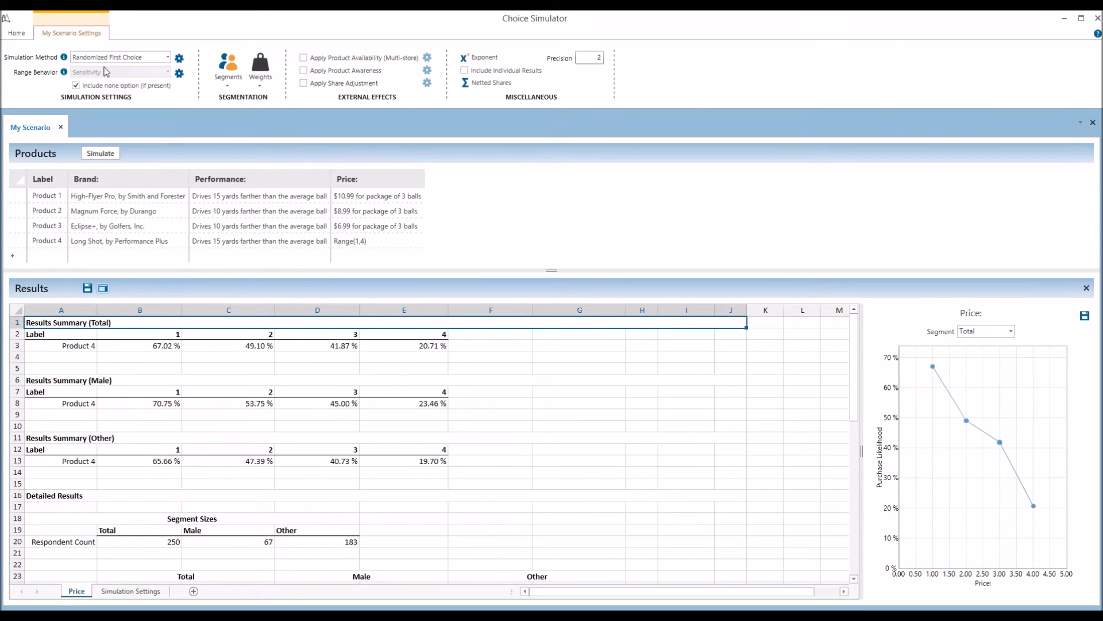
pyautogui.click(239, 70)
pyautogui.click(232, 346)
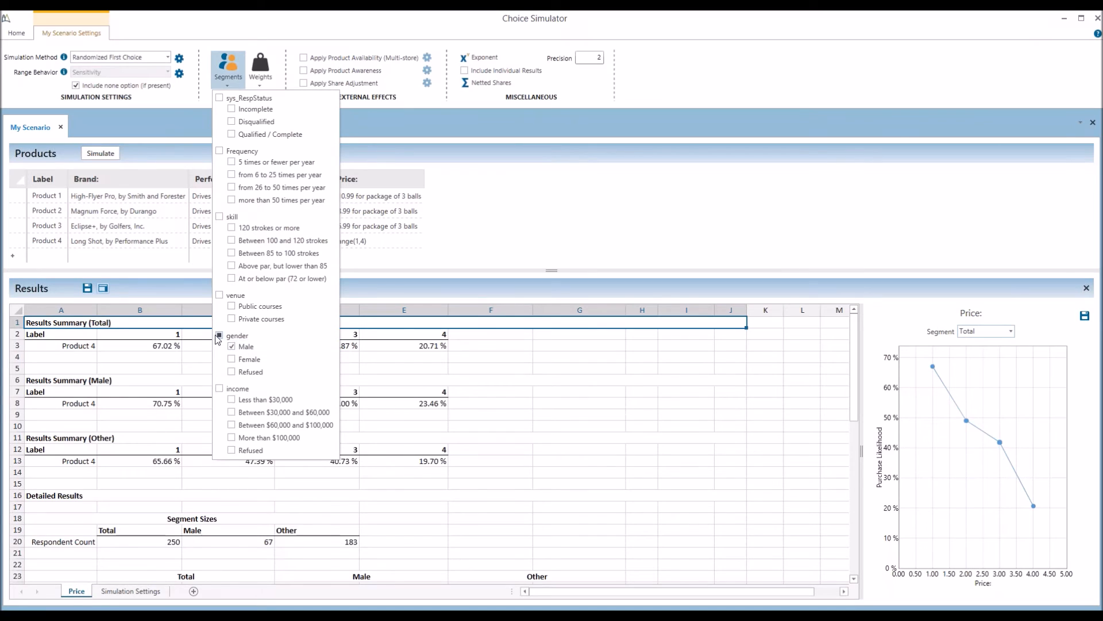
pyautogui.click(228, 69)
pyautogui.click(493, 214)
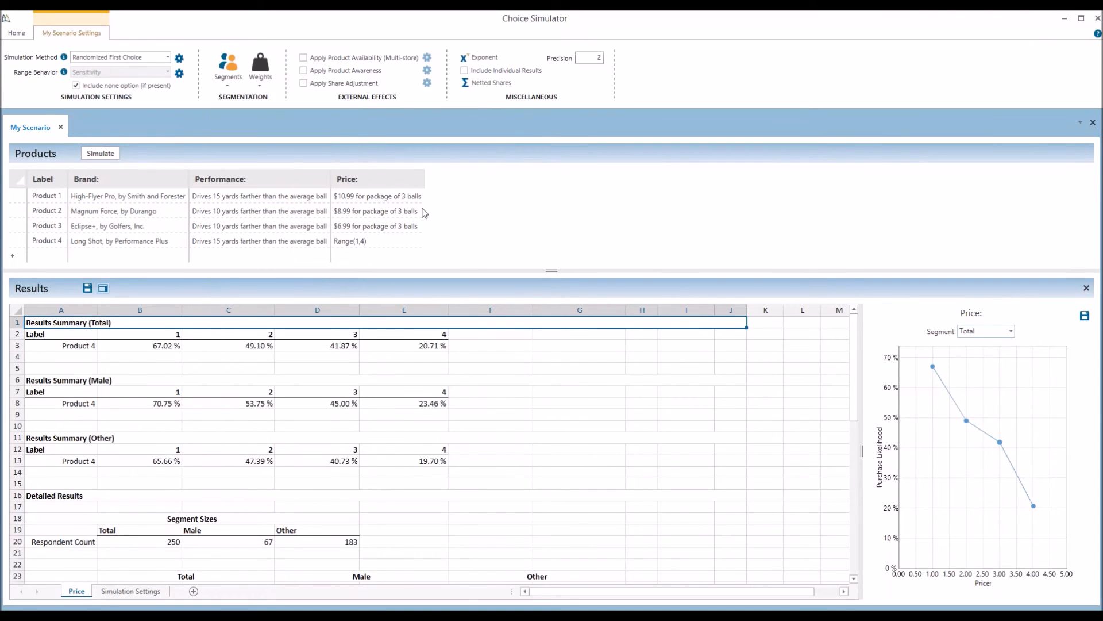
# Rerun the simulation and clear Product 4's Range(1,4) price
pyautogui.click(101, 152)
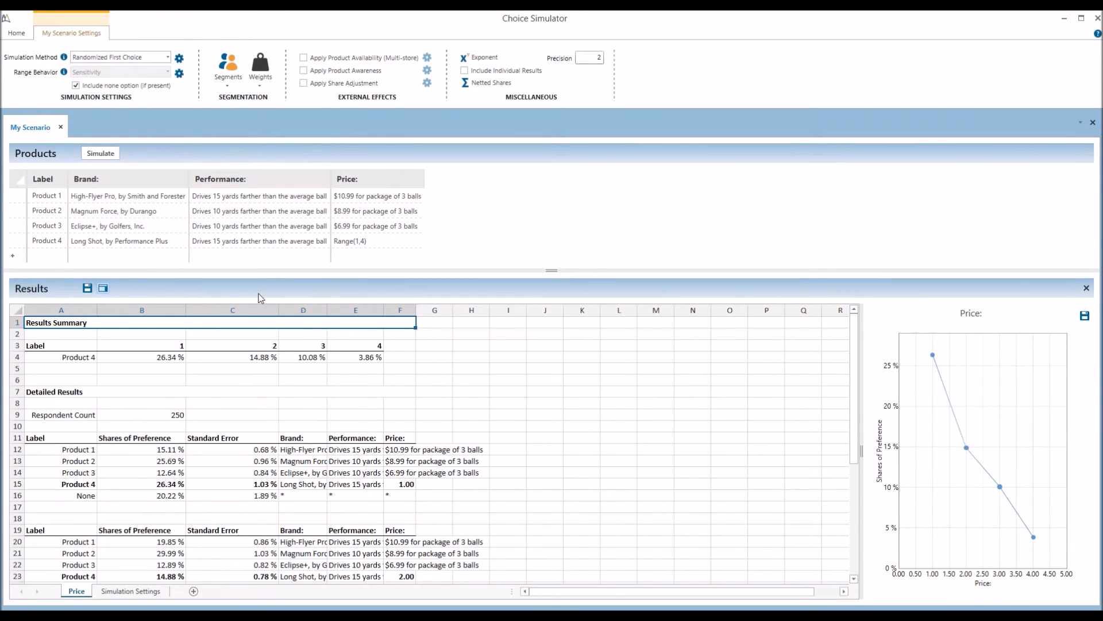
pyautogui.doubleClick(354, 241)
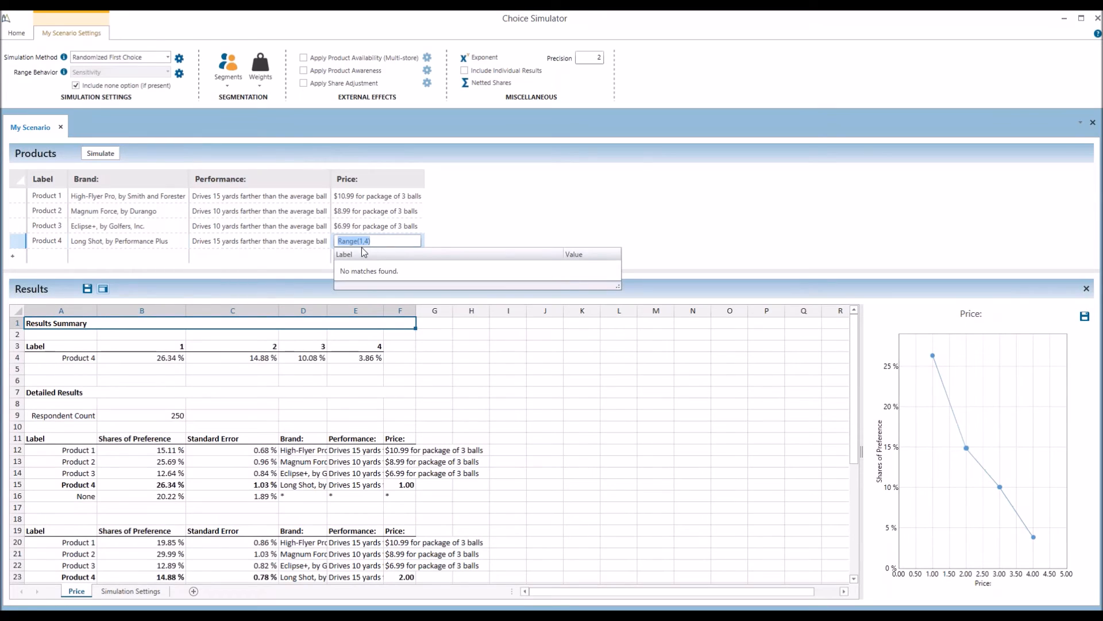
pyautogui.press('BackSpace')
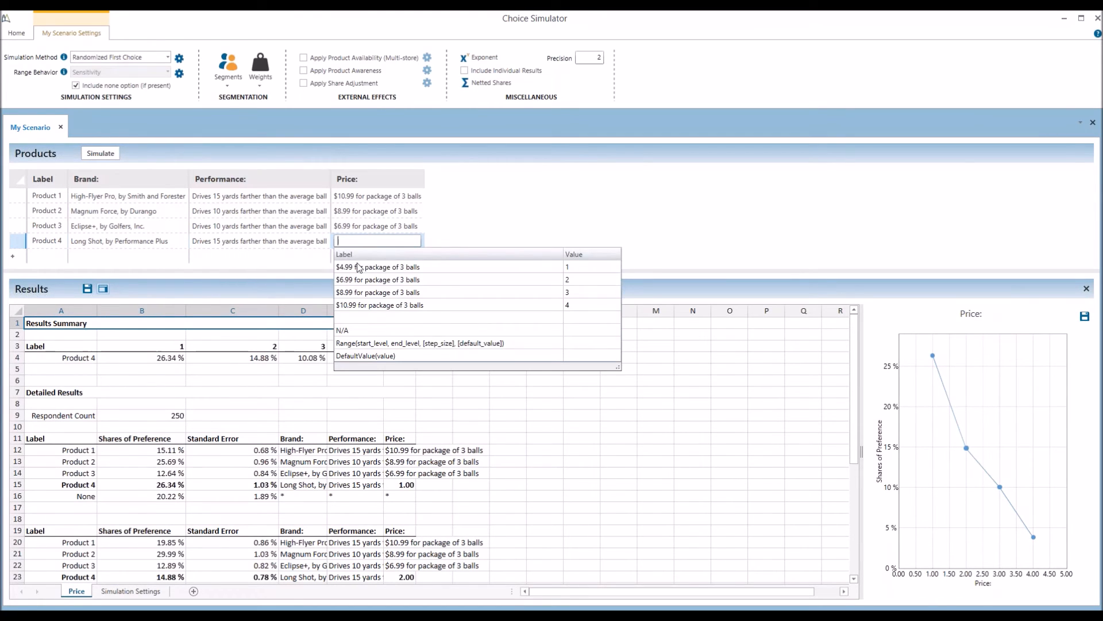
# Price Product 4 at $4.99 for package of 3 balls, resimulate, then open and cancel the Excel report settings
pyautogui.click(357, 268)
pyautogui.click(91, 154)
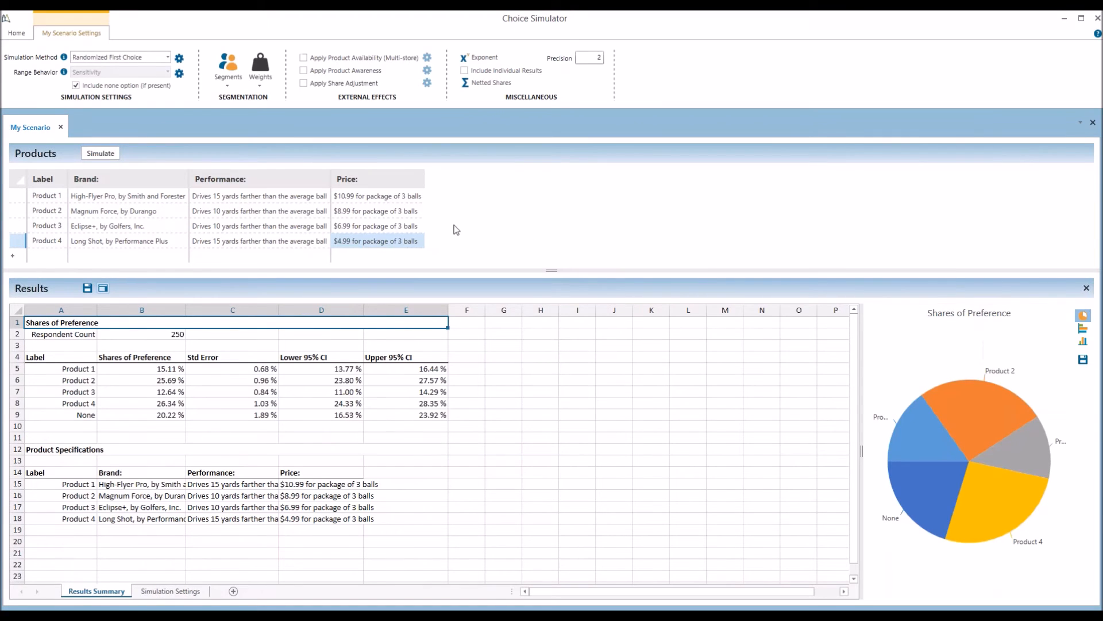
pyautogui.click(16, 33)
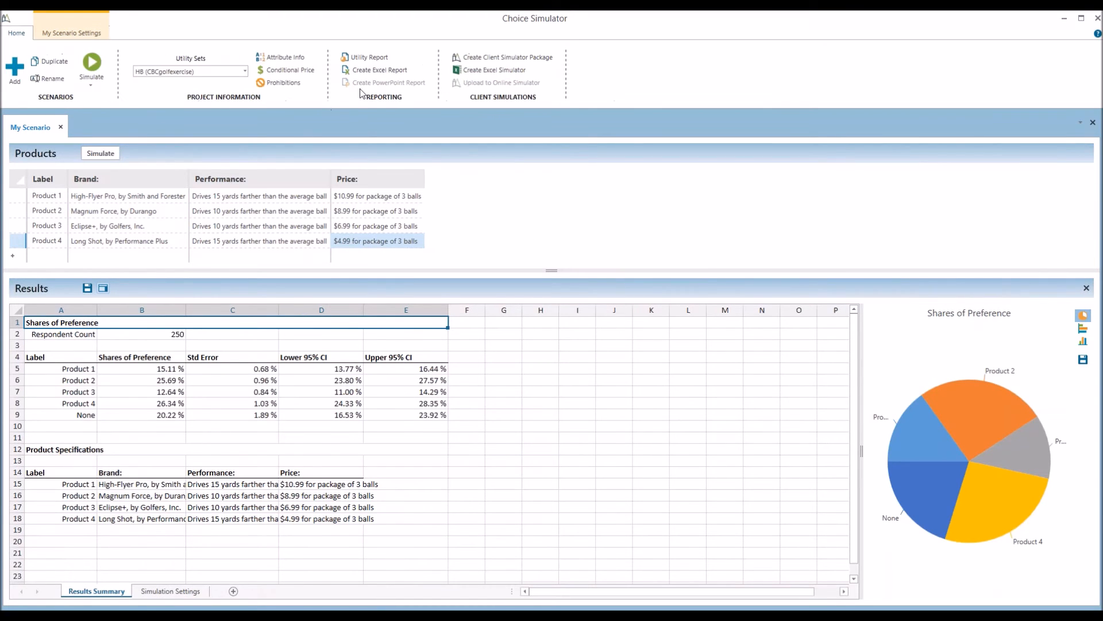
pyautogui.click(367, 71)
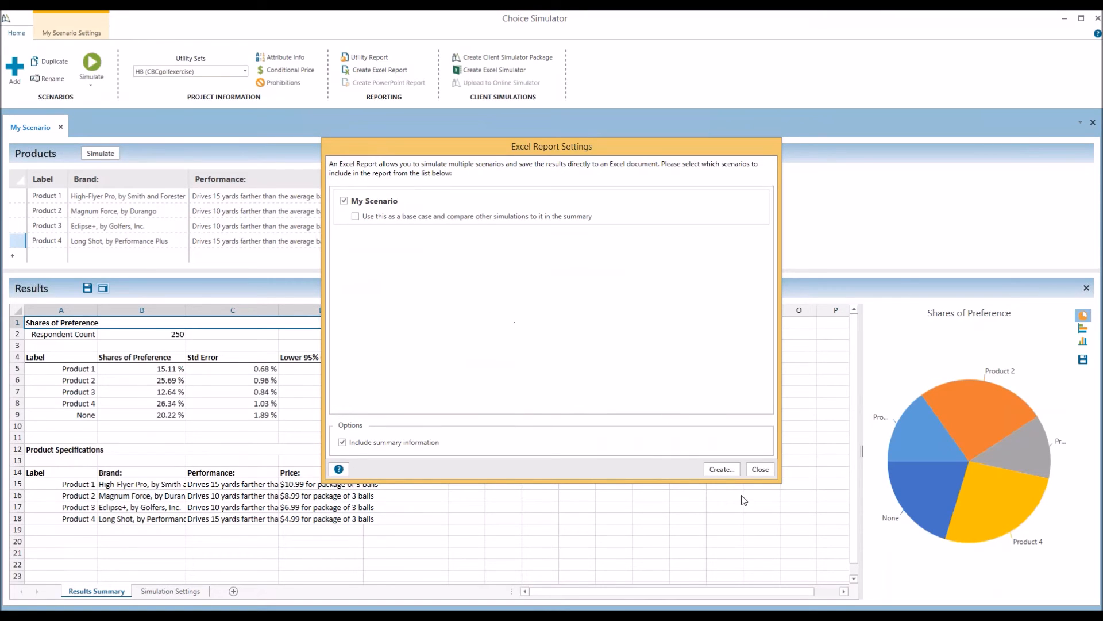
pyautogui.click(761, 469)
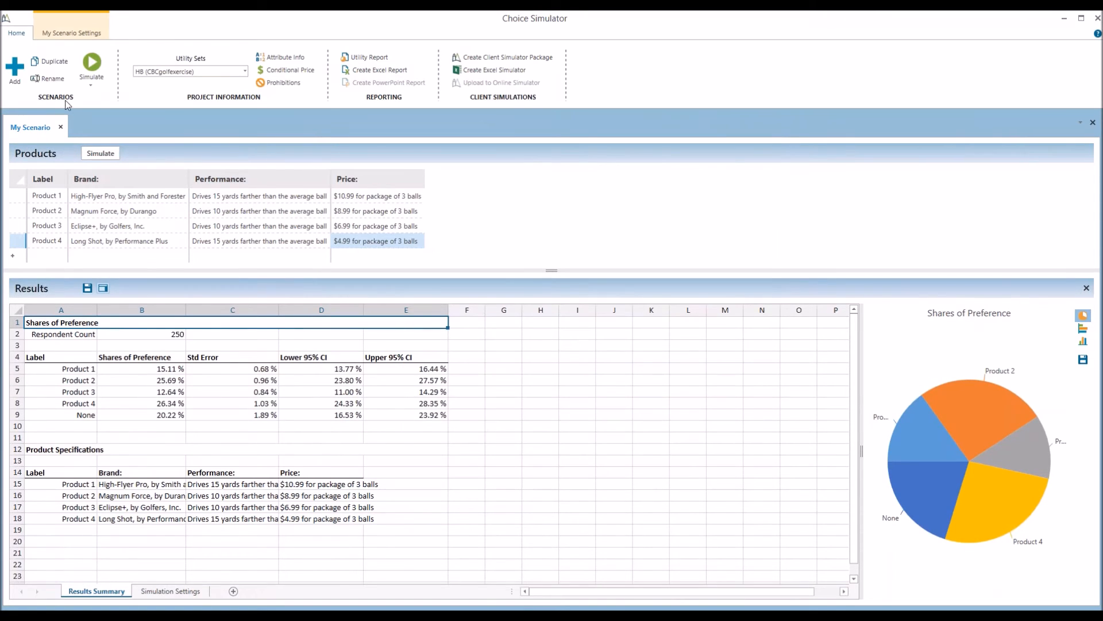
# Duplicate the scenario as My Scenario (2), price Product 4 at $8.99, simulate, and return to My Scenario
pyautogui.click(50, 65)
pyautogui.click(380, 241)
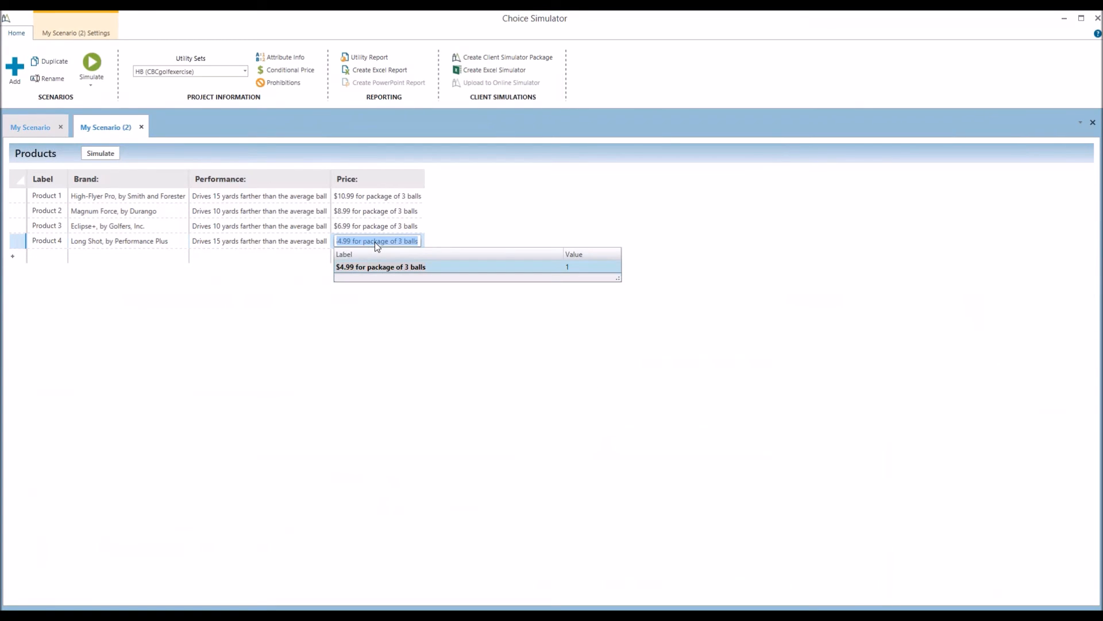
pyautogui.write('3')
pyautogui.press('Return')
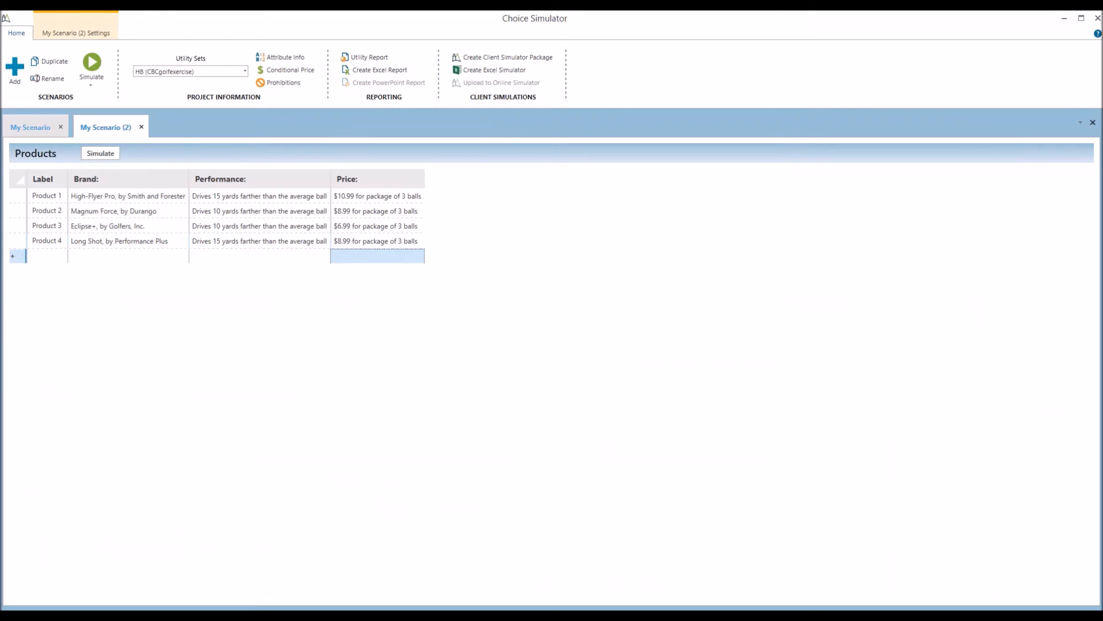
pyautogui.click(109, 153)
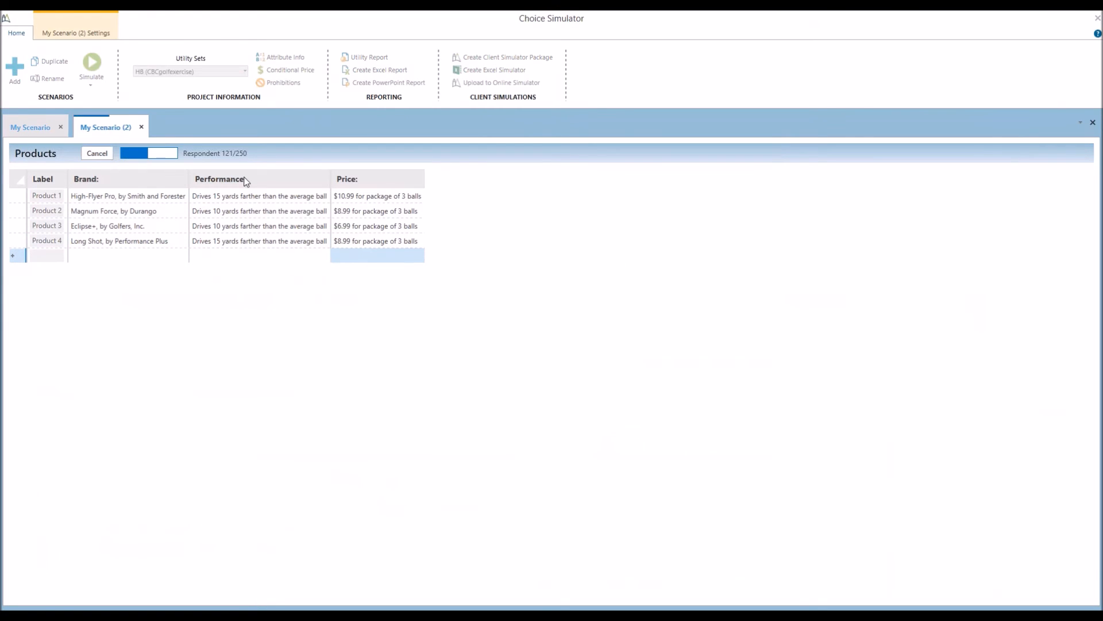
pyautogui.click(32, 127)
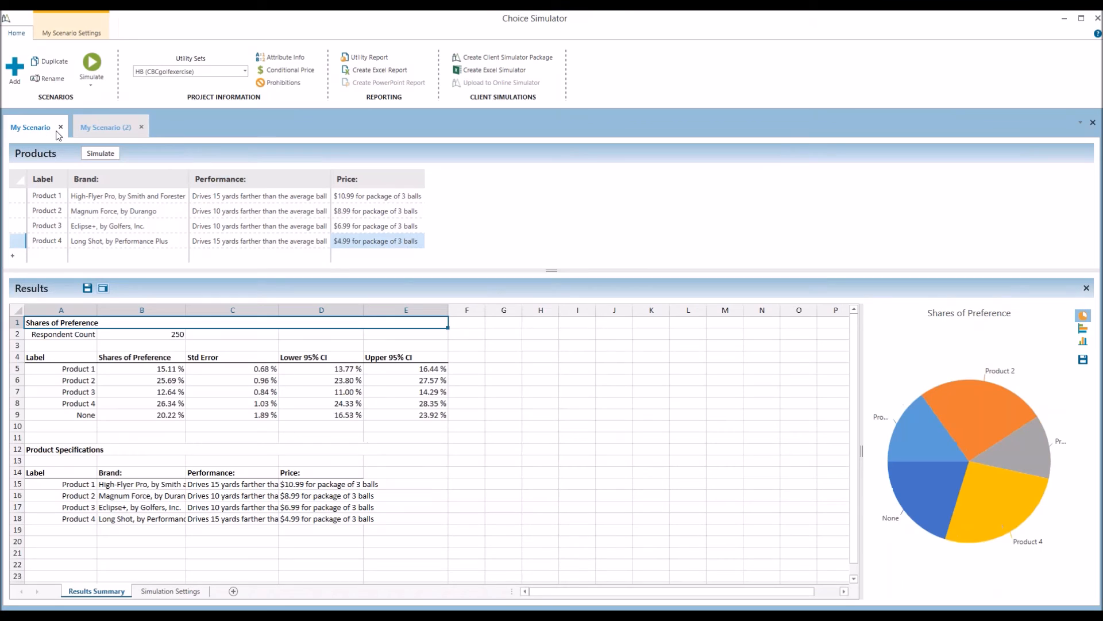
pyautogui.click(370, 70)
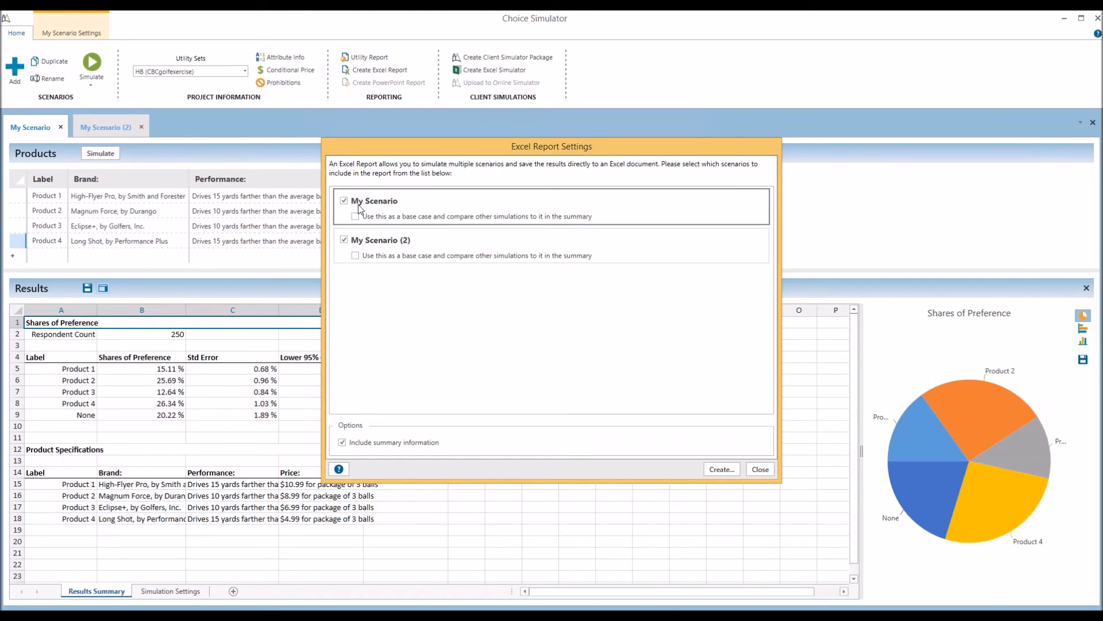
# Export both scenarios with My Scenario as base case, overwriting Simulation Report.xlsx
pyautogui.click(373, 222)
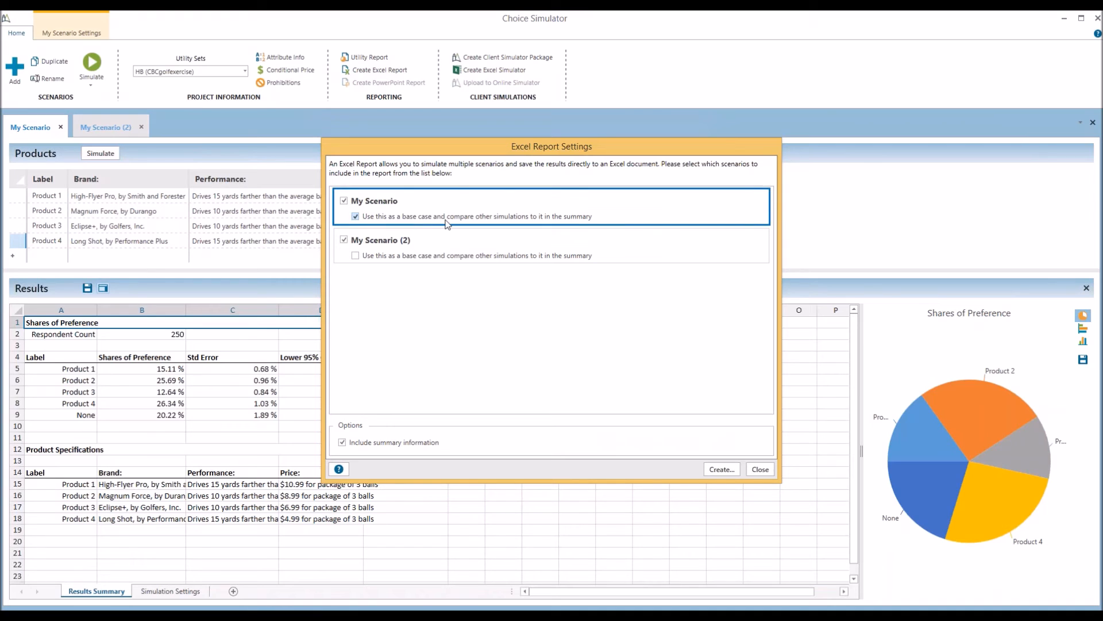
pyautogui.click(720, 469)
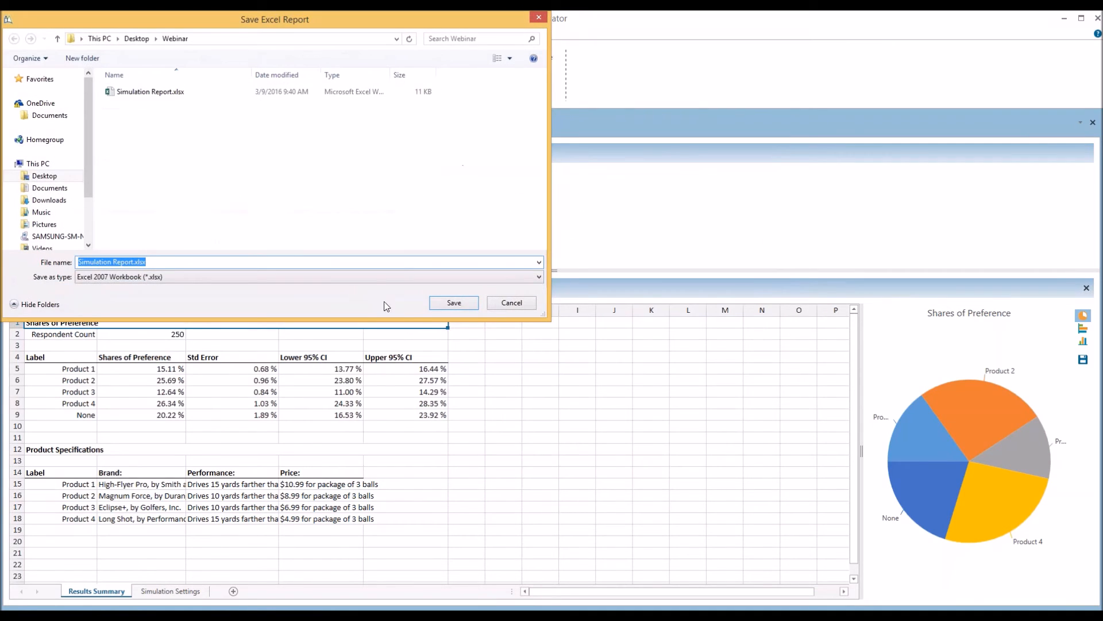
pyautogui.click(154, 94)
pyautogui.click(452, 302)
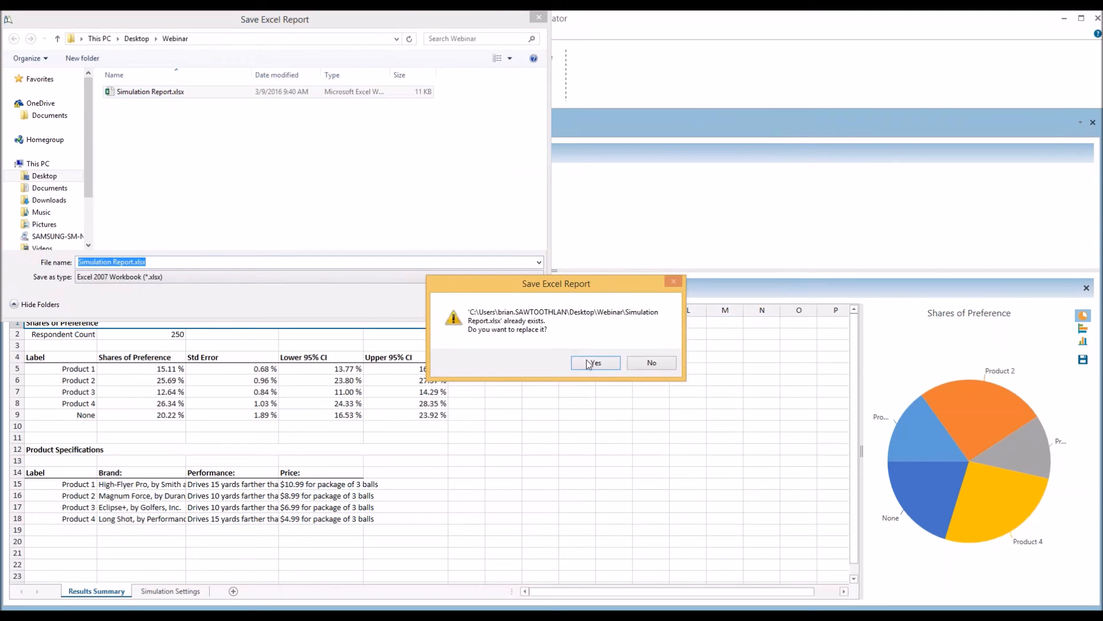
pyautogui.click(595, 365)
pyautogui.click(582, 360)
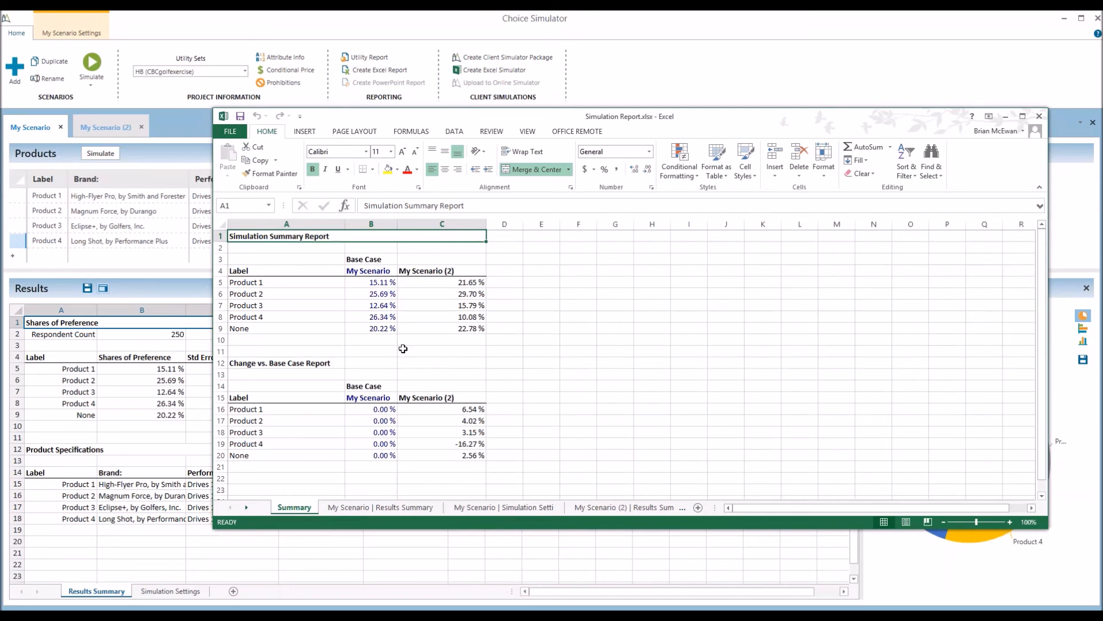
# Compare the Base Case and My Scenario (2) shares and changes, then close Simulation Report.xlsx
pyautogui.click(364, 261)
pyautogui.moveTo(364, 267); pyautogui.dragTo(369, 328)
pyautogui.moveTo(423, 271); pyautogui.dragTo(421, 325)
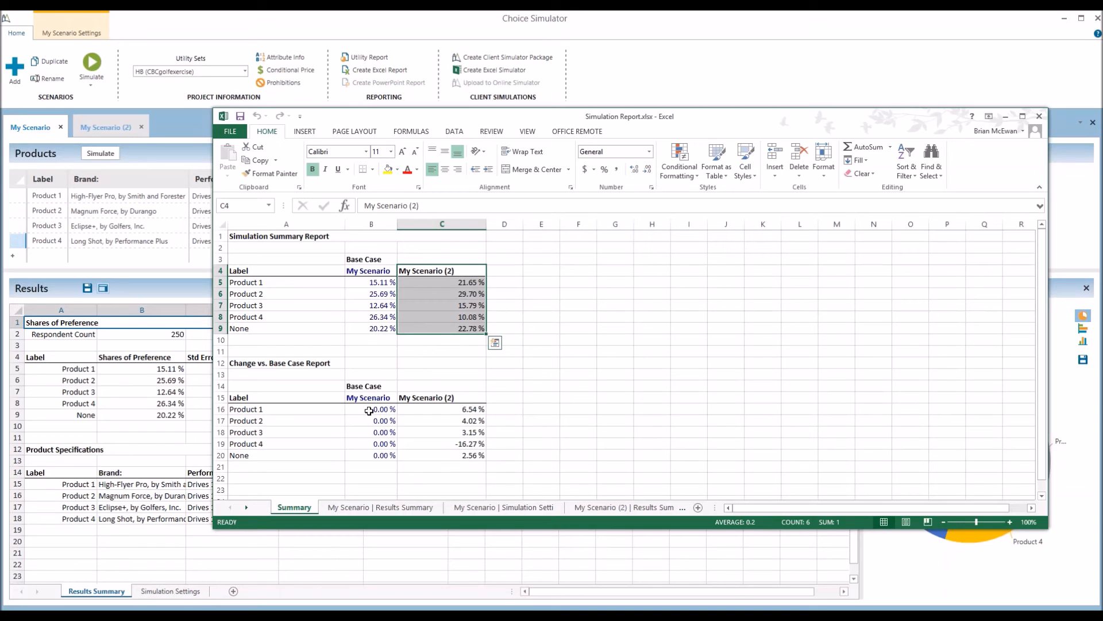
pyautogui.moveTo(369, 411); pyautogui.dragTo(371, 455)
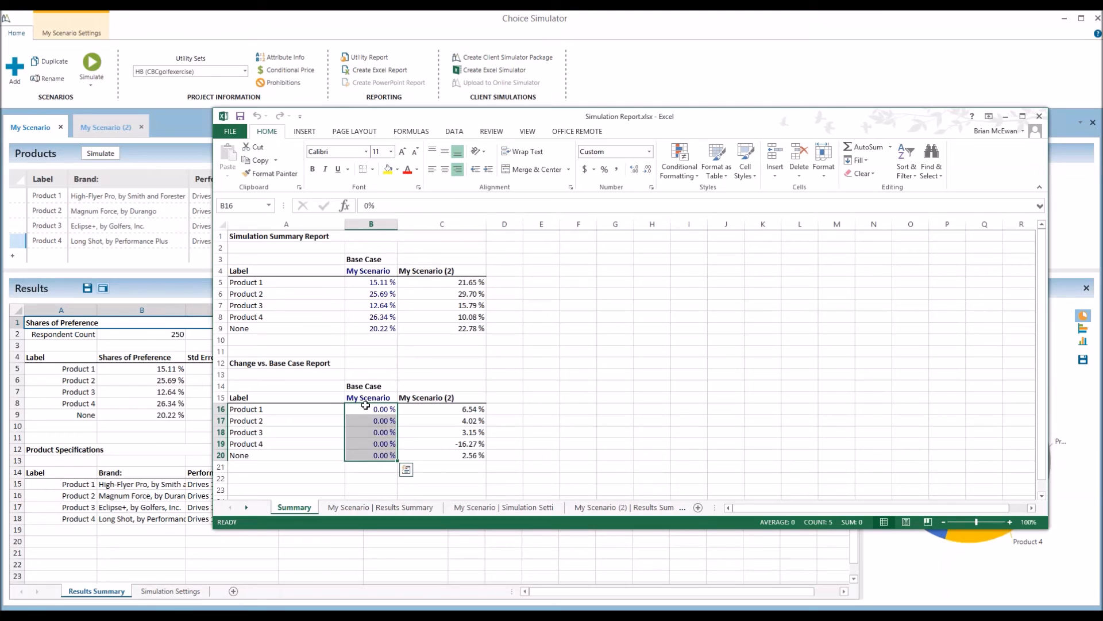
pyautogui.moveTo(366, 407); pyautogui.dragTo(368, 457)
pyautogui.moveTo(443, 411); pyautogui.dragTo(444, 456)
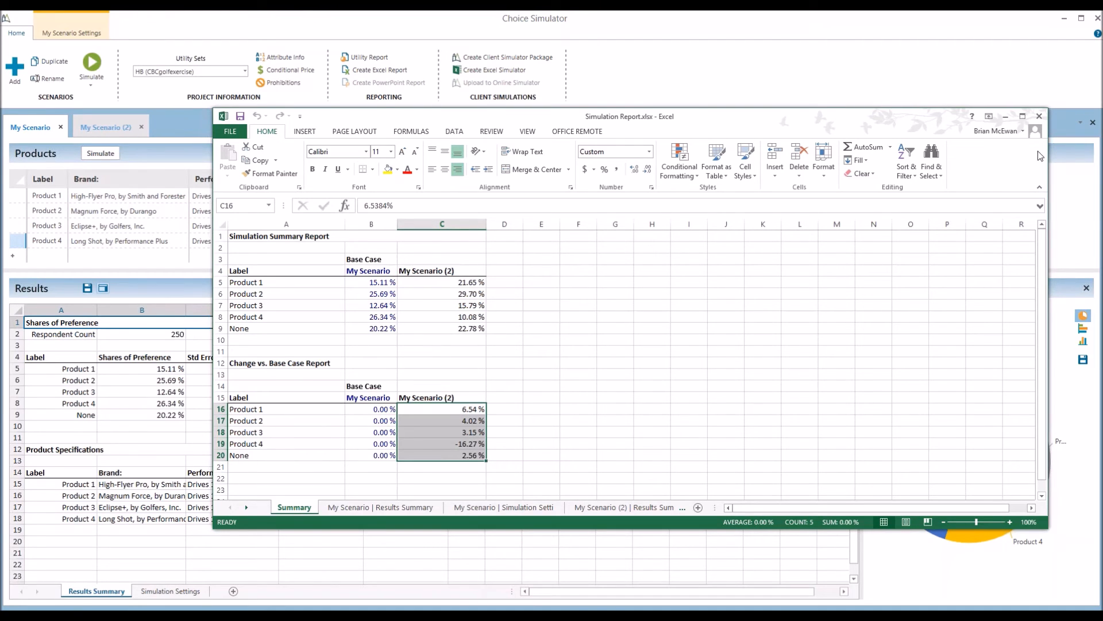
pyautogui.click(1041, 116)
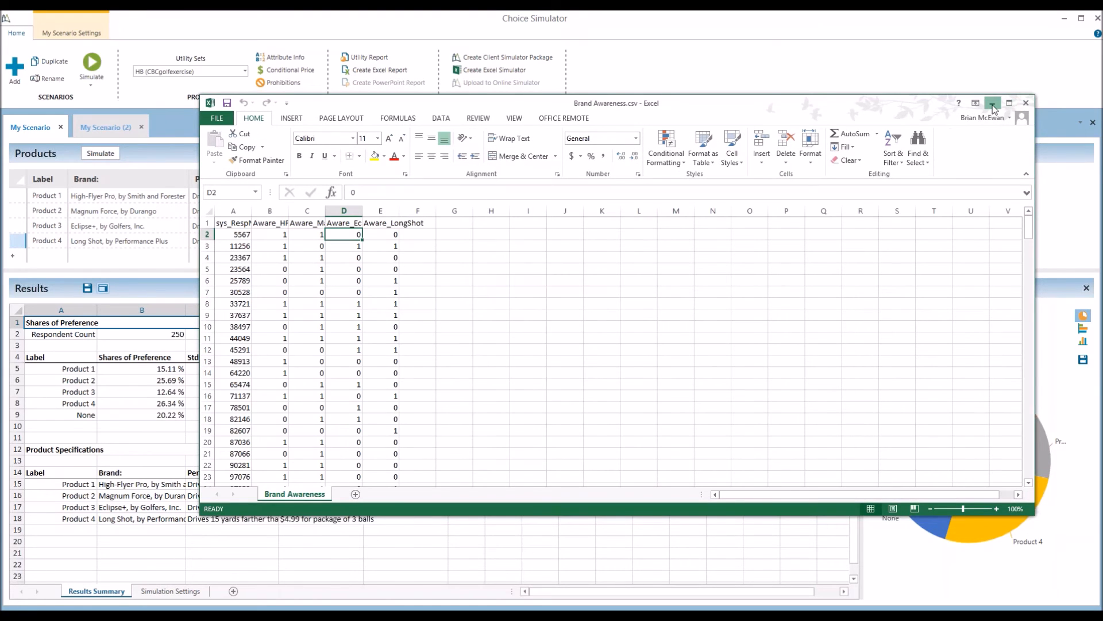
# Minimize the Brand Awareness.csv window and bring up the Create Excel Simulator settings
pyautogui.click(993, 104)
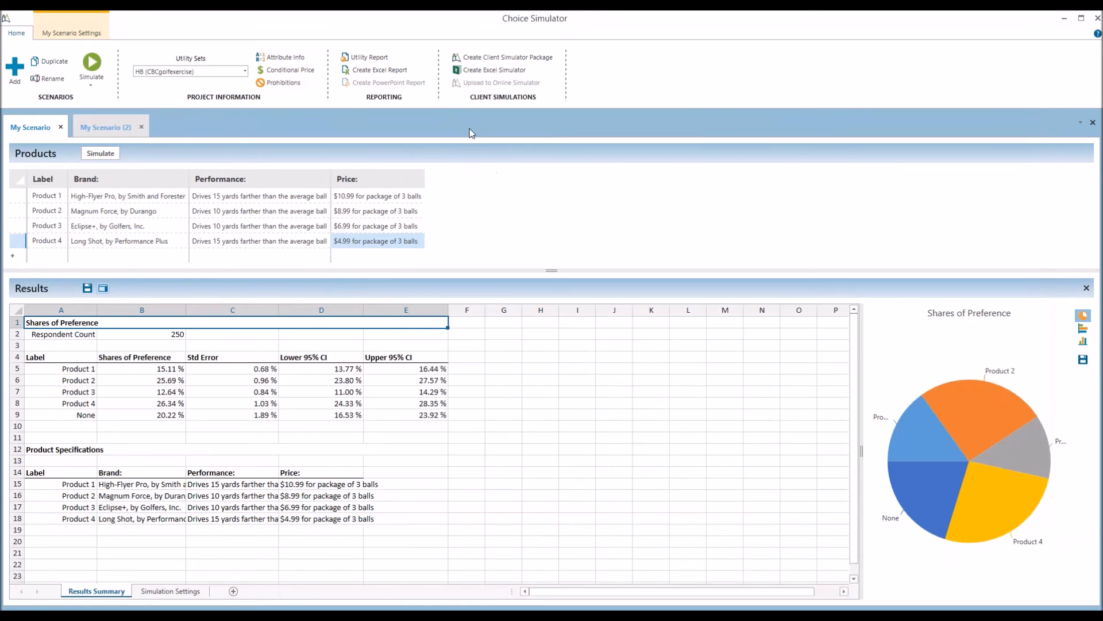
pyautogui.click(500, 71)
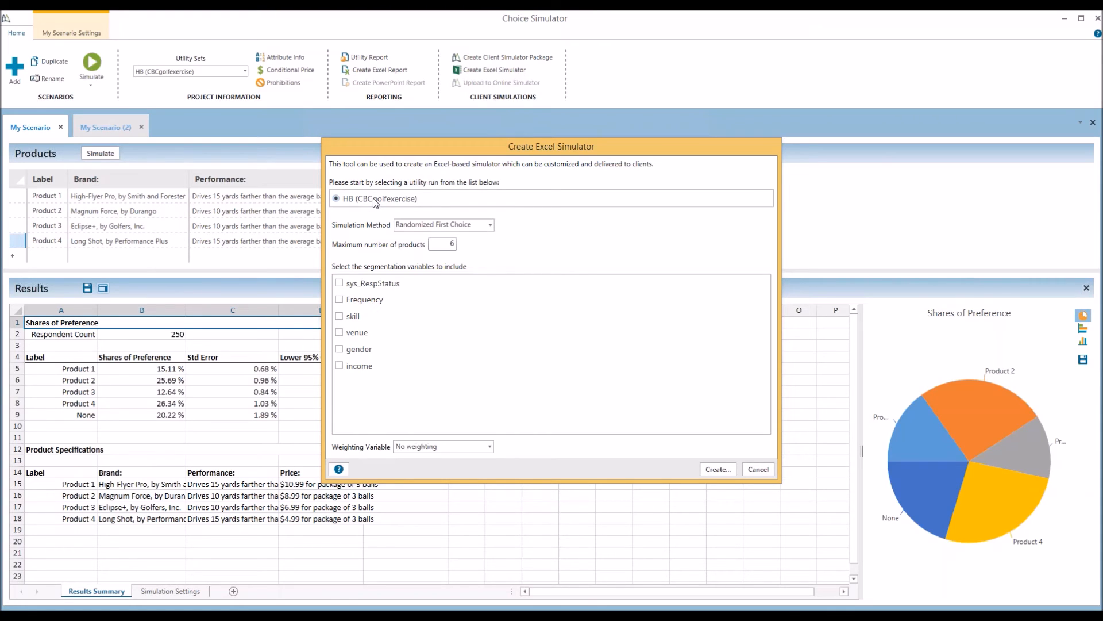
# Build a Randomized First Choice simulator for 4 products as Simulator.xlsx and open it
pyautogui.click(429, 227)
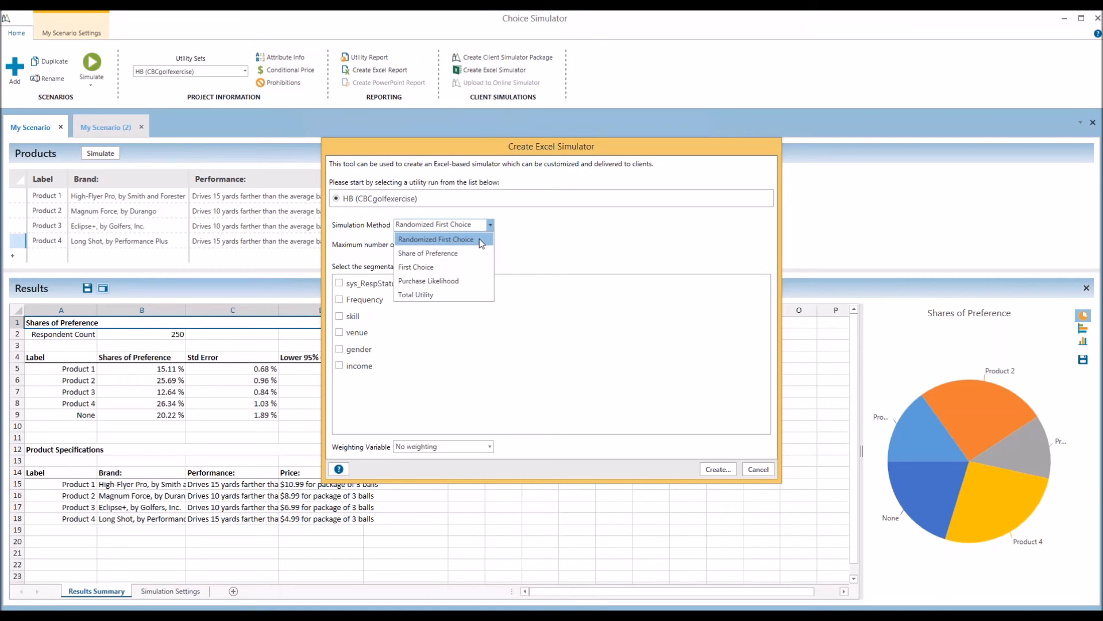
pyautogui.click(480, 241)
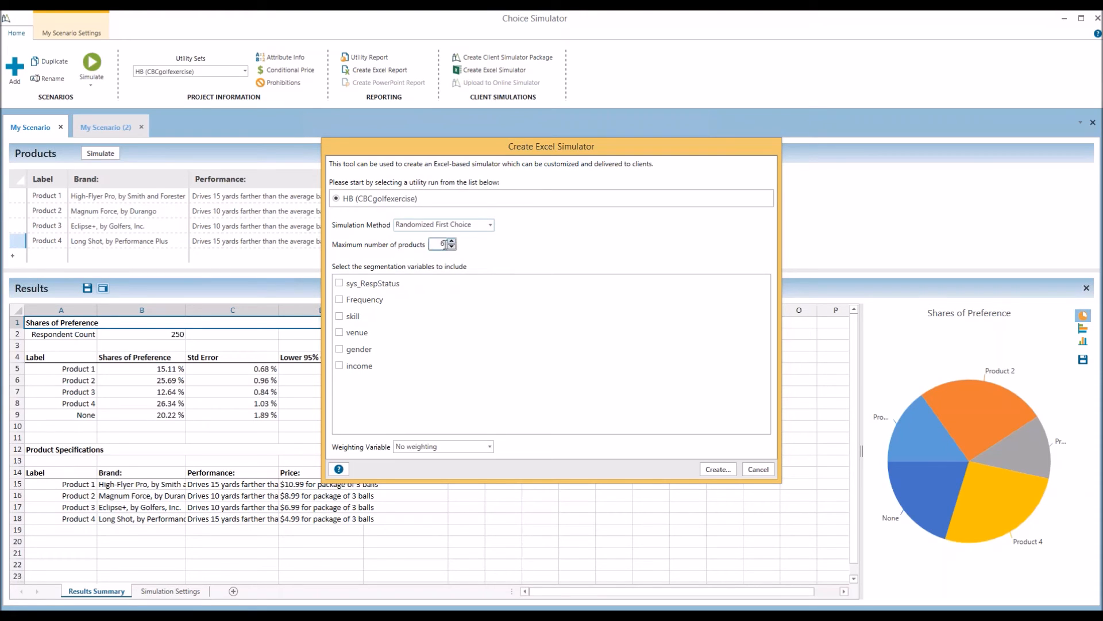
pyautogui.click(452, 247)
pyautogui.click(452, 247)
pyautogui.click(716, 470)
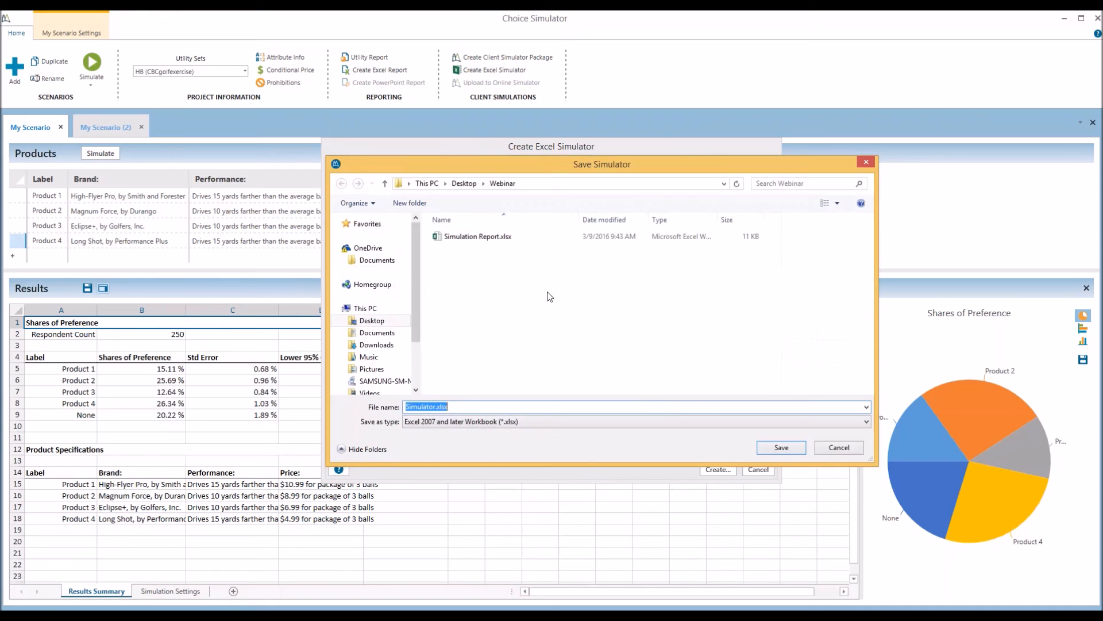
pyautogui.click(783, 448)
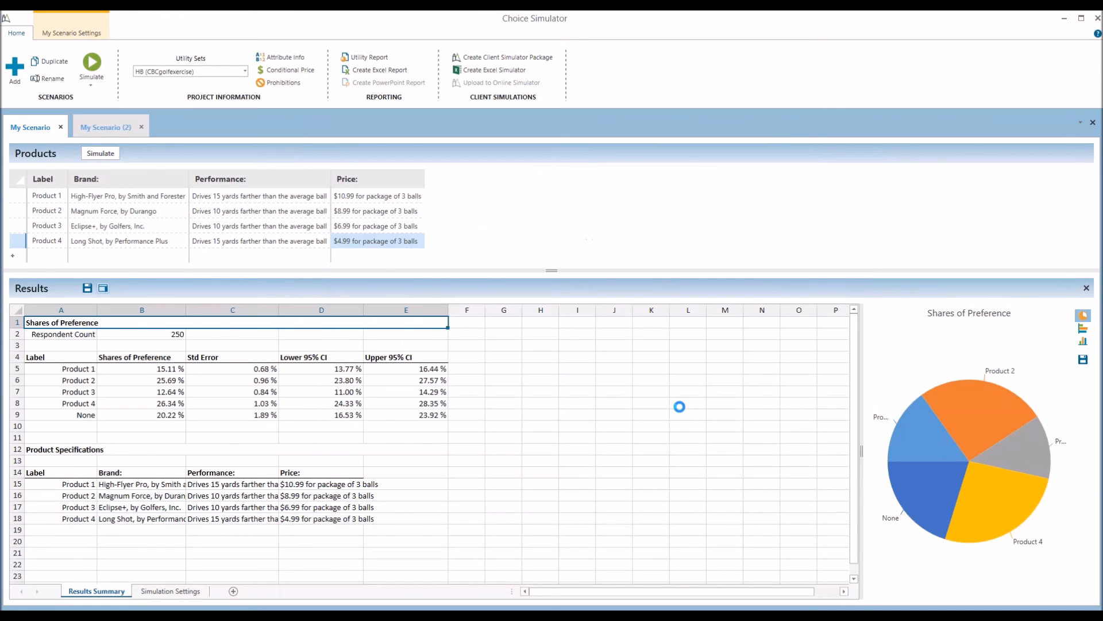
pyautogui.click(592, 364)
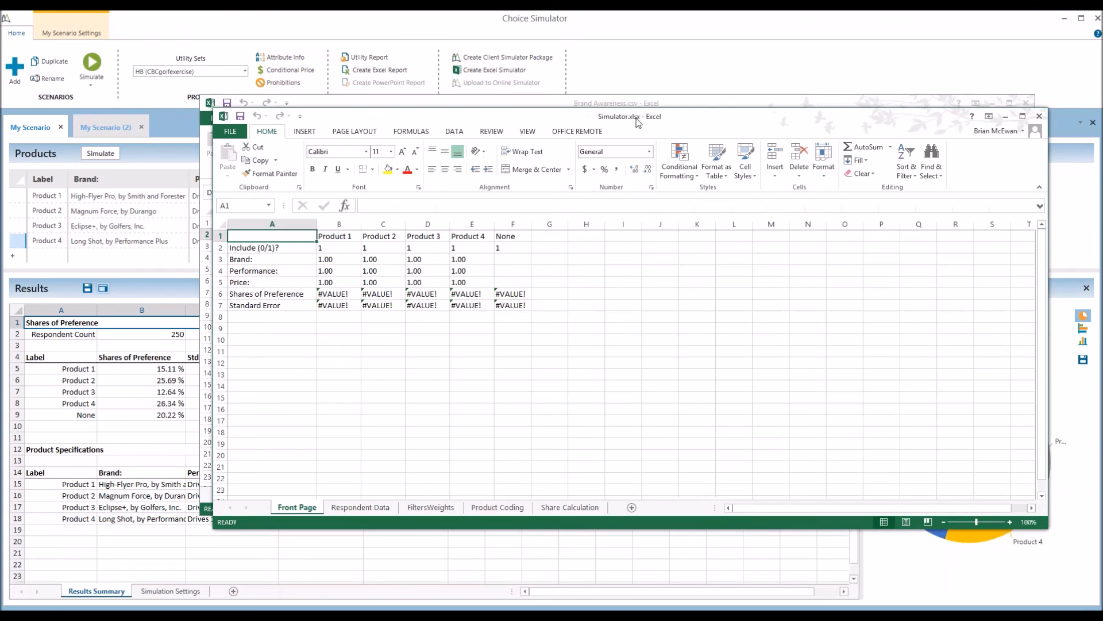
# Set Product 3's Performance to 2 in cell D4
pyautogui.moveTo(637, 122); pyautogui.dragTo(574, 128)
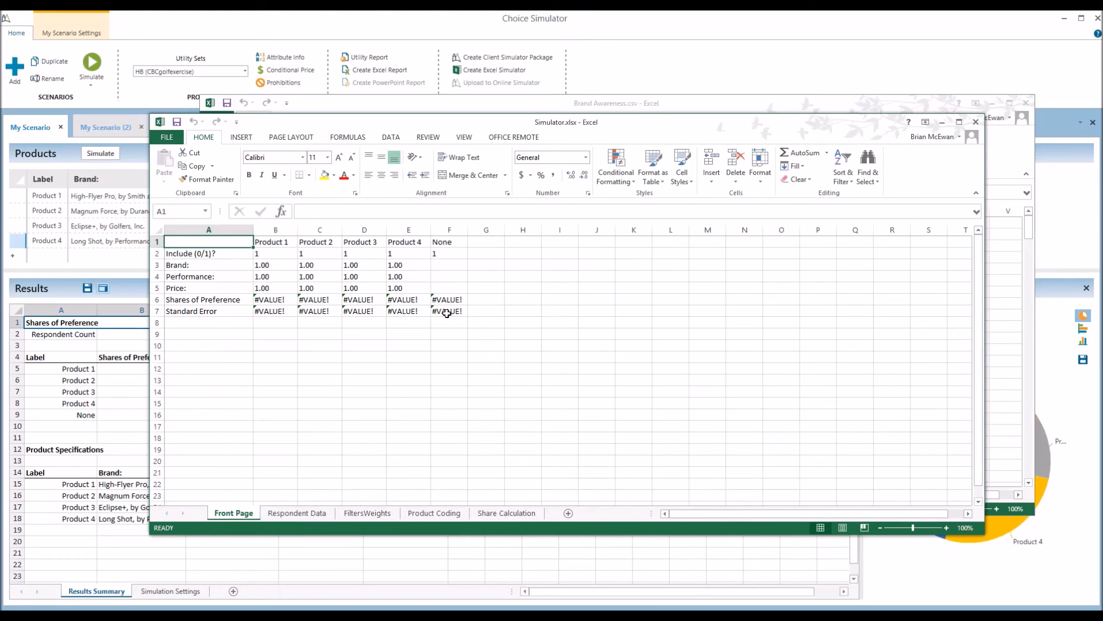
pyautogui.click(353, 276)
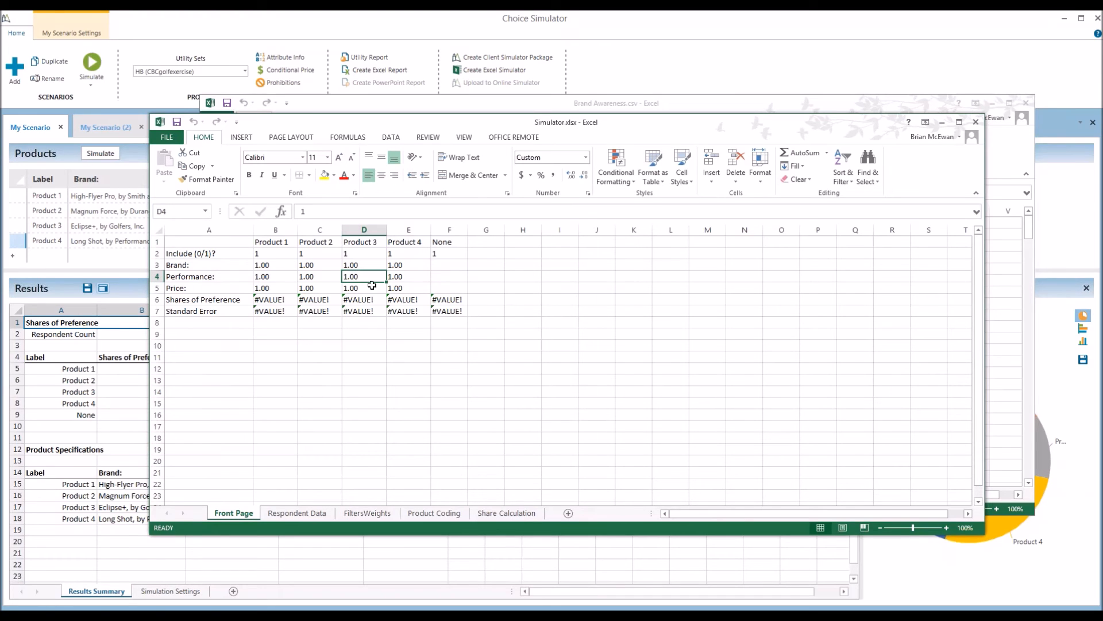
pyautogui.write('2')
pyautogui.press('Return')
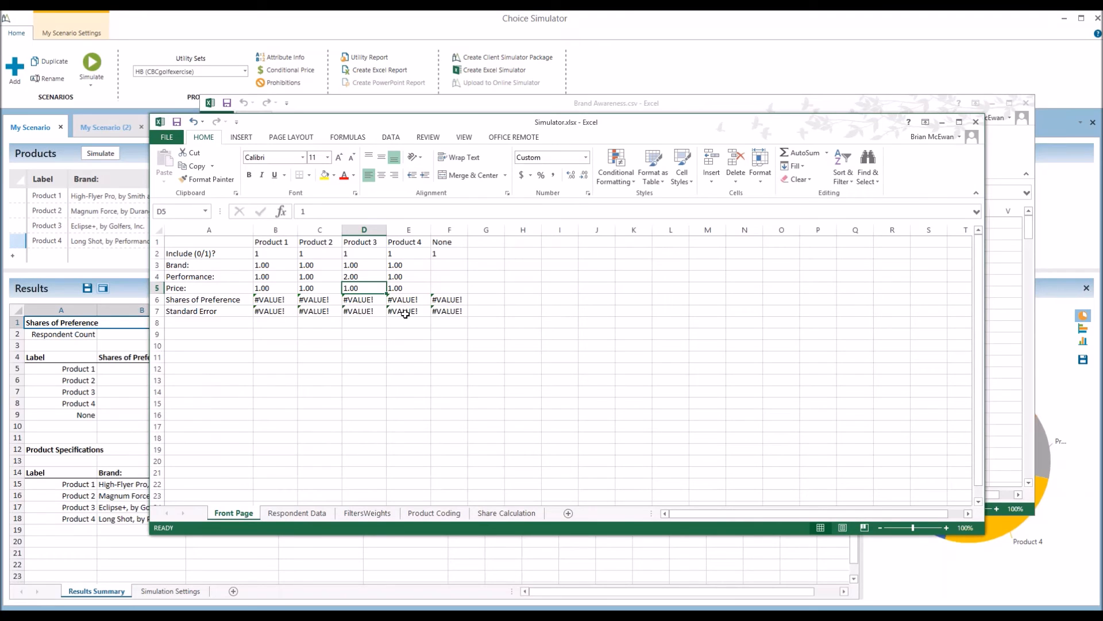
# Check the #VALUE! error on Product 3's share, then save and close Simulator.xlsx
pyautogui.click(365, 301)
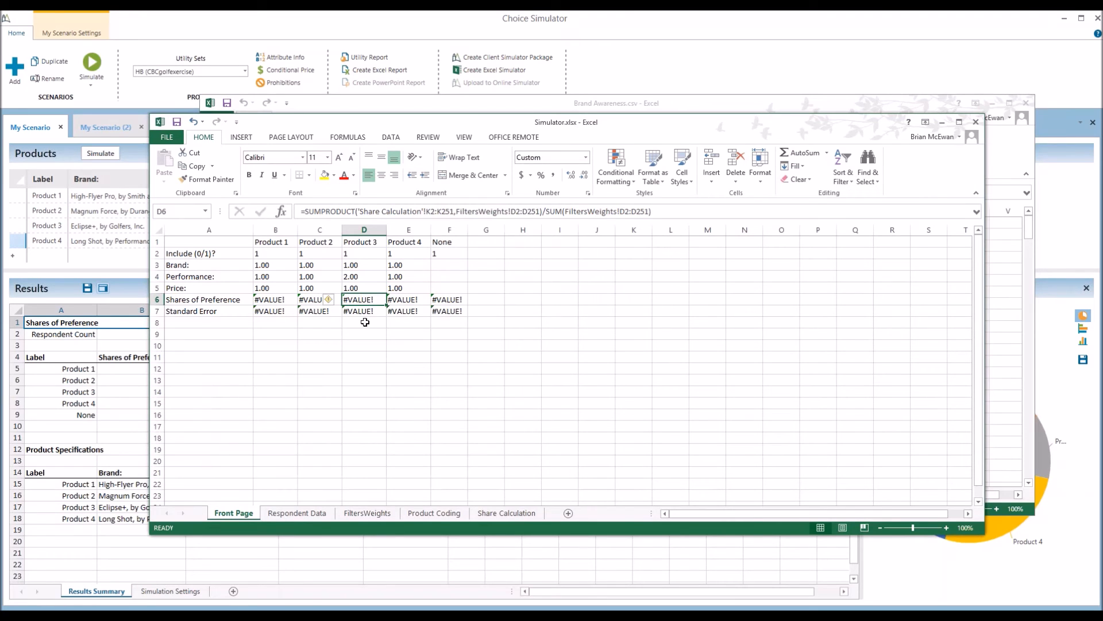
pyautogui.click(332, 301)
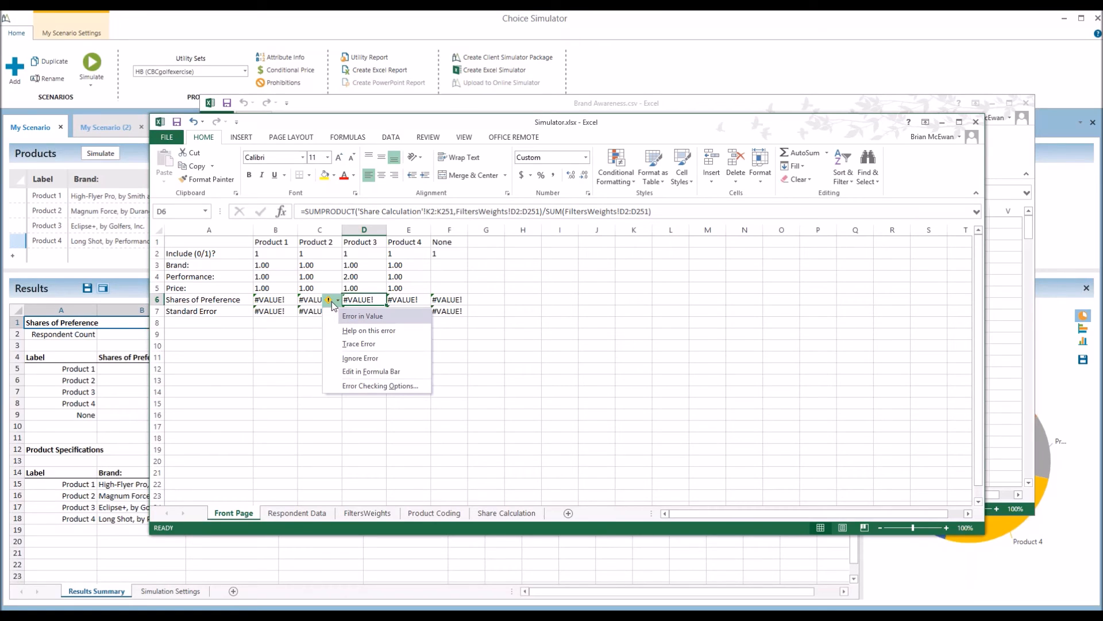
pyautogui.click(362, 288)
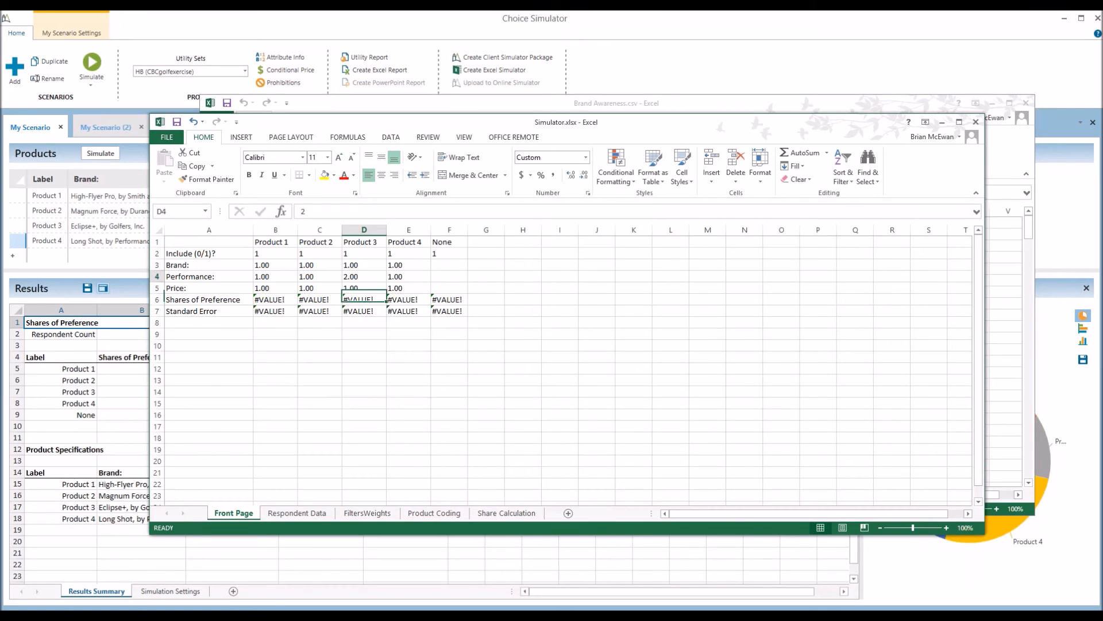
pyautogui.click(368, 300)
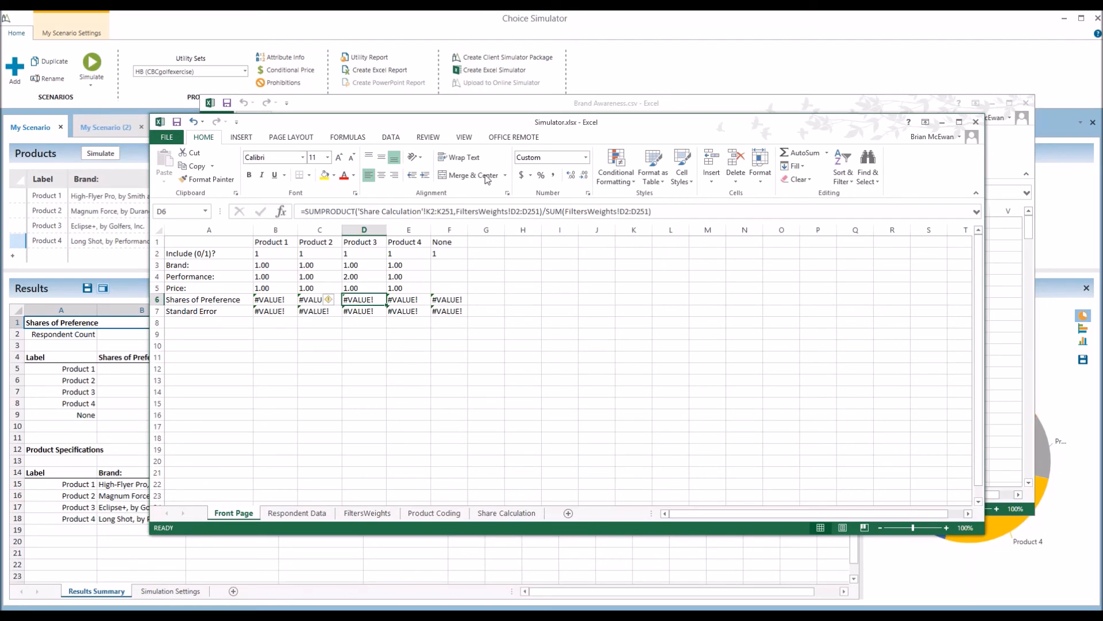
pyautogui.moveTo(553, 130); pyautogui.dragTo(564, 145)
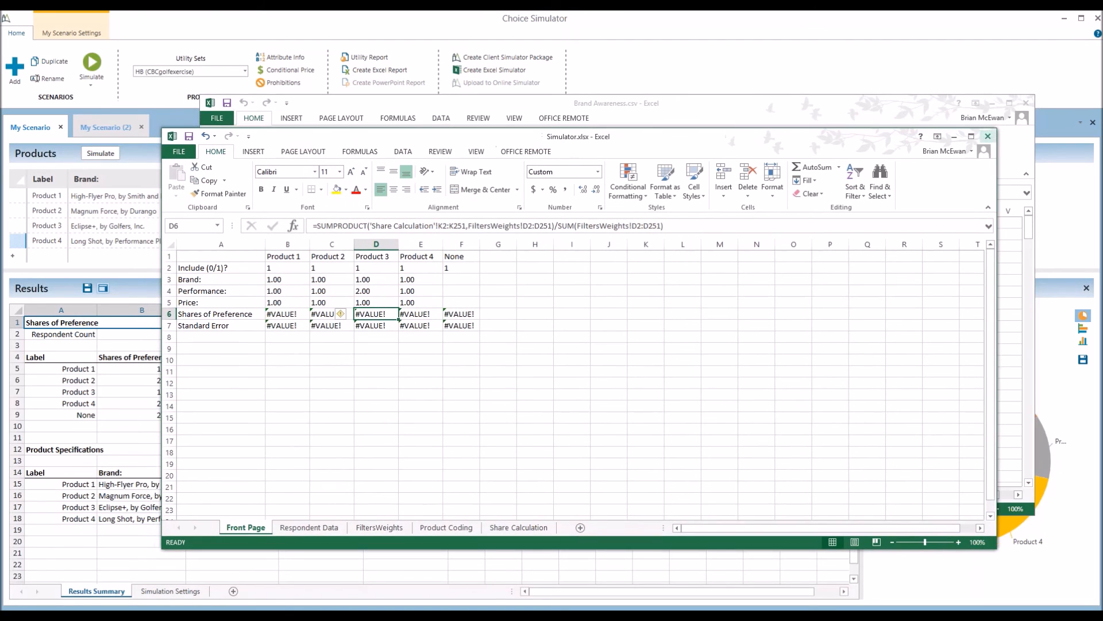
pyautogui.click(988, 137)
pyautogui.click(503, 329)
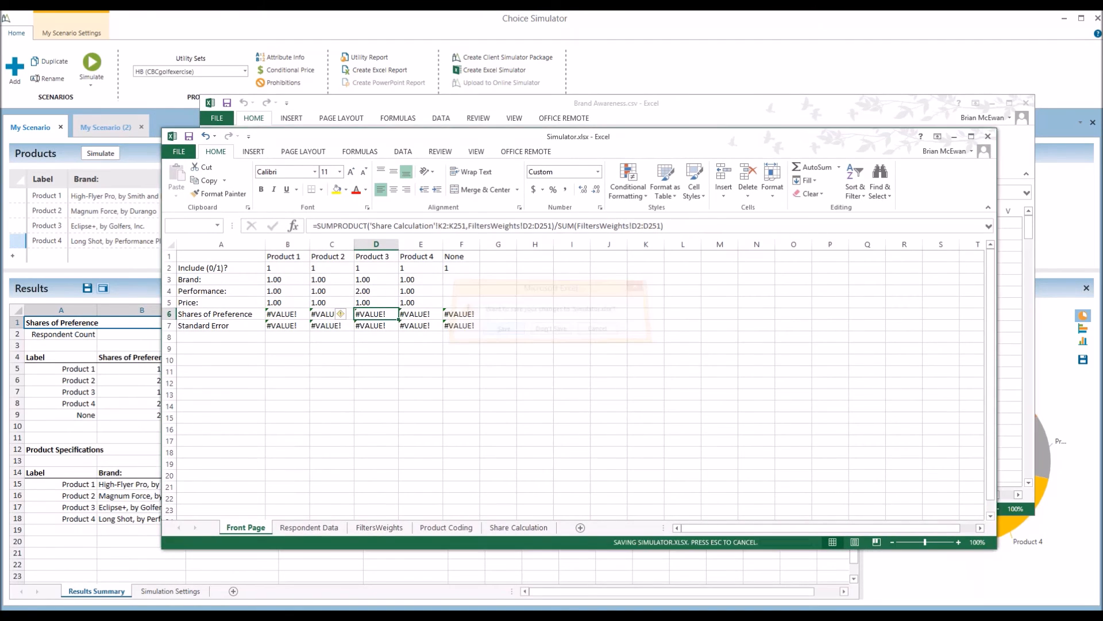
# Rebuild Simulator.xlsx using Share of Preference, replacing the old file, and open it
pyautogui.click(276, 553)
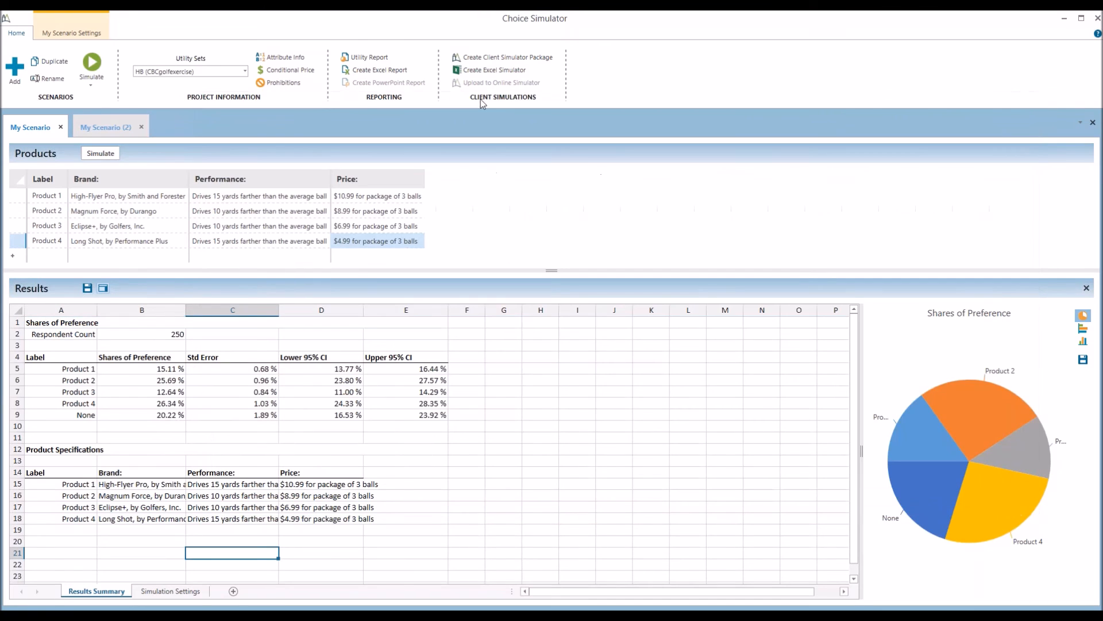
pyautogui.click(481, 71)
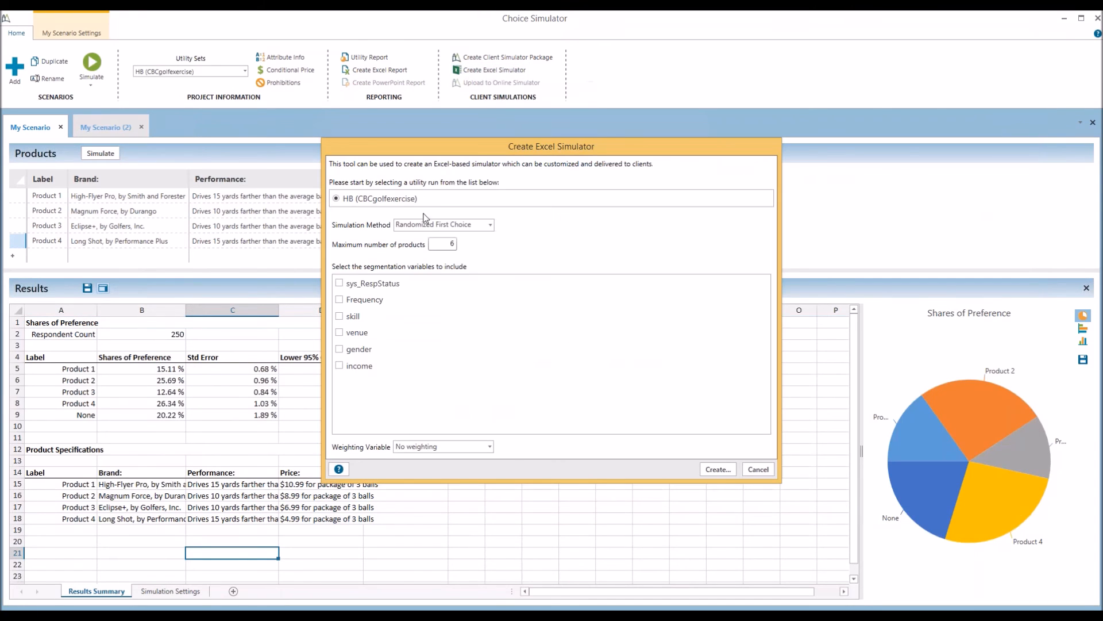
pyautogui.click(447, 226)
pyautogui.click(430, 253)
pyautogui.click(718, 469)
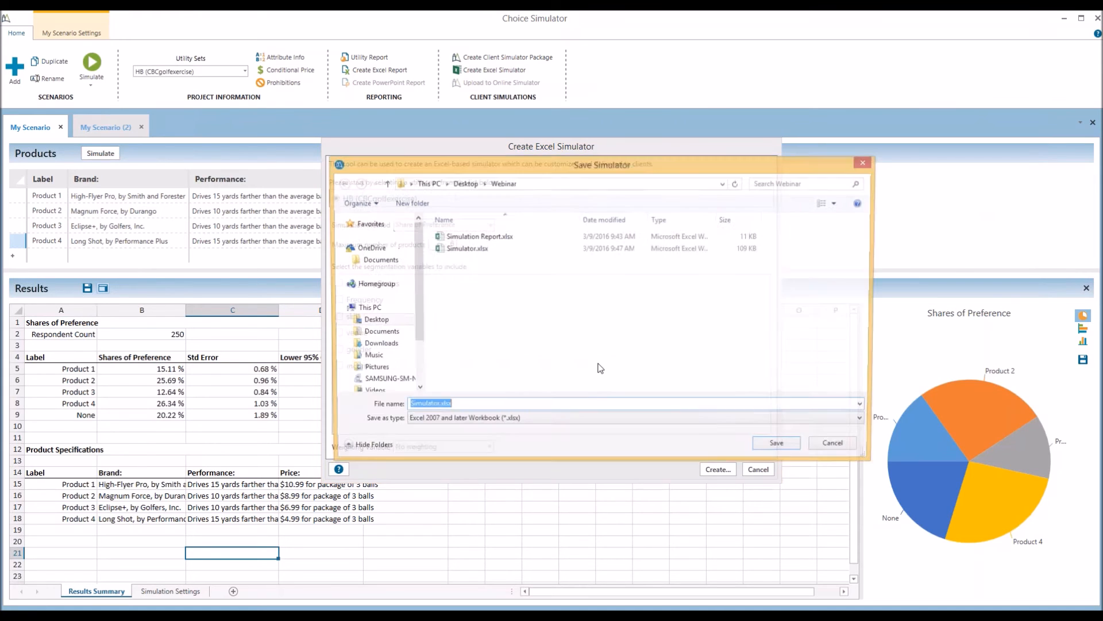
pyautogui.click(781, 448)
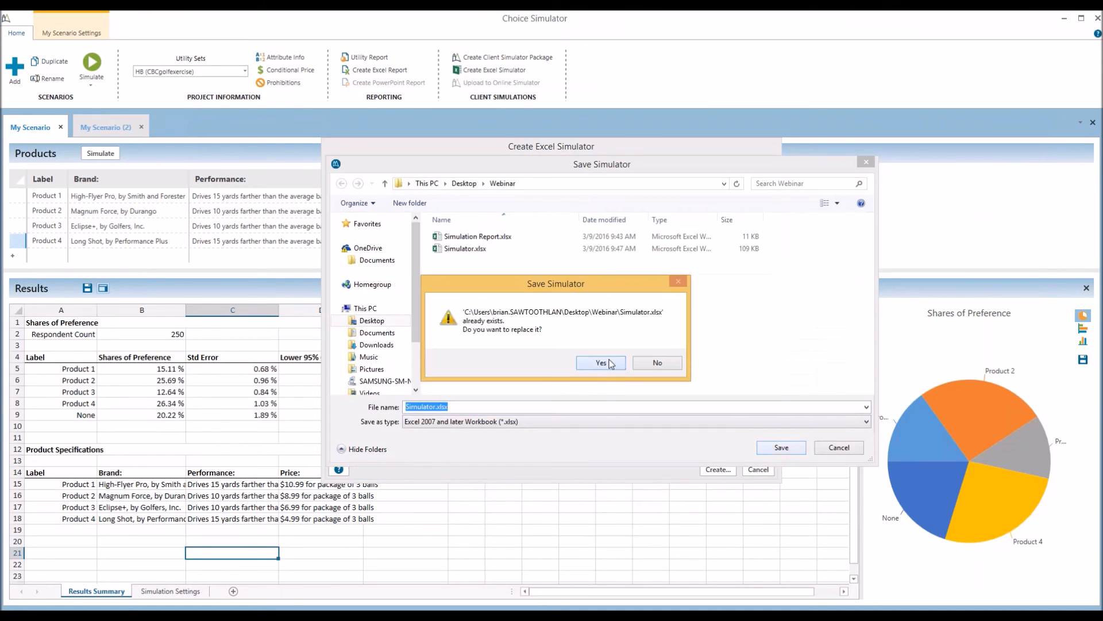
pyautogui.click(601, 362)
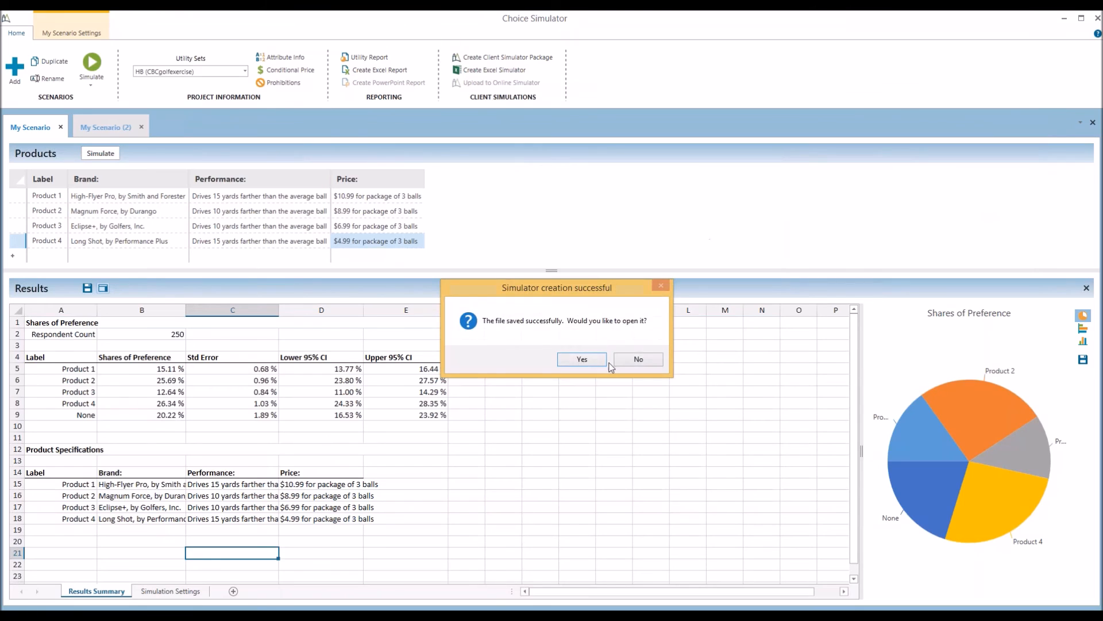
pyautogui.click(600, 363)
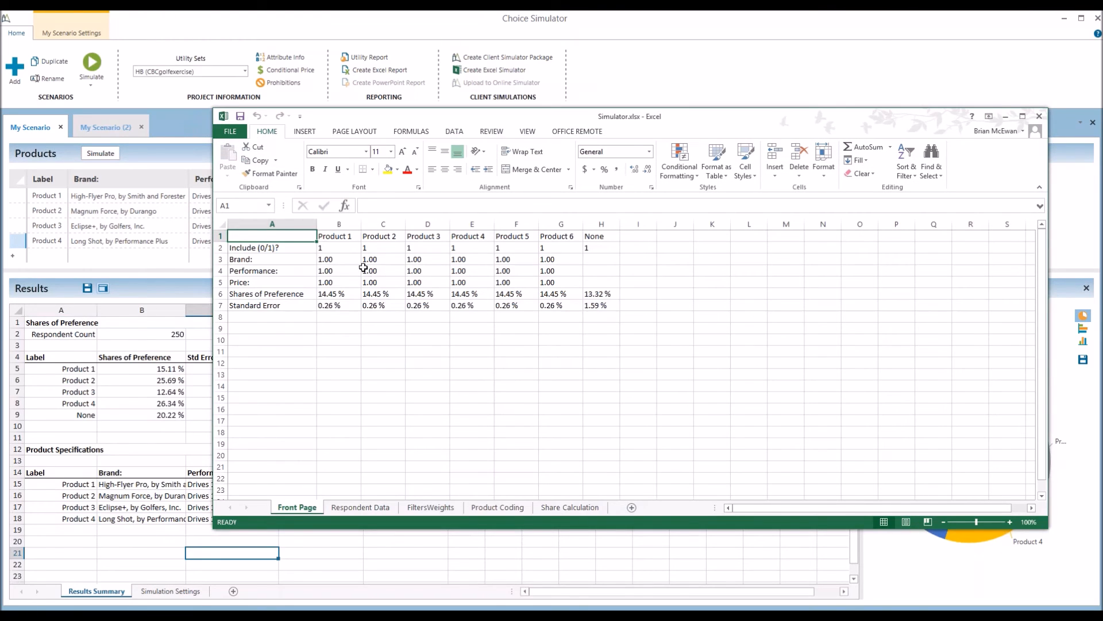
# Enter 0 in Product 3's Include cell D2 so its share becomes 0.00%
pyautogui.click(383, 271)
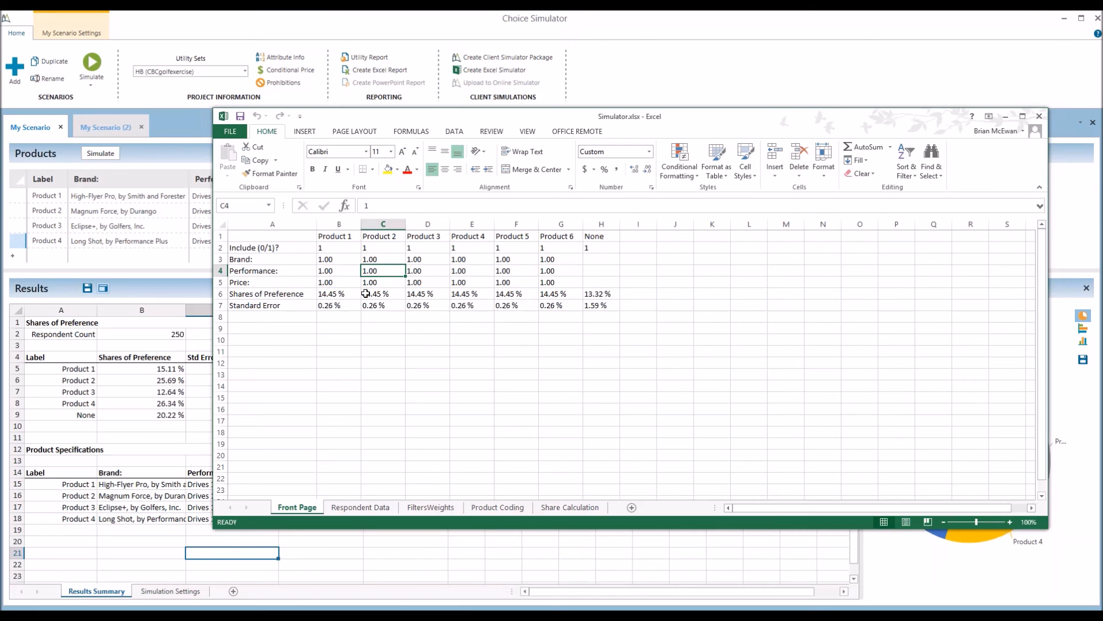
pyautogui.moveTo(345, 248); pyautogui.dragTo(563, 279)
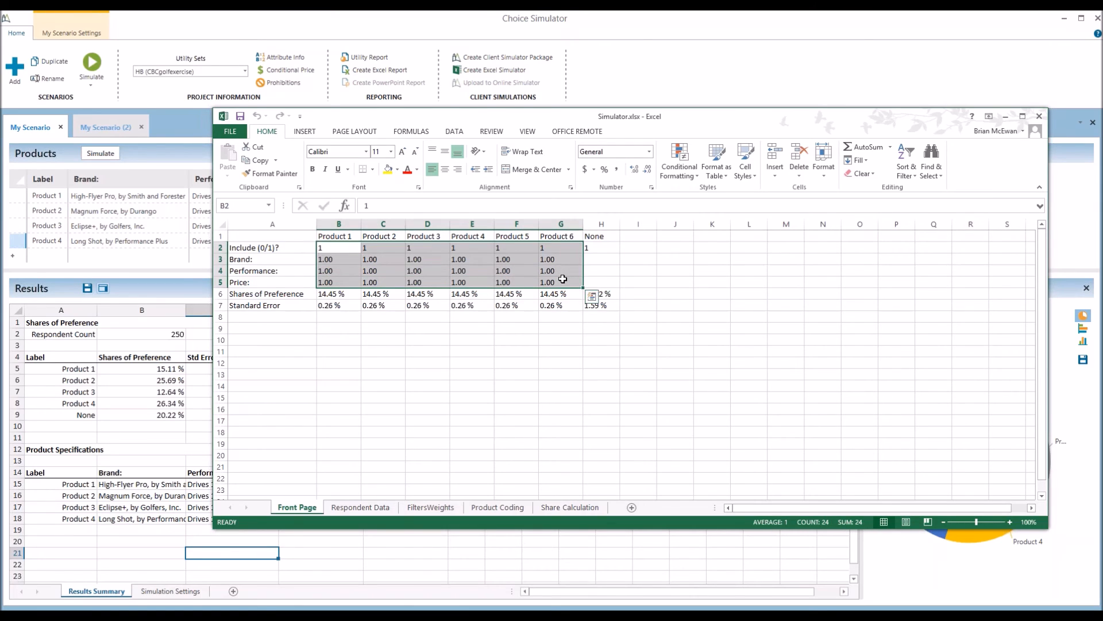
pyautogui.click(416, 248)
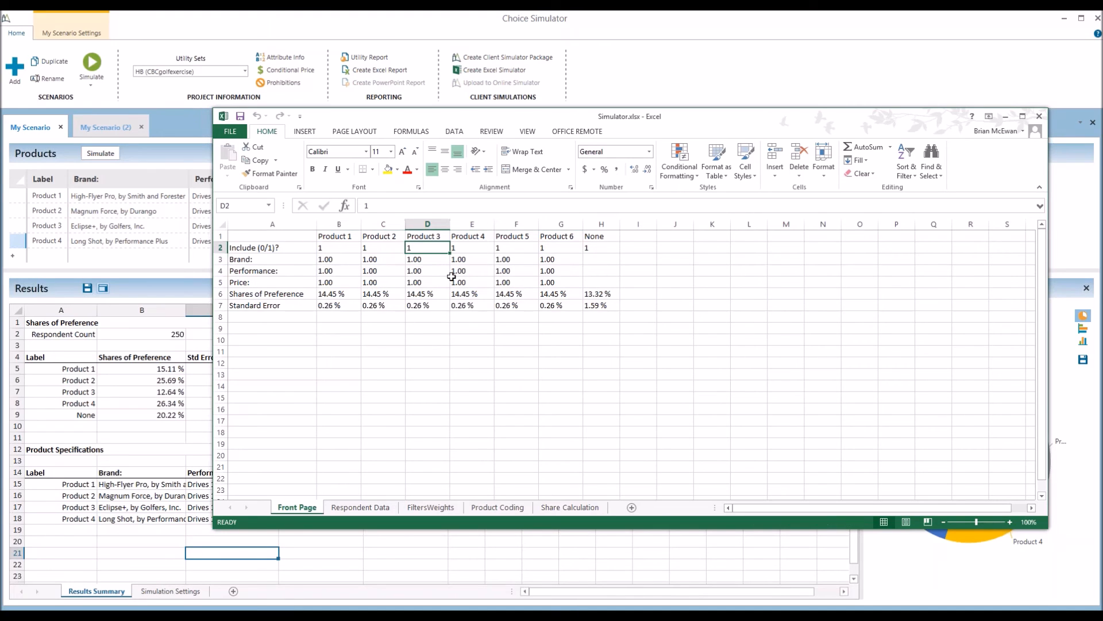
pyautogui.write('0')
pyautogui.click(435, 272)
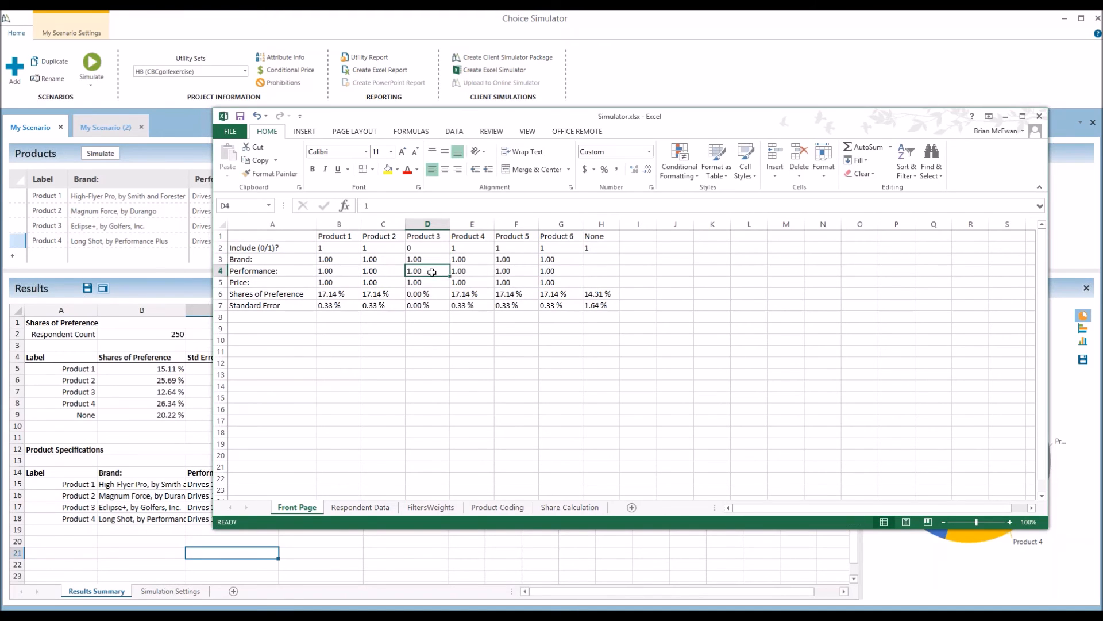
pyautogui.click(362, 509)
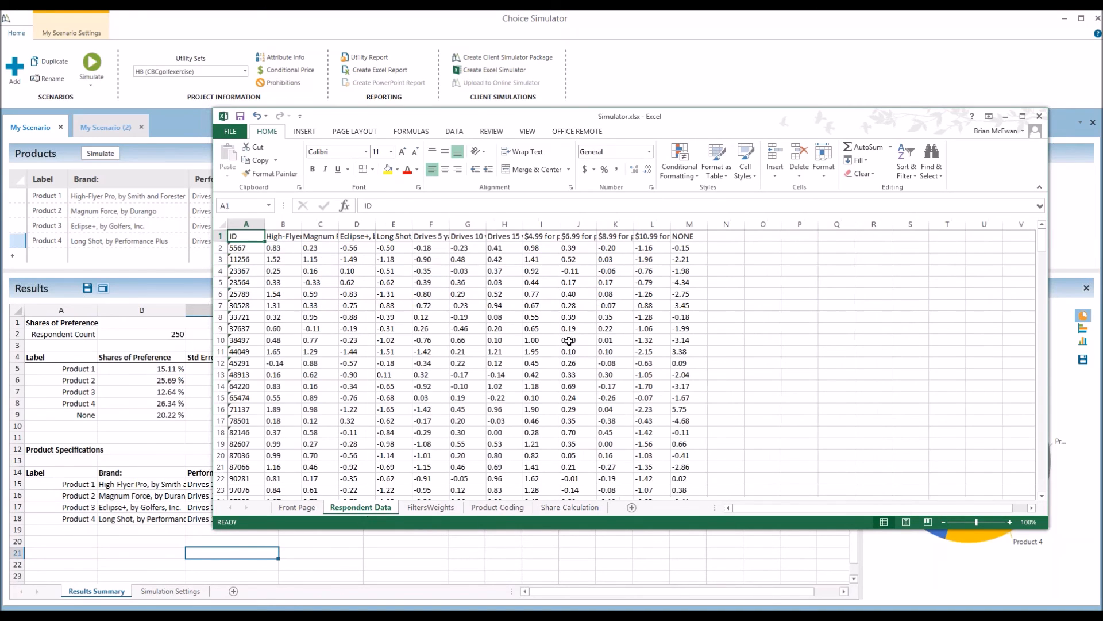
pyautogui.click(433, 510)
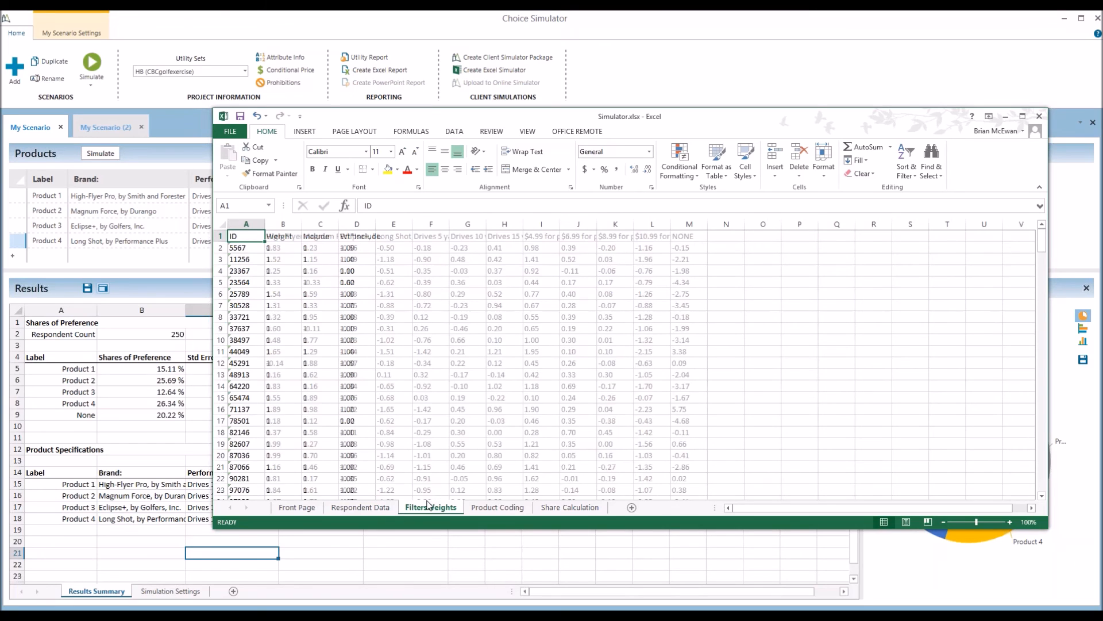
pyautogui.click(495, 509)
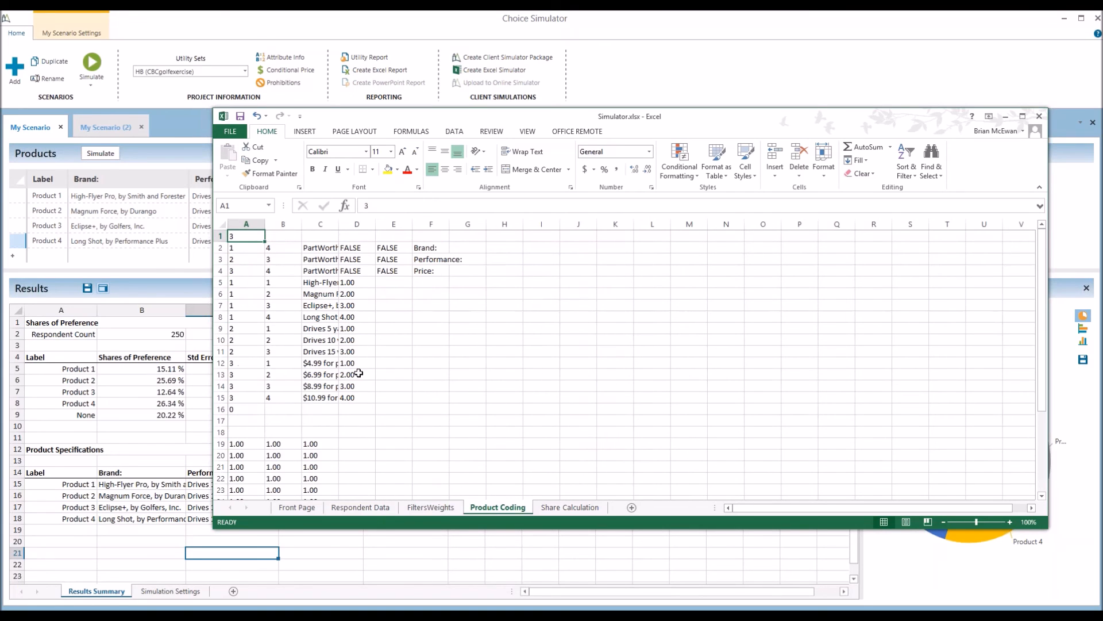
pyautogui.click(557, 513)
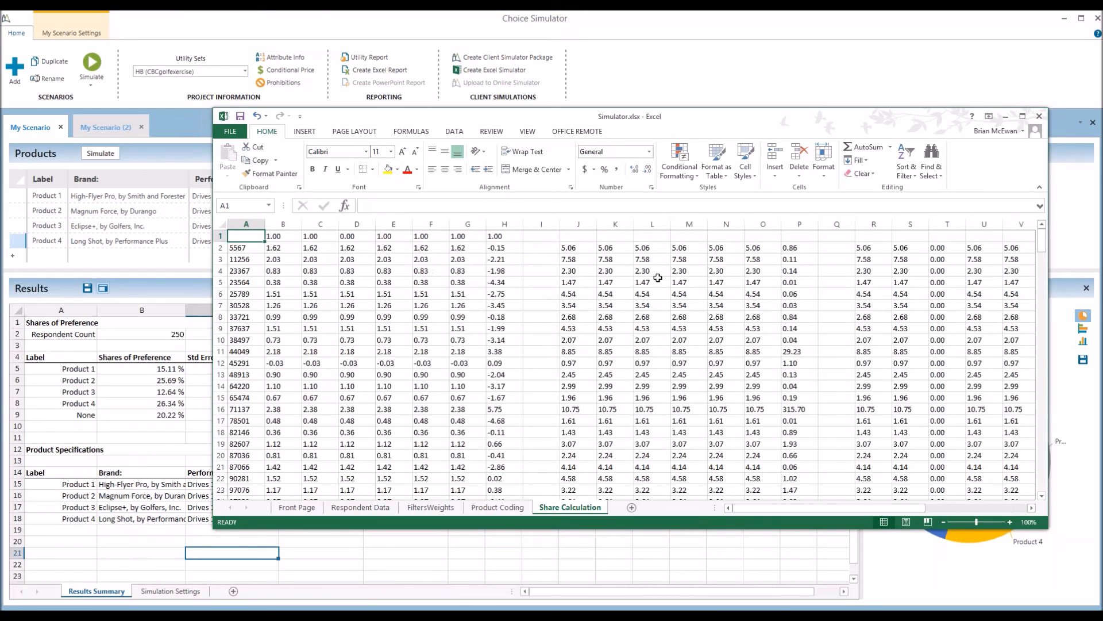
pyautogui.moveTo(779, 511)
pyautogui.mouseDown()
pyautogui.moveTo(849, 509)
pyautogui.moveTo(770, 511)
pyautogui.mouseUp()
pyautogui.click(297, 507)
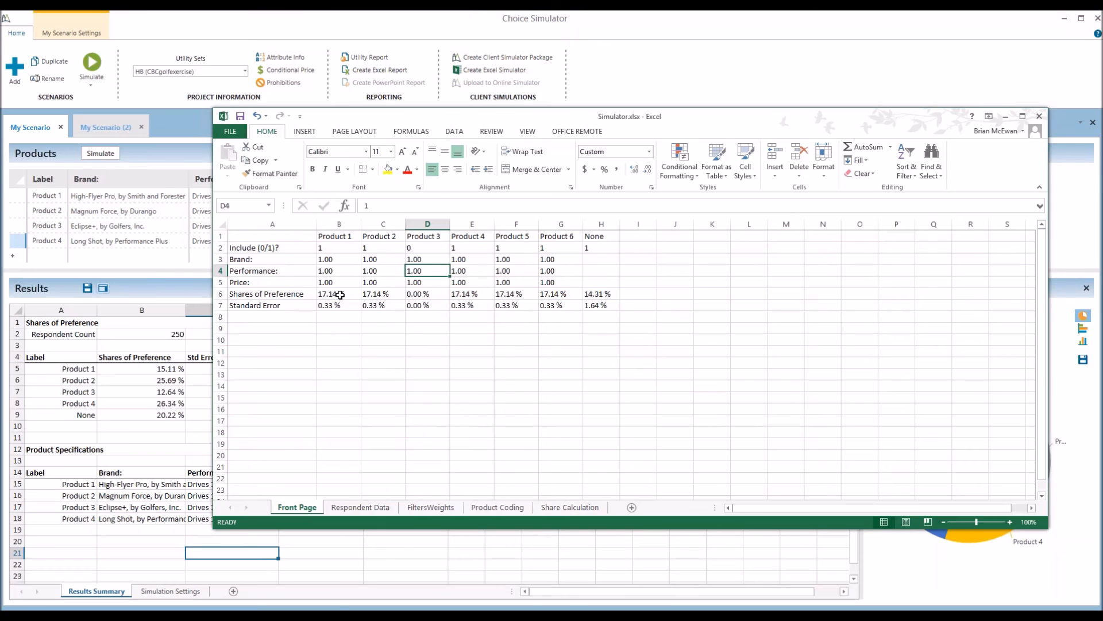
pyautogui.moveTo(335, 295); pyautogui.dragTo(561, 308)
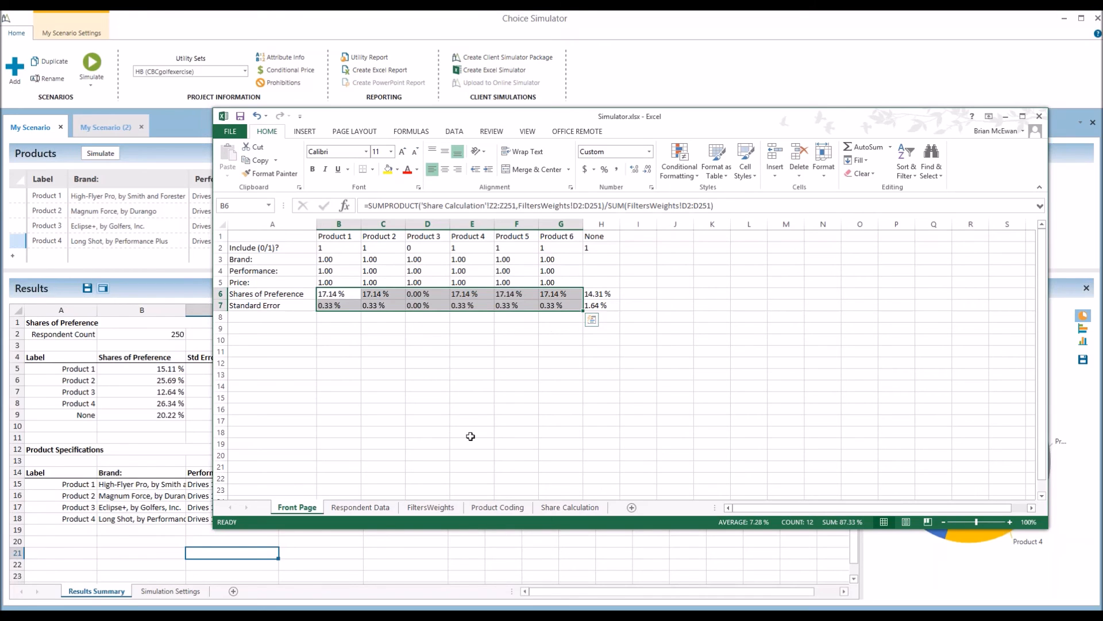
# Review the Excel simulator's weighting and venue segmentation options, keeping no weighting, then cancel
pyautogui.click(474, 552)
pyautogui.click(489, 70)
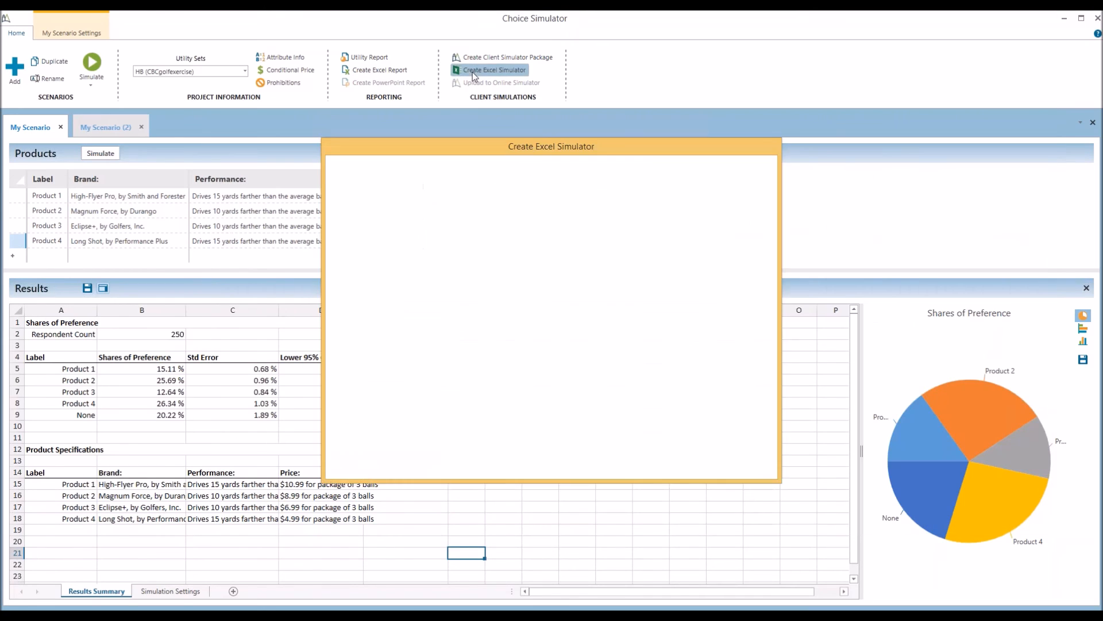
pyautogui.click(454, 447)
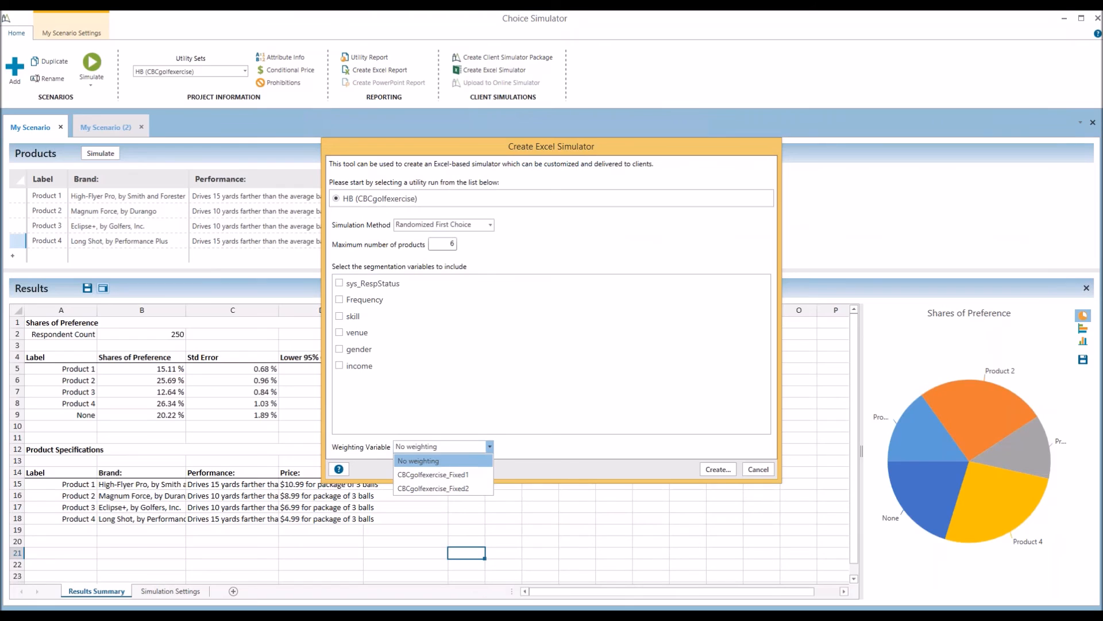
pyautogui.click(464, 456)
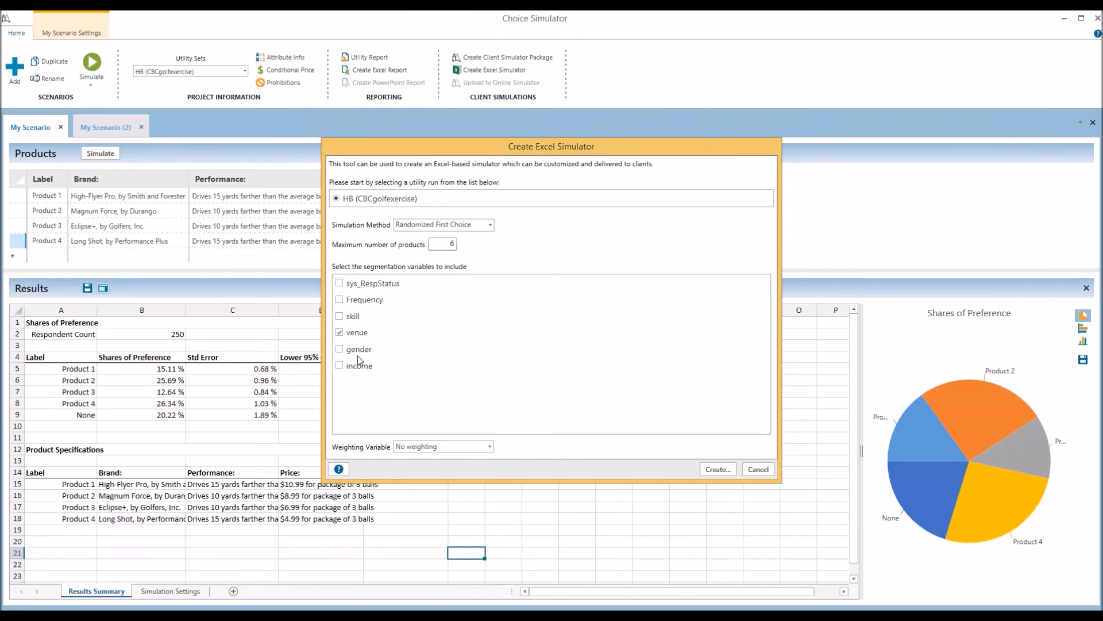
pyautogui.click(357, 335)
pyautogui.click(488, 448)
pyautogui.click(492, 449)
pyautogui.click(758, 469)
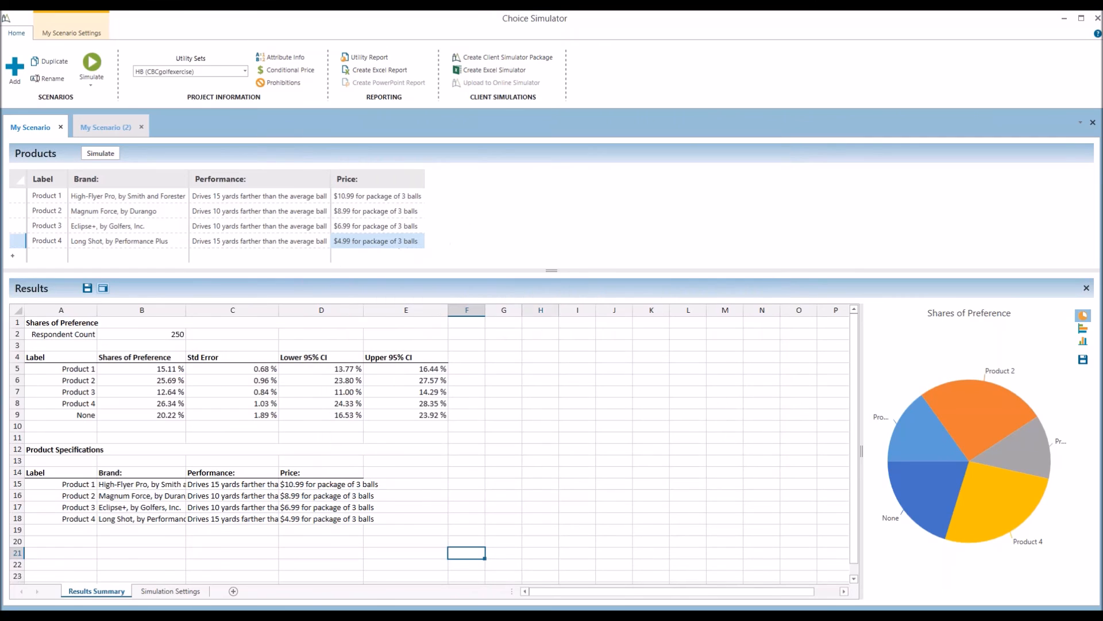
# Launch the Create Simulator Package Wizard from the Client Simulations group
pyautogui.click(494, 60)
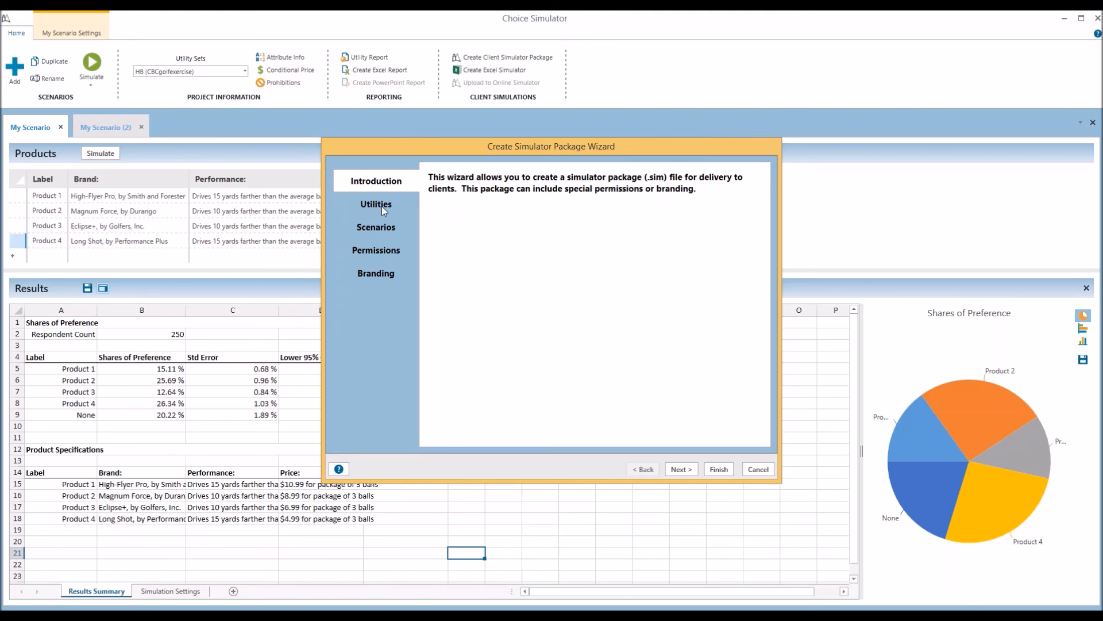
# Step through the wizard's Utilities and Scenarios pages
pyautogui.click(382, 206)
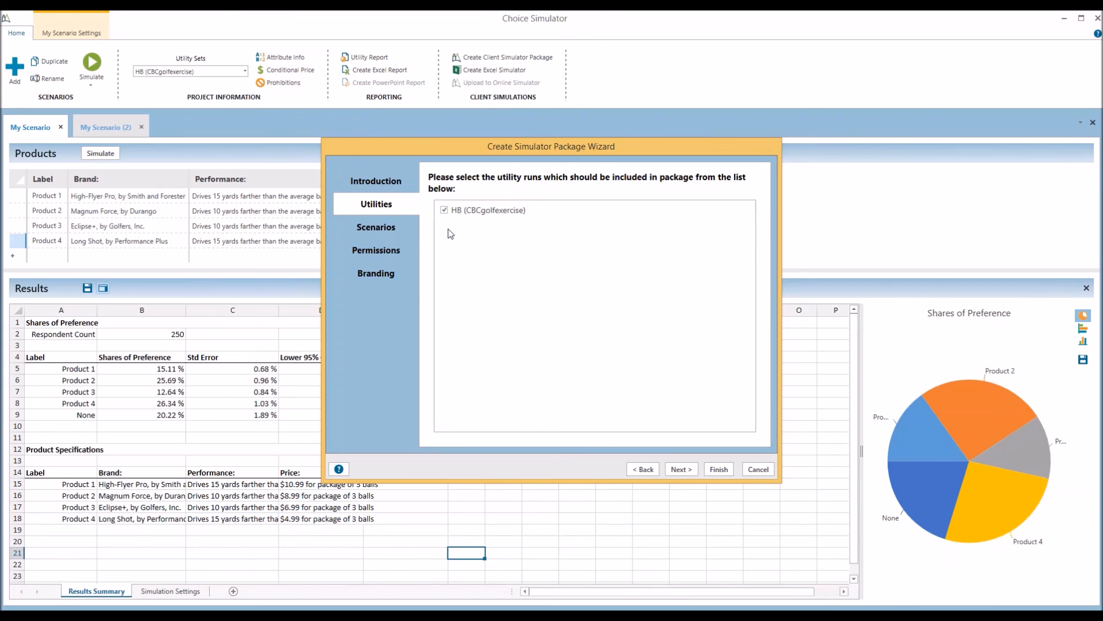
pyautogui.click(392, 226)
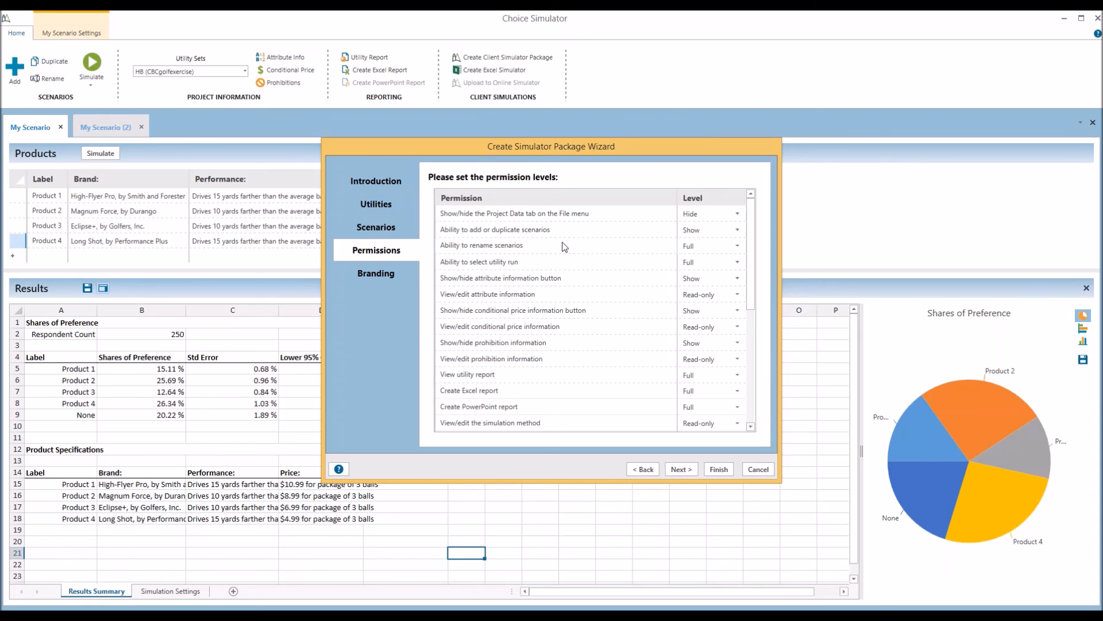
# Review the Permissions levels, including add or duplicate scenarios, then advance to the Branding page
pyautogui.click(505, 233)
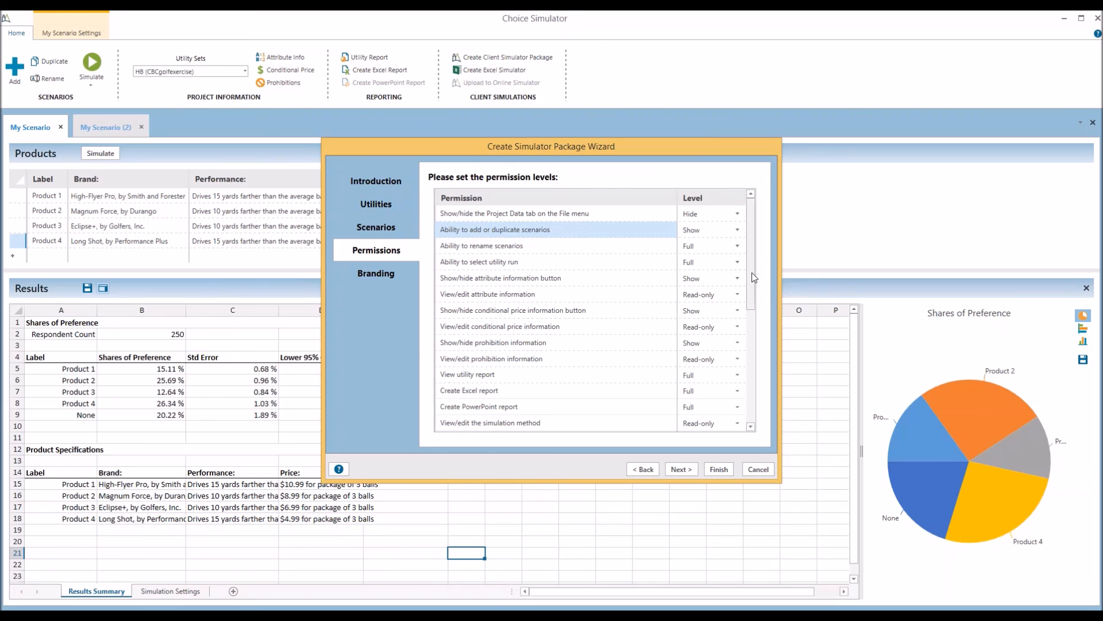
pyautogui.moveTo(752, 283); pyautogui.dragTo(752, 343)
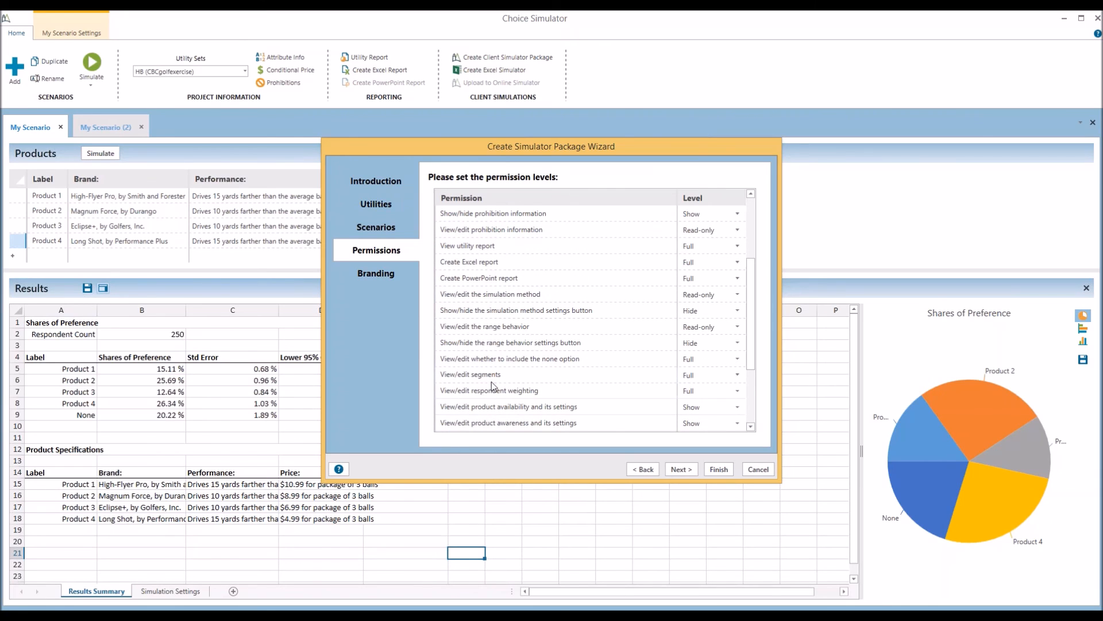
pyautogui.moveTo(753, 334); pyautogui.dragTo(751, 386)
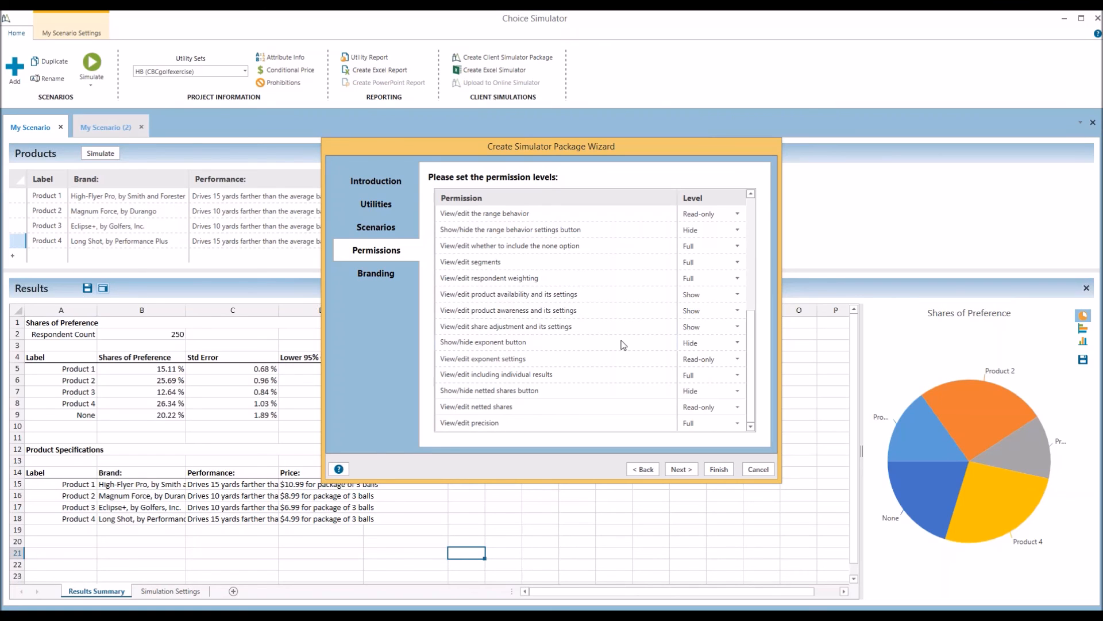
pyautogui.click(356, 277)
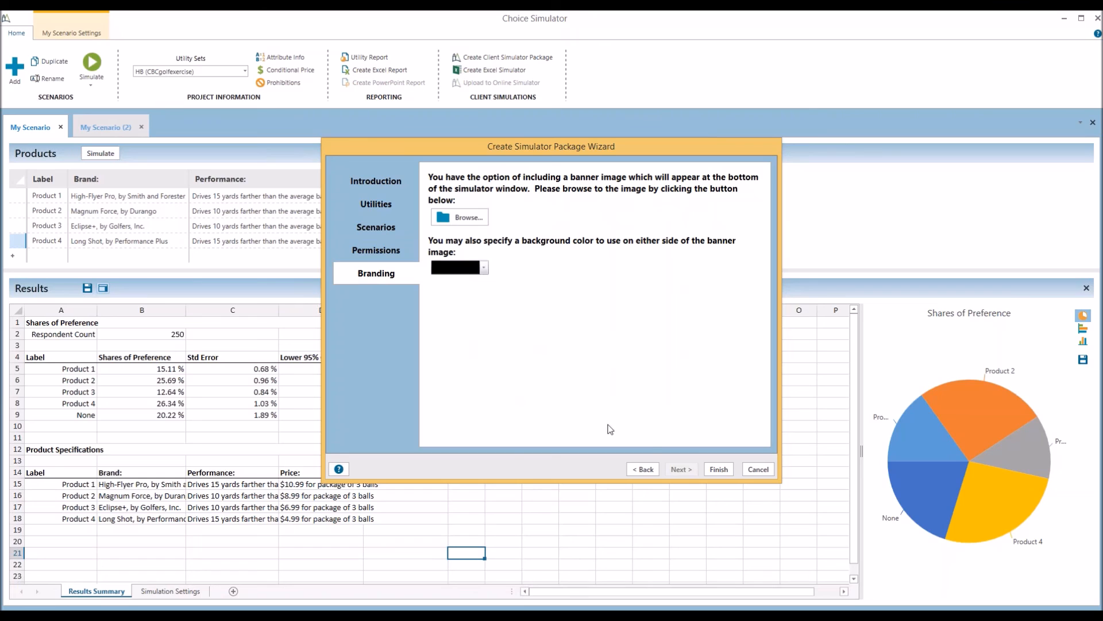
# Cancel the Create Simulator Package Wizard to return to My Scenario's share results
pyautogui.click(758, 470)
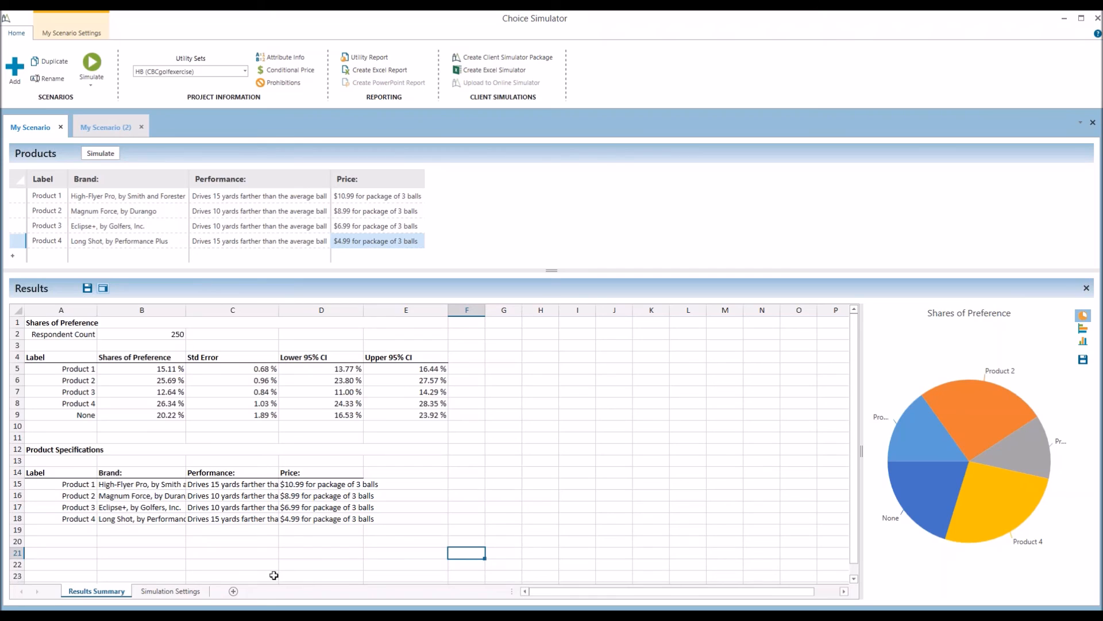
# Switch to PowerPoint and run the slide show from slide 3, 'Future Implementation Ideas'
pyautogui.hotkey('alt', 'Tab')
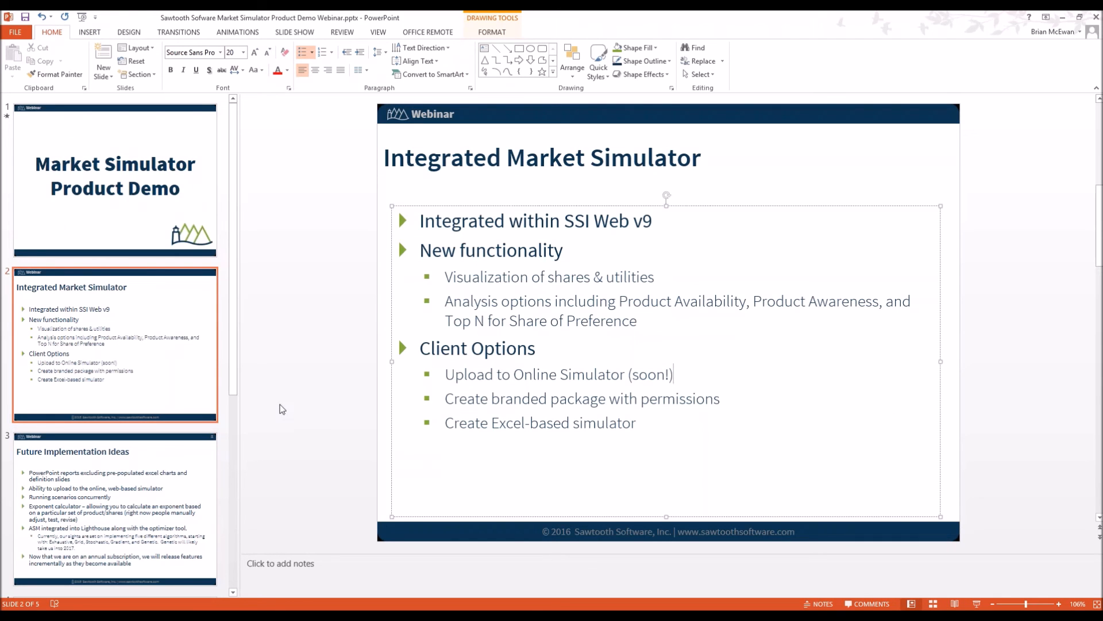
pyautogui.click(170, 469)
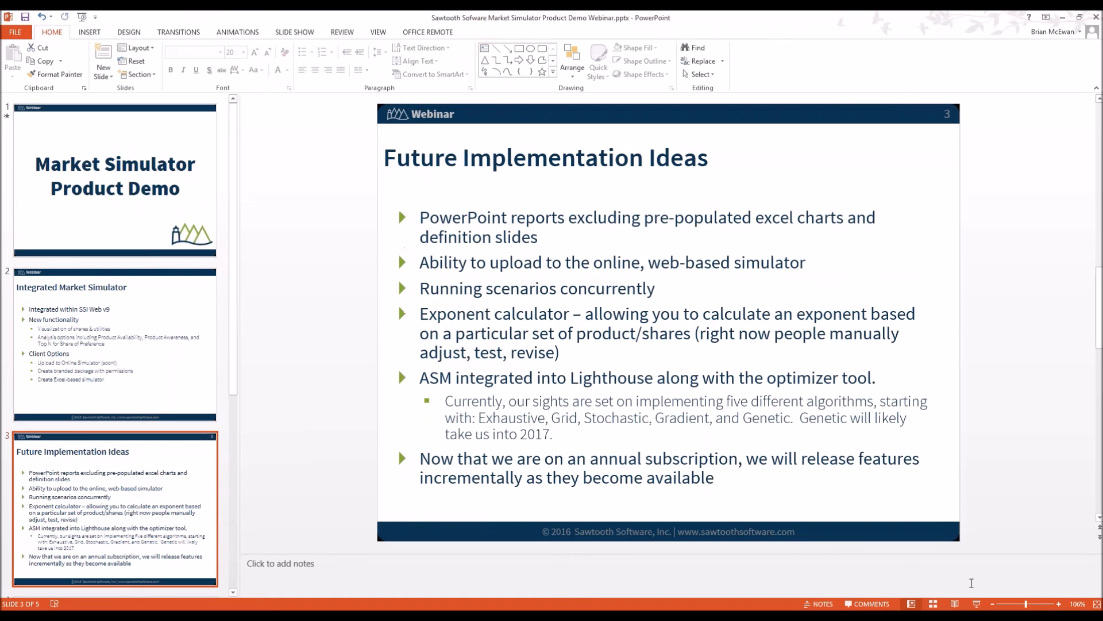
pyautogui.click(977, 604)
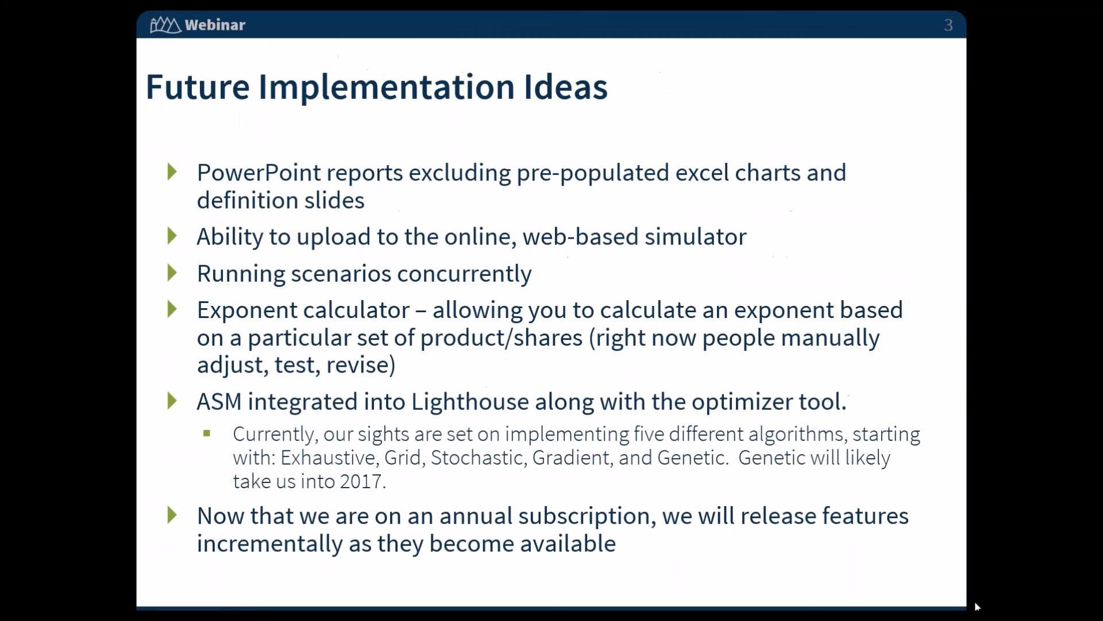